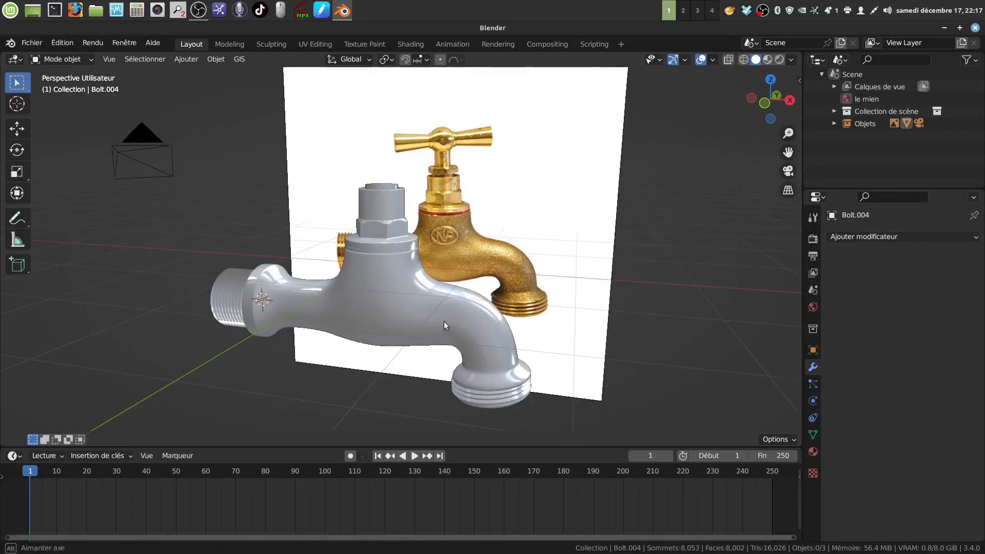
Examine the finished faucet body's mesh in Edit Mode, from the threaded inlet and its collar to the spout
{"action": "middle_click_drag", "start_coordinate": [445, 321], "coordinate": [457, 213]}
{"action": "mouse_move", "coordinate": [371, 267]}
{"action": "middle_mouse_down"}
{"action": "mouse_move", "coordinate": [476, 286]}
{"action": "mouse_move", "coordinate": [417, 292]}
{"action": "mouse_move", "coordinate": [365, 281]}
{"action": "mouse_move", "coordinate": [372, 269]}
{"action": "middle_mouse_up"}
{"action": "middle_click_drag", "start_coordinate": [397, 303], "coordinate": [409, 239]}
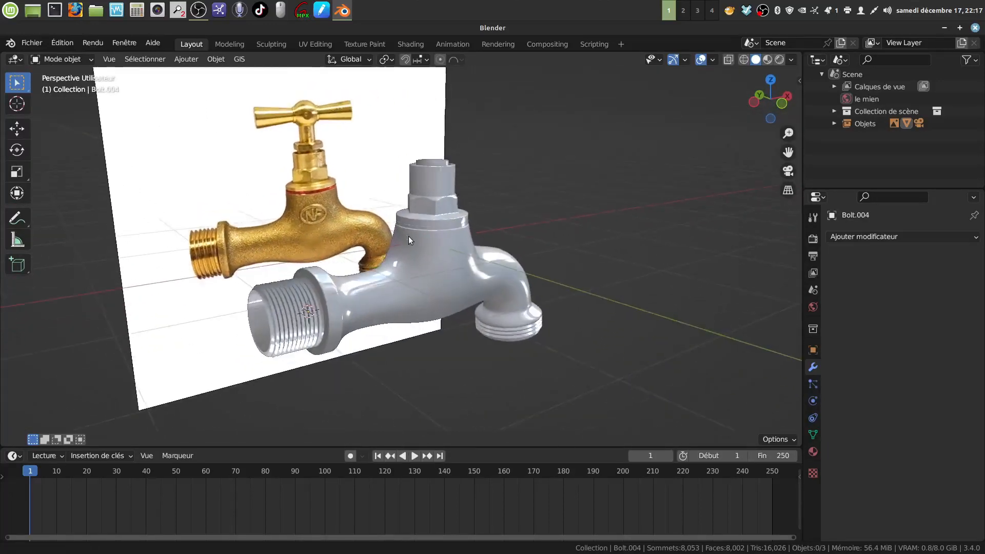
{"action": "middle_click_drag", "start_coordinate": [410, 202], "coordinate": [424, 228]}
{"action": "left_click", "coordinate": [424, 225]}
{"action": "key", "text": "Tab"}
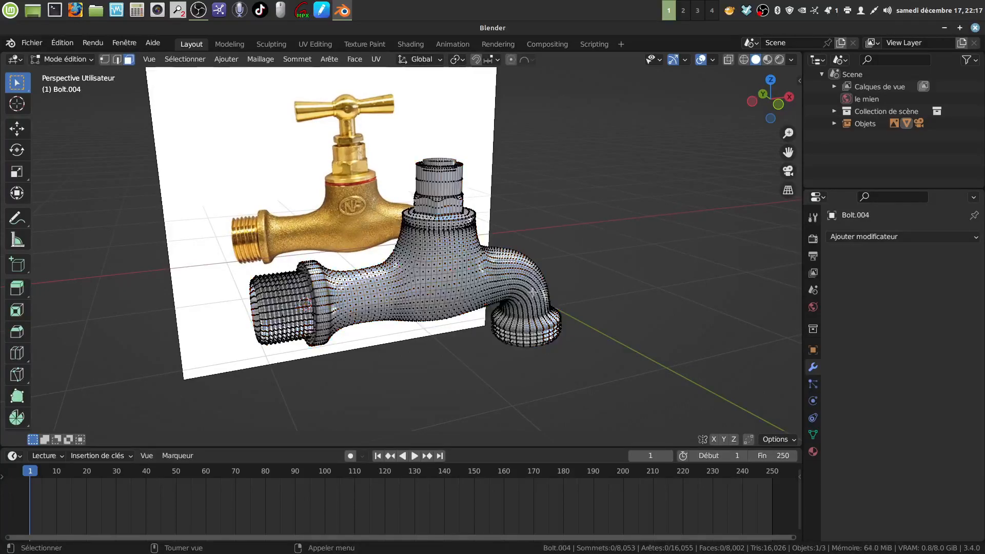
{"action": "scroll", "coordinate": [482, 322], "scroll_direction": "up", "scroll_amount": 3}
{"action": "middle_click_drag", "start_coordinate": [482, 321], "coordinate": [465, 335]}
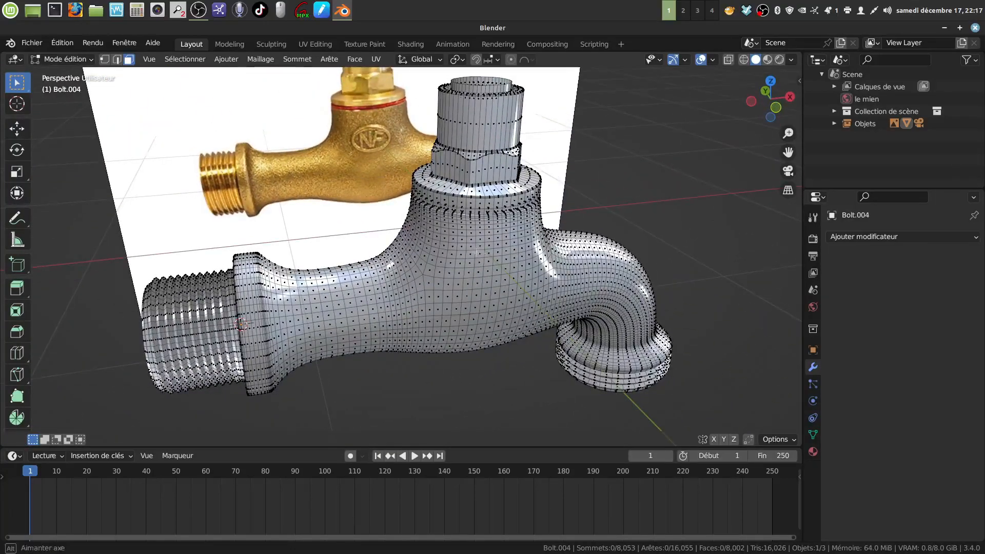
{"action": "middle_click_drag", "start_coordinate": [476, 252], "coordinate": [487, 287]}
{"action": "middle_click_drag", "start_coordinate": [458, 220], "coordinate": [531, 161]}
{"action": "scroll", "coordinate": [431, 212], "scroll_direction": "down", "scroll_amount": 1}
{"action": "middle_click_drag", "start_coordinate": [230, 304], "coordinate": [277, 319]}
{"action": "scroll", "coordinate": [277, 319], "scroll_direction": "up", "scroll_amount": 2}
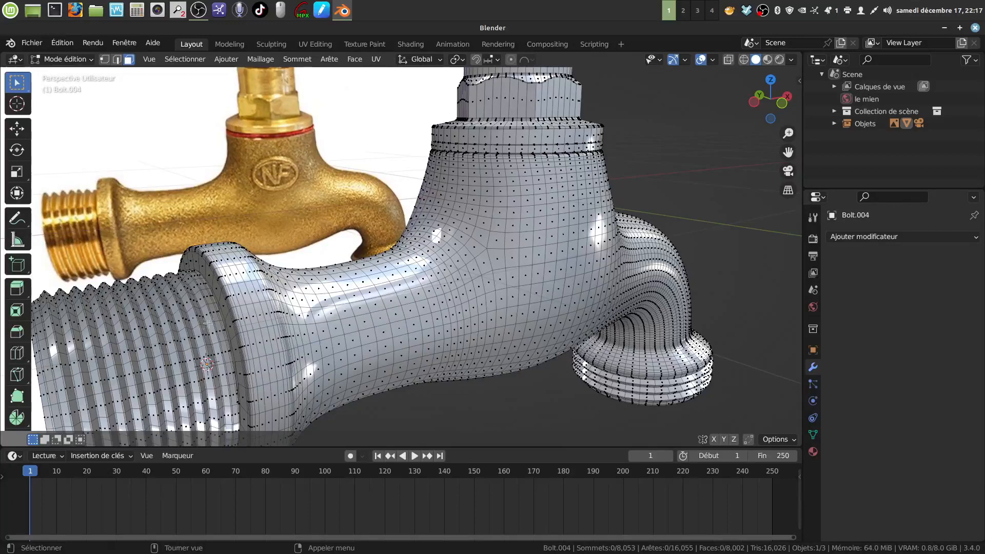
{"action": "middle_click_drag", "start_coordinate": [246, 310], "coordinate": [266, 274]}
{"action": "scroll", "coordinate": [264, 322], "scroll_direction": "up", "scroll_amount": 3}
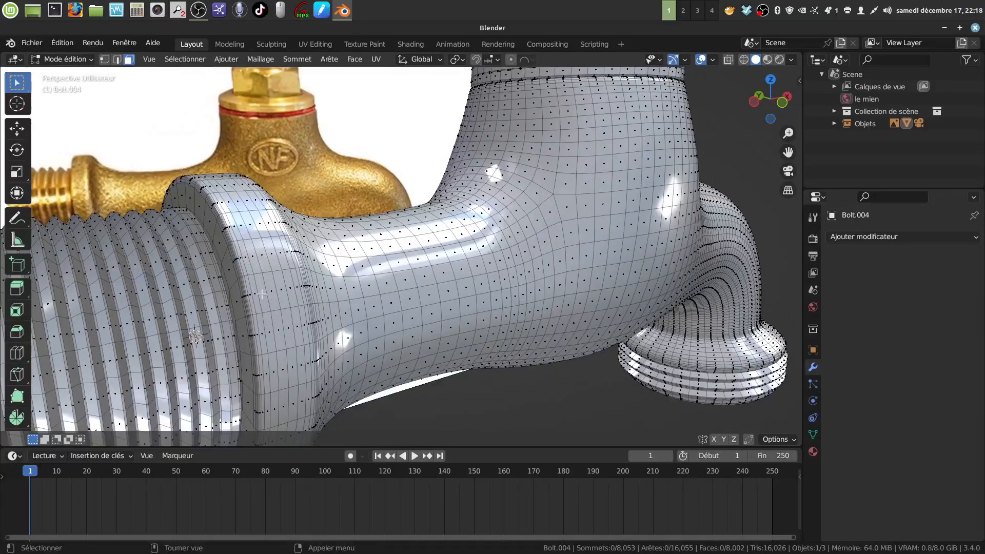
{"action": "scroll", "coordinate": [262, 295], "scroll_direction": "down", "scroll_amount": 2}
{"action": "mouse_move", "coordinate": [250, 296]}
{"action": "middle_mouse_down"}
{"action": "mouse_move", "coordinate": [274, 292]}
{"action": "mouse_move", "coordinate": [225, 292]}
{"action": "mouse_move", "coordinate": [319, 284]}
{"action": "mouse_move", "coordinate": [433, 250]}
{"action": "mouse_move", "coordinate": [316, 281]}
{"action": "mouse_move", "coordinate": [421, 219]}
{"action": "mouse_move", "coordinate": [461, 231]}
{"action": "mouse_move", "coordinate": [349, 283]}
{"action": "mouse_move", "coordinate": [415, 249]}
{"action": "middle_mouse_up"}
{"action": "scroll", "coordinate": [372, 241], "scroll_direction": "up", "scroll_amount": 4}
Return the faucet to Object Mode and examine its overall shape from several sides against the reference photo
{"action": "key", "text": "Tab"}
{"action": "scroll", "coordinate": [414, 248], "scroll_direction": "down", "scroll_amount": 3}
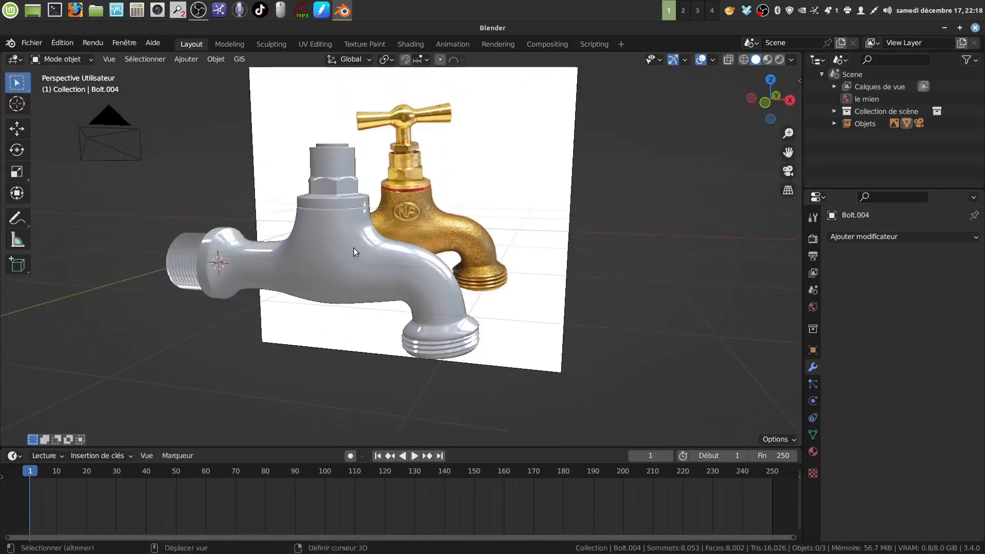
{"action": "middle_click_drag", "start_coordinate": [353, 248], "coordinate": [394, 121], "text": "shift"}
{"action": "scroll", "coordinate": [452, 268], "scroll_direction": "up", "scroll_amount": 3}
{"action": "scroll", "coordinate": [417, 287], "scroll_direction": "down", "scroll_amount": 3}
{"action": "scroll", "coordinate": [418, 299], "scroll_direction": "up", "scroll_amount": 2}
{"action": "scroll", "coordinate": [417, 294], "scroll_direction": "down", "scroll_amount": 2}
{"action": "mouse_move", "coordinate": [411, 212]}
{"action": "middle_mouse_down"}
{"action": "mouse_move", "coordinate": [445, 214]}
{"action": "mouse_move", "coordinate": [424, 216]}
{"action": "middle_mouse_up"}
{"action": "middle_click_drag", "start_coordinate": [516, 187], "coordinate": [502, 187]}
{"action": "middle_click_drag", "start_coordinate": [429, 251], "coordinate": [406, 258]}
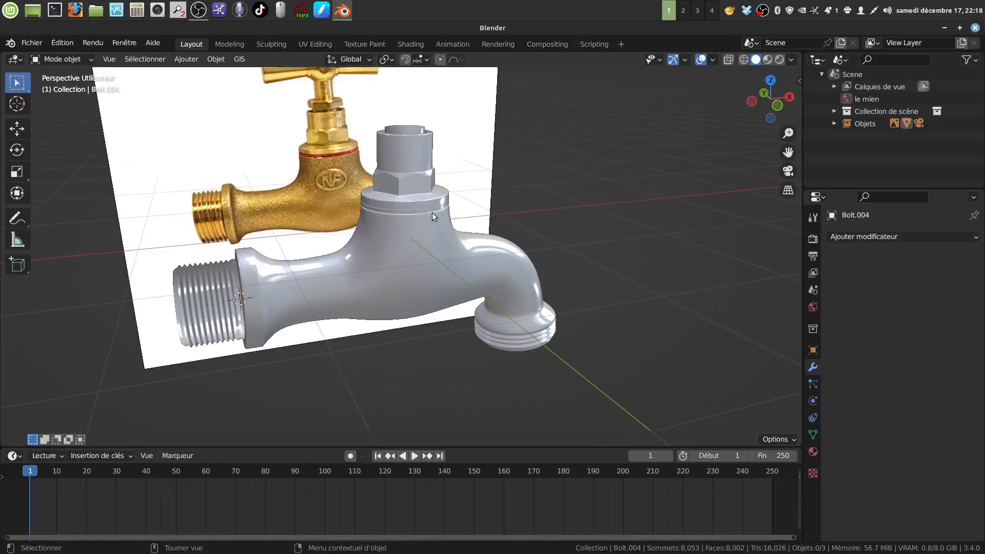
{"action": "mouse_move", "coordinate": [432, 213]}
{"action": "middle_mouse_down"}
{"action": "mouse_move", "coordinate": [393, 215]}
{"action": "mouse_move", "coordinate": [374, 199]}
{"action": "mouse_move", "coordinate": [430, 205]}
{"action": "mouse_move", "coordinate": [434, 223]}
{"action": "middle_mouse_up"}
{"action": "scroll", "coordinate": [412, 275], "scroll_direction": "up", "scroll_amount": 1}
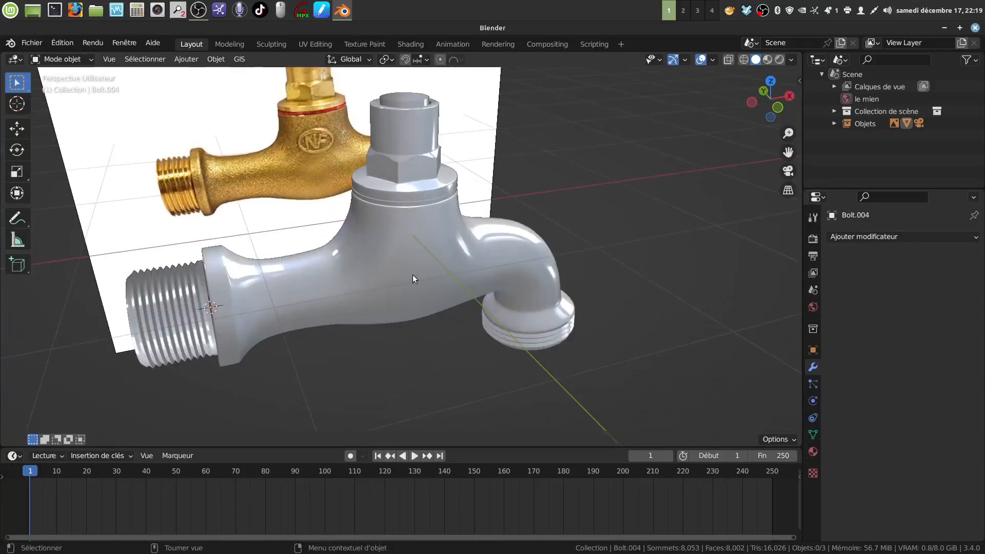
{"action": "scroll", "coordinate": [410, 269], "scroll_direction": "down", "scroll_amount": 2}
{"action": "middle_click_drag", "start_coordinate": [409, 268], "coordinate": [397, 137]}
{"action": "middle_click_drag", "start_coordinate": [418, 232], "coordinate": [355, 221]}
{"action": "scroll", "coordinate": [426, 247], "scroll_direction": "up", "scroll_amount": 3}
{"action": "middle_click_drag", "start_coordinate": [422, 254], "coordinate": [443, 263]}
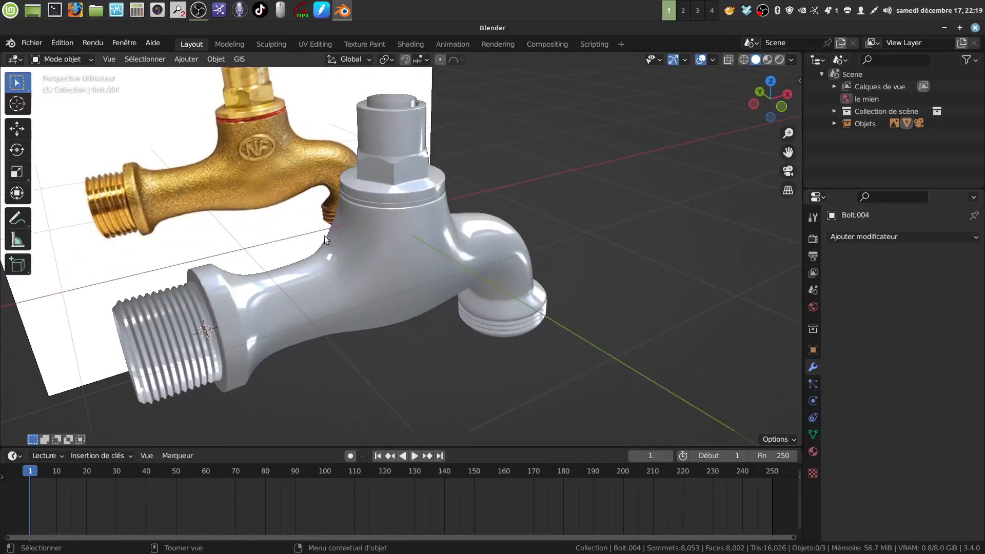
Inspect the hexagonal nut and round collar on top of the faucet up close, in both Edit Mode and Object Mode
{"action": "middle_click_drag", "start_coordinate": [386, 234], "coordinate": [390, 209]}
{"action": "scroll", "coordinate": [431, 193], "scroll_direction": "up", "scroll_amount": 5}
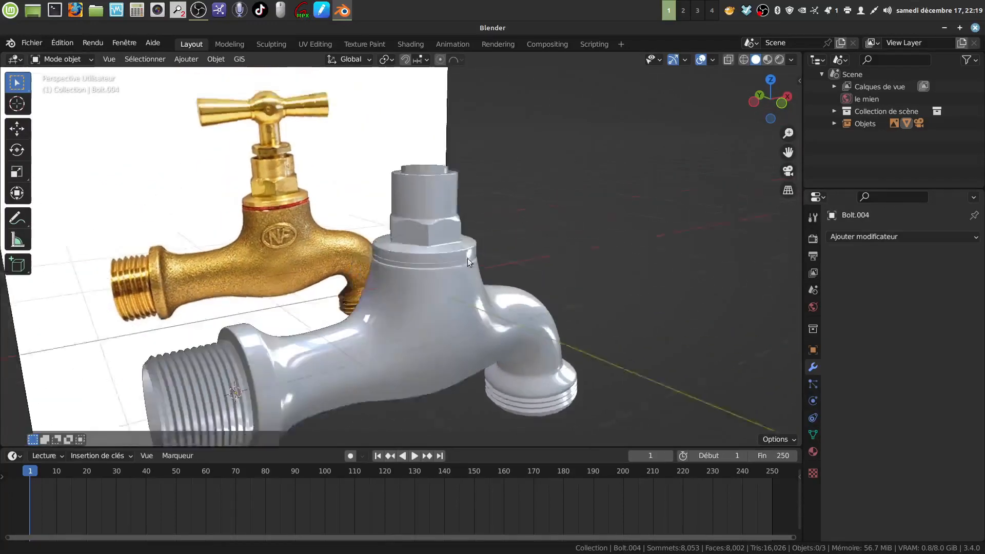
{"action": "middle_click_drag", "start_coordinate": [450, 237], "coordinate": [420, 229]}
{"action": "scroll", "coordinate": [450, 234], "scroll_direction": "up", "scroll_amount": 2}
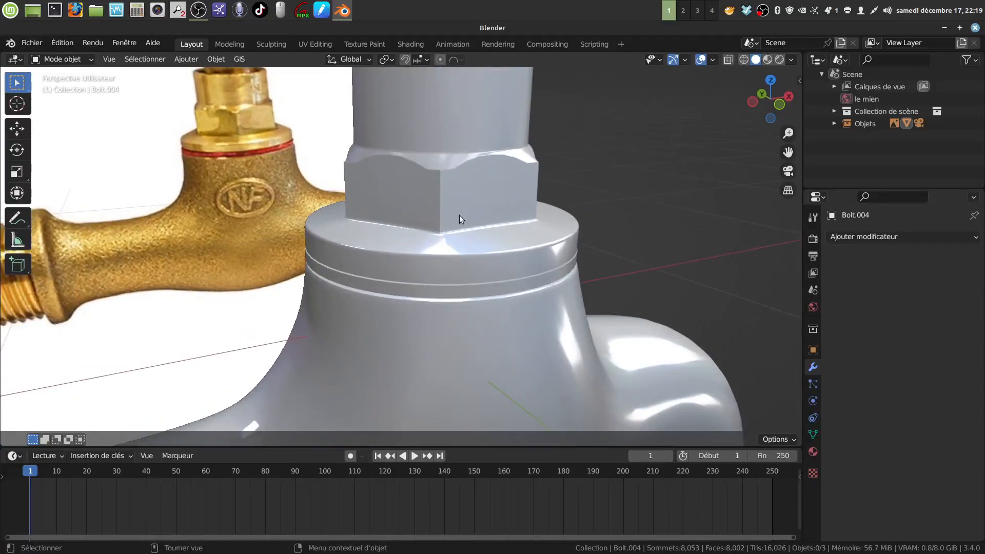
{"action": "key", "text": "Tab"}
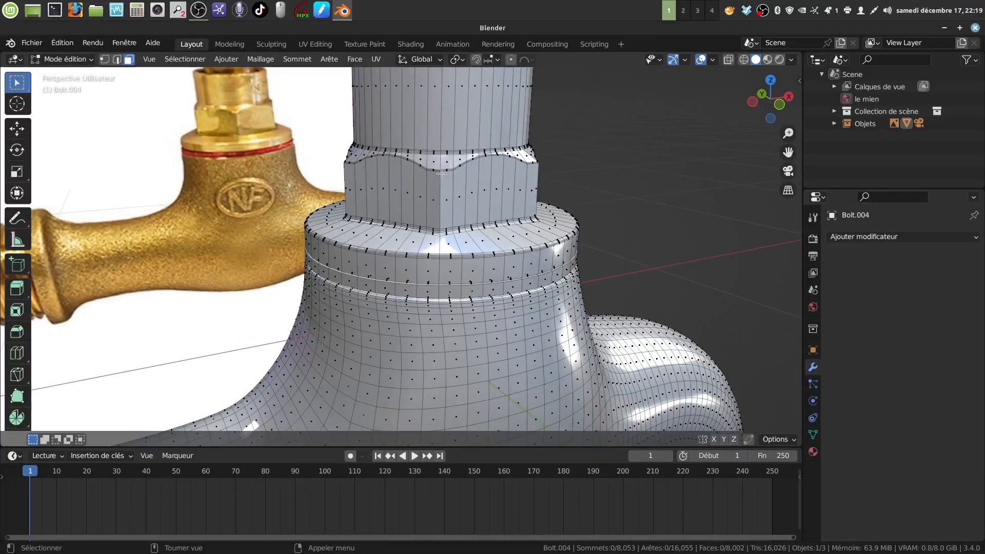
{"action": "mouse_move", "coordinate": [445, 186]}
{"action": "middle_mouse_down"}
{"action": "mouse_move", "coordinate": [436, 191]}
{"action": "mouse_move", "coordinate": [445, 186]}
{"action": "middle_mouse_up"}
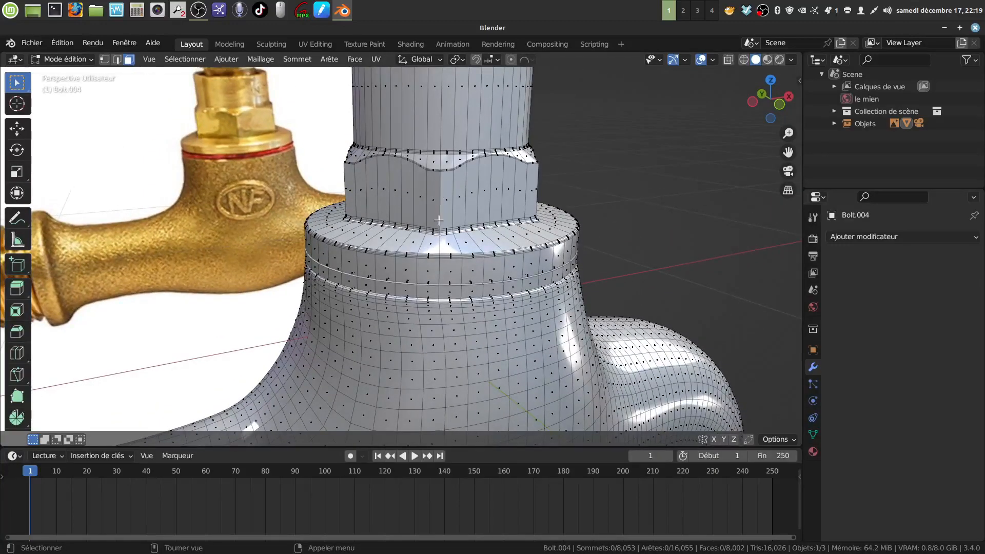
{"action": "key", "text": "Tab"}
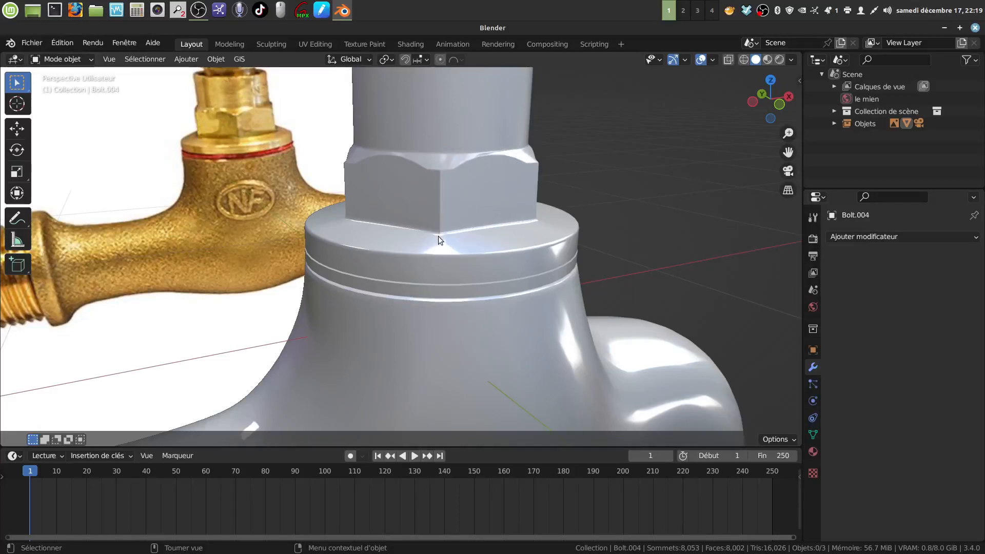
{"action": "scroll", "coordinate": [439, 236], "scroll_direction": "down", "scroll_amount": 3}
{"action": "key", "text": "Tab"}
{"action": "key", "text": "Tab"}
{"action": "middle_click_drag", "start_coordinate": [453, 258], "coordinate": [488, 192]}
{"action": "scroll", "coordinate": [435, 254], "scroll_direction": "down", "scroll_amount": 8}
{"action": "mouse_move", "coordinate": [497, 249]}
{"action": "middle_mouse_down"}
{"action": "mouse_move", "coordinate": [549, 228]}
{"action": "mouse_move", "coordinate": [580, 256]}
{"action": "mouse_move", "coordinate": [516, 269]}
{"action": "mouse_move", "coordinate": [481, 254]}
{"action": "middle_mouse_up"}
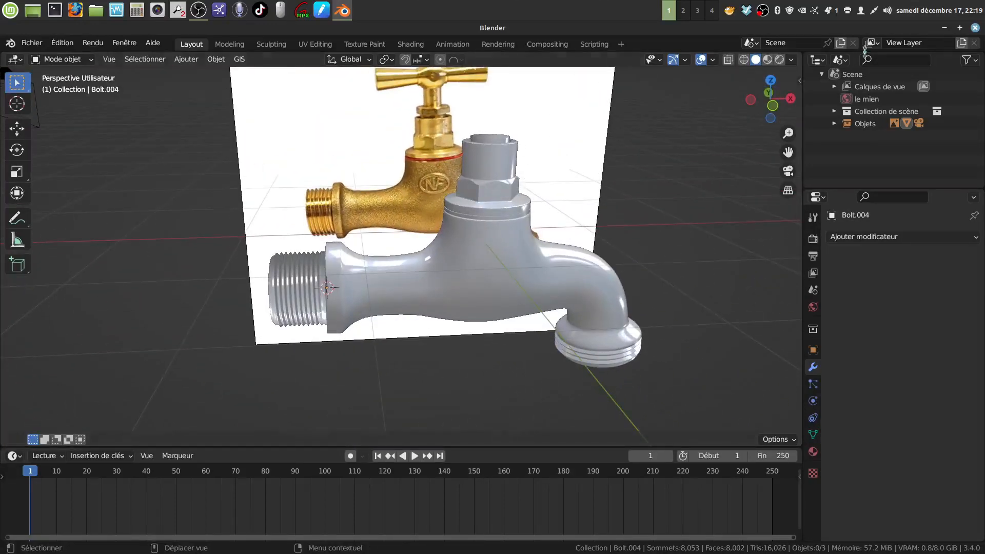
Close the faucet project without saving the changes and restart Blender with the default scene
{"action": "left_click", "coordinate": [976, 28]}
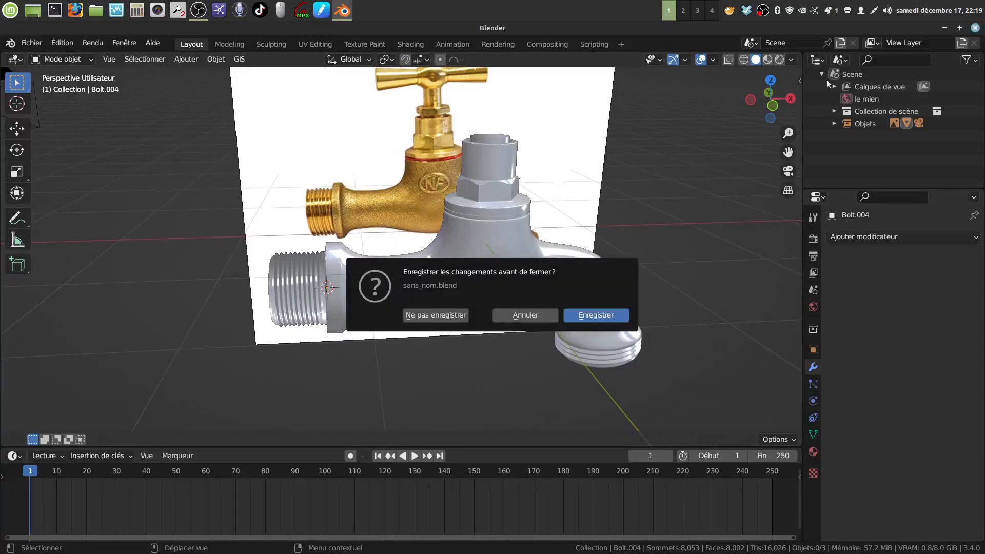
{"action": "left_click", "coordinate": [444, 316]}
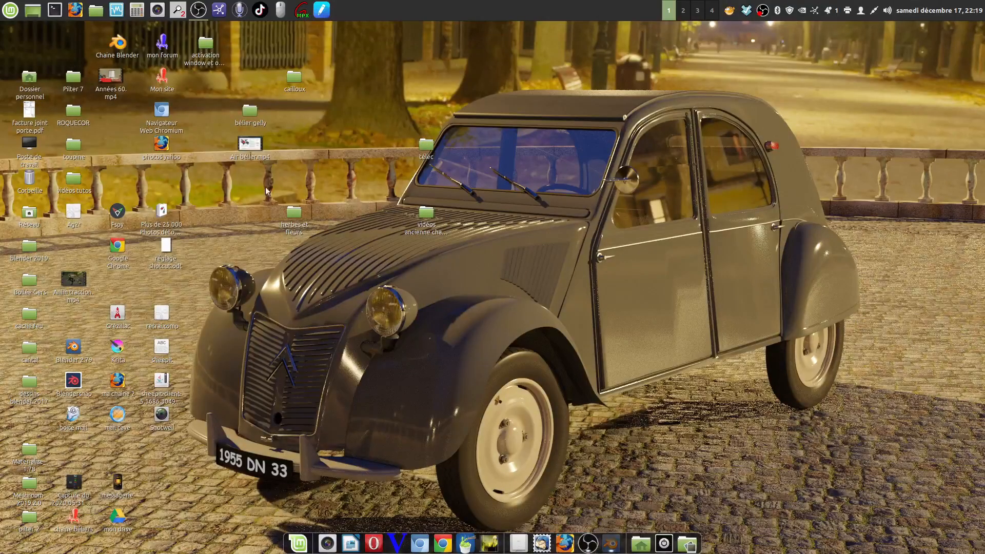
{"action": "double_click", "coordinate": [71, 382]}
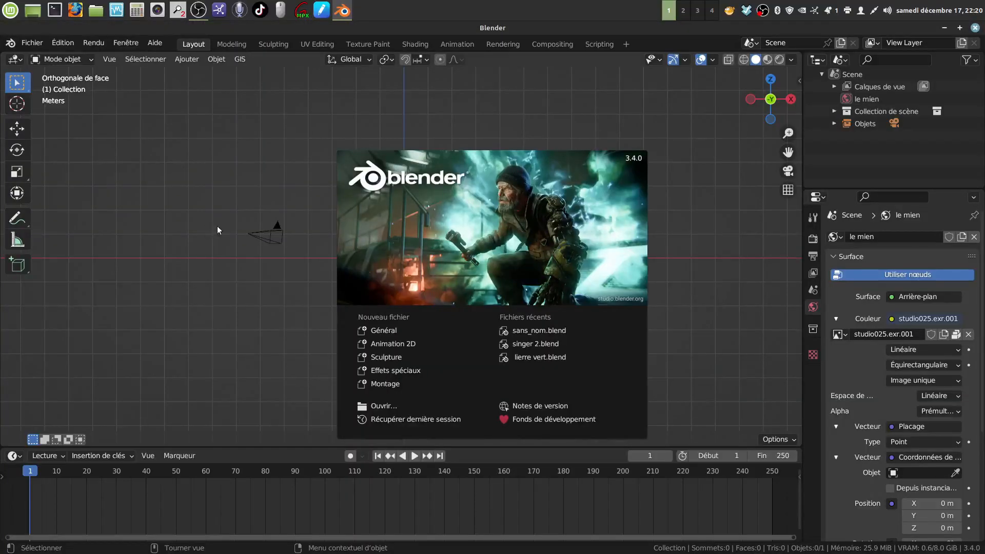
{"action": "left_click", "coordinate": [217, 226]}
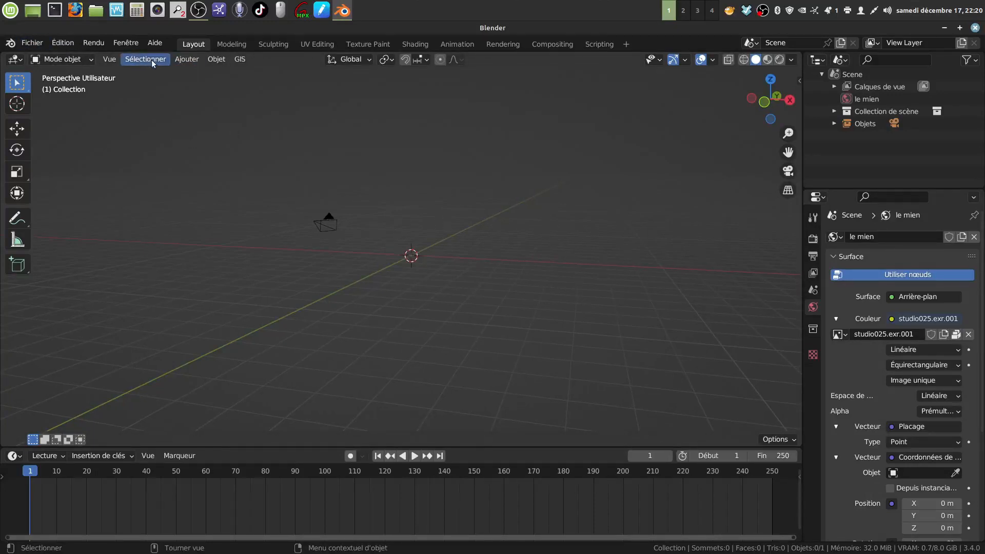
Add the faucet photo (robinet-de-j...4-de-tour.jpg) from the cailloux folder as a reference image aligned to the view
{"action": "left_click", "coordinate": [185, 59]}
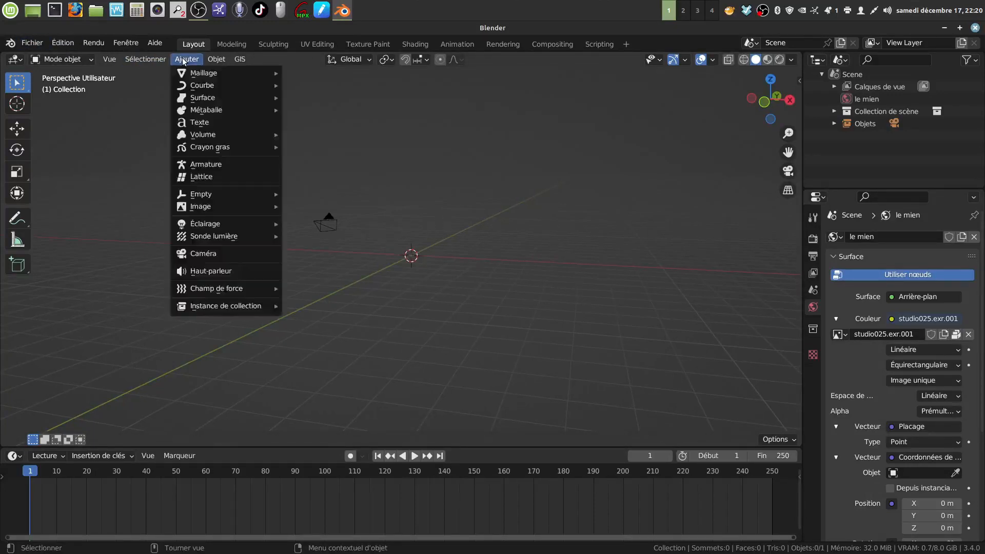
{"action": "mouse_move", "coordinate": [201, 75]}
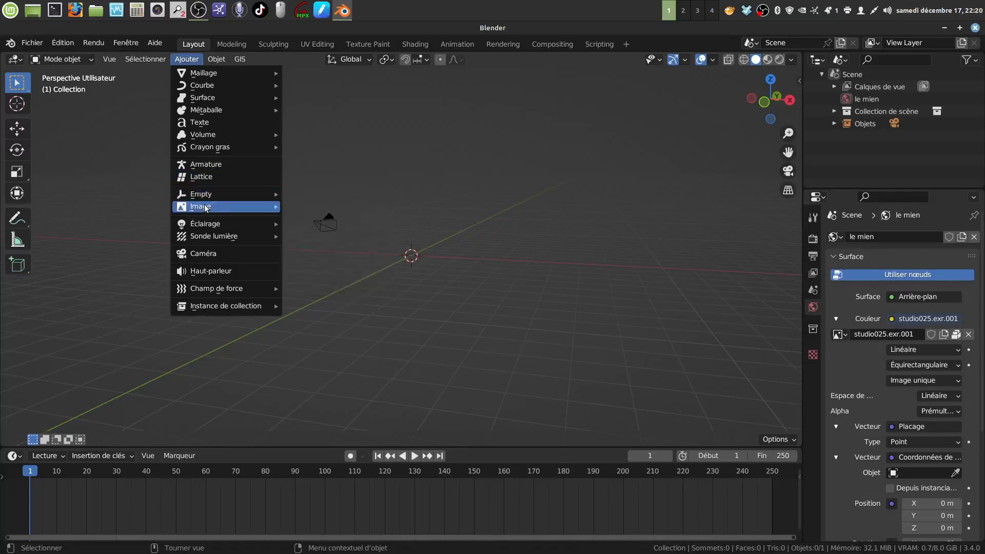
{"action": "left_click", "coordinate": [307, 208]}
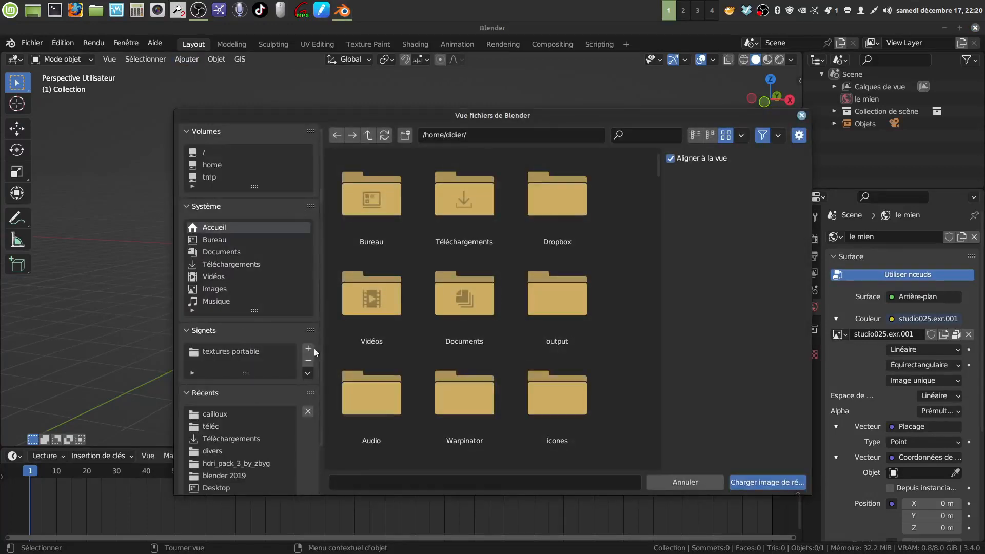
{"action": "left_click", "coordinate": [247, 417]}
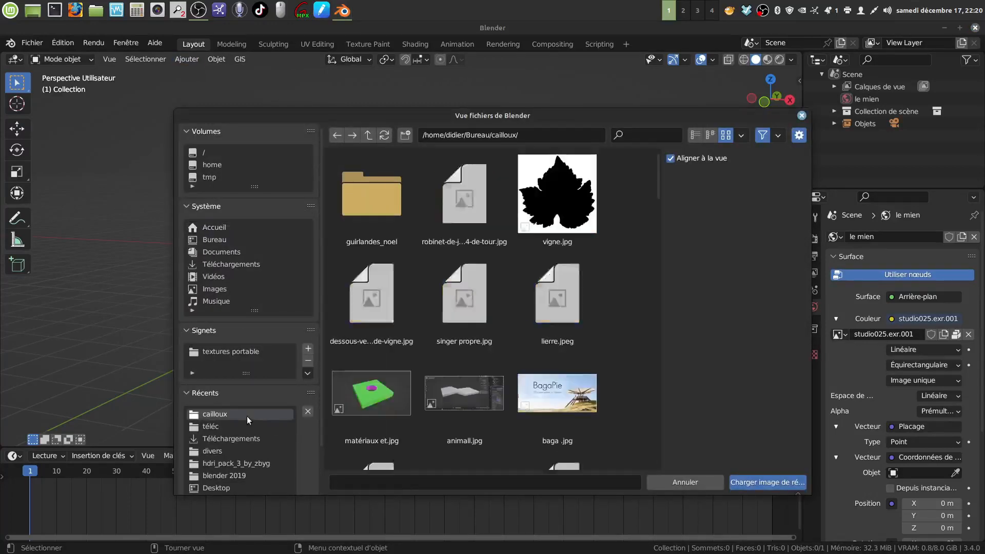
{"action": "left_click", "coordinate": [464, 223]}
{"action": "left_click", "coordinate": [750, 484]}
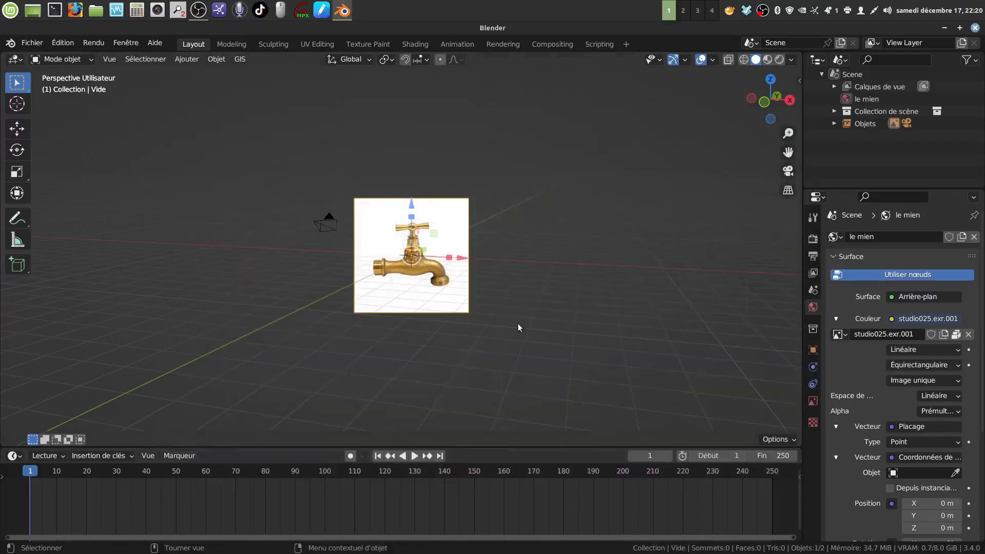
Rotate the reference image in the right, top and front orthographic views until it stands upright and parallel to the X axis
{"action": "middle_click_drag", "start_coordinate": [518, 326], "coordinate": [370, 306]}
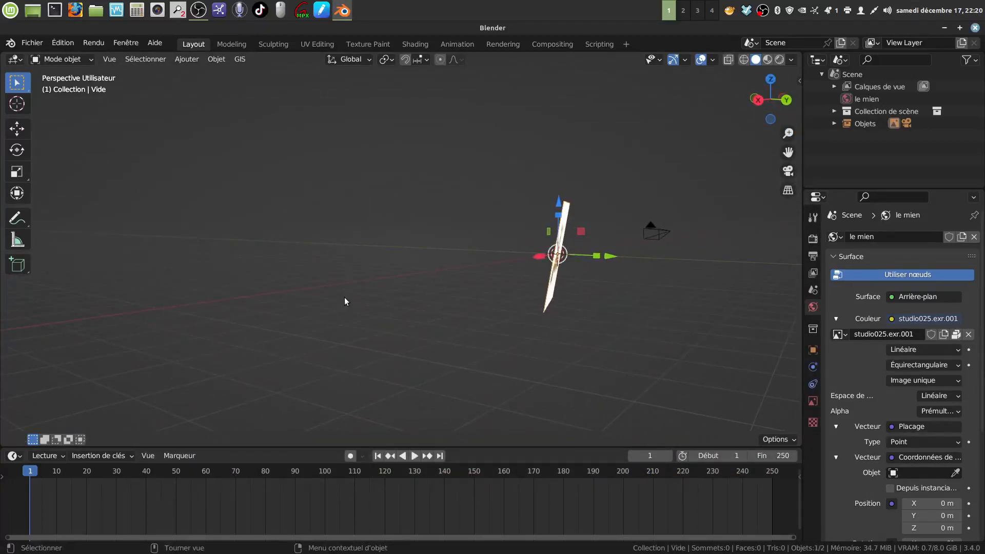
{"action": "key", "text": "KP_3"}
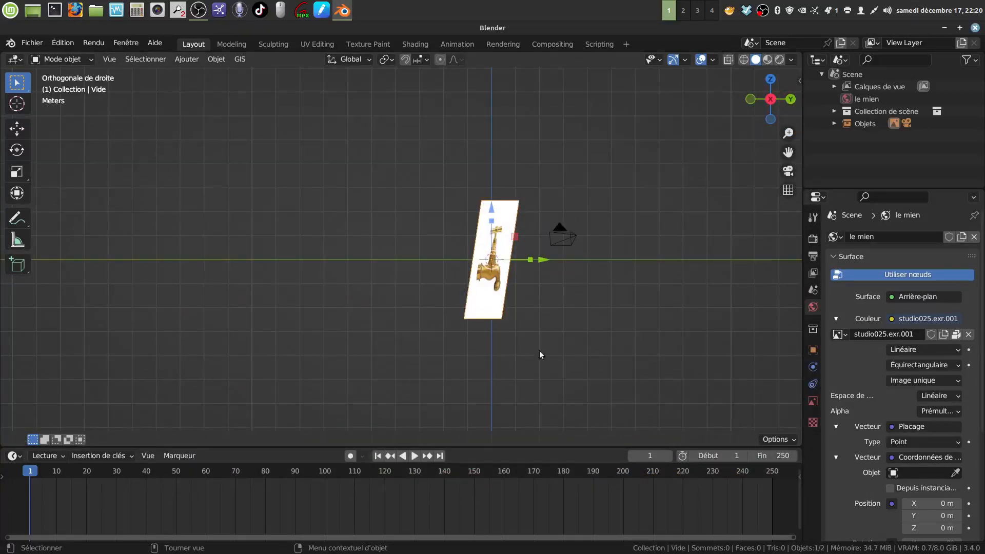
{"action": "key", "text": "r"}
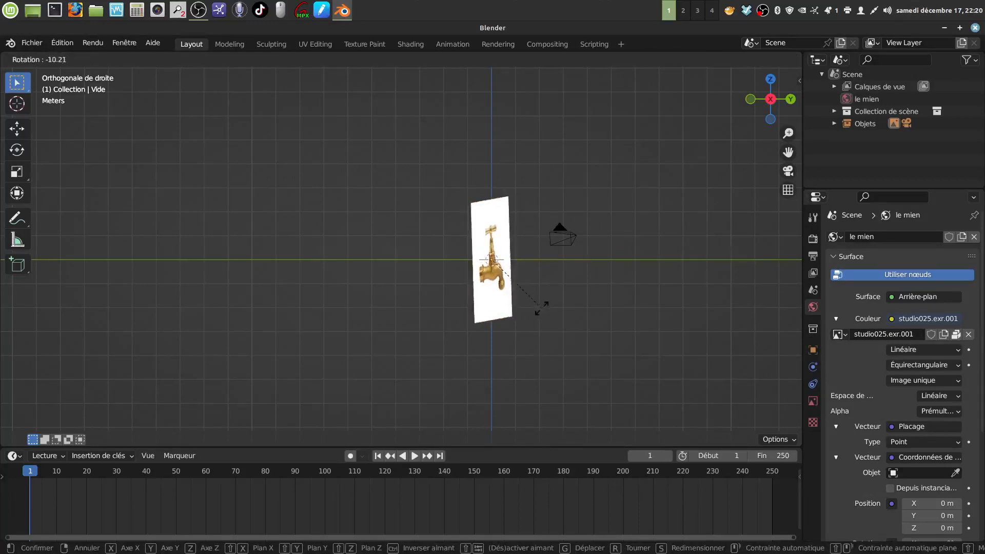
{"action": "left_click", "coordinate": [540, 309]}
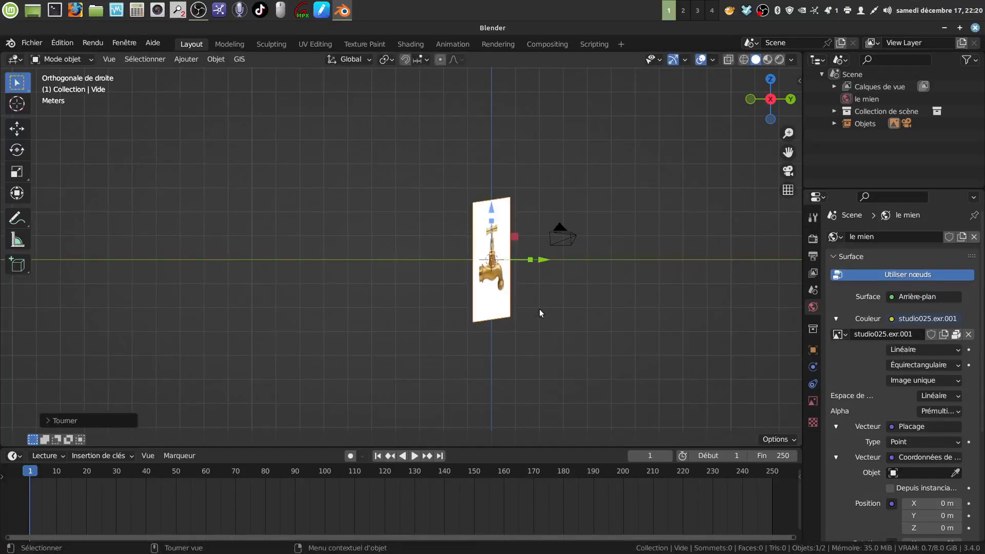
{"action": "key", "text": "KP_7"}
{"action": "key", "text": "r"}
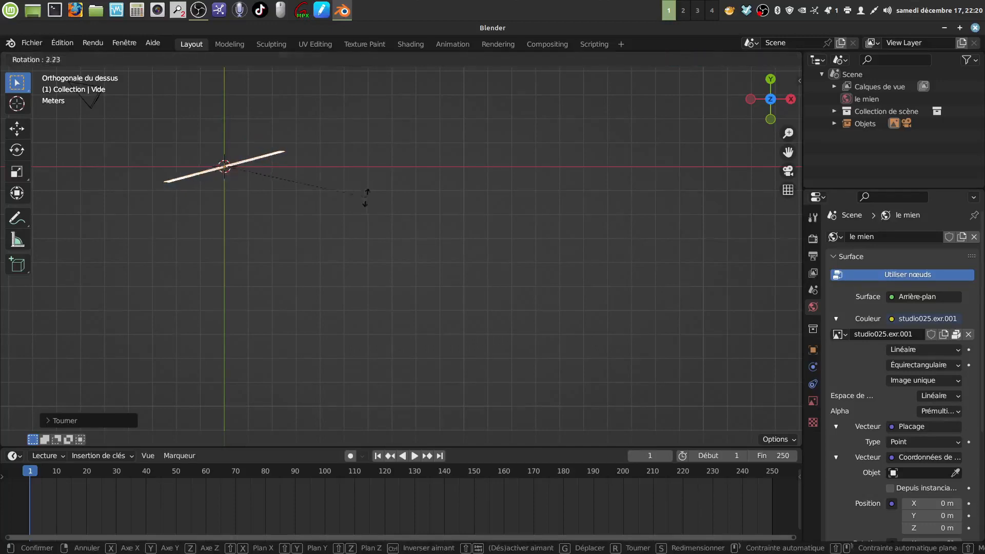
{"action": "left_click", "coordinate": [348, 232]}
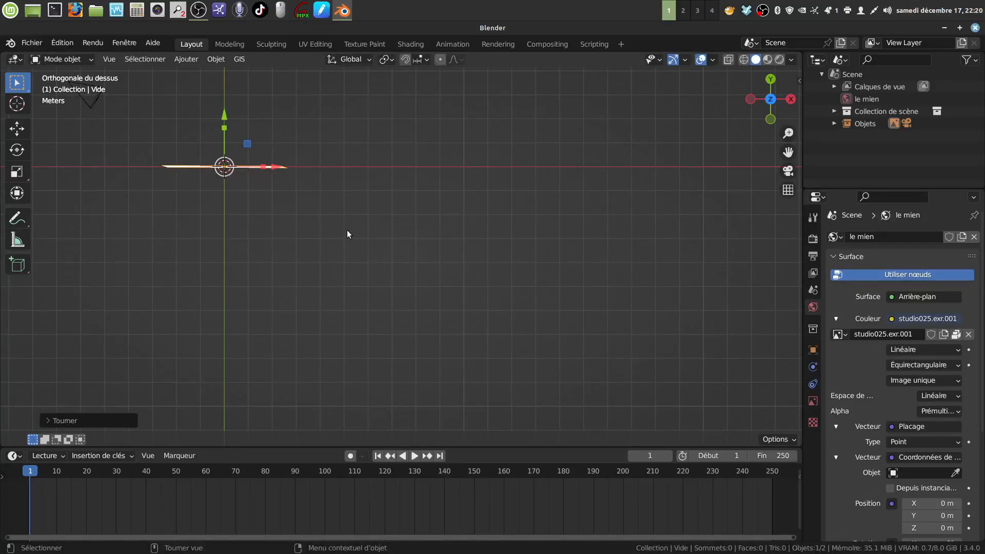
{"action": "key", "text": "KP_1"}
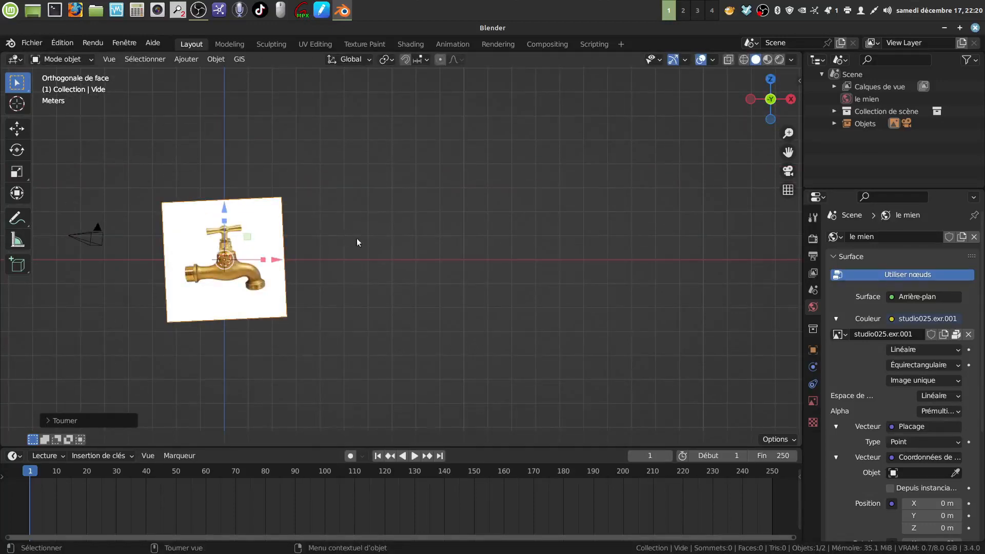
{"action": "key", "text": "r"}
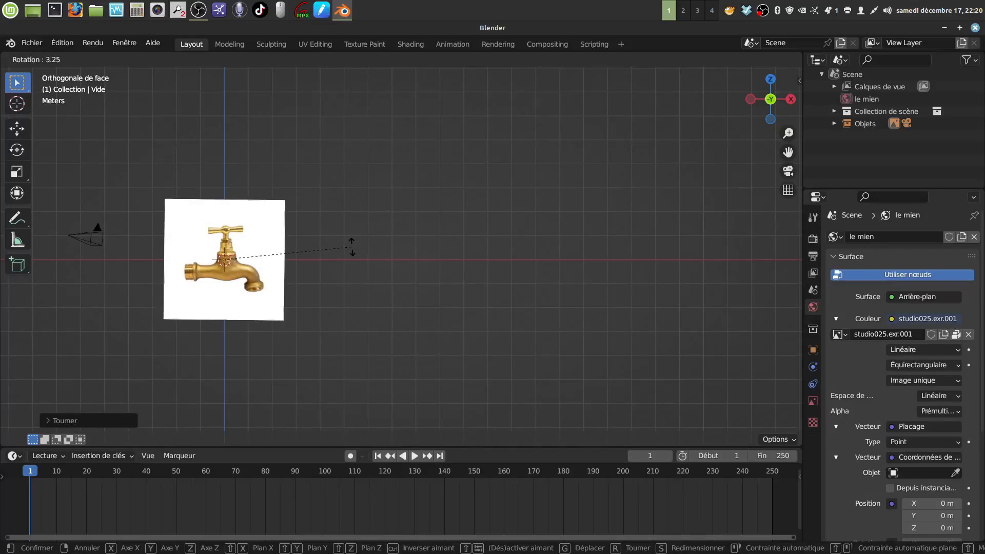
{"action": "left_click", "coordinate": [352, 247]}
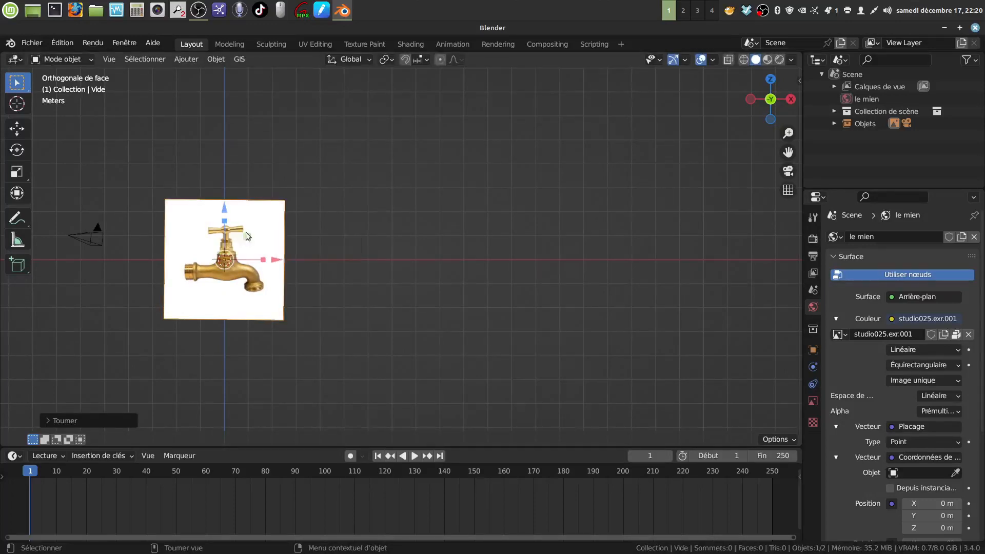
Move the reference image back along the Y axis, behind the origin, and return to the front view
{"action": "key", "text": "KP_3"}
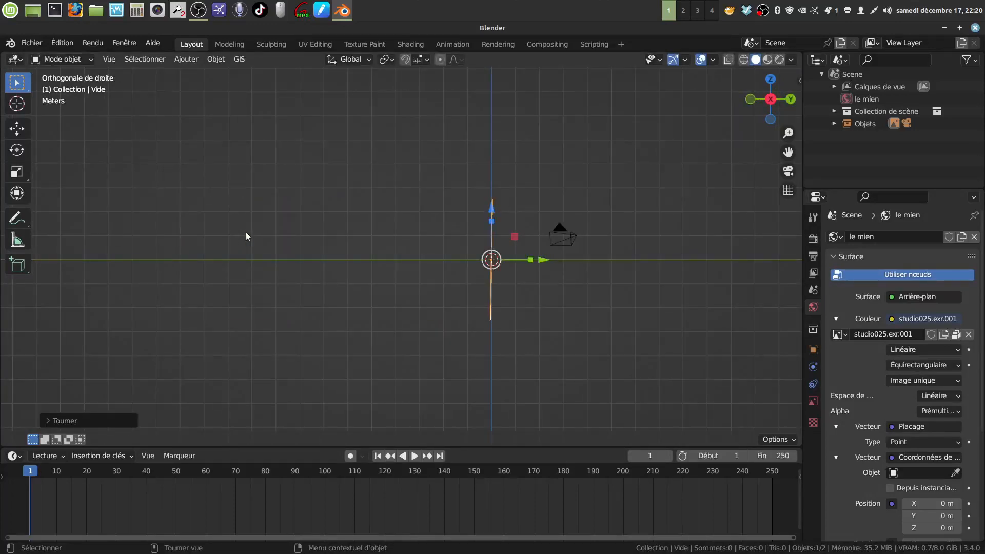
{"action": "left_click_drag", "start_coordinate": [531, 259], "coordinate": [575, 258]}
{"action": "key", "text": "KP_1"}
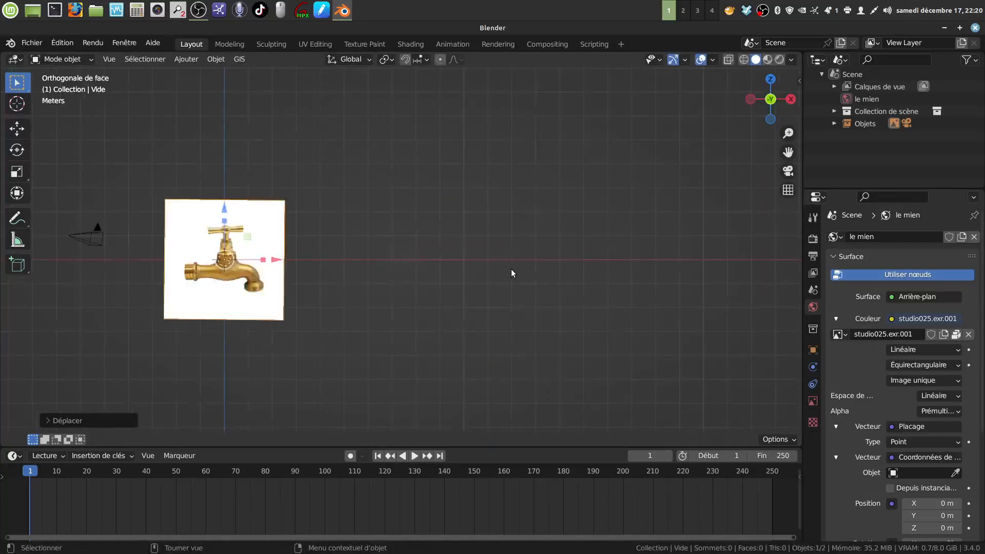
Examine the faucet reference photo up close in the front orthographic view, leaving nothing selected
{"action": "middle_click_drag", "start_coordinate": [227, 247], "coordinate": [402, 239], "text": "shift"}
{"action": "scroll", "coordinate": [402, 239], "scroll_direction": "up", "scroll_amount": 6}
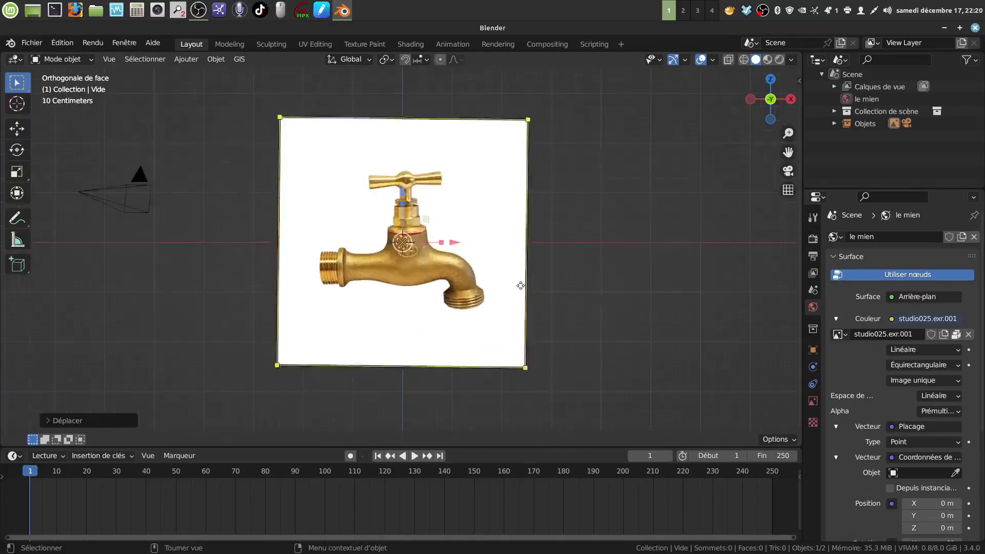
{"action": "scroll", "coordinate": [480, 272], "scroll_direction": "down", "scroll_amount": 2}
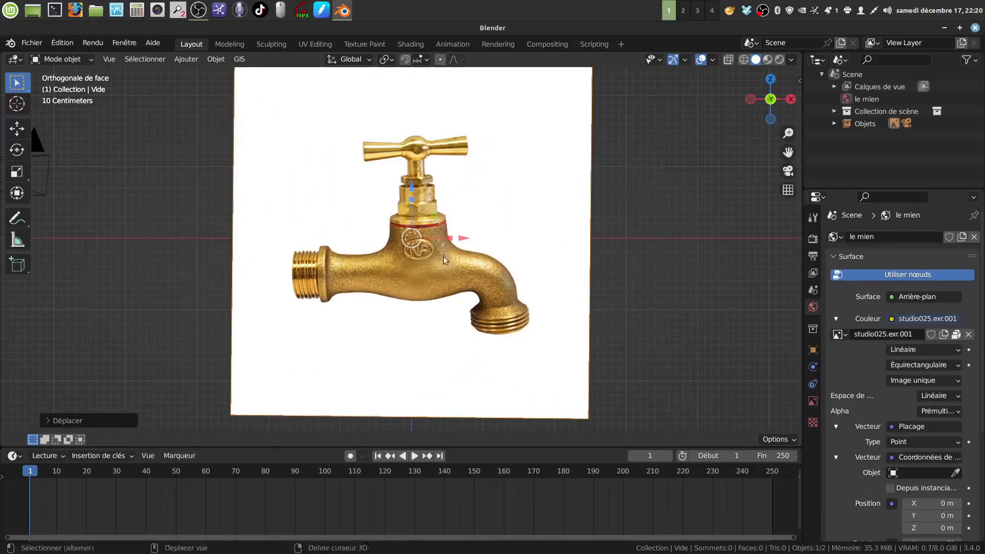
{"action": "mouse_move", "coordinate": [443, 256]}
{"action": "middle_mouse_down", "text": "shift"}
{"action": "mouse_move", "coordinate": [398, 286]}
{"action": "mouse_move", "coordinate": [433, 272]}
{"action": "middle_mouse_up", "text": "shift"}
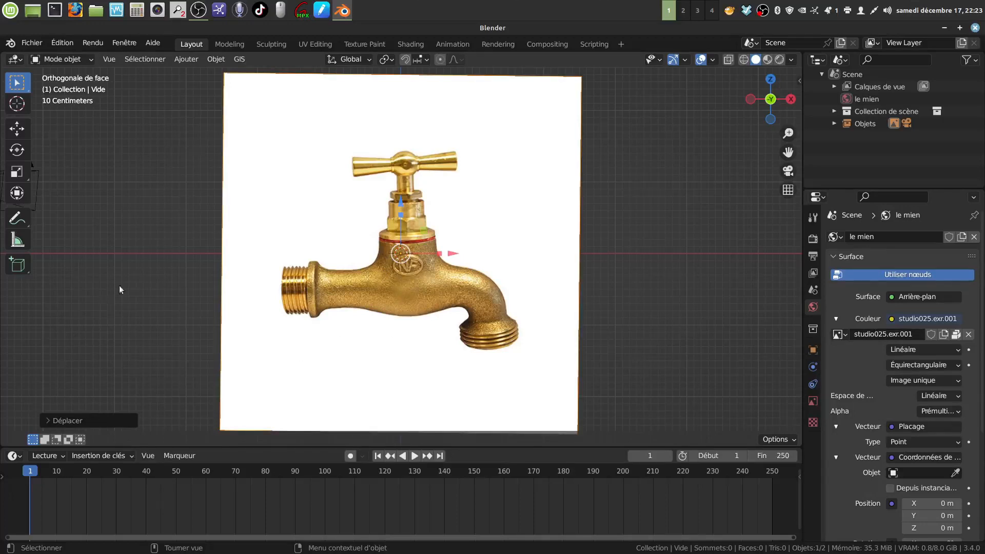
{"action": "left_click", "coordinate": [138, 281]}
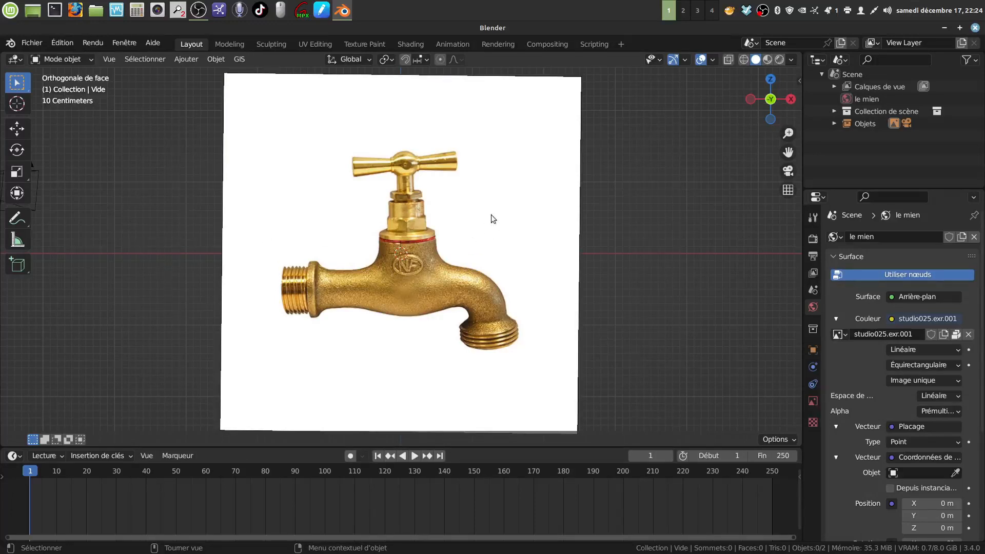
{"action": "middle_click_drag", "start_coordinate": [491, 216], "coordinate": [577, 231]}
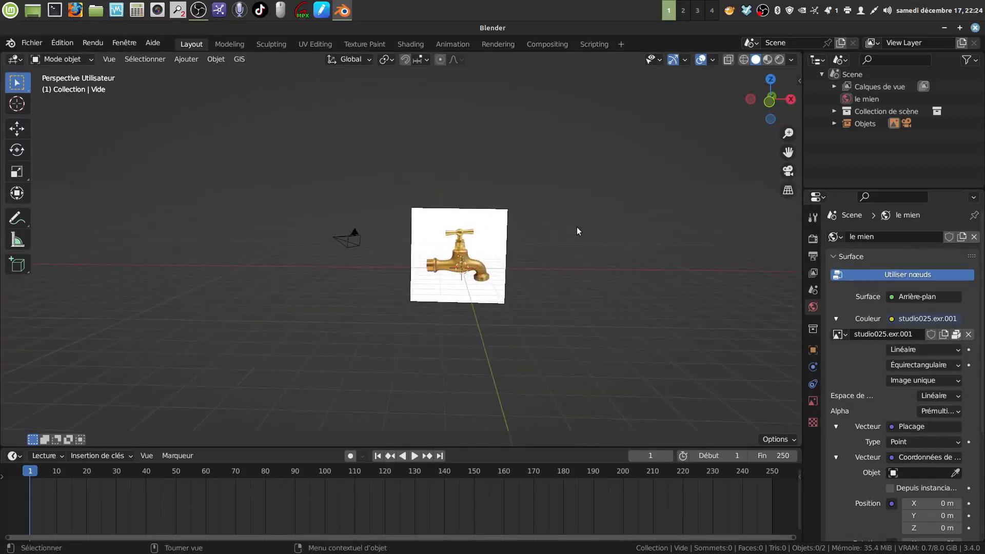
{"action": "key", "text": "KP_1"}
{"action": "scroll", "coordinate": [577, 231], "scroll_direction": "up", "scroll_amount": 4}
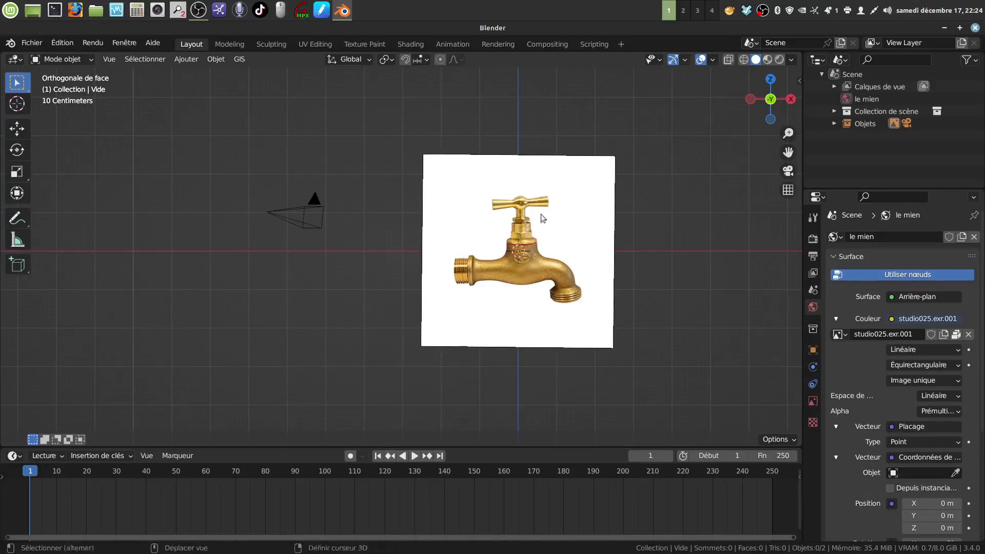
{"action": "middle_click_drag", "start_coordinate": [541, 214], "coordinate": [477, 194], "text": "shift"}
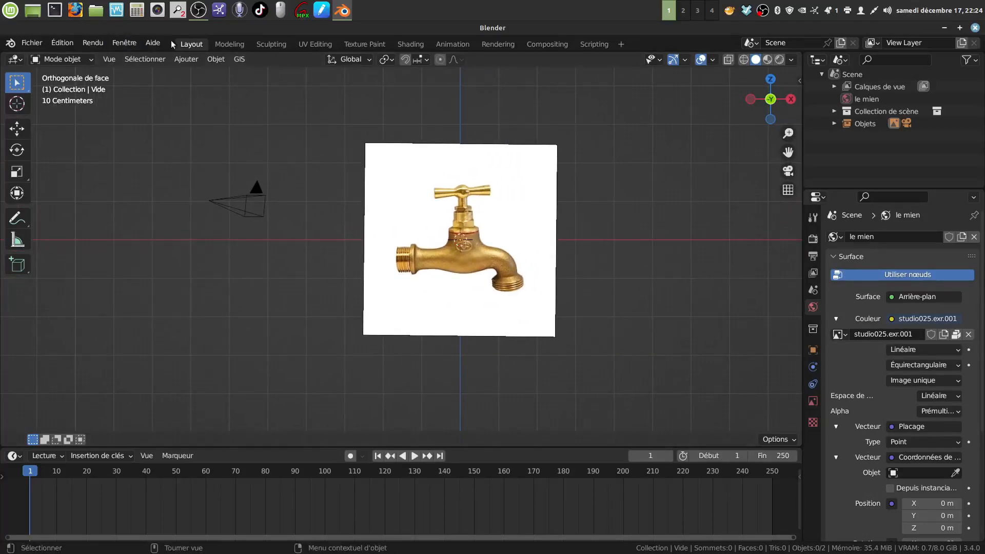
Add a cube mesh at the origin in front of the faucet reference photo
{"action": "left_click", "coordinate": [183, 60]}
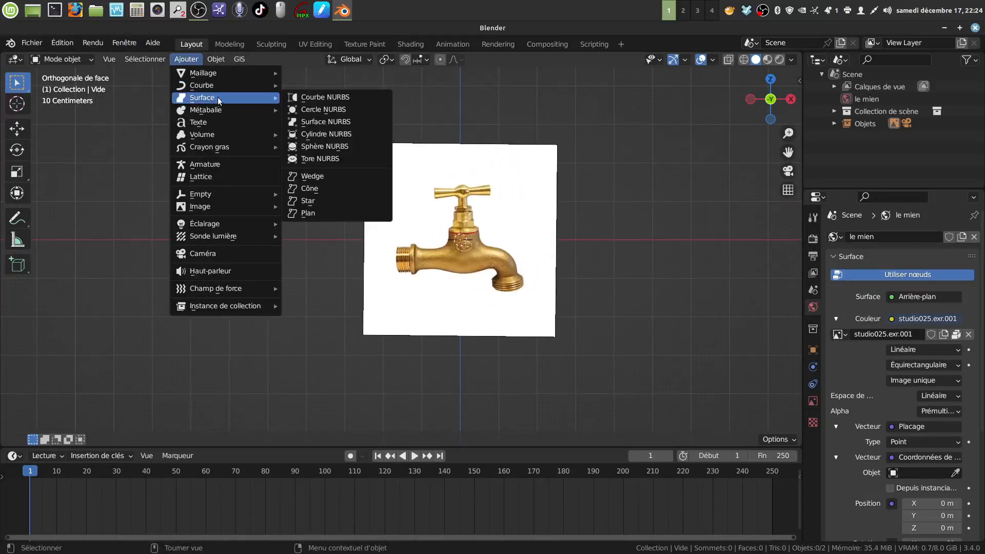
{"action": "mouse_move", "coordinate": [214, 77]}
{"action": "left_click", "coordinate": [314, 86]}
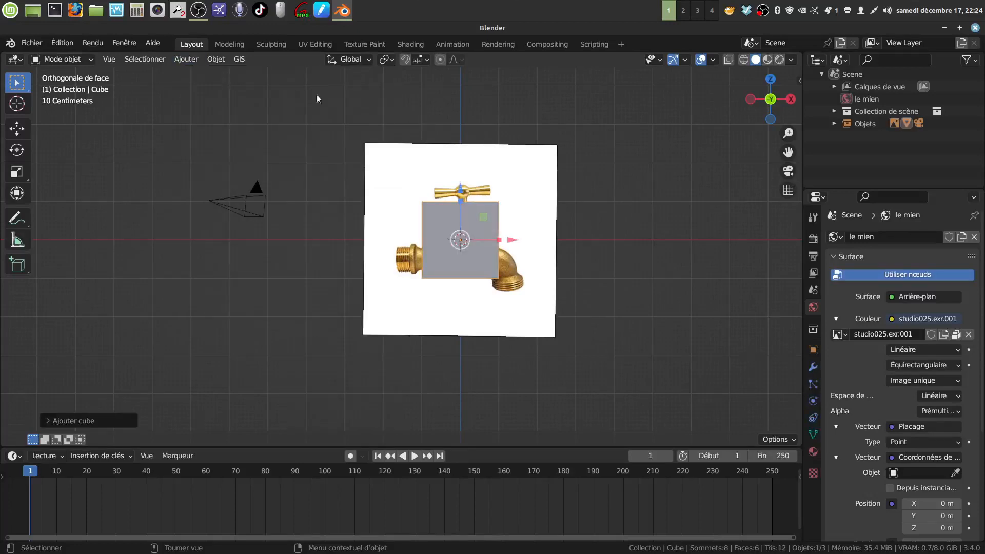
{"action": "scroll", "coordinate": [565, 326], "scroll_direction": "up", "scroll_amount": 3}
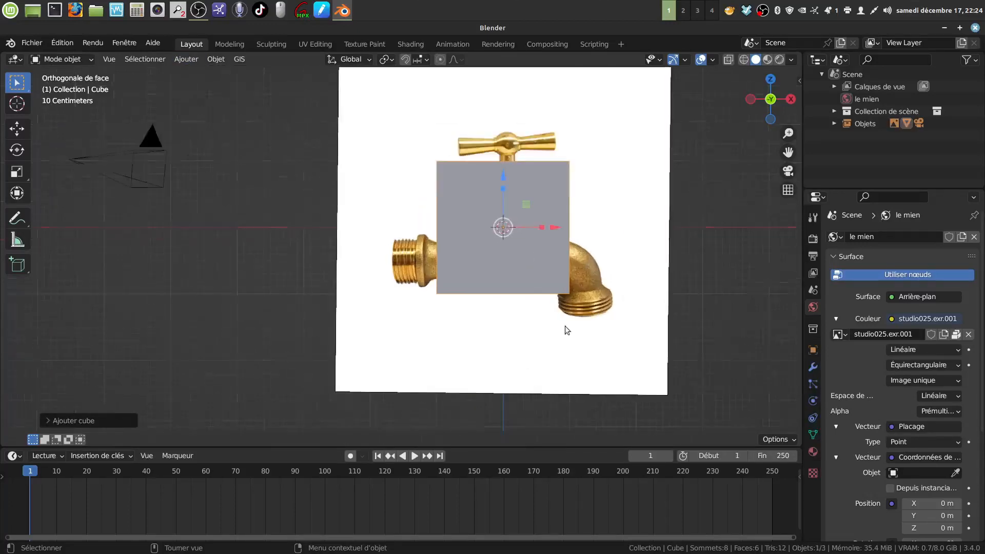
Move the reference image slightly toward negative X and up along Z so the faucet body lines up with the cube
{"action": "scroll", "coordinate": [565, 325], "scroll_direction": "down", "scroll_amount": 2}
{"action": "left_click", "coordinate": [561, 295]}
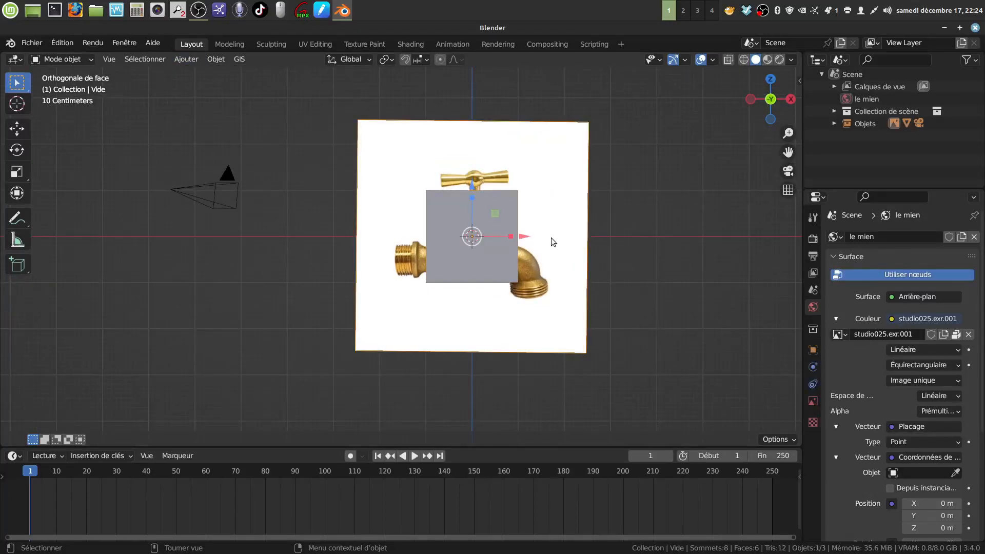
{"action": "left_click_drag", "start_coordinate": [529, 238], "coordinate": [522, 239]}
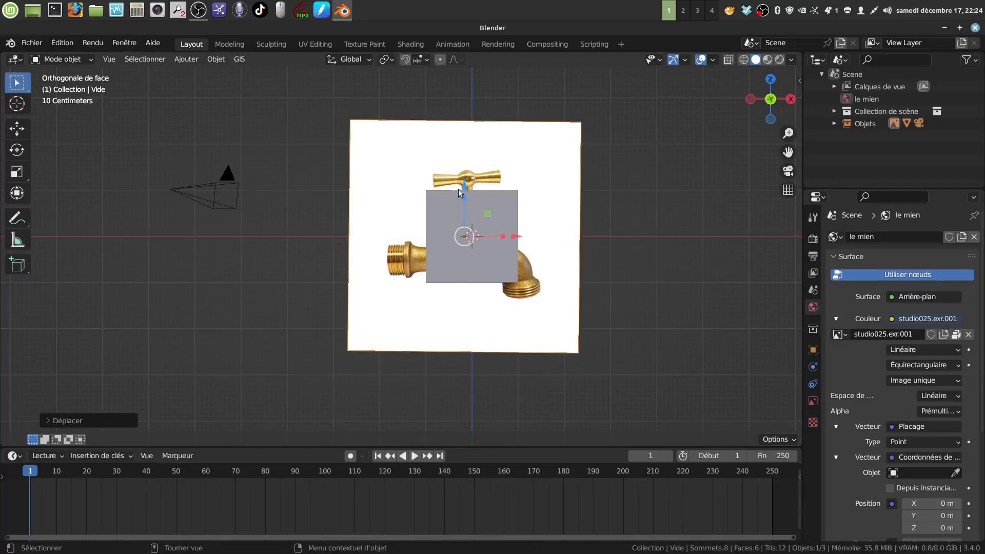
{"action": "left_click_drag", "start_coordinate": [464, 180], "coordinate": [470, 164]}
Enter edit mode on the cube and stretch the whole mesh along the X axis into a moderately long block
{"action": "left_click", "coordinate": [501, 264]}
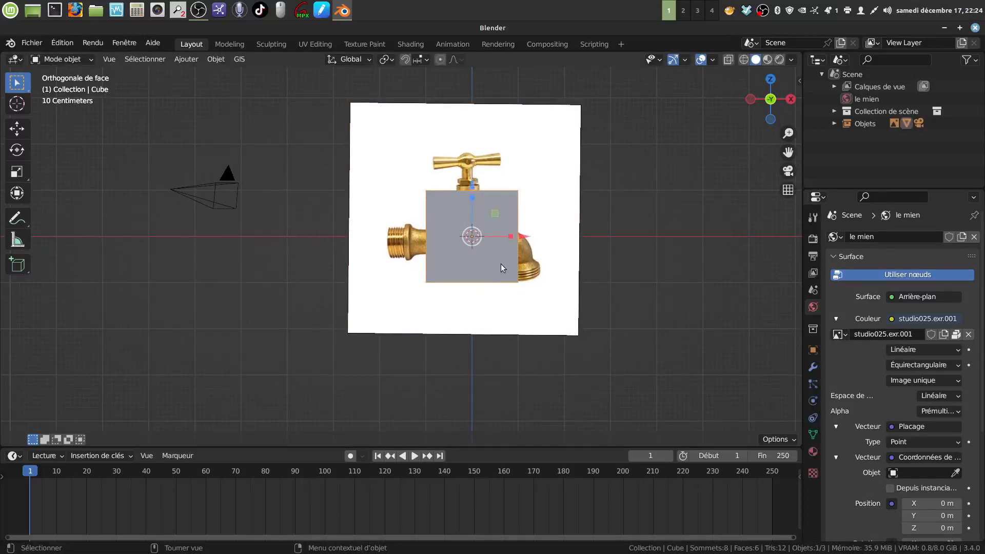
{"action": "key", "text": "Tab"}
{"action": "middle_click_drag", "start_coordinate": [501, 263], "coordinate": [477, 297]}
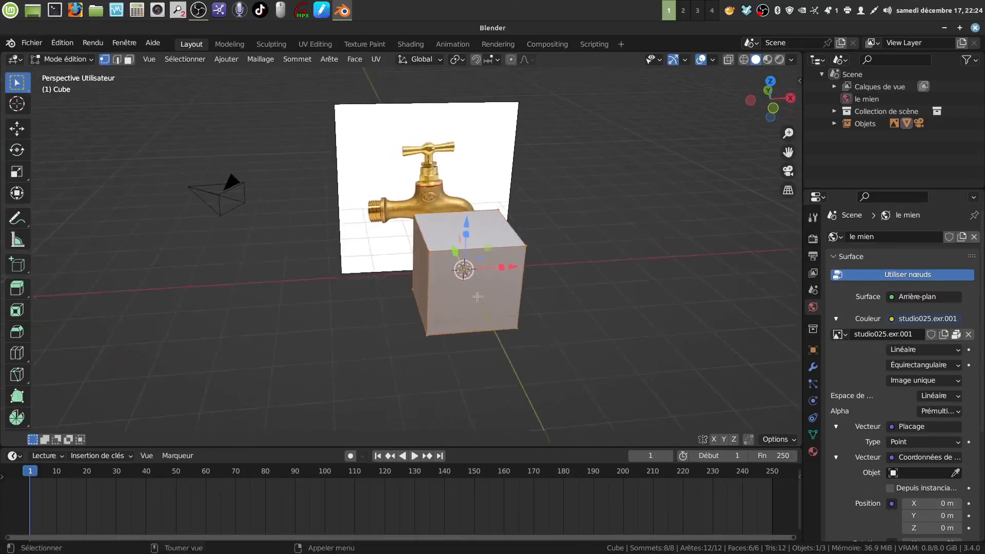
{"action": "left_click_drag", "start_coordinate": [502, 267], "coordinate": [534, 264]}
{"action": "middle_click_drag", "start_coordinate": [514, 278], "coordinate": [508, 272]}
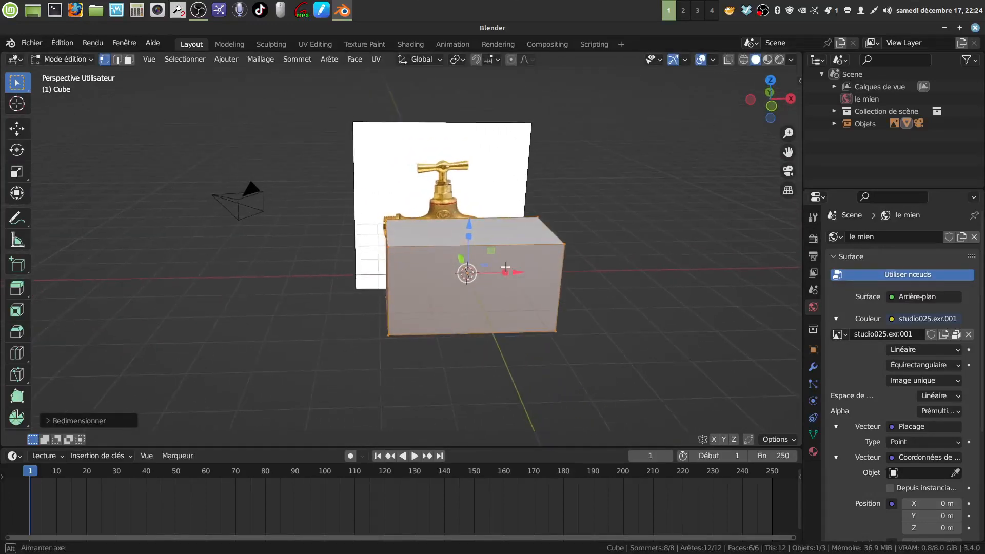
{"action": "left_click_drag", "start_coordinate": [504, 273], "coordinate": [496, 273]}
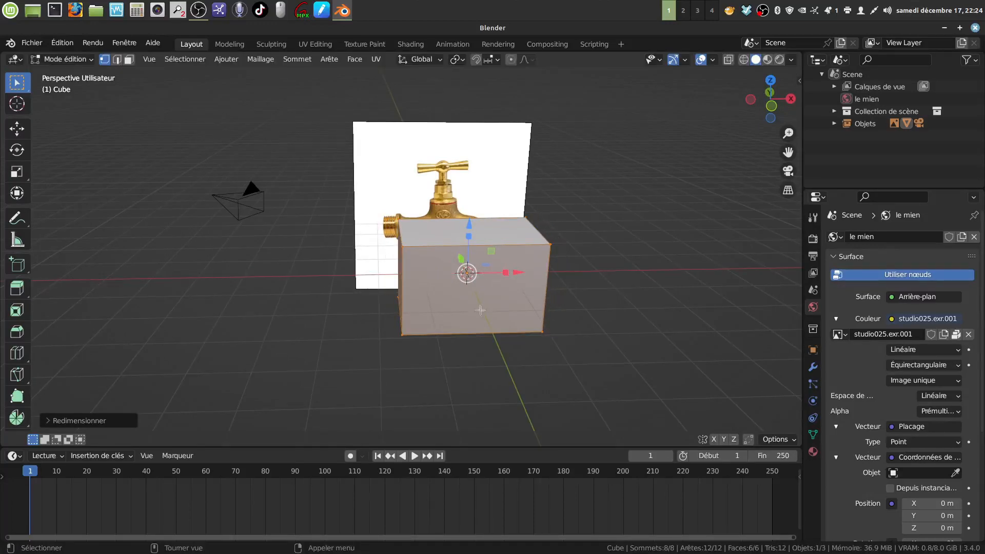
Cut two edge loops across the block's length and spread them along X toward the two ends
{"action": "key", "text": "ctrl+r"}
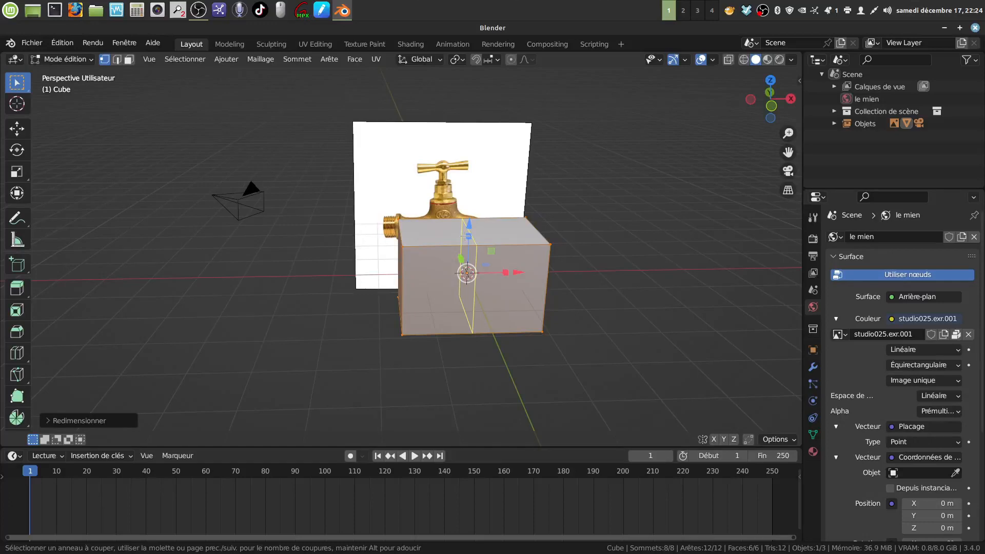
{"action": "scroll", "coordinate": [465, 236], "scroll_direction": "up", "scroll_amount": 1}
{"action": "left_click", "coordinate": [465, 236]}
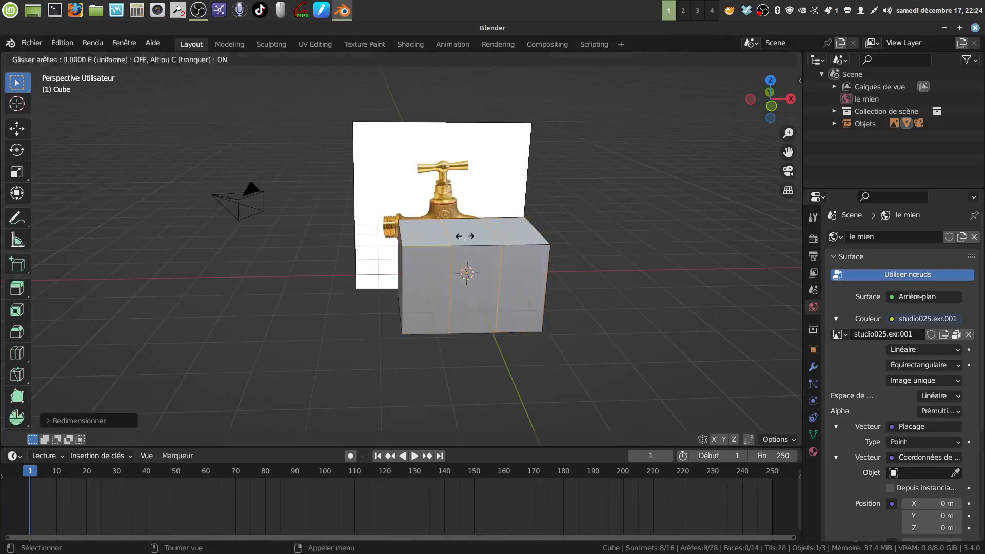
{"action": "left_click", "coordinate": [466, 235]}
{"action": "left_click_drag", "start_coordinate": [508, 272], "coordinate": [547, 273]}
Add a single centred edge loop between the two existing loops of the block
{"action": "middle_click_drag", "start_coordinate": [547, 272], "coordinate": [569, 283]}
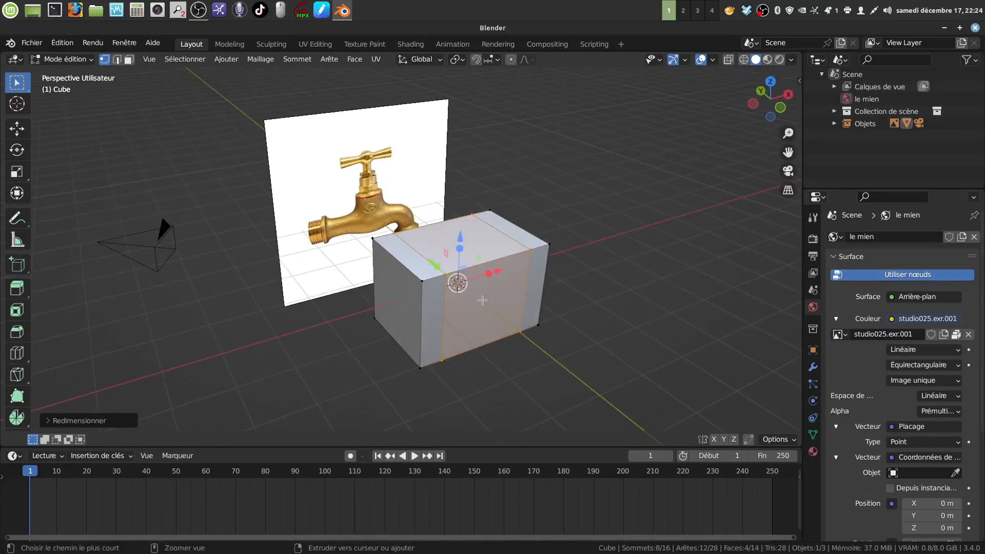
{"action": "key", "text": "ctrl+r"}
{"action": "left_click", "coordinate": [480, 264]}
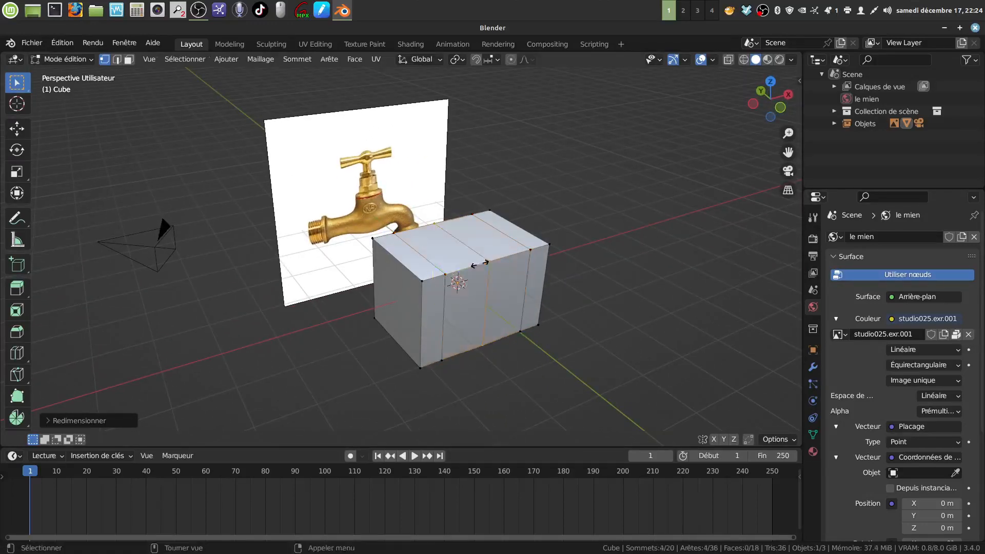
{"action": "right_click", "coordinate": [480, 265]}
Select the outer edges of both end faces of the block and scale them down to taper the ends
{"action": "middle_click_drag", "start_coordinate": [511, 283], "coordinate": [425, 315]}
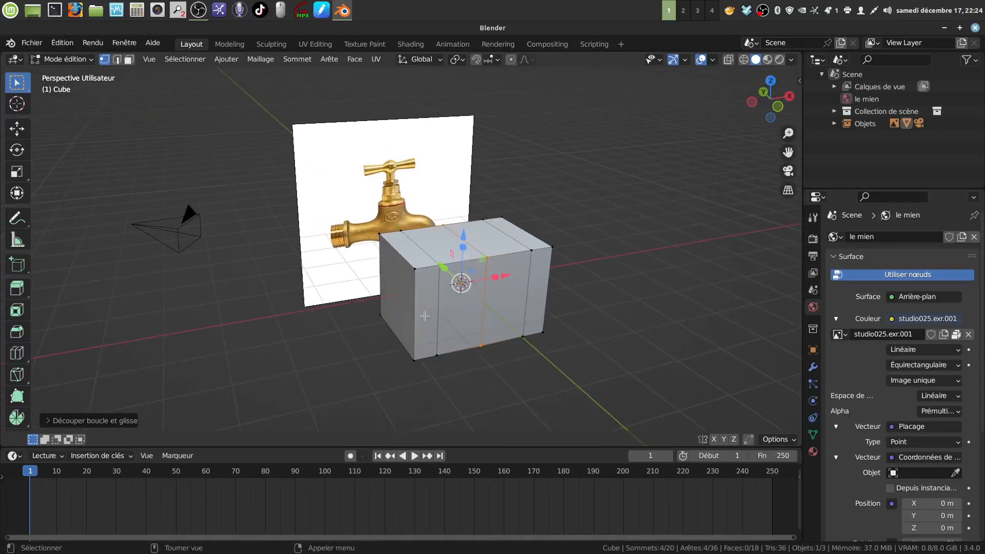
{"action": "left_click", "coordinate": [414, 315], "text": "alt"}
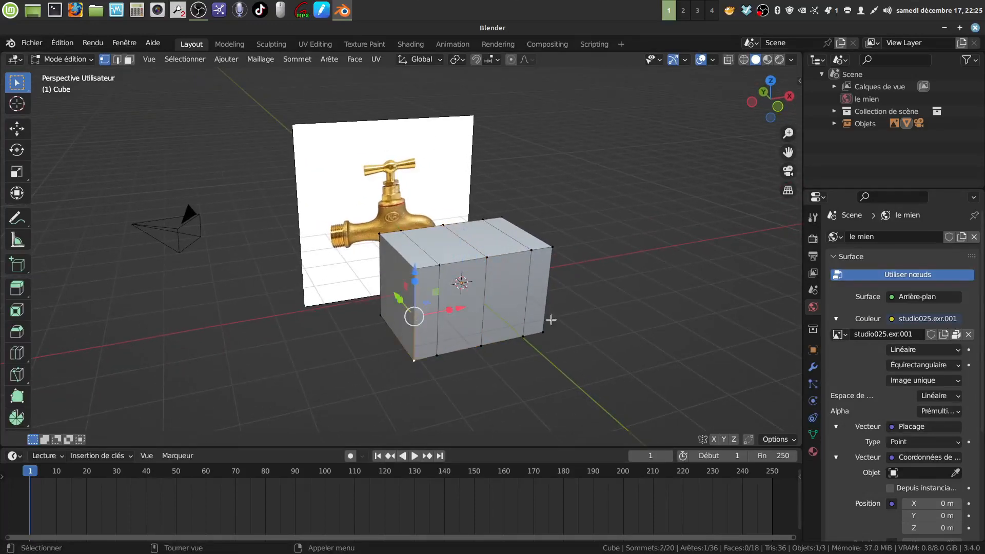
{"action": "left_click", "coordinate": [549, 290], "text": "alt+shift"}
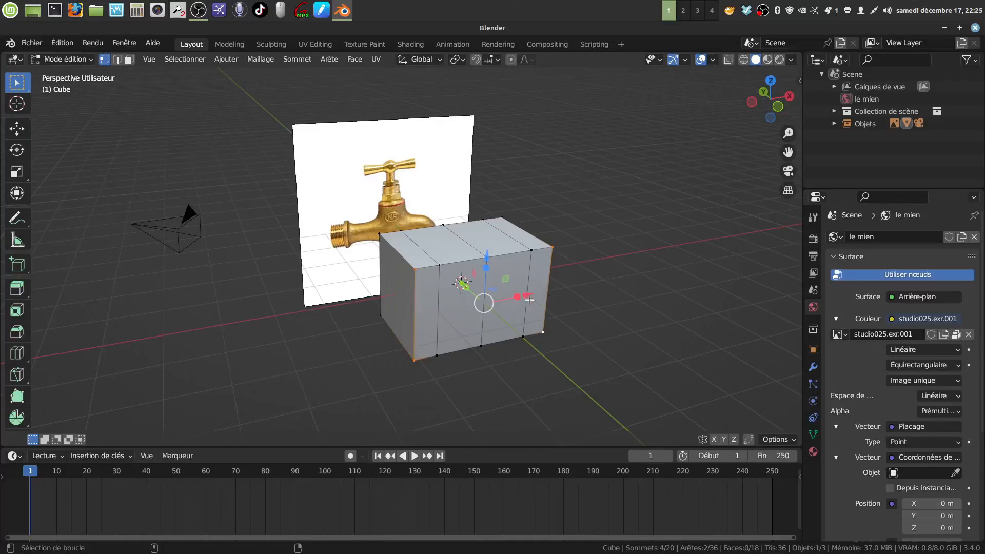
{"action": "middle_click_drag", "start_coordinate": [412, 283], "coordinate": [422, 317]}
{"action": "left_click", "coordinate": [333, 314], "text": "alt+shift"}
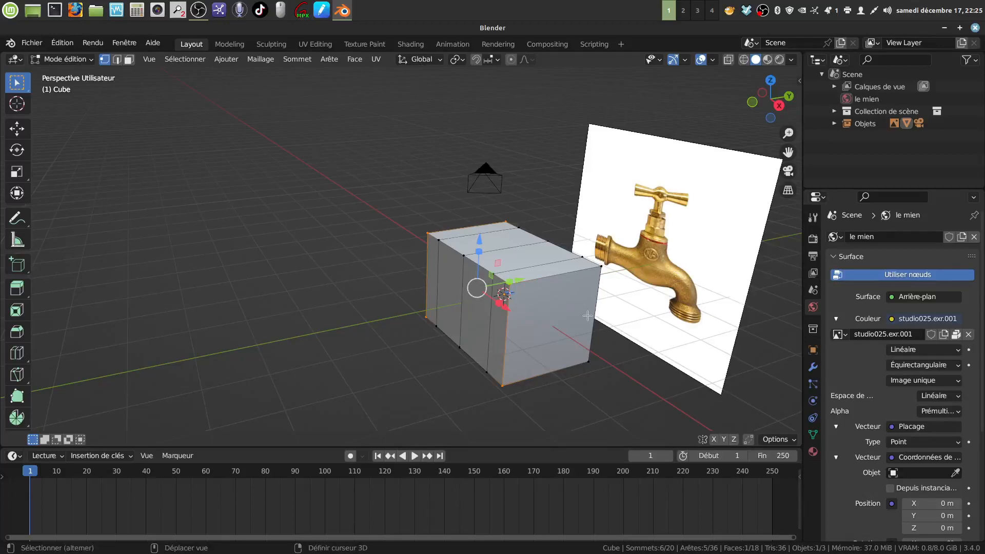
{"action": "left_click", "coordinate": [586, 318], "text": "alt+shift"}
{"action": "middle_click_drag", "start_coordinate": [462, 246], "coordinate": [248, 136]}
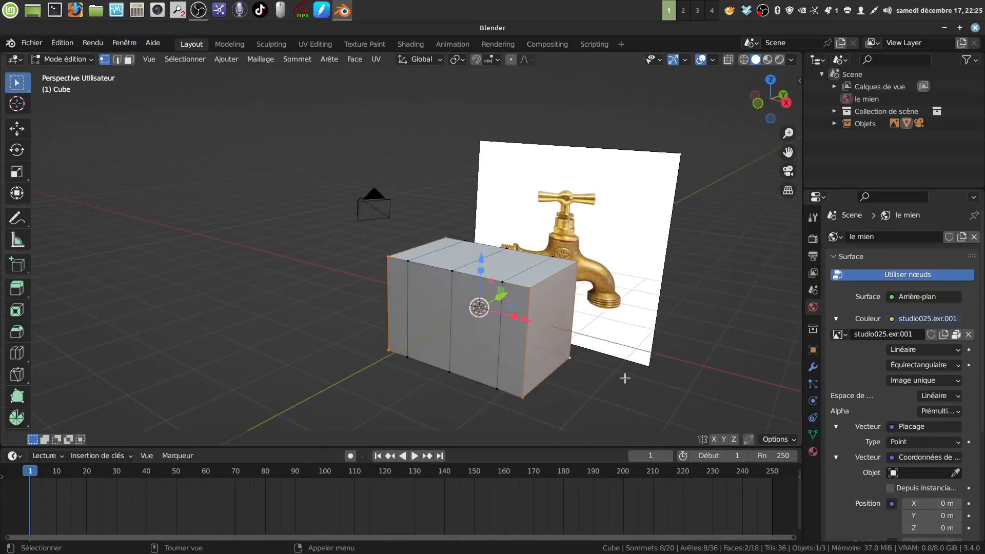
{"action": "key", "text": "s"}
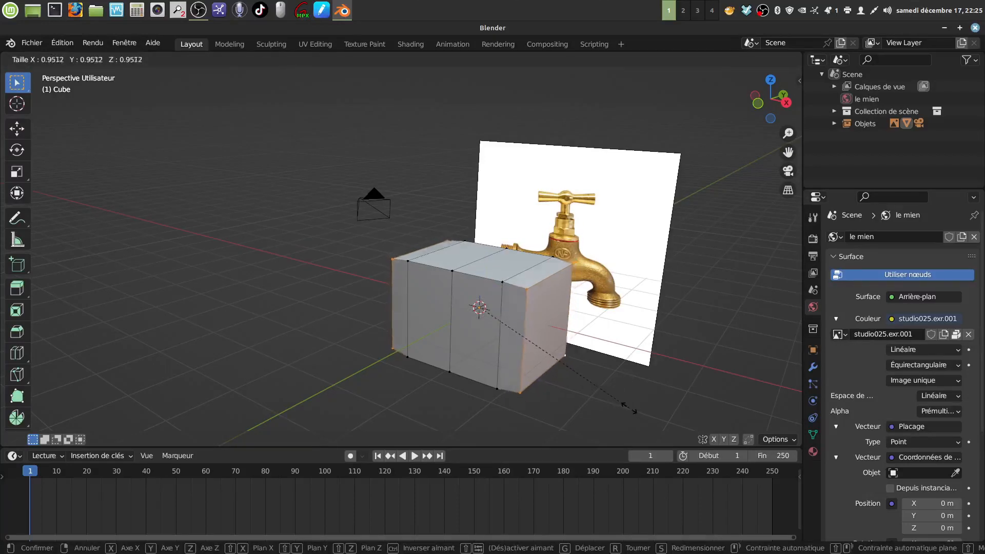
{"action": "left_click", "coordinate": [614, 401]}
Select the central edge loop of the block and scale it up to make the middle bulge
{"action": "middle_click_drag", "start_coordinate": [614, 400], "coordinate": [432, 345]}
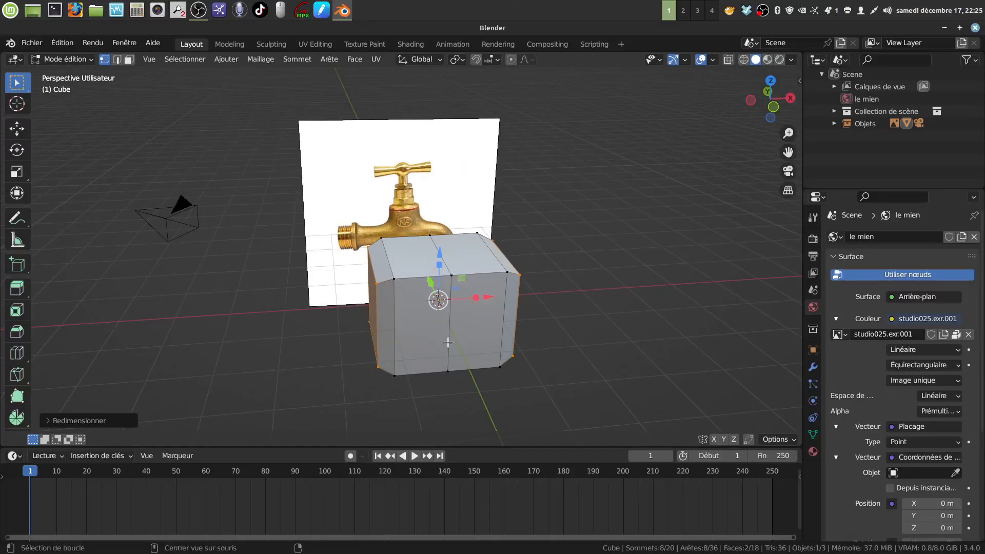
{"action": "left_click", "coordinate": [459, 353]}
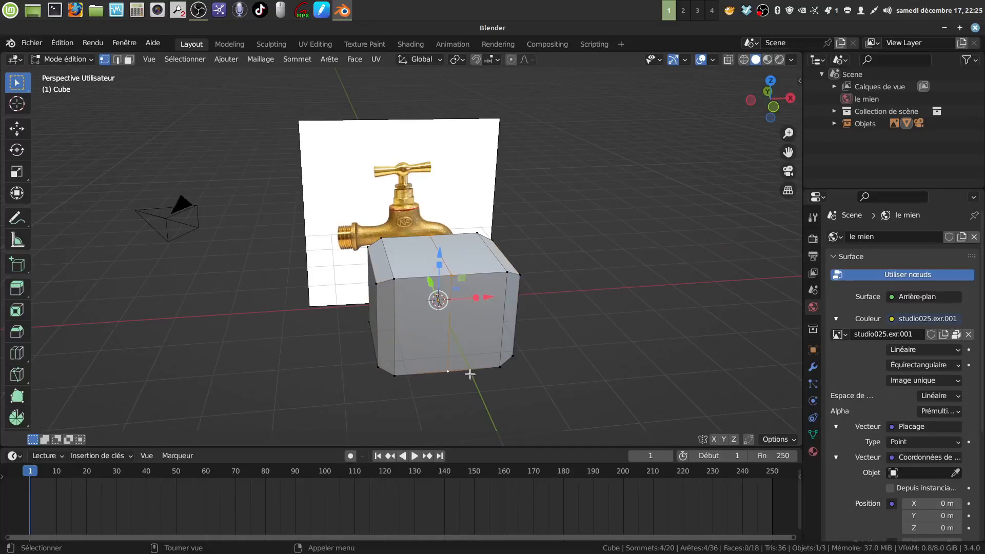
{"action": "key", "text": "s"}
{"action": "left_click", "coordinate": [486, 382]}
{"action": "middle_click_drag", "start_coordinate": [485, 359], "coordinate": [512, 317]}
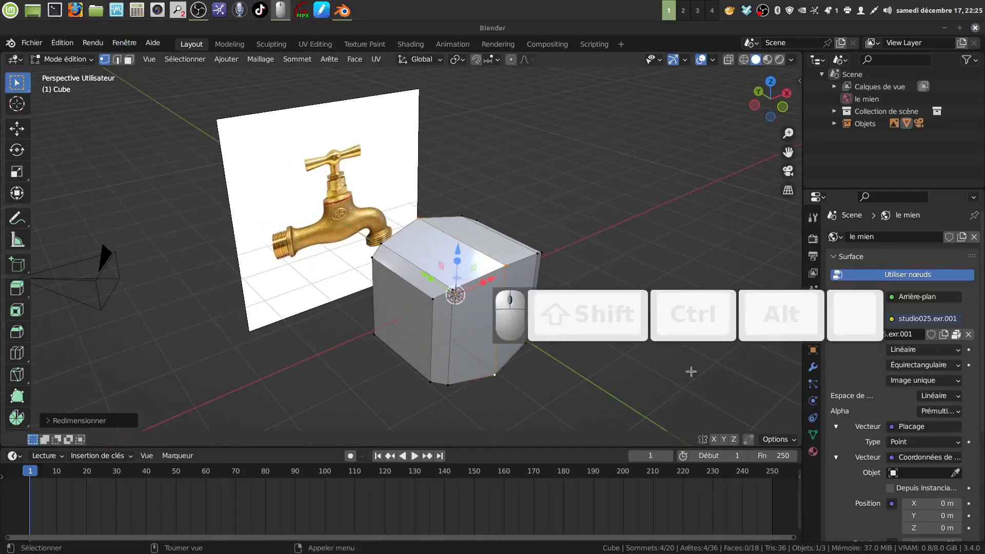
Deselect the mesh and start the Shortcut VUr on-screen key display with a Y offset of 449, hiding the sidebar again
{"action": "left_click_drag", "start_coordinate": [665, 329], "coordinate": [398, 517]}
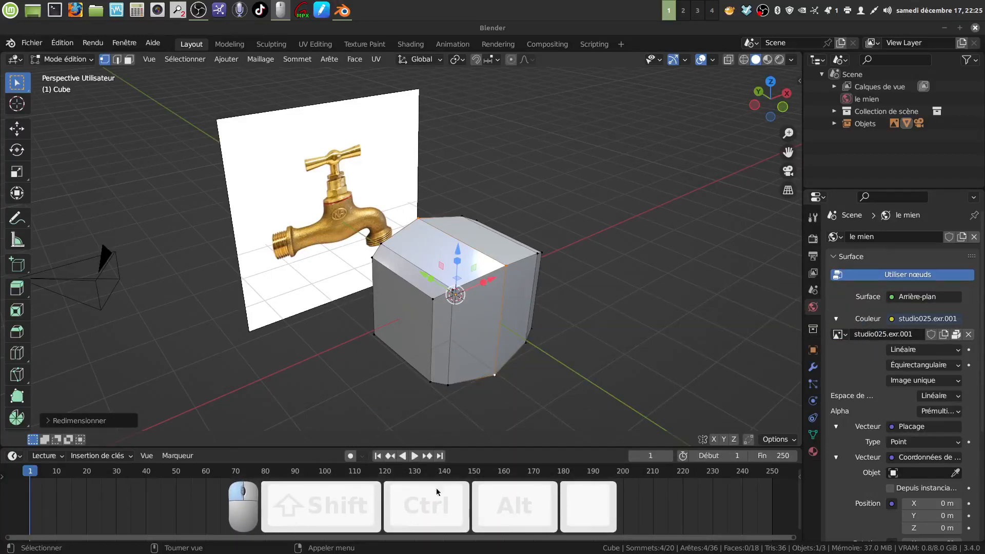
{"action": "left_click", "coordinate": [747, 274]}
{"action": "key", "text": "n"}
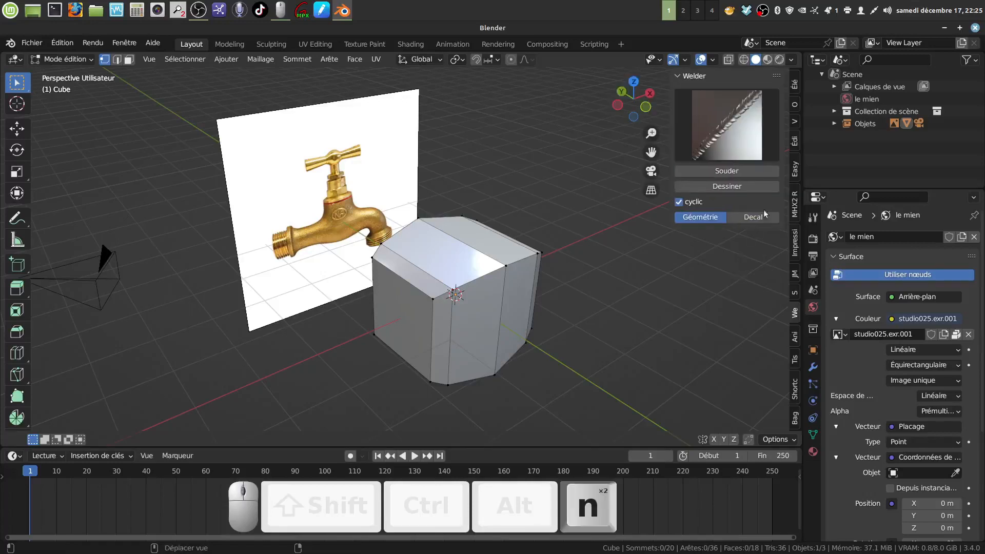
{"action": "left_click", "coordinate": [796, 390]}
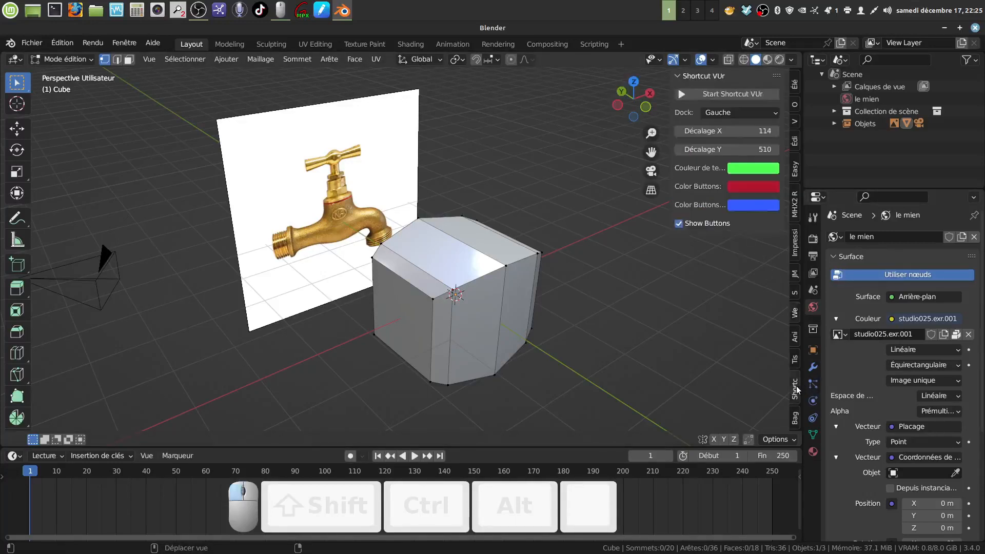
{"action": "left_click", "coordinate": [687, 94]}
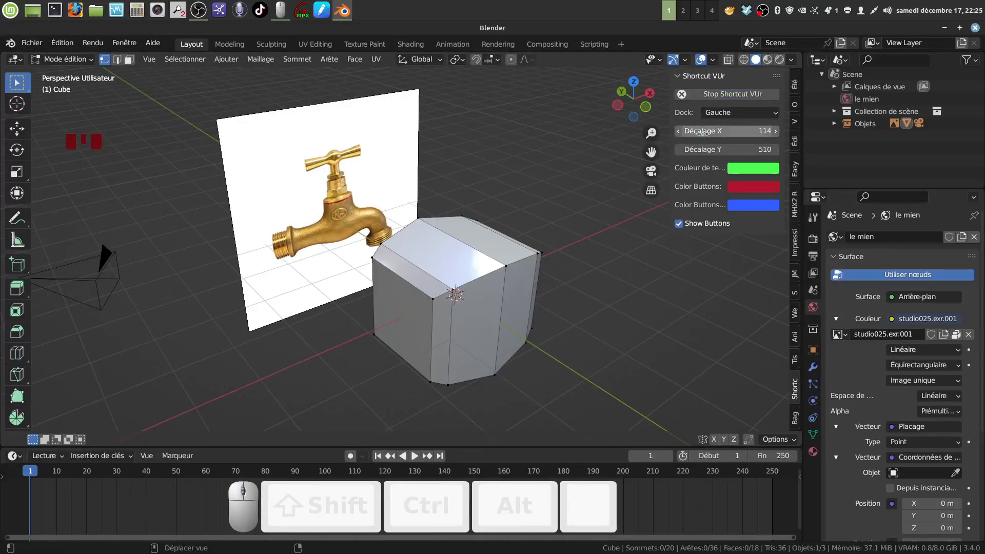
{"action": "left_click_drag", "start_coordinate": [718, 149], "coordinate": [687, 149]}
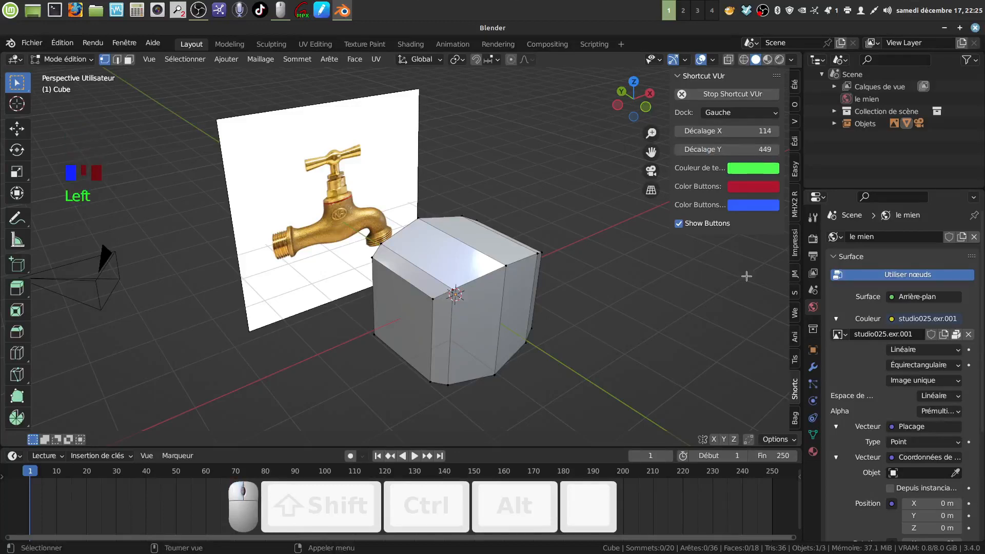
{"action": "key", "text": "n"}
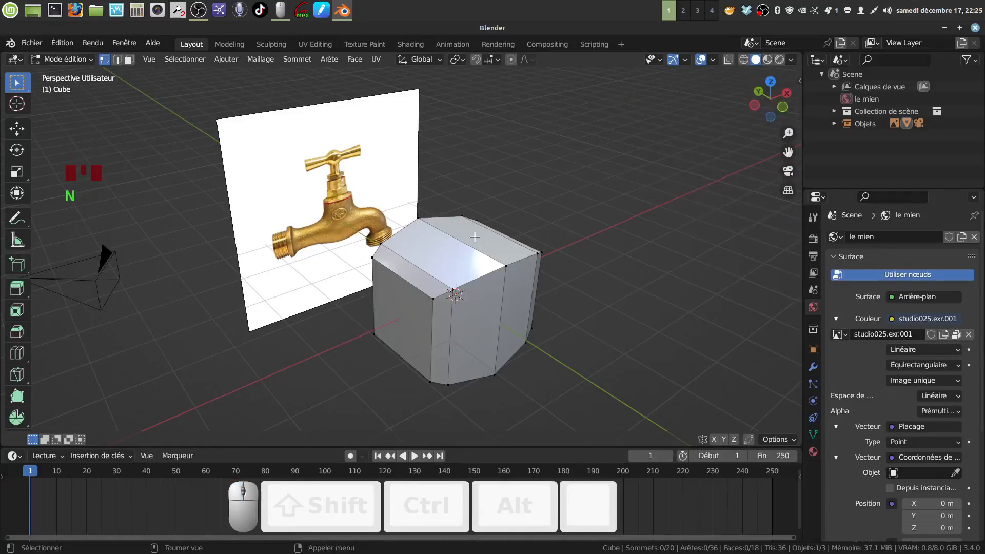
Select the two central top faces of the block in face mode and extrude them upward to form the neck
{"action": "middle_click_drag", "start_coordinate": [475, 237], "coordinate": [419, 240]}
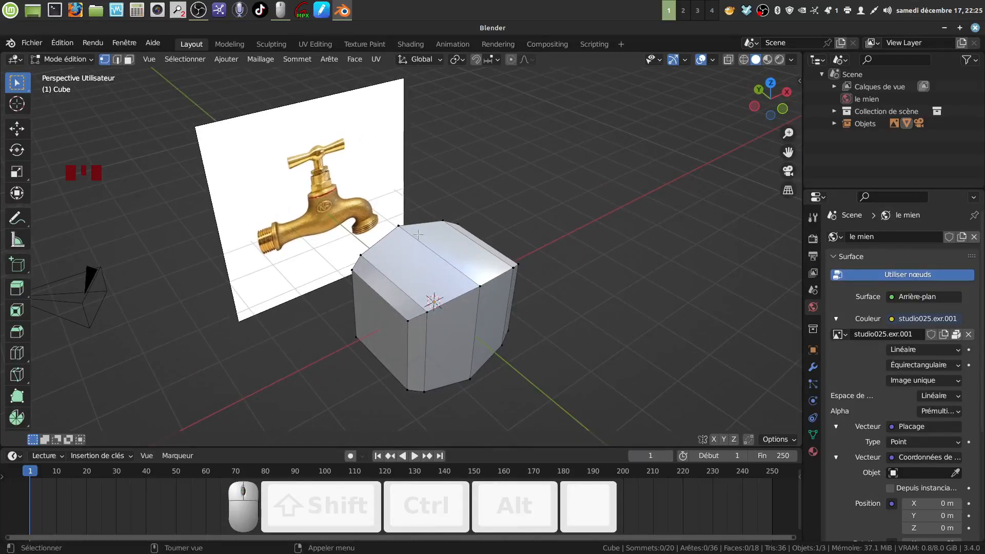
{"action": "middle_click_drag", "start_coordinate": [418, 235], "coordinate": [416, 237]}
{"action": "left_click", "coordinate": [129, 61]}
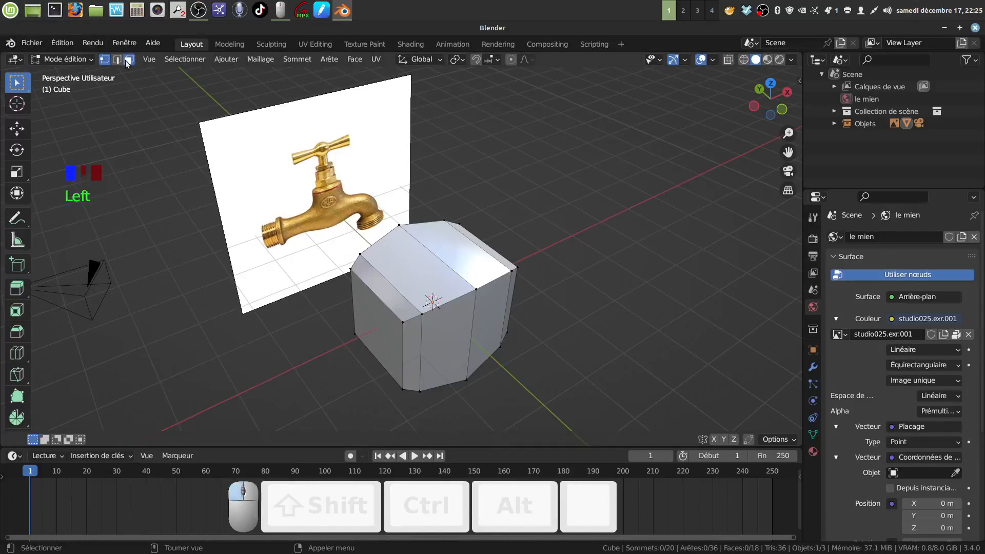
{"action": "left_click", "coordinate": [410, 257]}
{"action": "left_click", "coordinate": [466, 265], "text": "shift"}
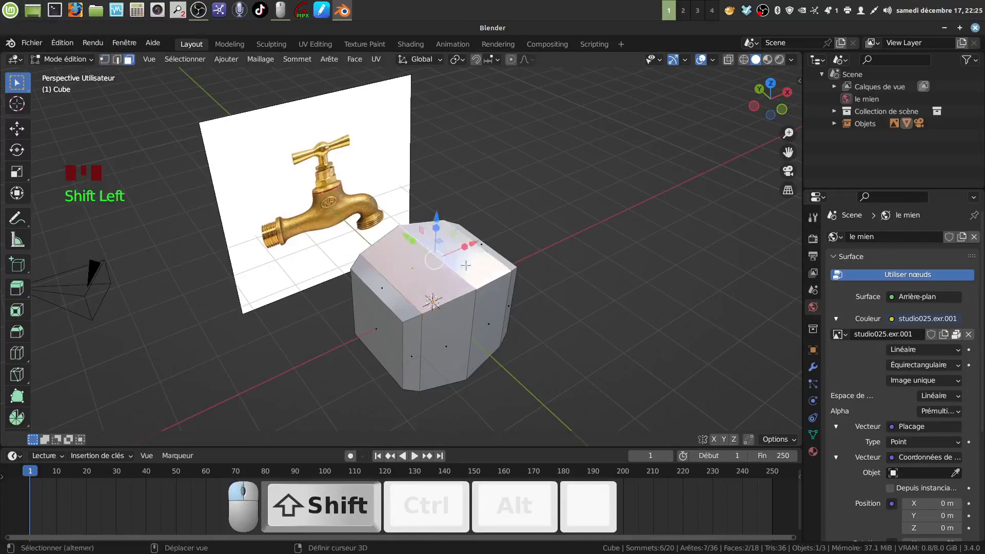
{"action": "middle_click_drag", "start_coordinate": [466, 265], "coordinate": [486, 258]}
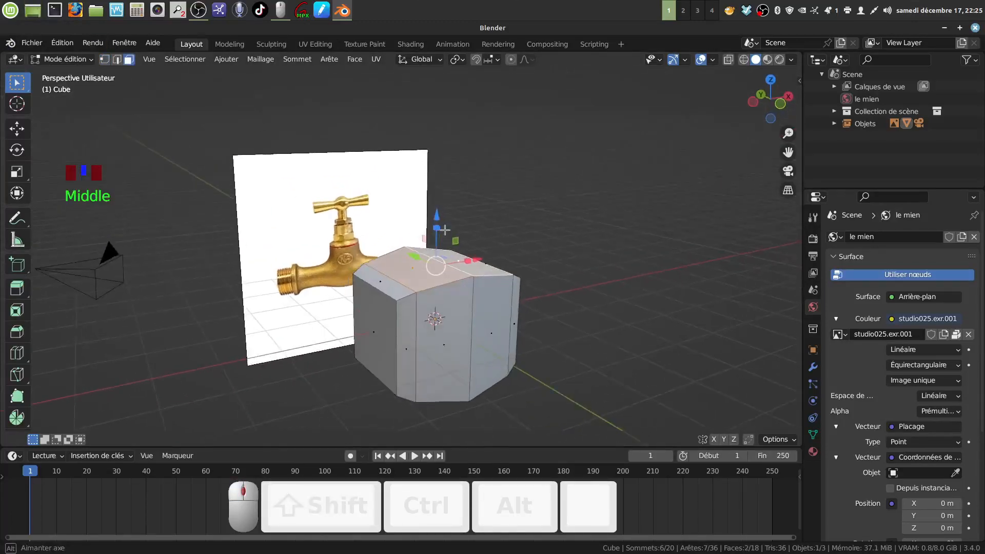
{"action": "key", "text": "e"}
{"action": "left_click", "coordinate": [497, 259]}
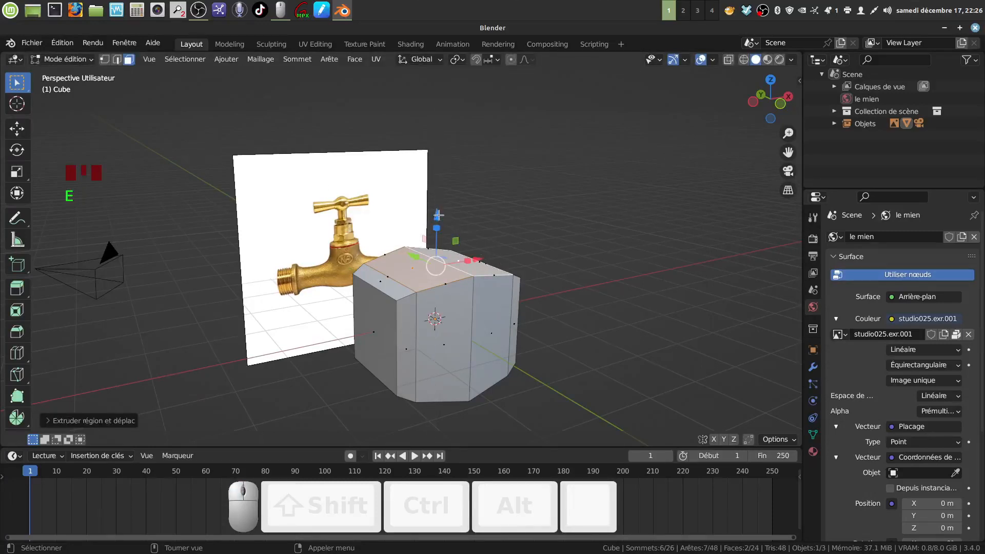
{"action": "left_click_drag", "start_coordinate": [438, 214], "coordinate": [441, 241]}
Scale the extruded top faces down slightly so the neck tapers upward
{"action": "middle_click_drag", "start_coordinate": [441, 240], "coordinate": [473, 273]}
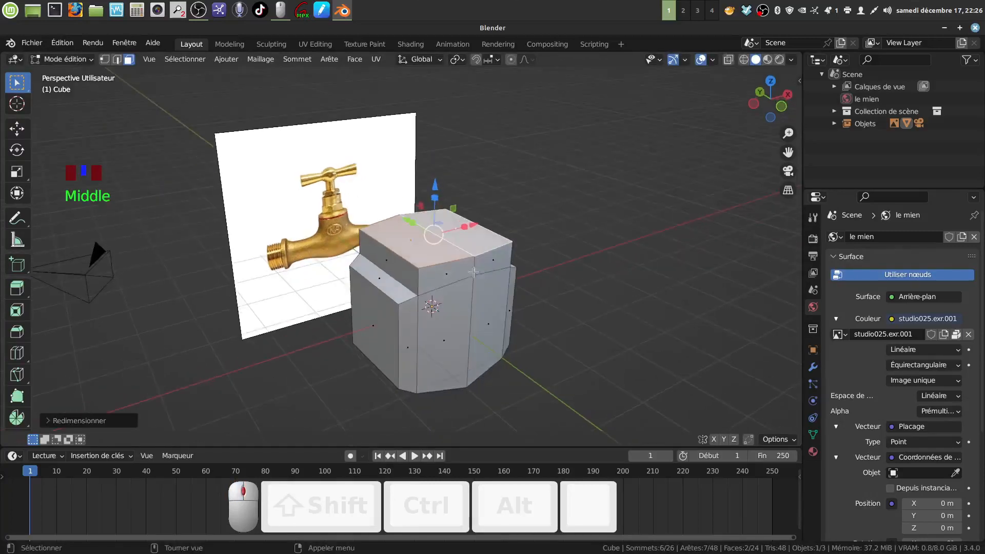
{"action": "key", "text": "s"}
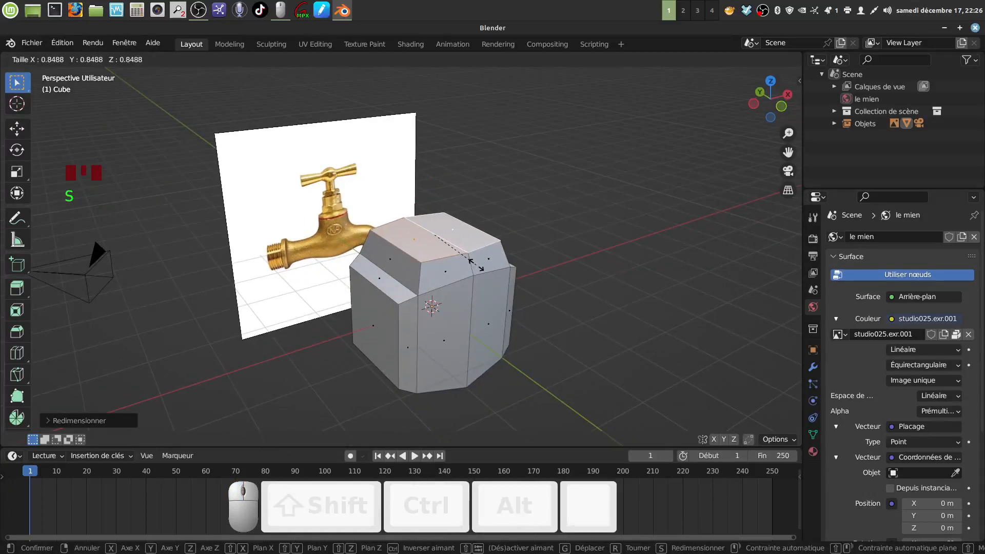
{"action": "left_click", "coordinate": [475, 264]}
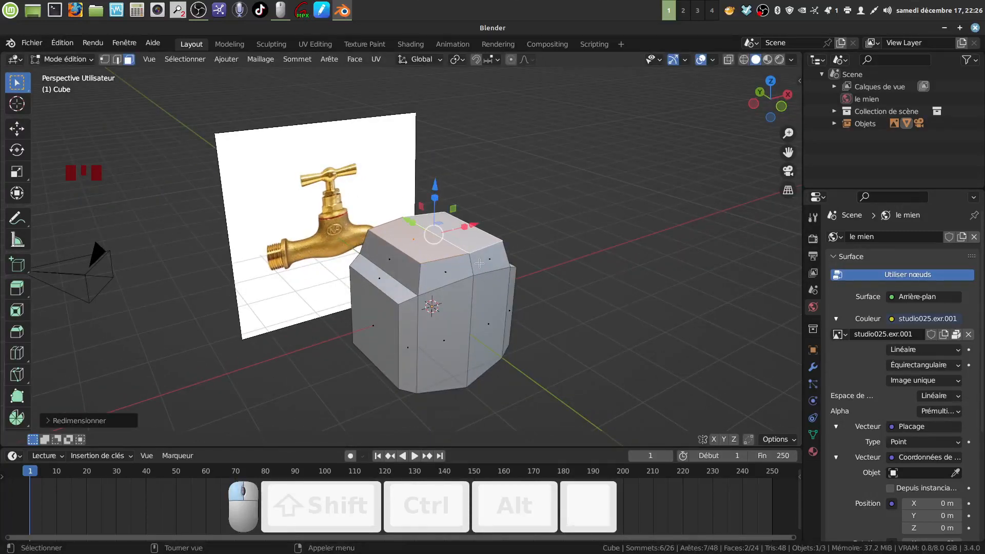
{"action": "middle_click_drag", "start_coordinate": [476, 263], "coordinate": [428, 265]}
{"action": "key", "text": "Tab"}
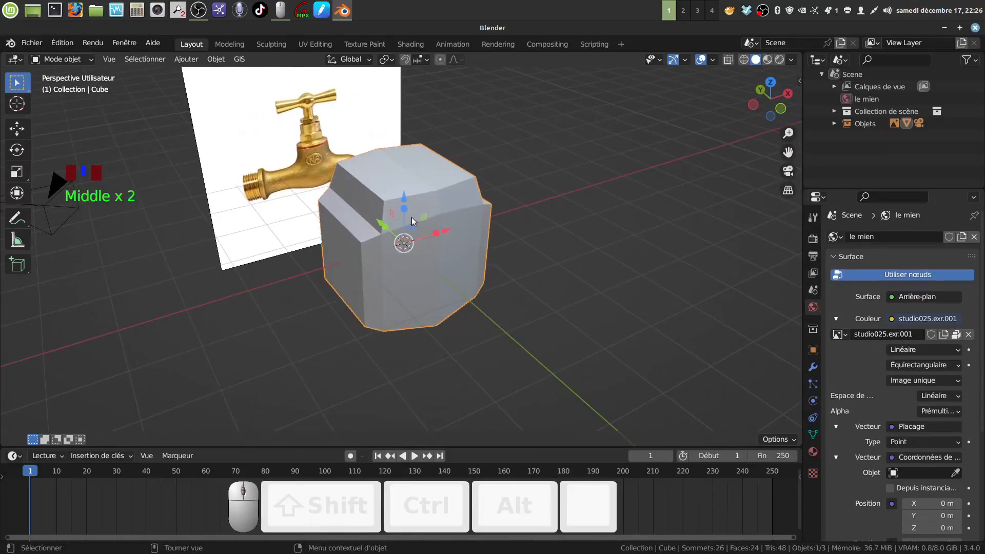
{"action": "middle_click_drag", "start_coordinate": [411, 217], "coordinate": [420, 258], "text": "shift"}
{"action": "key", "text": "Tab"}
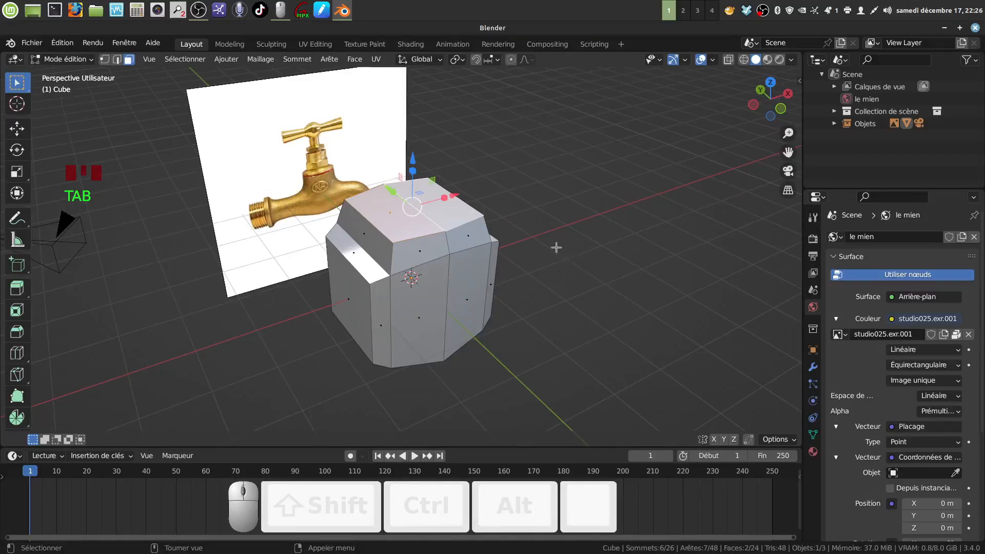
Delete the two top faces of the neck and both end faces of the block to open the body
{"action": "key", "text": "x"}
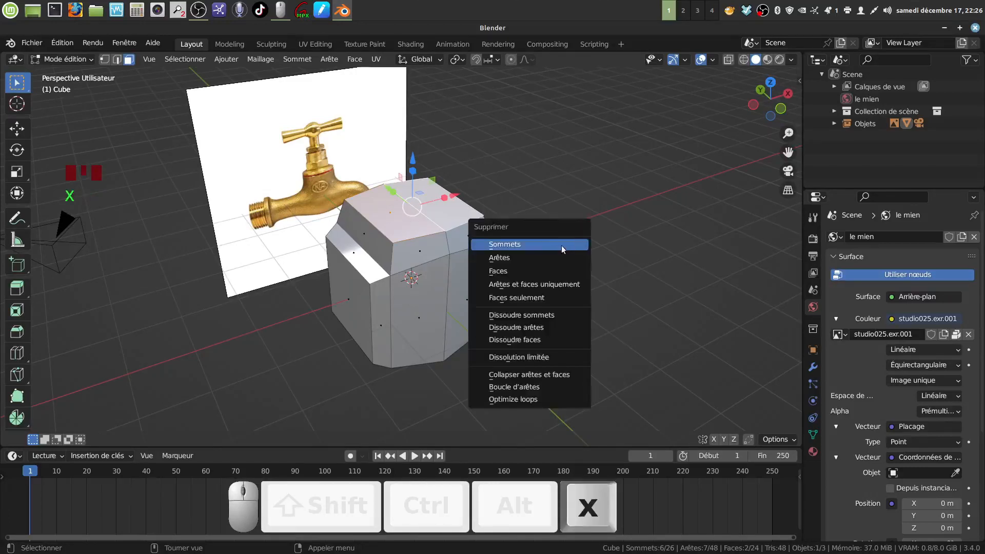
{"action": "left_click", "coordinate": [531, 269]}
{"action": "left_click", "coordinate": [352, 309]}
{"action": "middle_click_drag", "start_coordinate": [352, 309], "coordinate": [496, 323]}
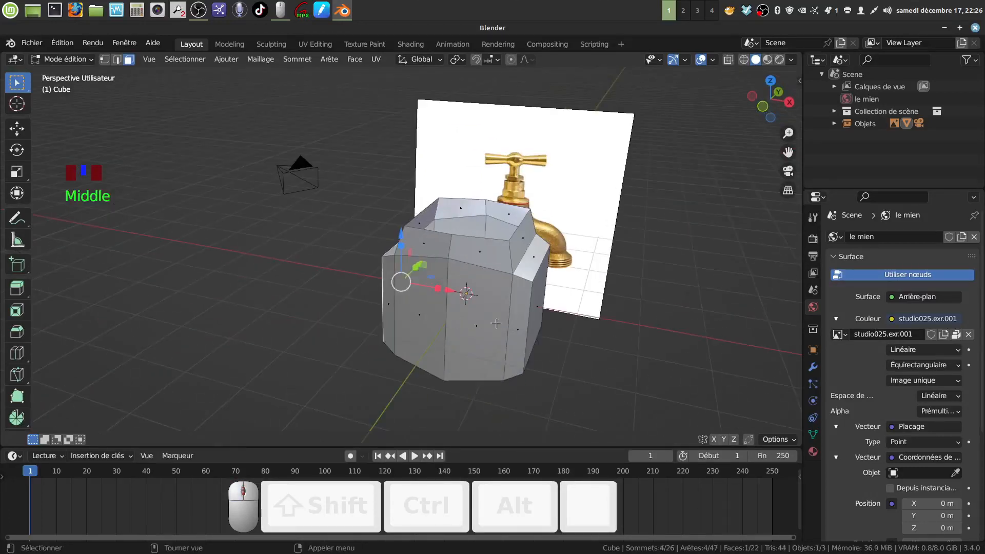
{"action": "left_click", "coordinate": [535, 321], "text": "shift"}
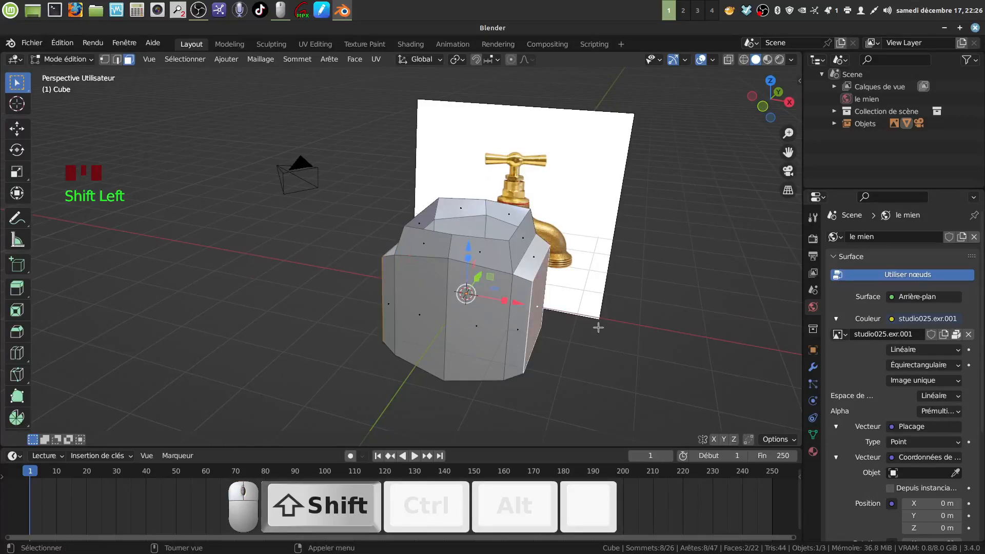
{"action": "key", "text": "x"}
{"action": "left_click", "coordinate": [591, 343]}
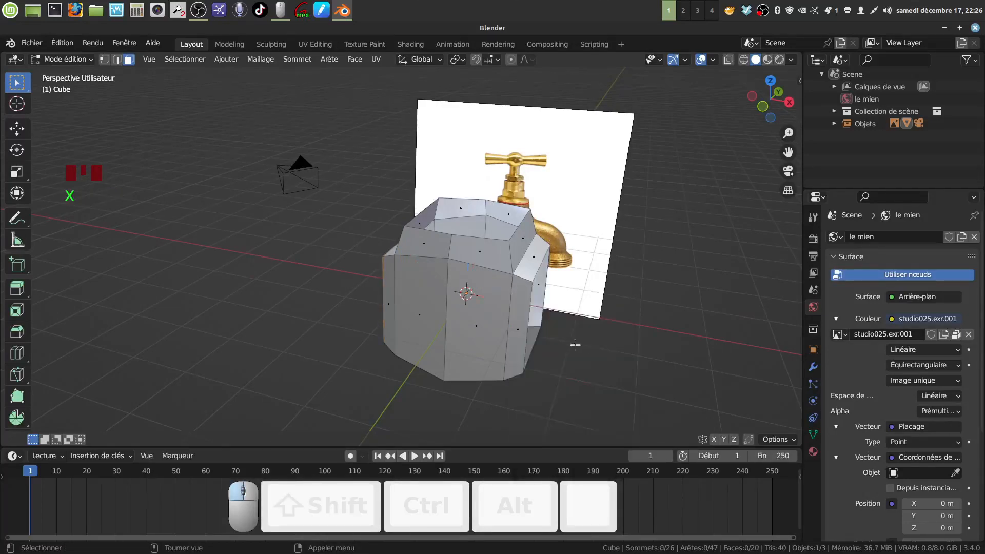
{"action": "mouse_move", "coordinate": [576, 345]}
{"action": "middle_mouse_down"}
{"action": "mouse_move", "coordinate": [610, 255]}
{"action": "mouse_move", "coordinate": [617, 328]}
{"action": "mouse_move", "coordinate": [592, 338]}
{"action": "middle_mouse_up"}
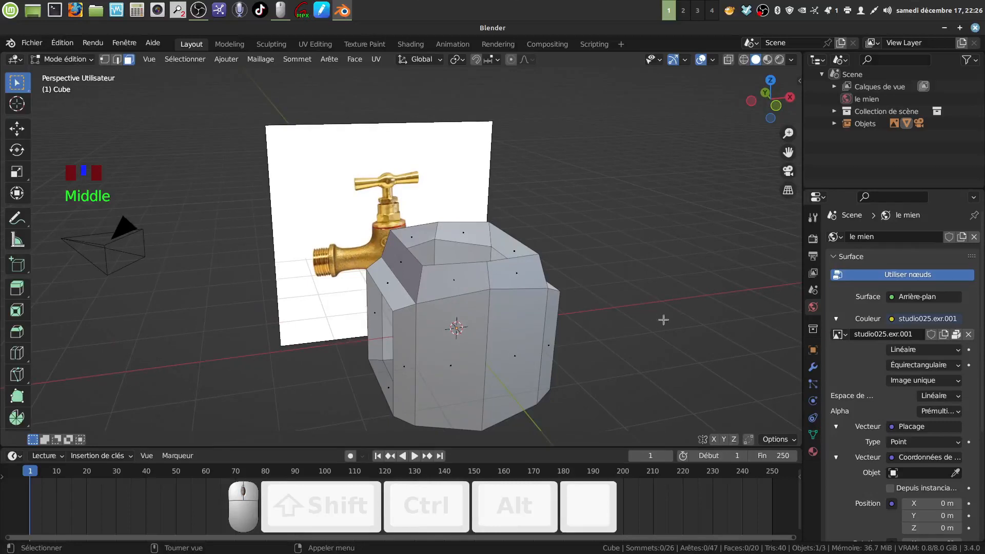
Add a Subdivision Surface modifier to the faucet body and return to Object Mode
{"action": "key", "text": "a"}
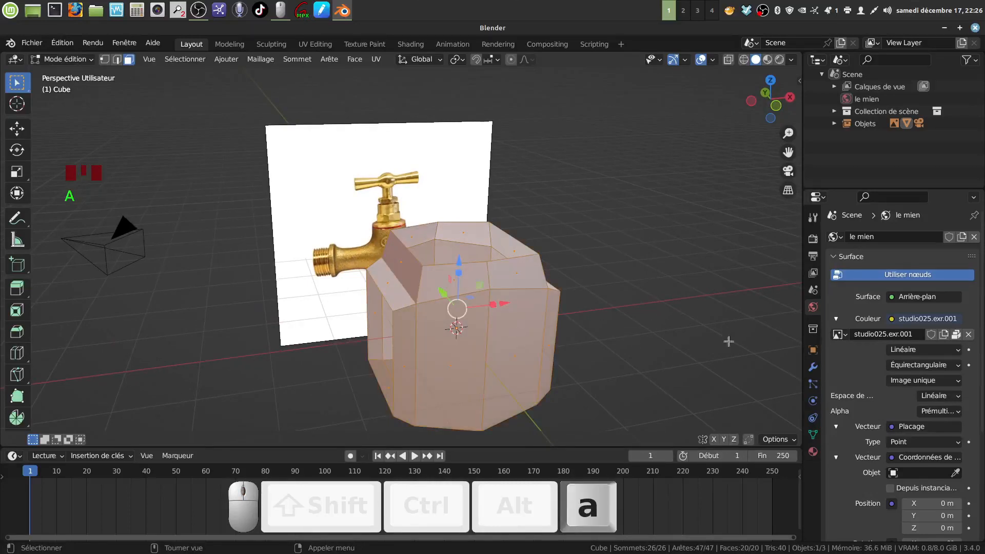
{"action": "left_click", "coordinate": [813, 367]}
{"action": "left_click", "coordinate": [863, 237]}
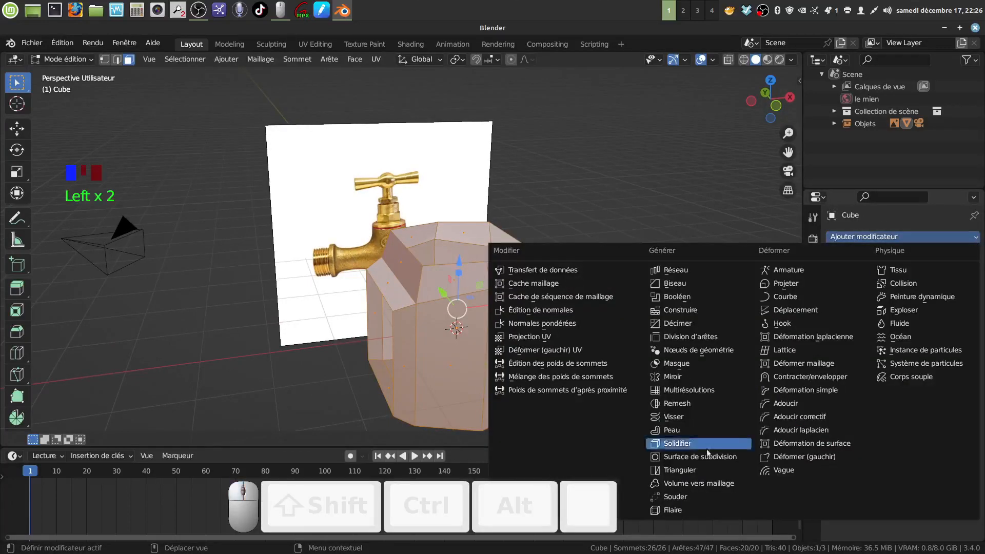
{"action": "left_click", "coordinate": [712, 460]}
{"action": "middle_click_drag", "start_coordinate": [559, 338], "coordinate": [505, 251]}
{"action": "key", "text": "Tab"}
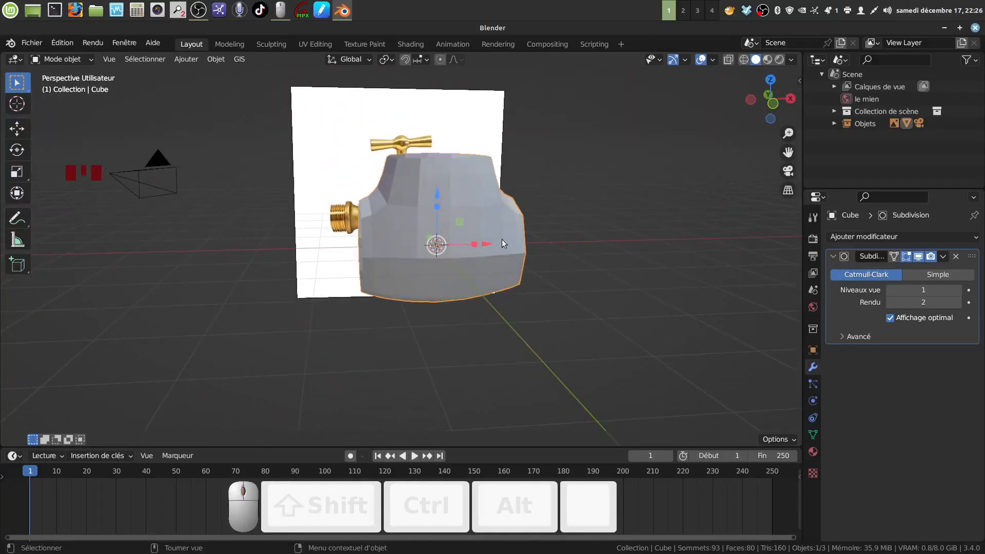
Set the Subdivision modifier's render level to 1 and apply it to the faucet body
{"action": "left_click", "coordinate": [890, 303]}
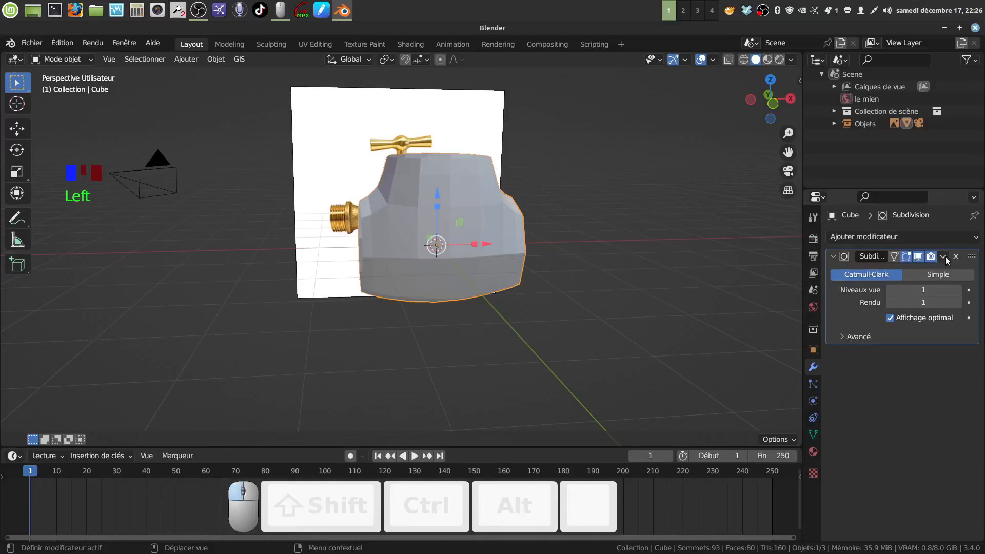
{"action": "left_click", "coordinate": [943, 257]}
{"action": "left_click", "coordinate": [886, 268]}
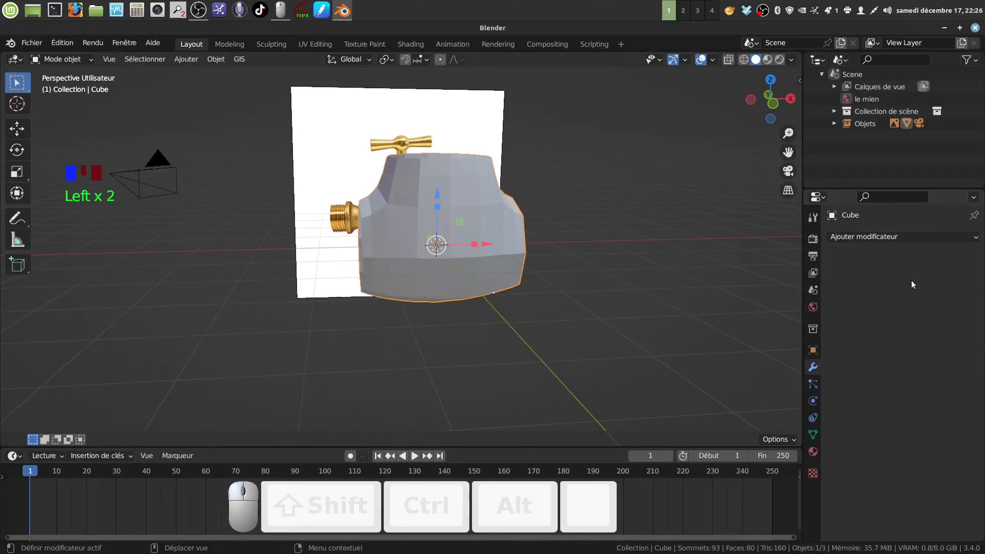
{"action": "left_click", "coordinate": [497, 270]}
Add another Subdivision Surface modifier to the body with its viewport level set to 2
{"action": "left_click", "coordinate": [979, 240]}
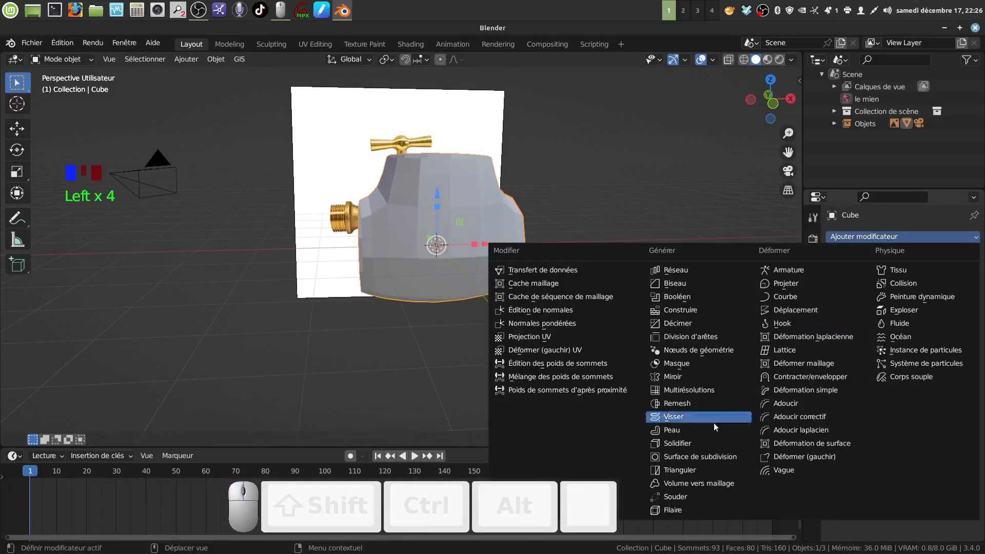
{"action": "left_click", "coordinate": [720, 457]}
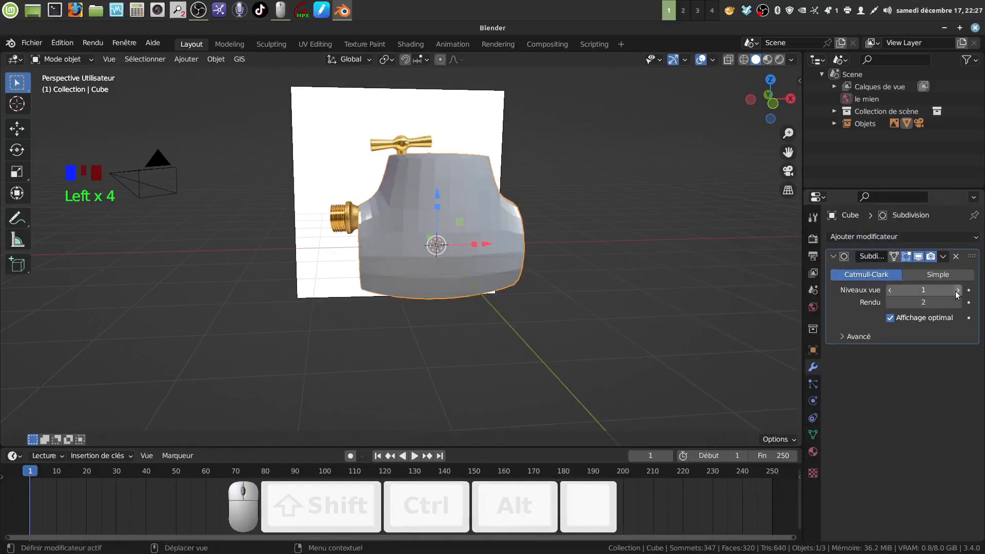
{"action": "left_click", "coordinate": [919, 290]}
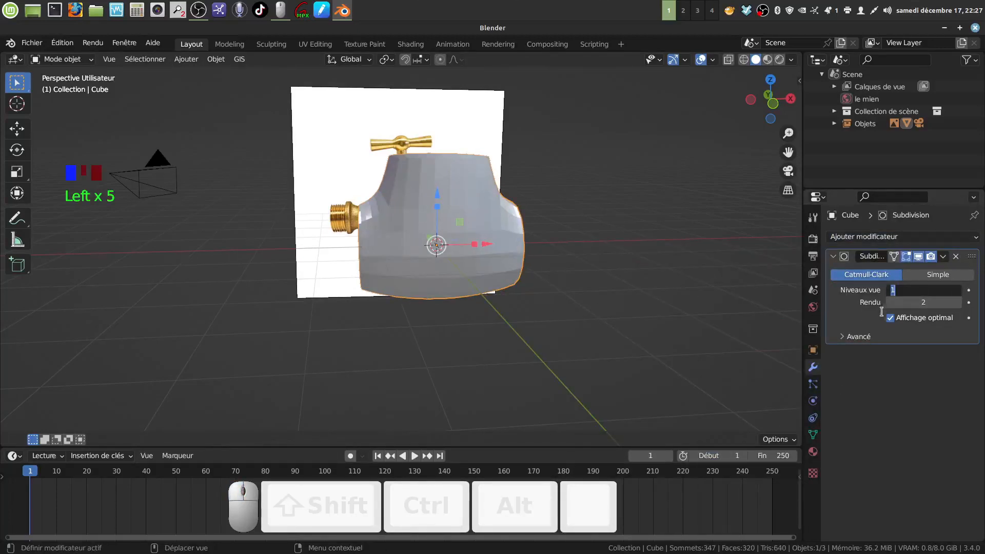
{"action": "left_click", "coordinate": [814, 307]}
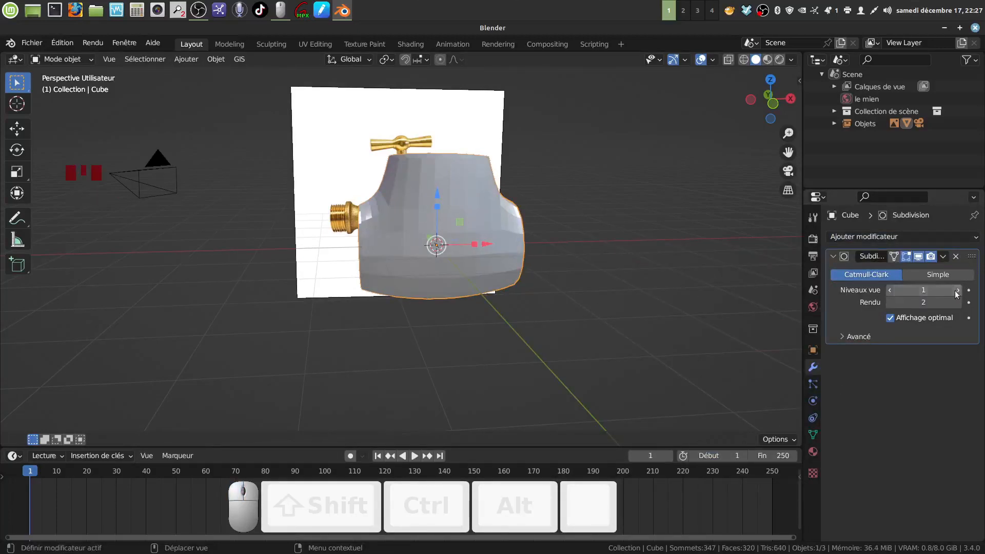
{"action": "left_click", "coordinate": [956, 291]}
Apply smooth shading to the faucet body and inspect its surface
{"action": "right_click", "coordinate": [486, 208]}
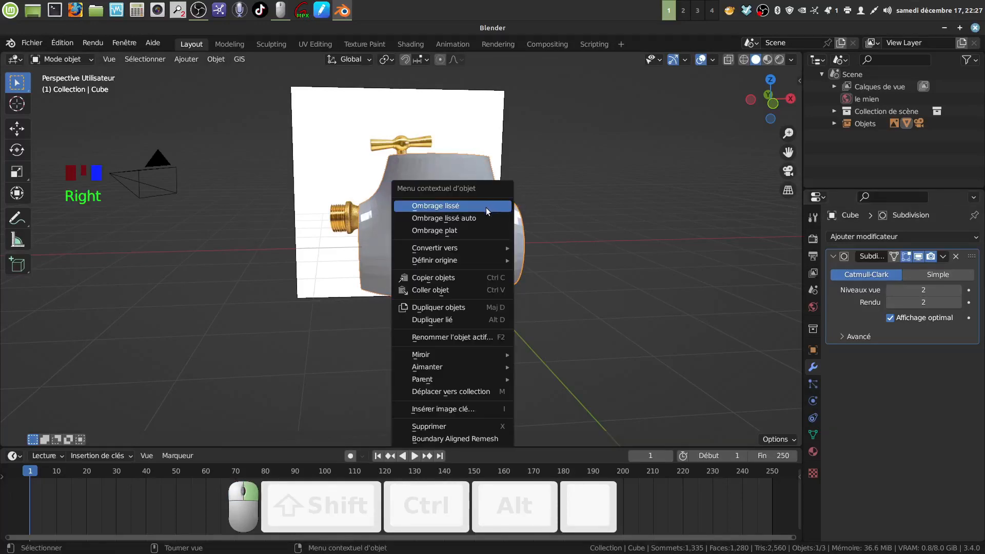
{"action": "left_click", "coordinate": [485, 208]}
{"action": "middle_click_drag", "start_coordinate": [485, 207], "coordinate": [440, 229]}
{"action": "scroll", "coordinate": [489, 283], "scroll_direction": "up", "scroll_amount": 2}
{"action": "middle_click_drag", "start_coordinate": [440, 229], "coordinate": [394, 203]}
{"action": "middle_click_drag", "start_coordinate": [394, 203], "coordinate": [396, 203], "text": "shift"}
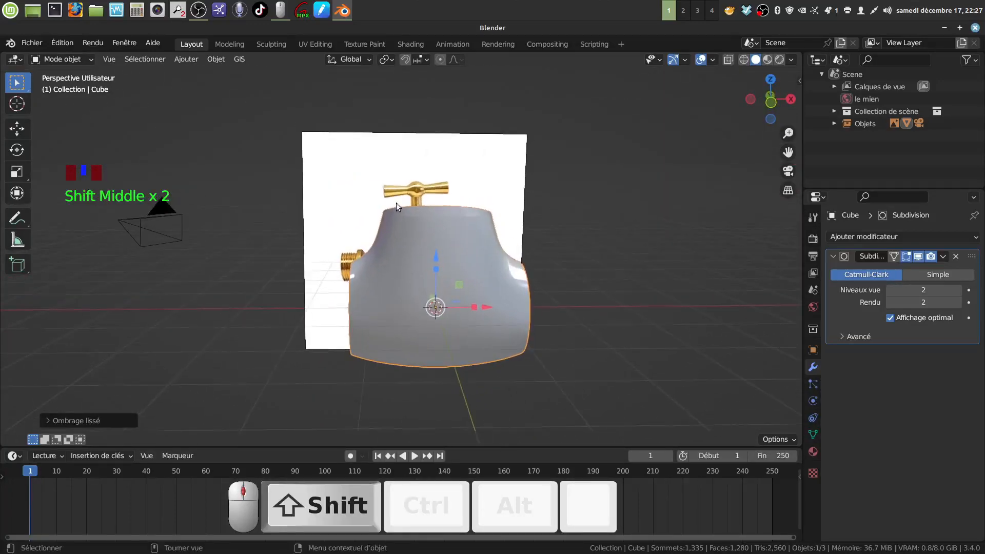
In front view, select the whole body mesh and scale it down to the width of the faucet's central body in the photo
{"action": "key", "text": "KP_1"}
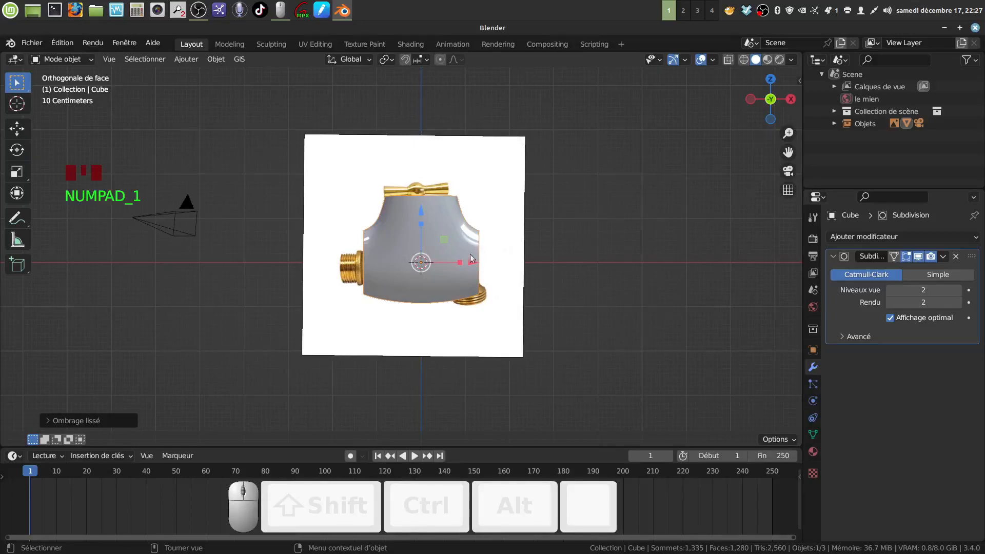
{"action": "key", "text": "Tab"}
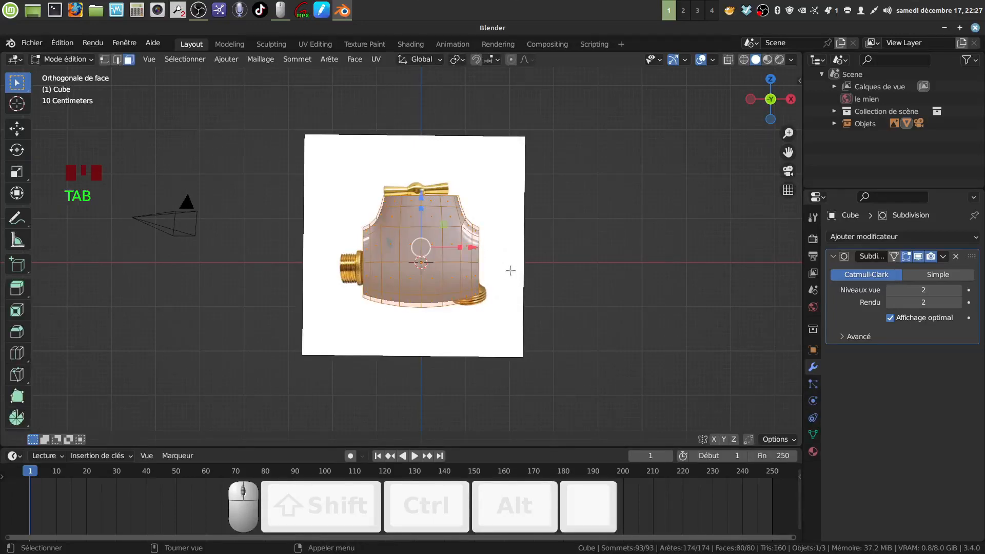
{"action": "key", "text": "a"}
{"action": "key", "text": "a"}
{"action": "key", "text": "s"}
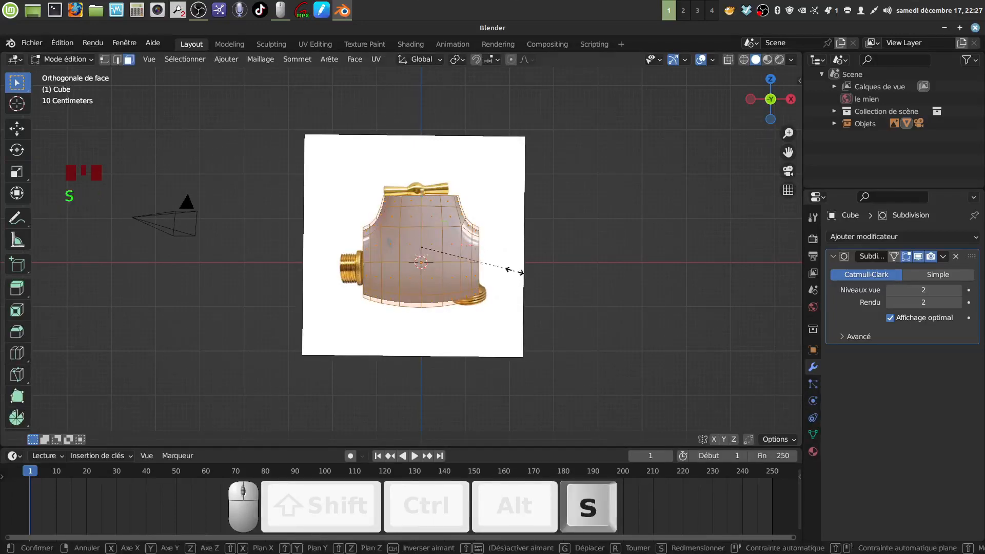
{"action": "left_click", "coordinate": [467, 263]}
{"action": "scroll", "coordinate": [473, 277], "scroll_direction": "up", "scroll_amount": 3}
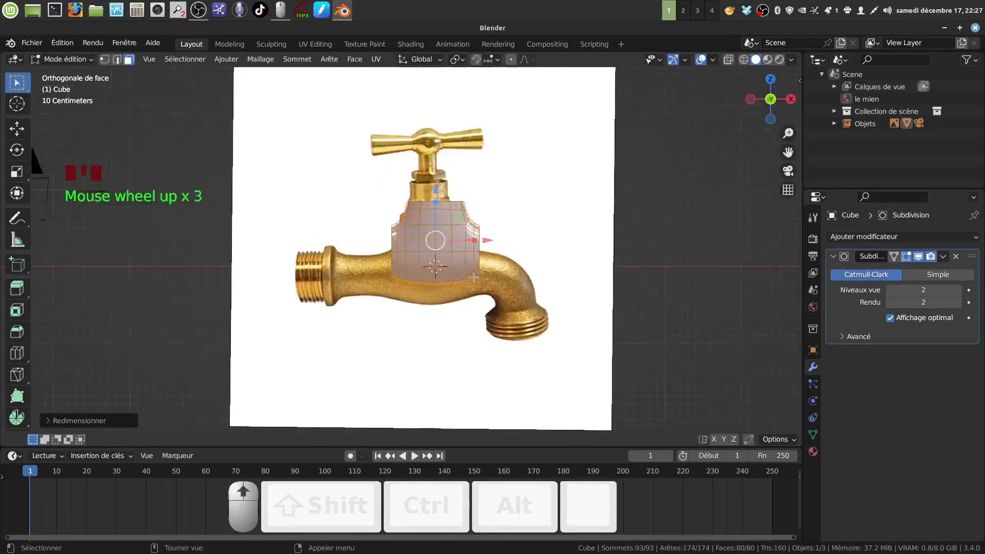
Move the body mesh down and slightly along X to align it with the faucet body under the red collar in the photo
{"action": "left_click_drag", "start_coordinate": [436, 190], "coordinate": [436, 214]}
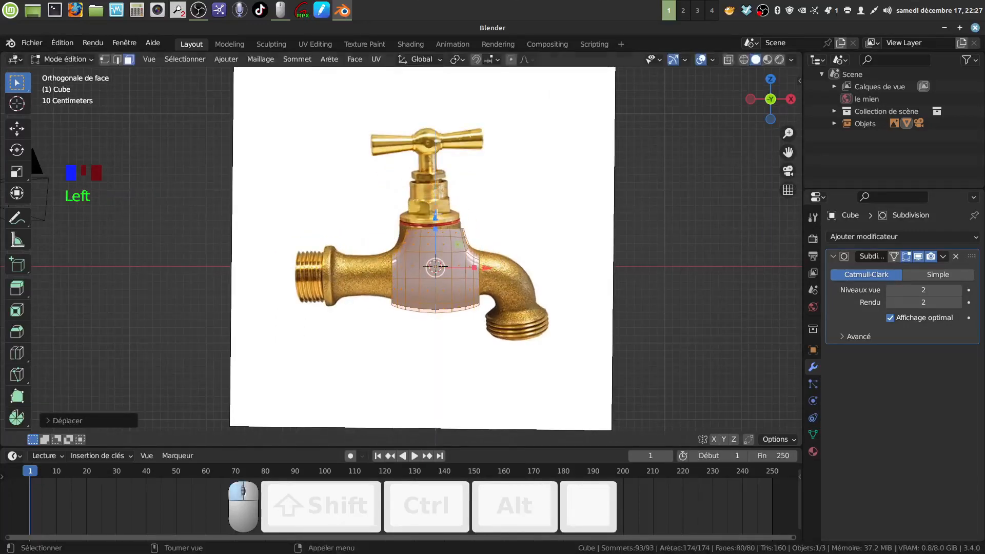
{"action": "left_click_drag", "start_coordinate": [486, 267], "coordinate": [480, 267]}
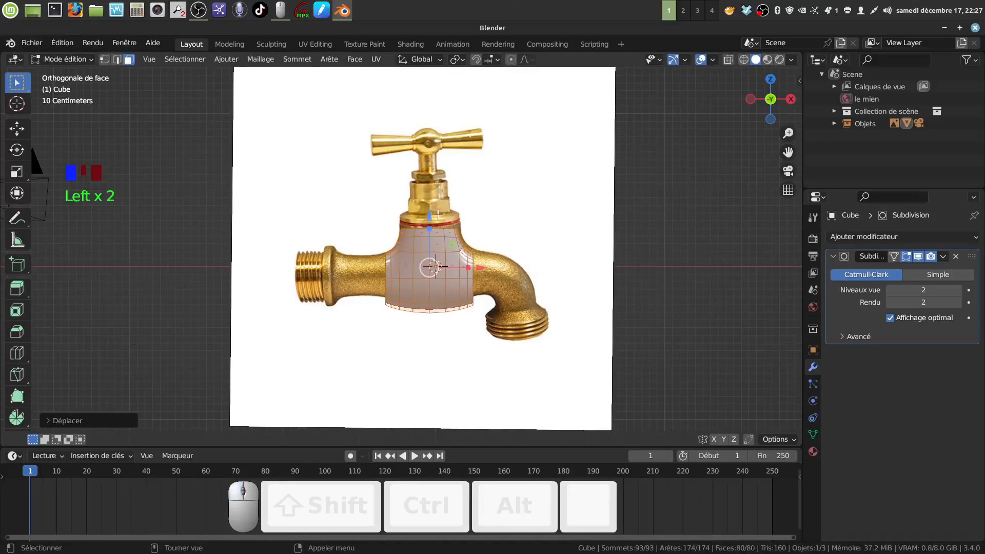
{"action": "left_click_drag", "start_coordinate": [434, 215], "coordinate": [437, 212]}
{"action": "scroll", "coordinate": [540, 271], "scroll_direction": "up", "scroll_amount": 4}
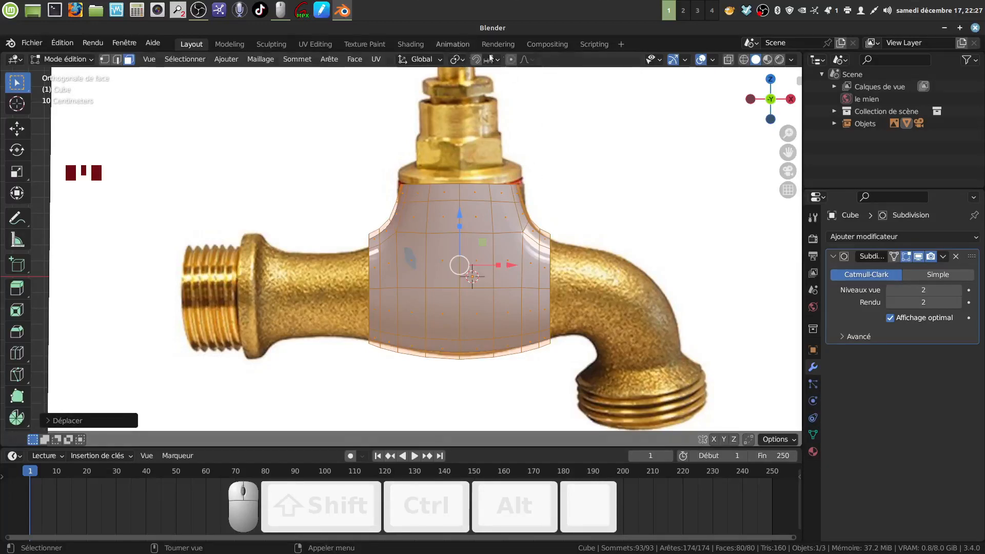
With proportional editing on, scale the body's inlet-side opening edge loop down at proportional size 0.68 and lower it slightly to match the photo
{"action": "left_click", "coordinate": [511, 60]}
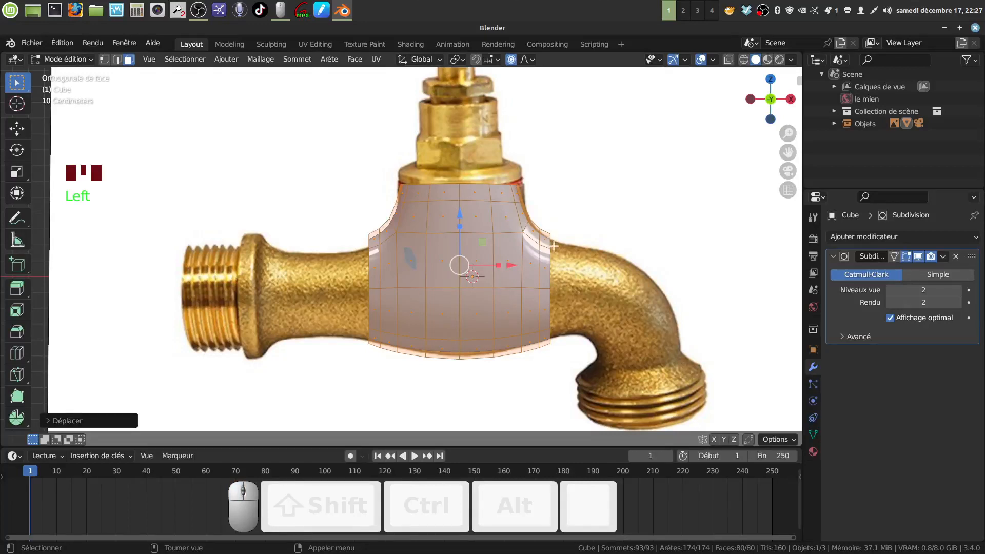
{"action": "left_click", "coordinate": [368, 269], "text": "alt"}
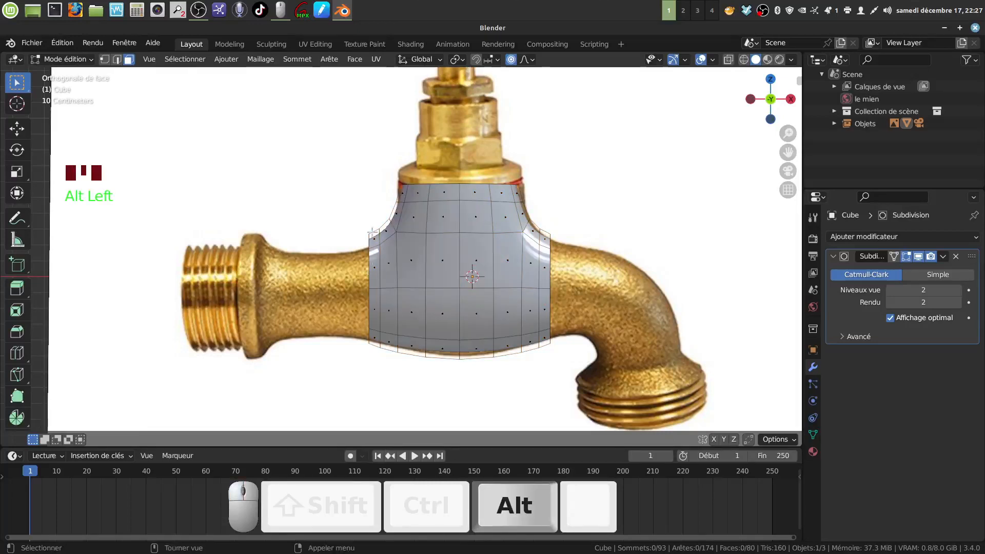
{"action": "left_click", "coordinate": [117, 59]}
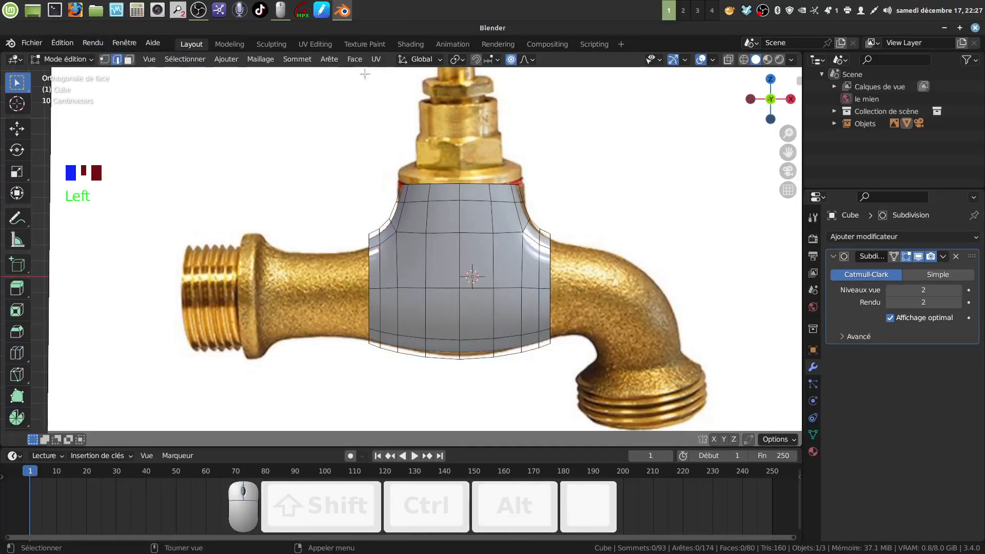
{"action": "left_click", "coordinate": [368, 275], "text": "alt"}
{"action": "key", "text": "s"}
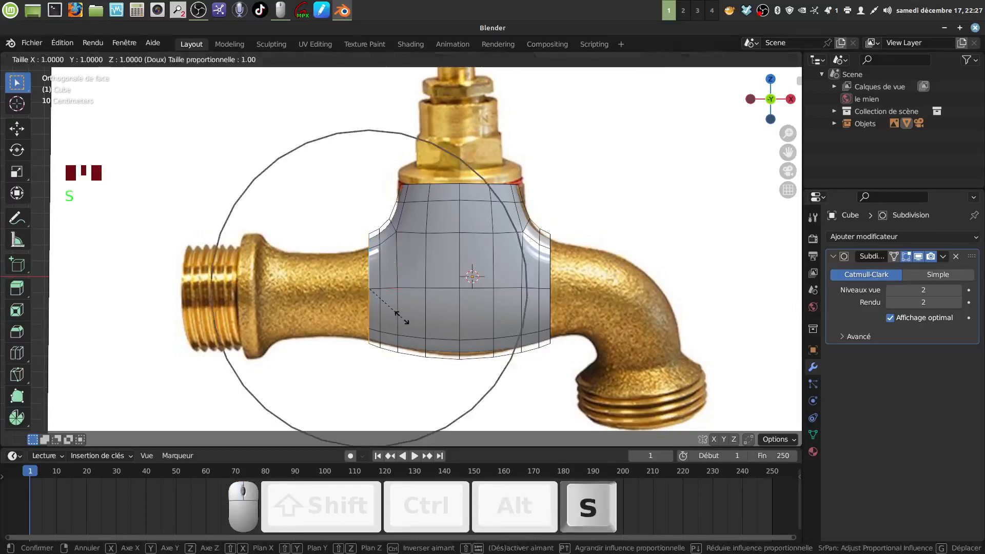
{"action": "scroll", "coordinate": [402, 318], "scroll_direction": "up", "scroll_amount": 4}
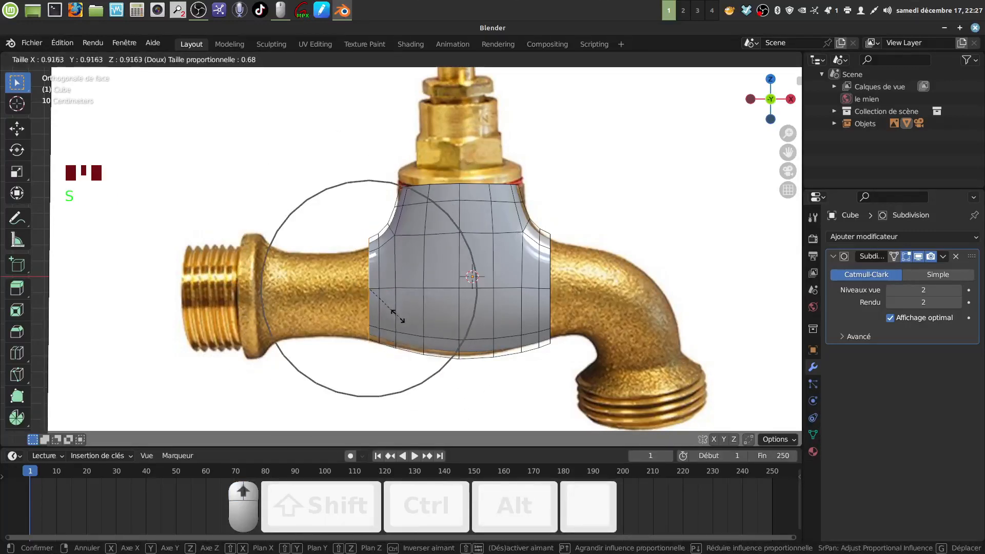
{"action": "left_click", "coordinate": [398, 316]}
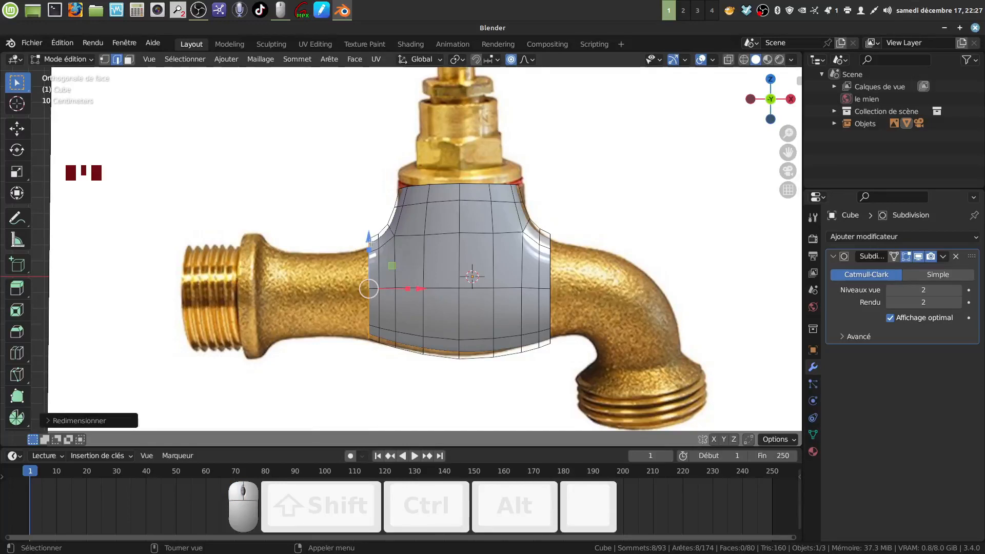
{"action": "left_click_drag", "start_coordinate": [370, 239], "coordinate": [369, 247]}
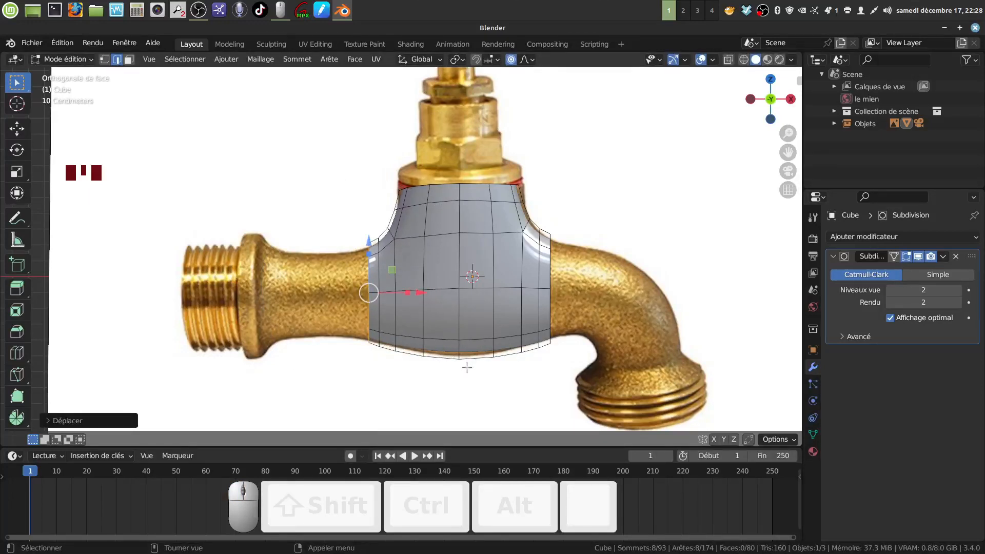
Select the bottom centre vertex of the body and nudge it slightly down along Z in front view with proportional editing
{"action": "middle_click_drag", "start_coordinate": [467, 355], "coordinate": [395, 172]}
{"action": "scroll", "coordinate": [460, 315], "scroll_direction": "down", "scroll_amount": 8}
{"action": "left_click", "coordinate": [104, 59]}
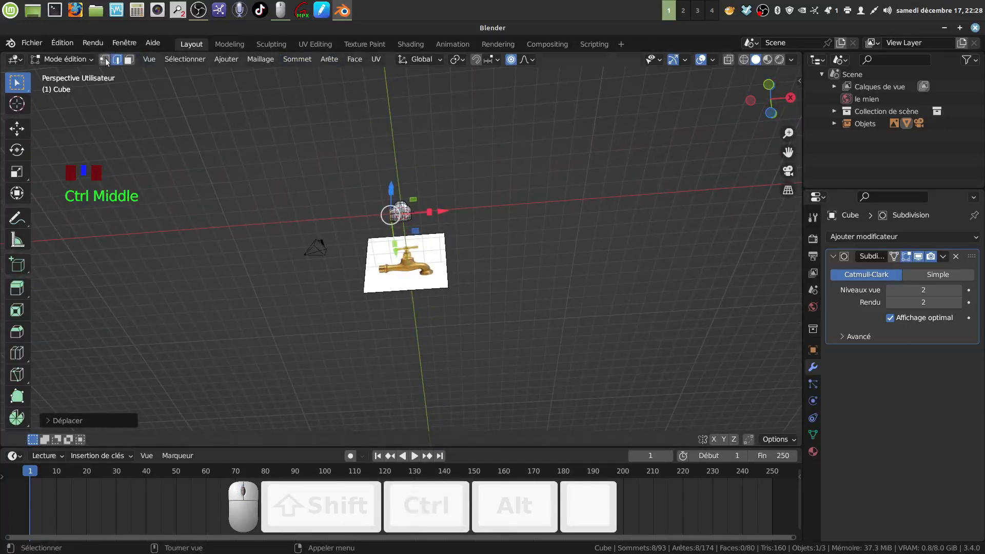
{"action": "scroll", "coordinate": [460, 138], "scroll_direction": "up", "scroll_amount": 8}
{"action": "scroll", "coordinate": [461, 138], "scroll_direction": "down", "scroll_amount": 8}
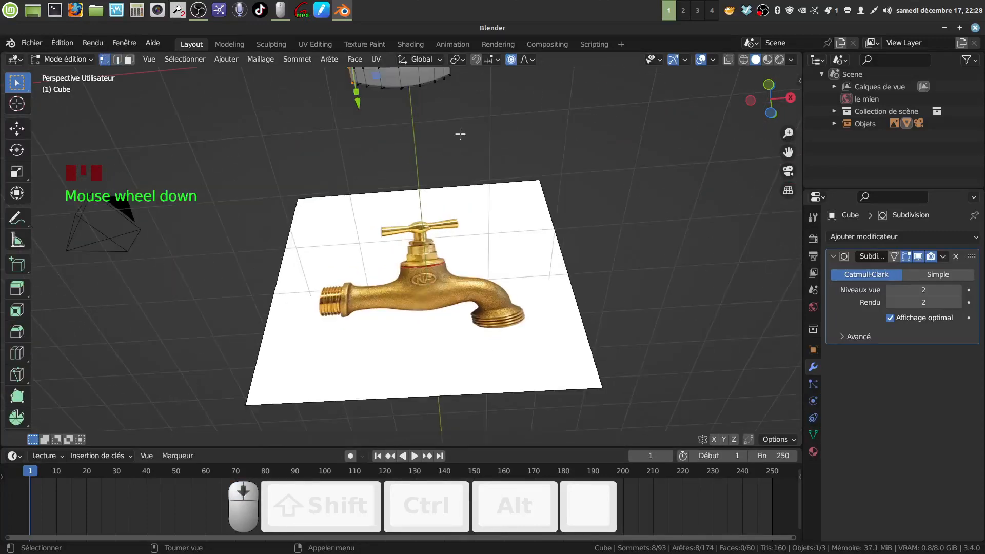
{"action": "middle_click_drag", "start_coordinate": [460, 134], "coordinate": [473, 255], "text": "shift"}
{"action": "left_click", "coordinate": [451, 260]}
{"action": "left_click", "coordinate": [412, 270]}
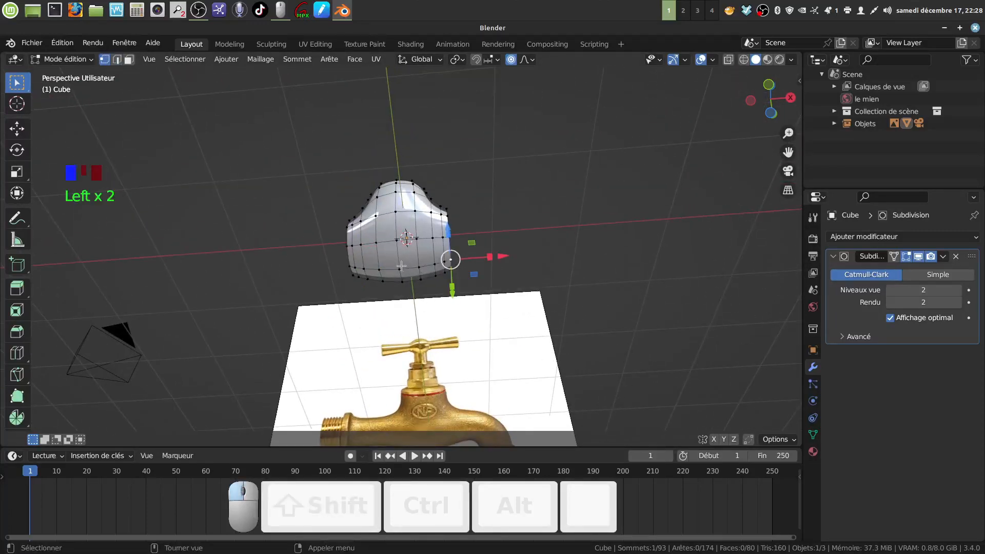
{"action": "middle_click_drag", "start_coordinate": [412, 271], "coordinate": [433, 267]}
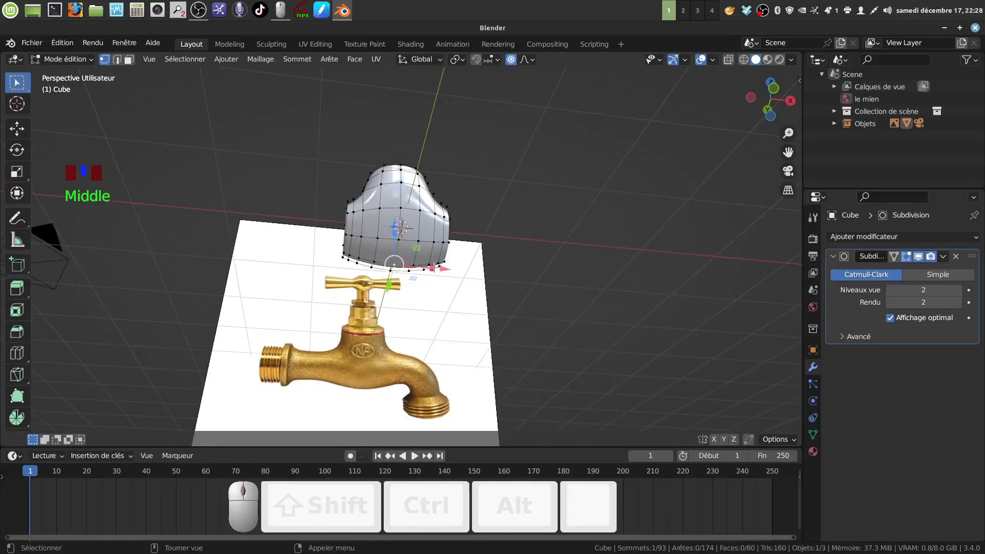
{"action": "key", "text": "KP_1"}
{"action": "scroll", "coordinate": [445, 274], "scroll_direction": "up", "scroll_amount": 4}
{"action": "scroll", "coordinate": [452, 287], "scroll_direction": "down", "scroll_amount": 1}
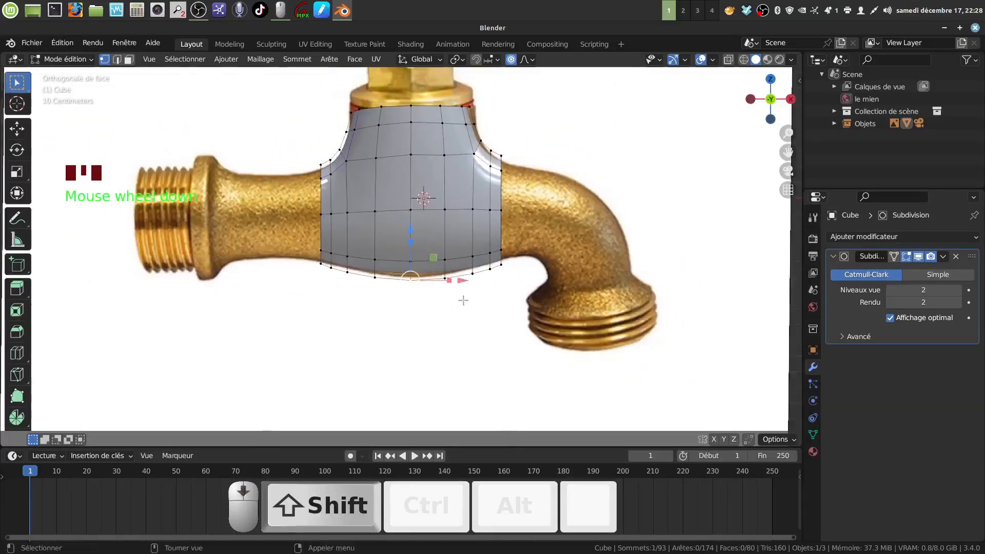
{"action": "left_click_drag", "start_coordinate": [411, 231], "coordinate": [412, 234]}
Select the body's two uppermost edge loops, turn off proportional editing and lower them along Z to just below the red collar
{"action": "middle_click_drag", "start_coordinate": [412, 234], "coordinate": [475, 318], "text": "shift"}
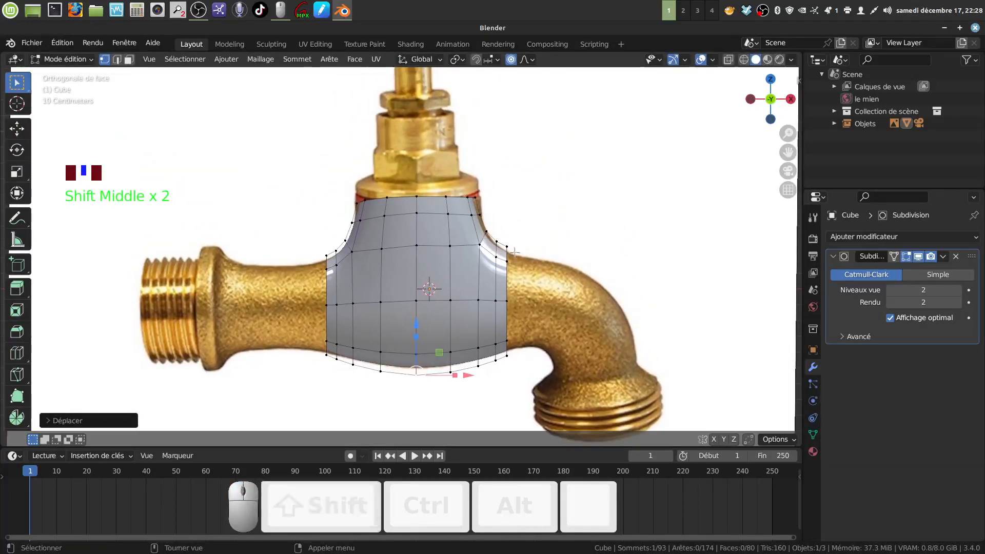
{"action": "middle_click_drag", "start_coordinate": [327, 299], "coordinate": [375, 308], "text": "shift"}
{"action": "middle_click_drag", "start_coordinate": [435, 221], "coordinate": [438, 233], "text": "shift"}
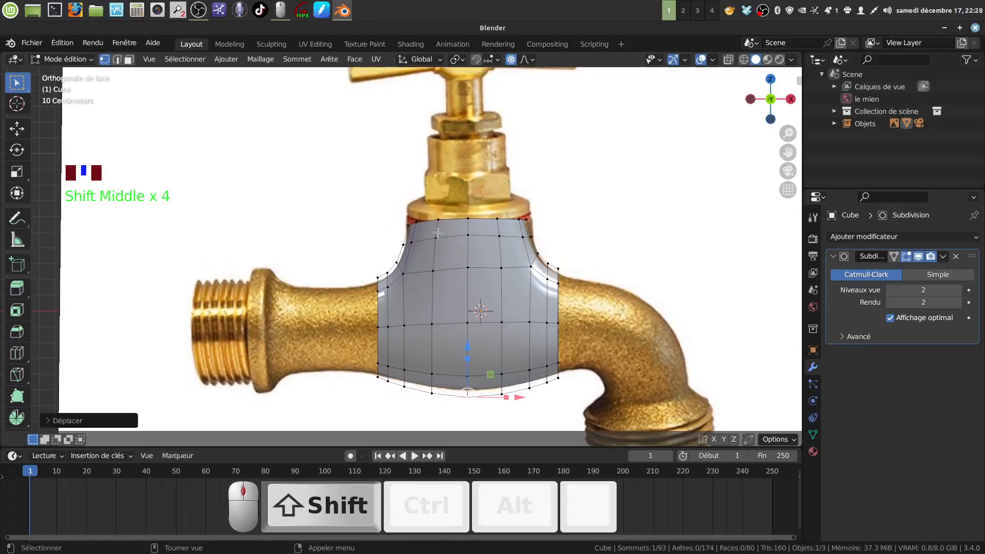
{"action": "left_click", "coordinate": [484, 236], "text": "alt"}
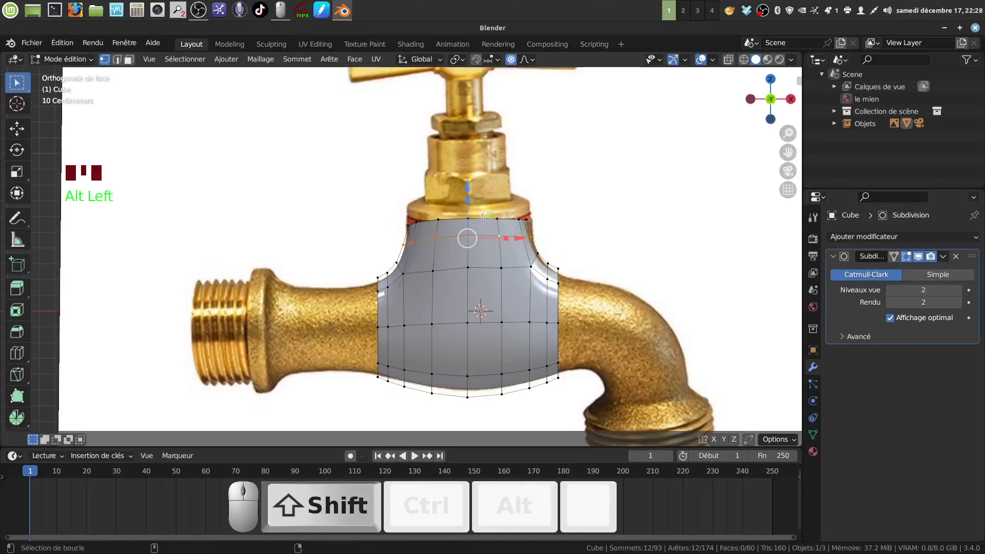
{"action": "left_click", "coordinate": [483, 218], "text": "alt+shift"}
{"action": "left_click_drag", "start_coordinate": [470, 178], "coordinate": [468, 179]}
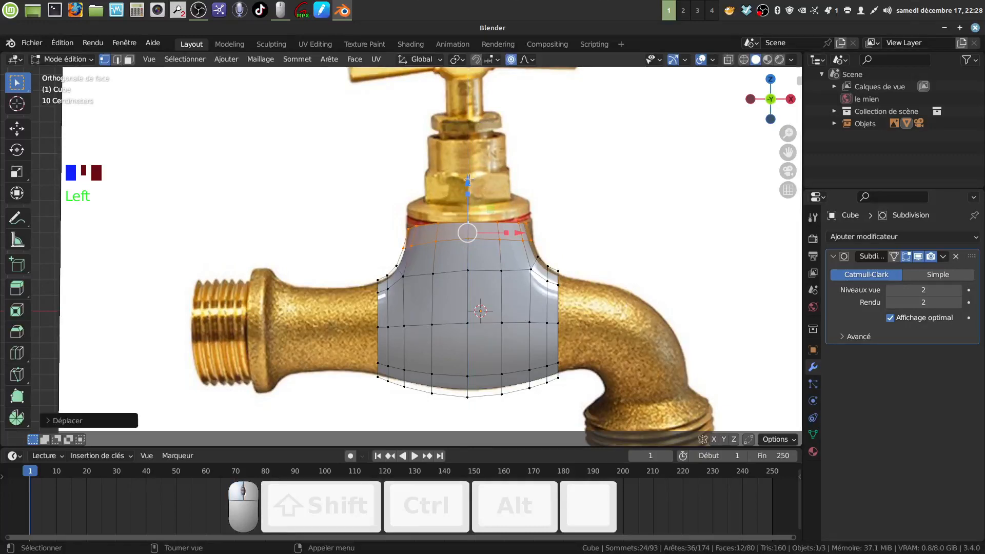
{"action": "left_click", "coordinate": [511, 60]}
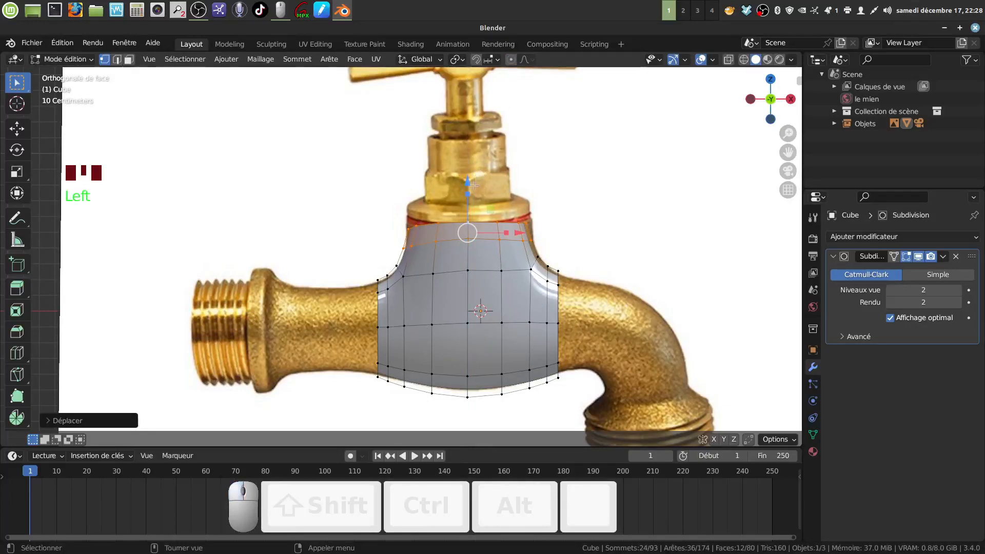
{"action": "left_click_drag", "start_coordinate": [468, 181], "coordinate": [467, 188]}
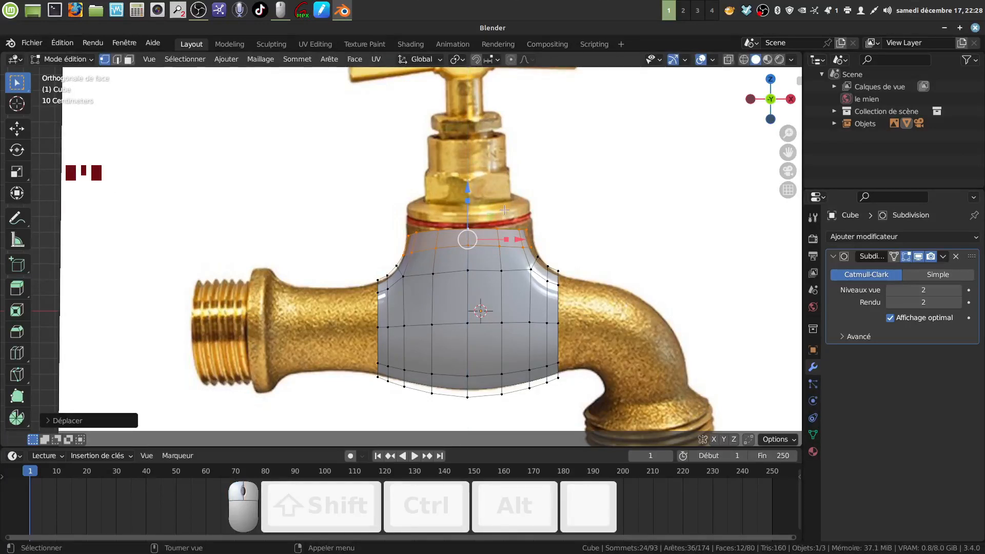
In the right orthographic view, scale the body's two uppermost edge loops slightly along Z
{"action": "key", "text": "KP_1"}
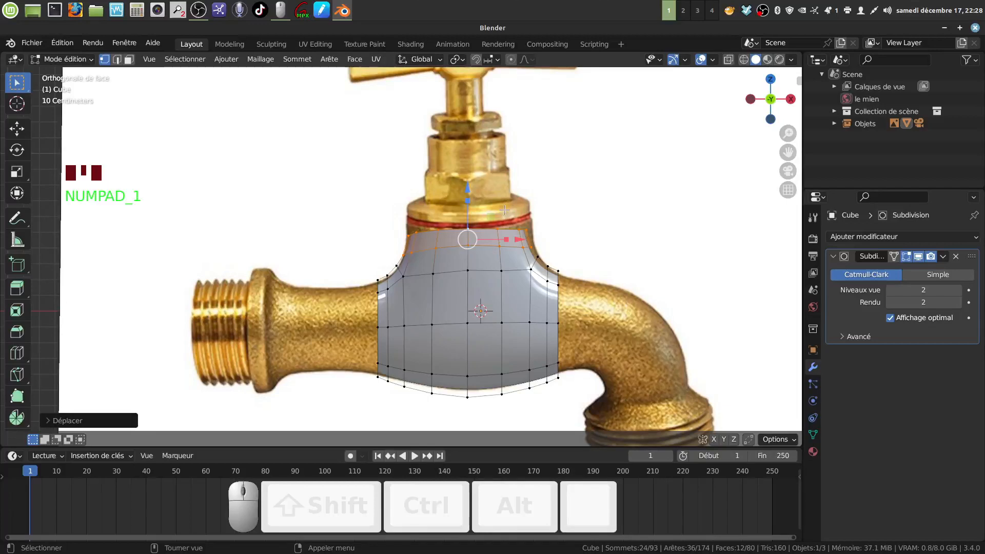
{"action": "mouse_move", "coordinate": [518, 200]}
{"action": "middle_mouse_down"}
{"action": "mouse_move", "coordinate": [550, 242]}
{"action": "mouse_move", "coordinate": [503, 198]}
{"action": "middle_mouse_up"}
{"action": "scroll", "coordinate": [550, 231], "scroll_direction": "down", "scroll_amount": 8}
{"action": "scroll", "coordinate": [506, 216], "scroll_direction": "down", "scroll_amount": 4}
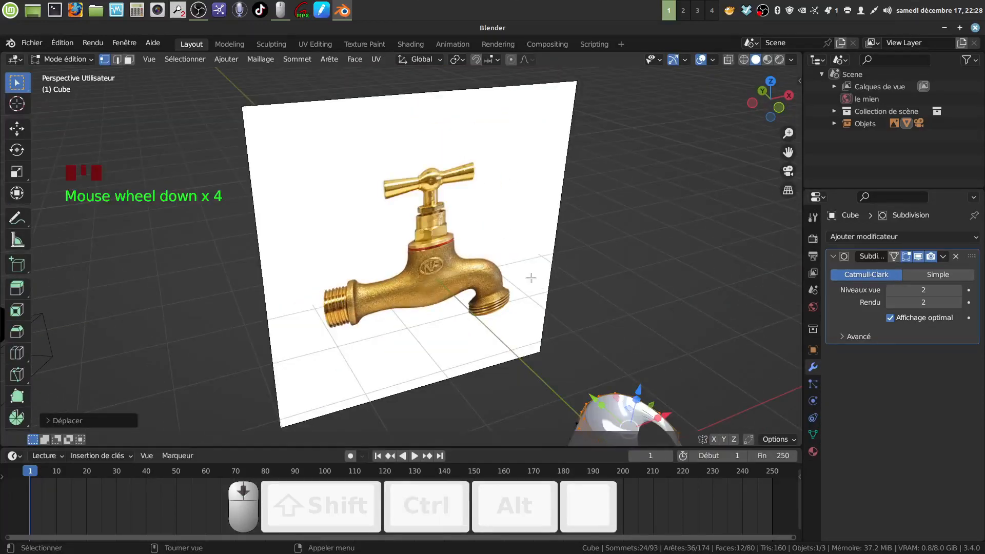
{"action": "middle_click_drag", "start_coordinate": [530, 278], "coordinate": [372, 258]}
{"action": "scroll", "coordinate": [441, 267], "scroll_direction": "up", "scroll_amount": 5}
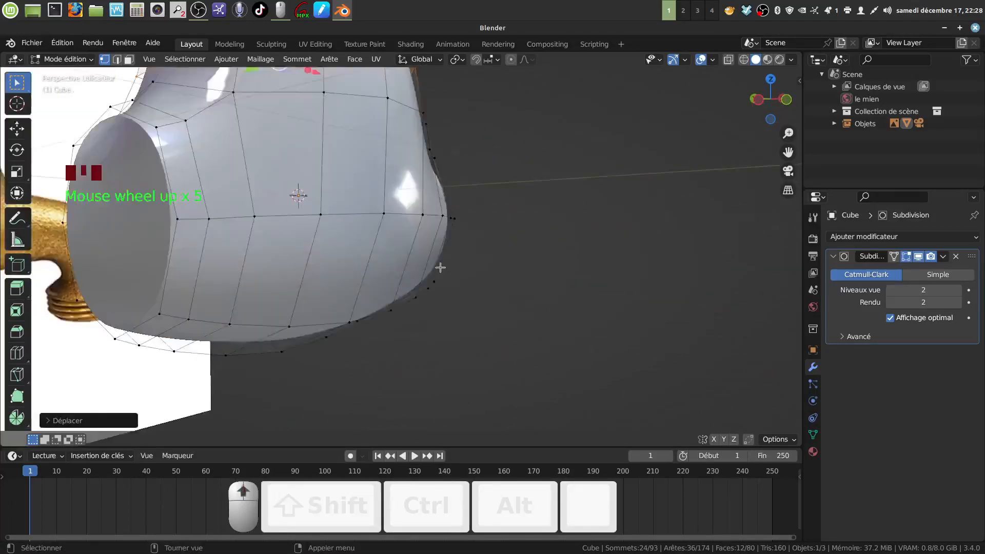
{"action": "middle_click_drag", "start_coordinate": [441, 267], "coordinate": [503, 257]}
{"action": "scroll", "coordinate": [469, 275], "scroll_direction": "down", "scroll_amount": 3}
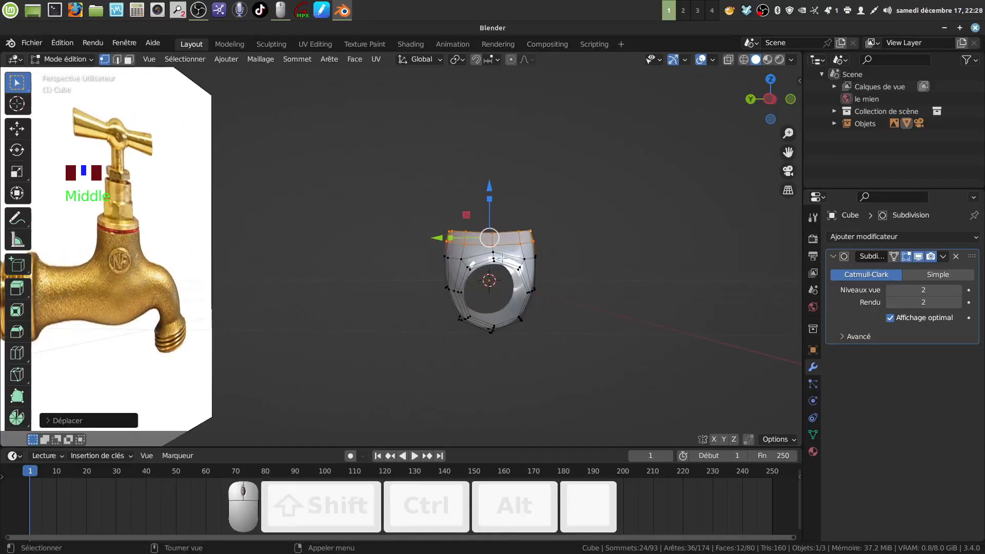
{"action": "key", "text": "KP_3"}
{"action": "scroll", "coordinate": [502, 257], "scroll_direction": "up", "scroll_amount": 4}
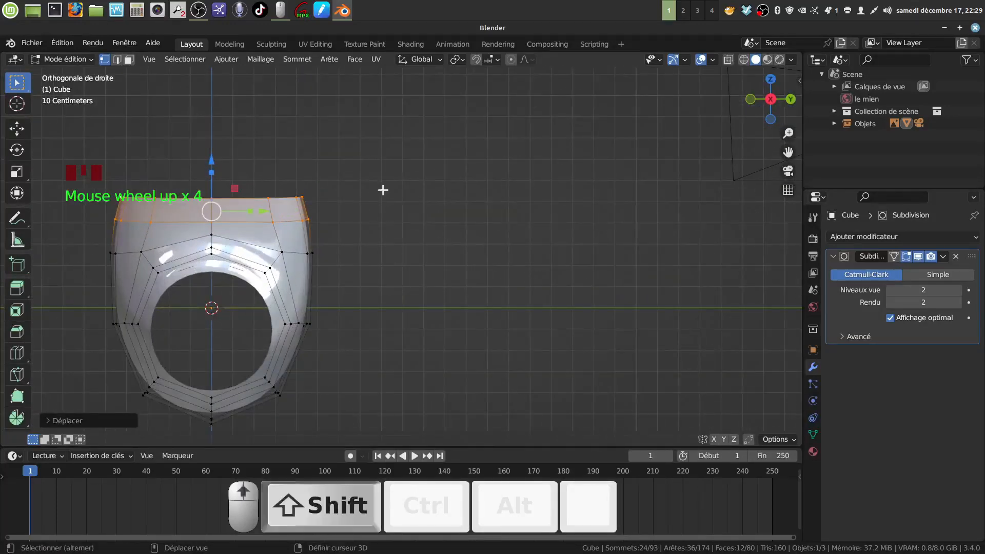
{"action": "middle_click_drag", "start_coordinate": [382, 190], "coordinate": [567, 209], "text": "shift"}
{"action": "scroll", "coordinate": [519, 257], "scroll_direction": "up", "scroll_amount": 2}
{"action": "middle_click_drag", "start_coordinate": [459, 201], "coordinate": [456, 188], "text": "shift"}
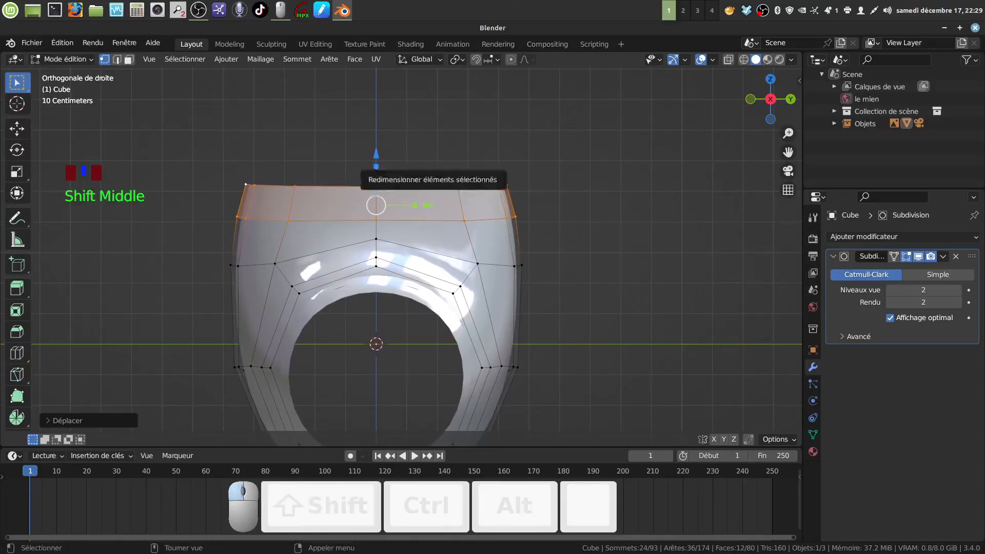
{"action": "left_click_drag", "start_coordinate": [379, 167], "coordinate": [406, 180]}
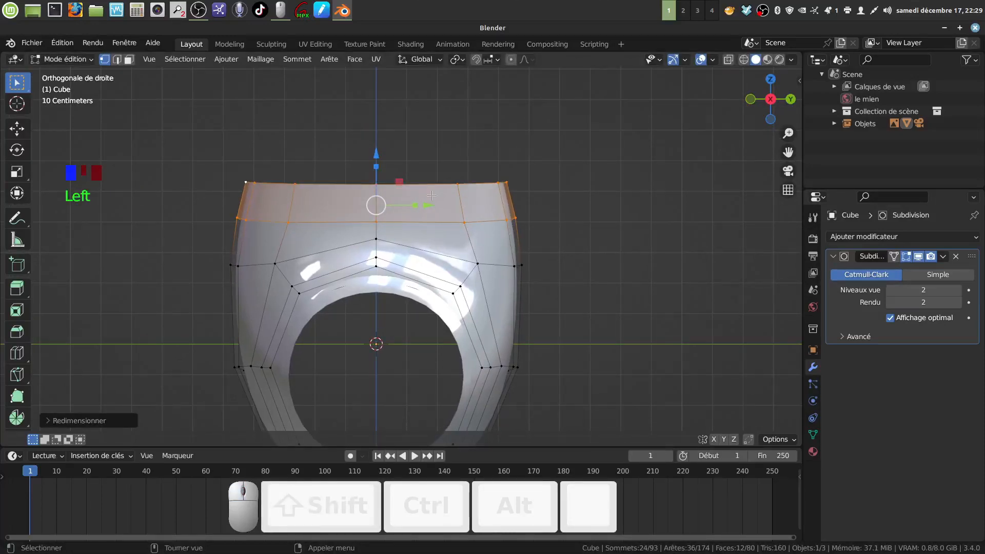
Select only the body's top opening edge loop and flatten it by scaling it to 0 along Z
{"action": "key", "text": "a"}
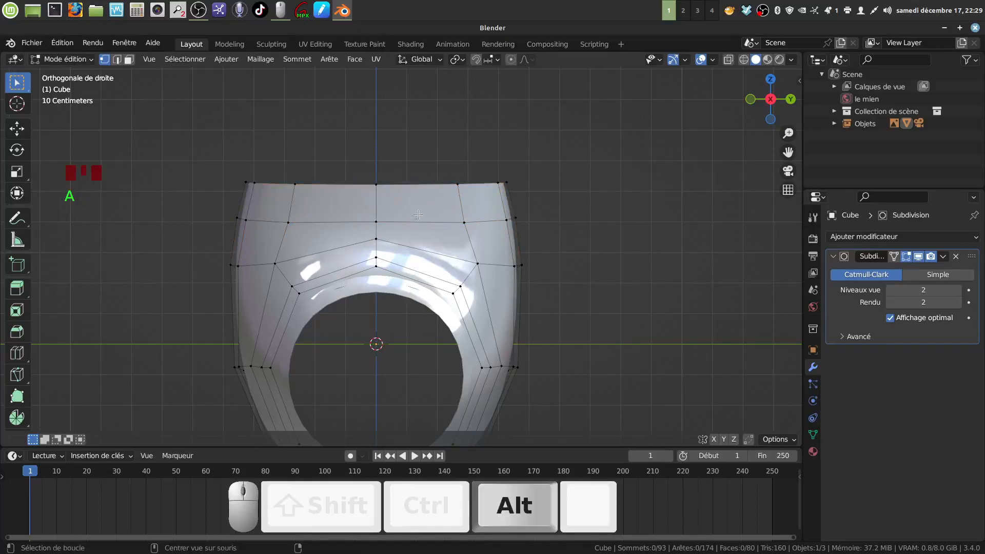
{"action": "left_click", "coordinate": [413, 183], "text": "alt"}
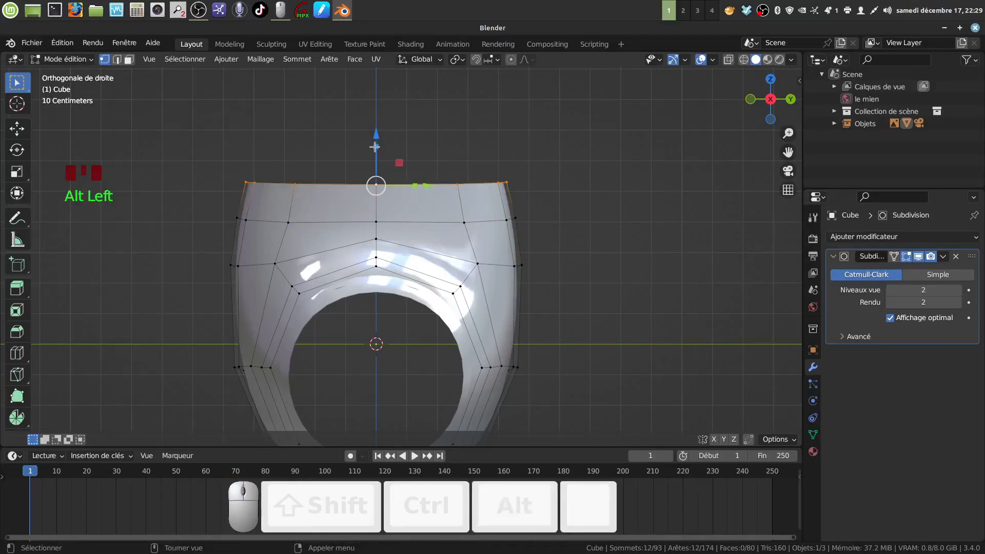
{"action": "left_click_drag", "start_coordinate": [377, 148], "coordinate": [371, 165]}
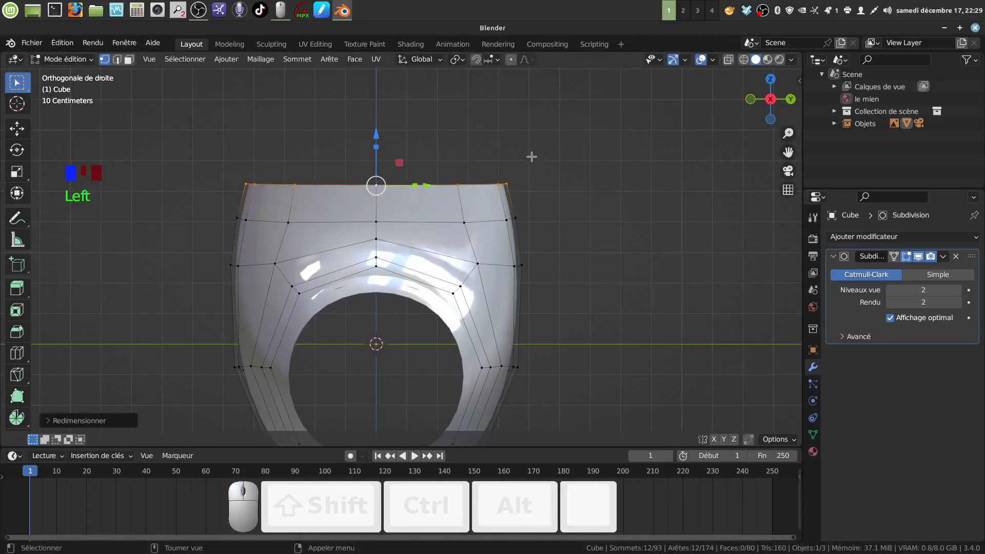
{"action": "key", "text": "s"}
{"action": "key", "text": "z"}
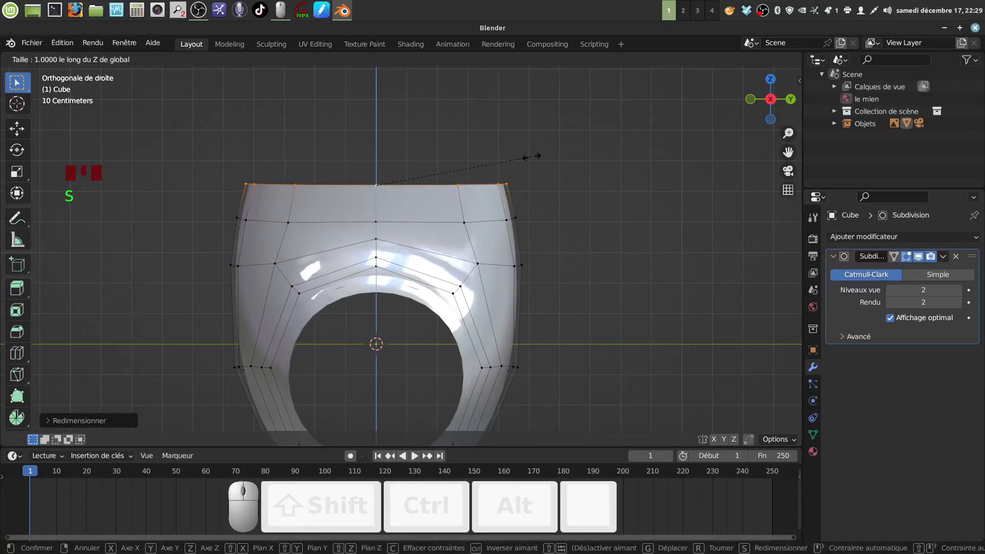
{"action": "key", "text": "KP_0"}
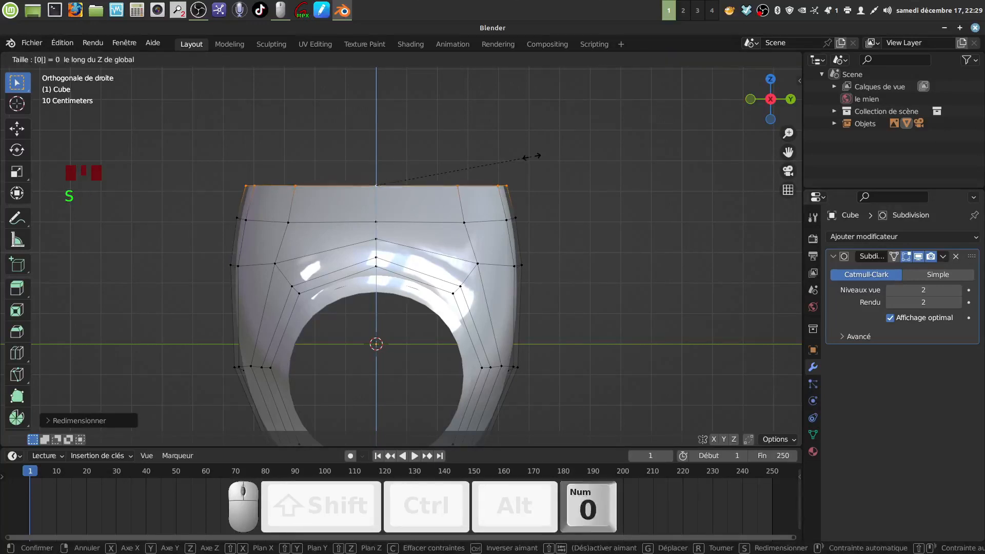
{"action": "left_click", "coordinate": [503, 141]}
Make the body's top opening edge loop circular with the LoopTools Circle operation
{"action": "middle_click_drag", "start_coordinate": [446, 183], "coordinate": [596, 256]}
{"action": "scroll", "coordinate": [500, 213], "scroll_direction": "down", "scroll_amount": 3}
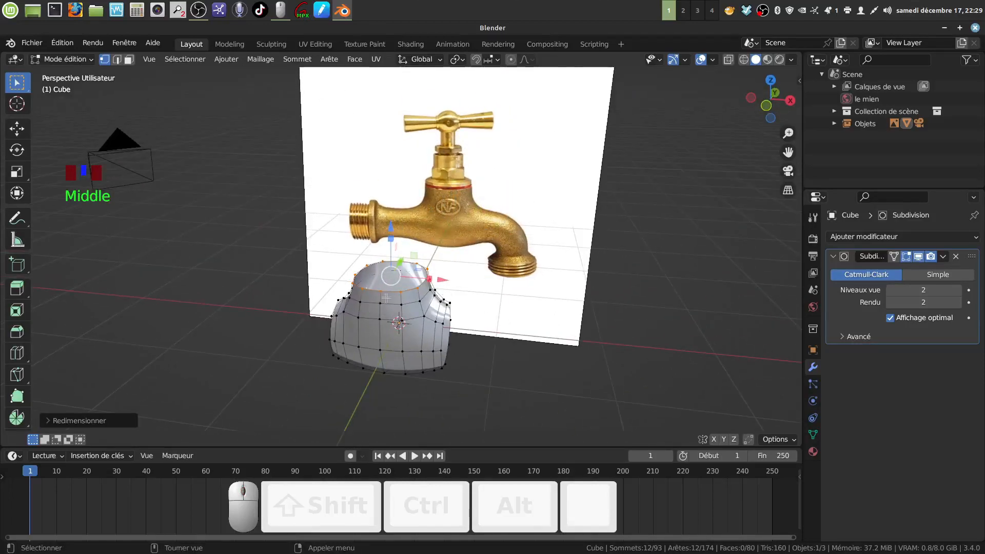
{"action": "right_click", "coordinate": [694, 256]}
{"action": "mouse_move", "coordinate": [637, 233]}
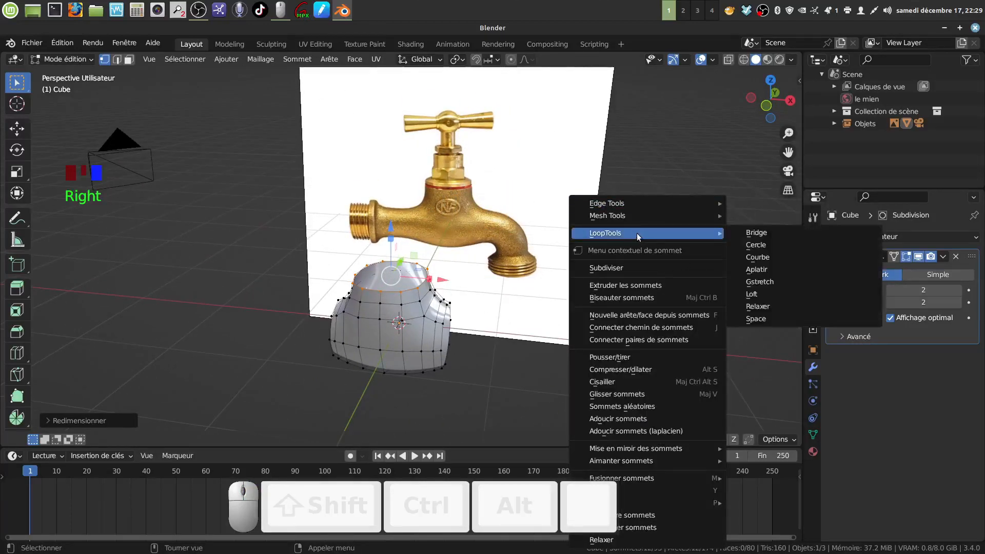
{"action": "left_click", "coordinate": [754, 245]}
In the front orthographic view, scale the body's top opening edge loop to match the reference neck's width just below the red collar
{"action": "key", "text": "KP_1"}
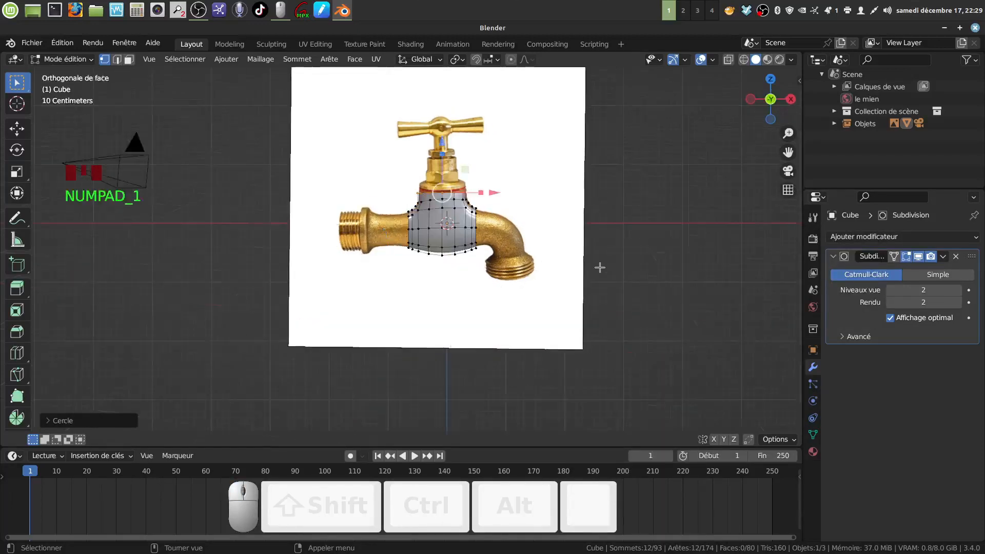
{"action": "scroll", "coordinate": [598, 266], "scroll_direction": "up", "scroll_amount": 2}
{"action": "middle_click_drag", "start_coordinate": [598, 267], "coordinate": [533, 287], "text": "shift"}
{"action": "scroll", "coordinate": [547, 303], "scroll_direction": "up", "scroll_amount": 2}
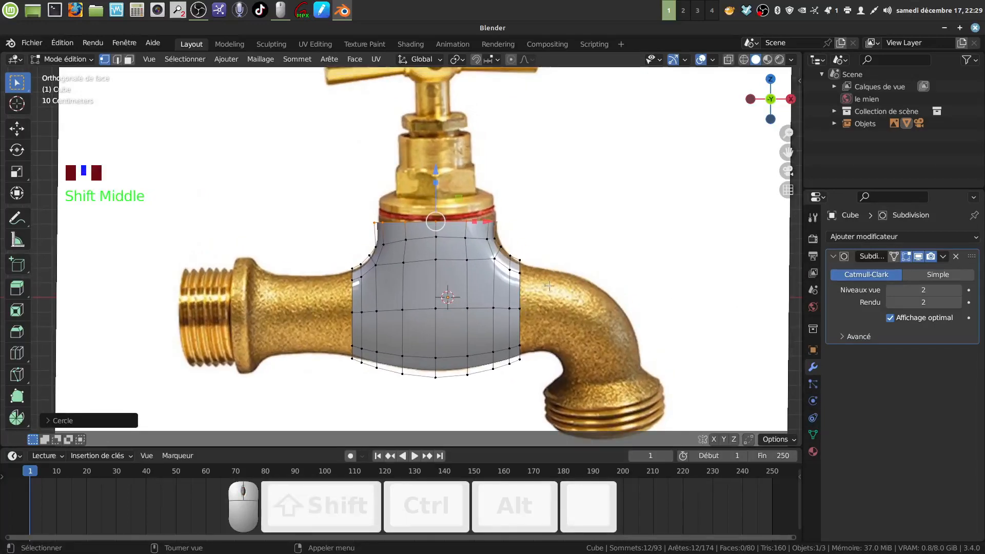
{"action": "key", "text": "s"}
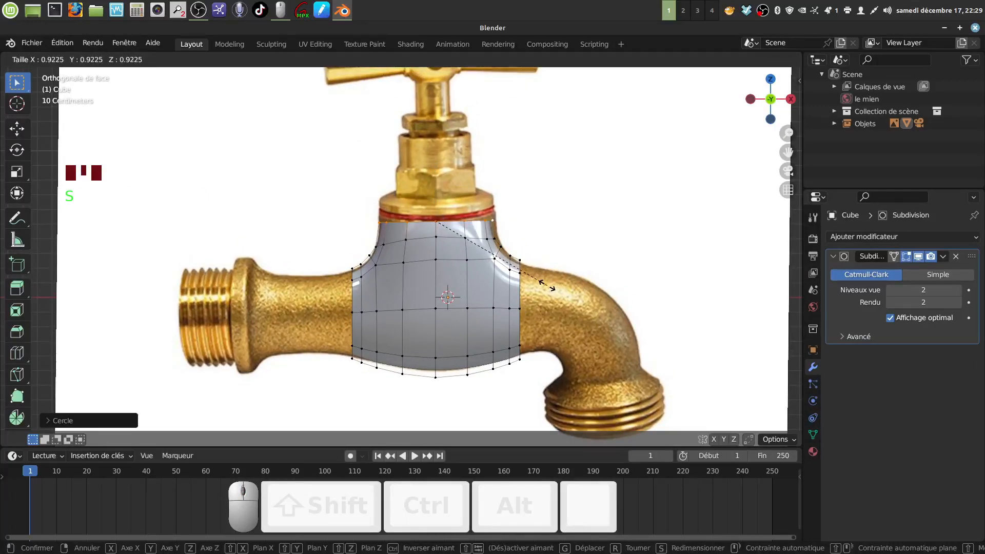
{"action": "left_click", "coordinate": [548, 285]}
{"action": "middle_click_drag", "start_coordinate": [548, 285], "coordinate": [547, 272], "text": "shift"}
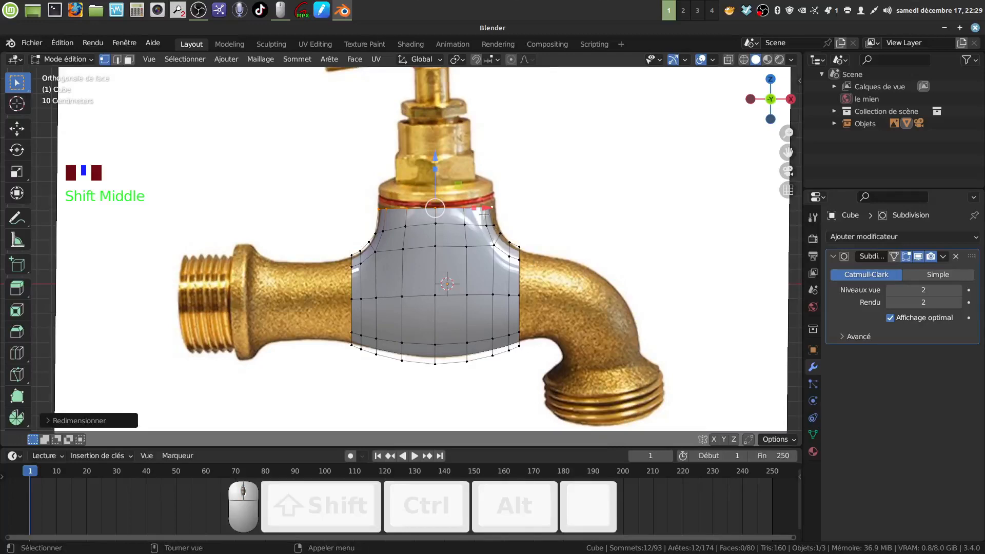
{"action": "middle_click_drag", "start_coordinate": [496, 237], "coordinate": [508, 238], "text": "shift"}
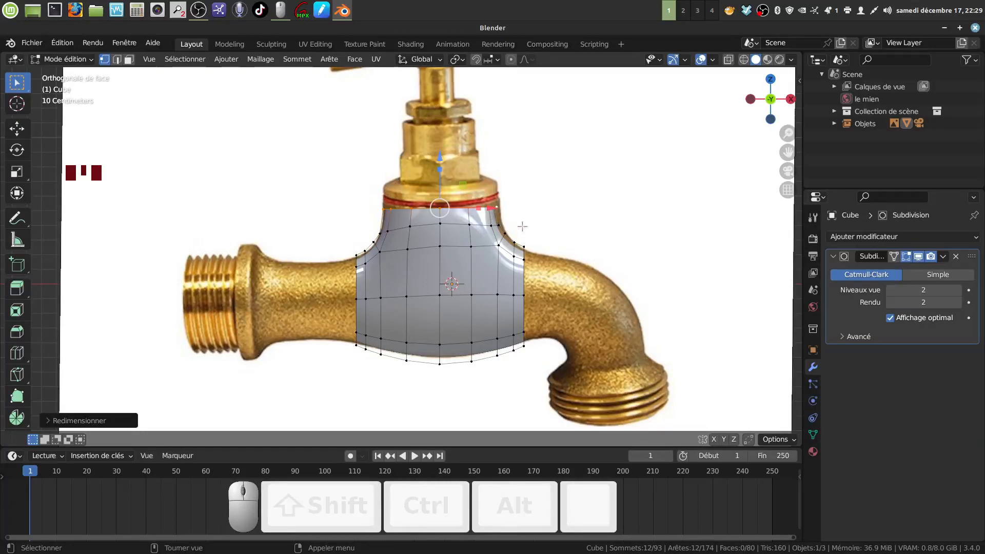
{"action": "key", "text": "s"}
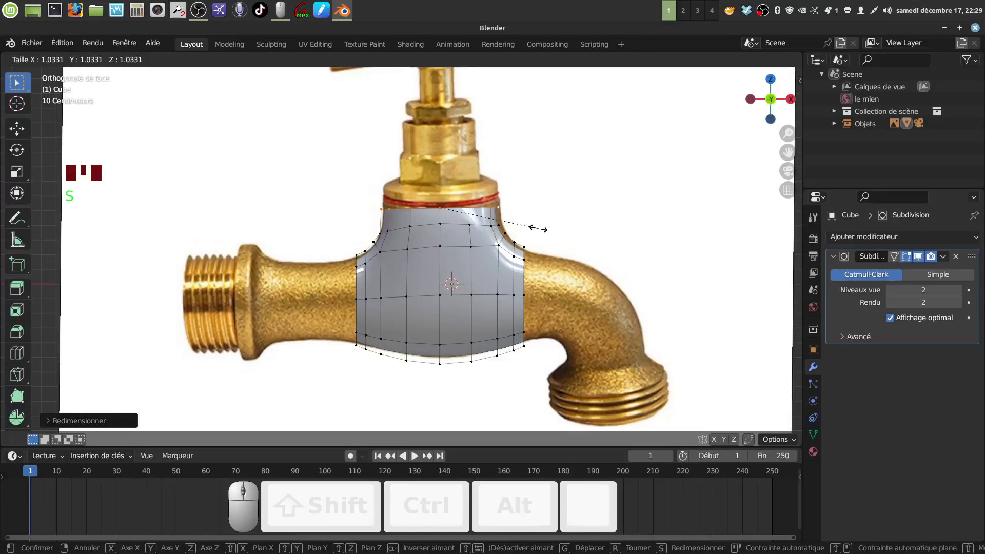
{"action": "left_click", "coordinate": [539, 228]}
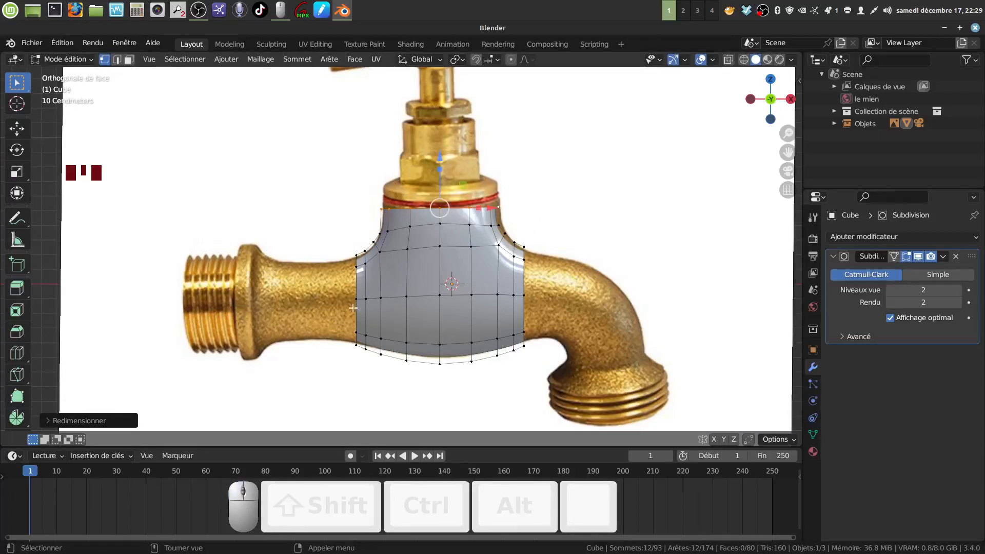
Turn off the Subdivision modifier's viewport display so the body shows its unsmoothed mesh
{"action": "middle_click_drag", "start_coordinate": [492, 261], "coordinate": [502, 303]}
{"action": "scroll", "coordinate": [445, 303], "scroll_direction": "up", "scroll_amount": 2}
{"action": "key", "text": "Tab"}
{"action": "key", "text": "Tab"}
{"action": "scroll", "coordinate": [503, 301], "scroll_direction": "down", "scroll_amount": 2}
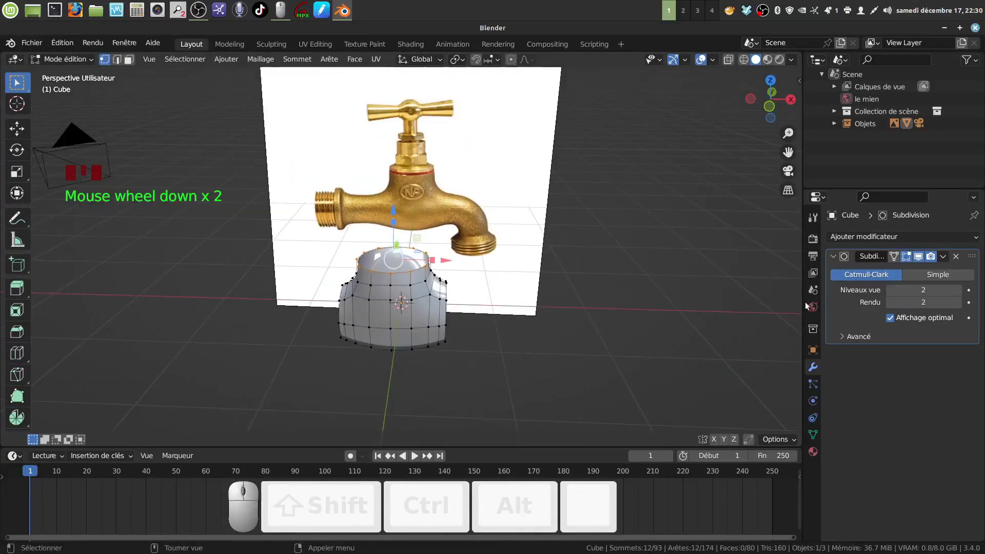
{"action": "left_click", "coordinate": [919, 256]}
Extrude the top opening edge loop twice, scaling it slightly inward to form a narrow rim
{"action": "scroll", "coordinate": [467, 339], "scroll_direction": "up", "scroll_amount": 4}
{"action": "mouse_move", "coordinate": [467, 340]}
{"action": "middle_mouse_down"}
{"action": "mouse_move", "coordinate": [467, 349]}
{"action": "mouse_move", "coordinate": [457, 332]}
{"action": "middle_mouse_up"}
{"action": "key", "text": "e"}
{"action": "key", "text": "s"}
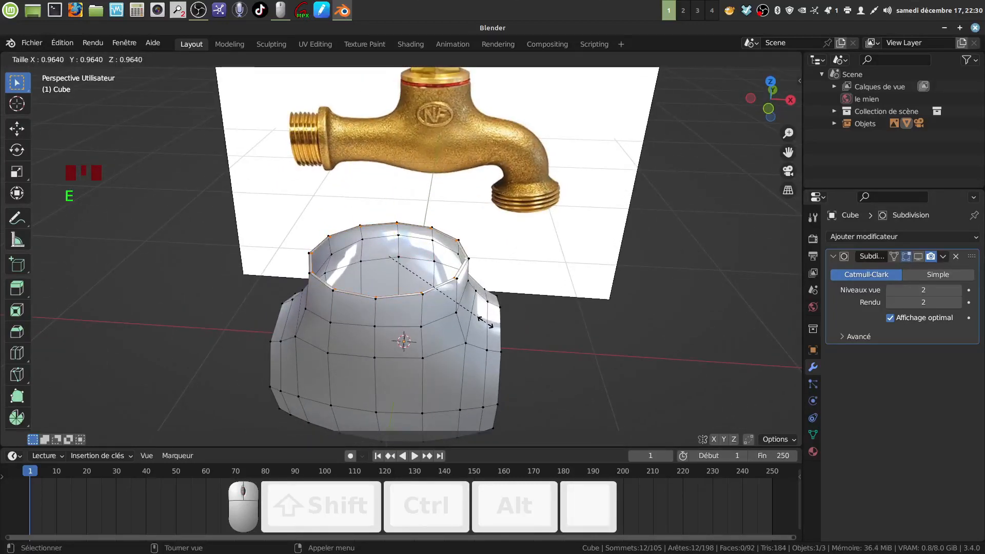
{"action": "left_click", "coordinate": [485, 322]}
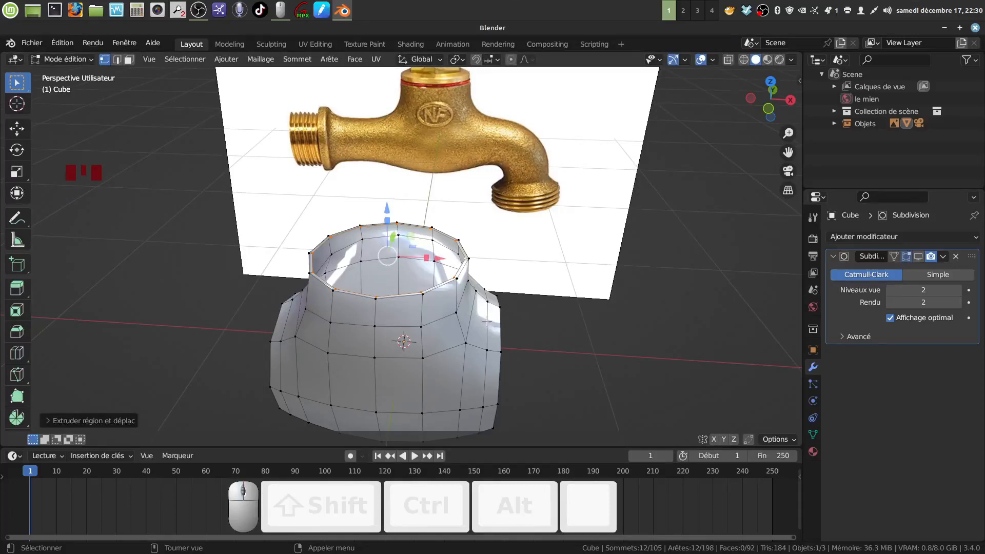
{"action": "key", "text": "e"}
{"action": "key", "text": "s"}
{"action": "left_click", "coordinate": [479, 322]}
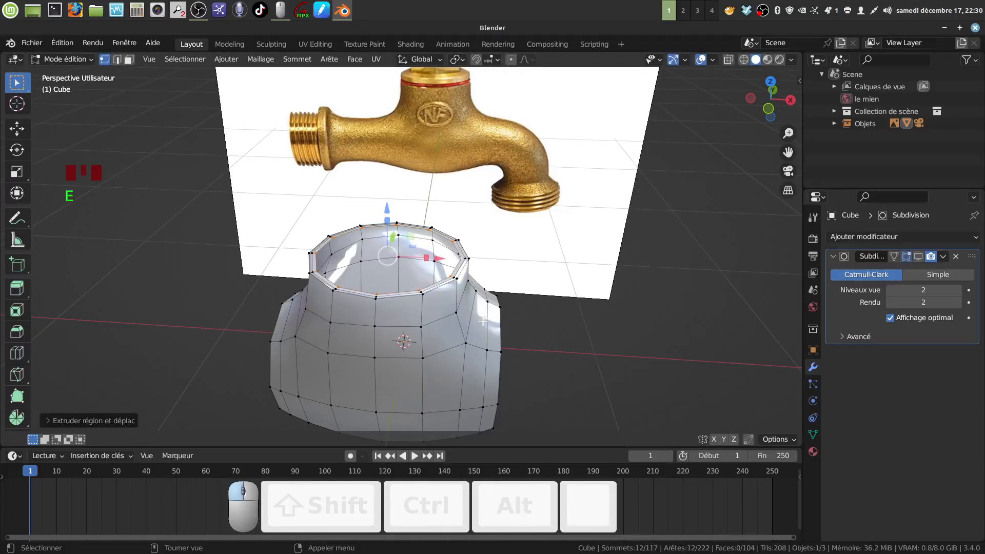
Extrude the rim's inner loop slightly up along Z, and extrude it outward at a scale of about 1.05
{"action": "middle_click_drag", "start_coordinate": [483, 321], "coordinate": [471, 309]}
{"action": "key", "text": "e"}
{"action": "left_click", "coordinate": [471, 309]}
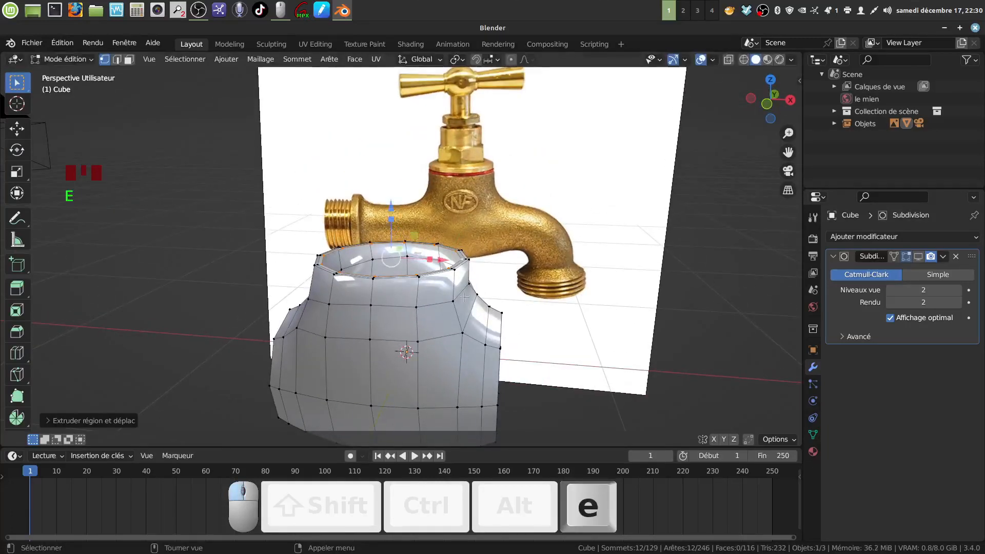
{"action": "left_click_drag", "start_coordinate": [391, 207], "coordinate": [392, 209]}
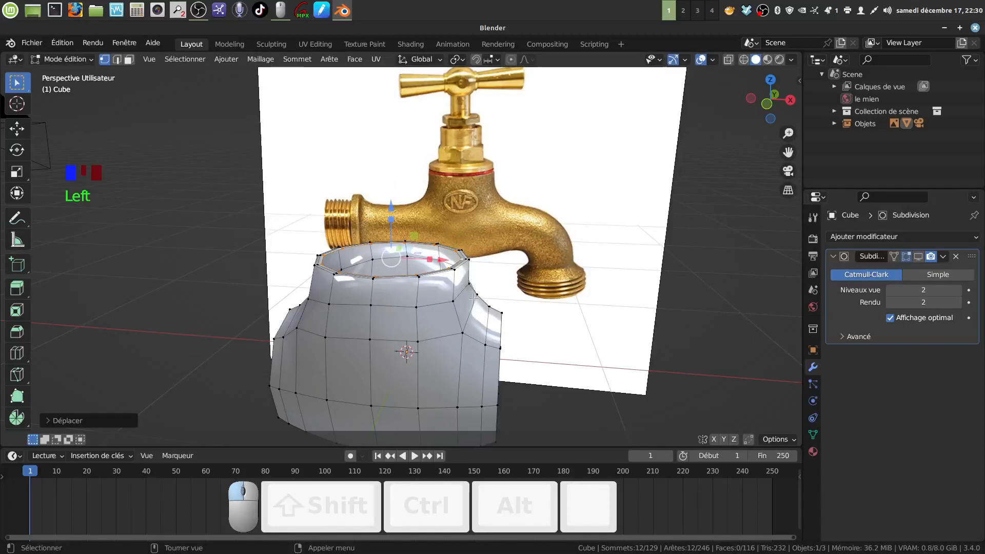
{"action": "key", "text": "e"}
{"action": "key", "text": "s"}
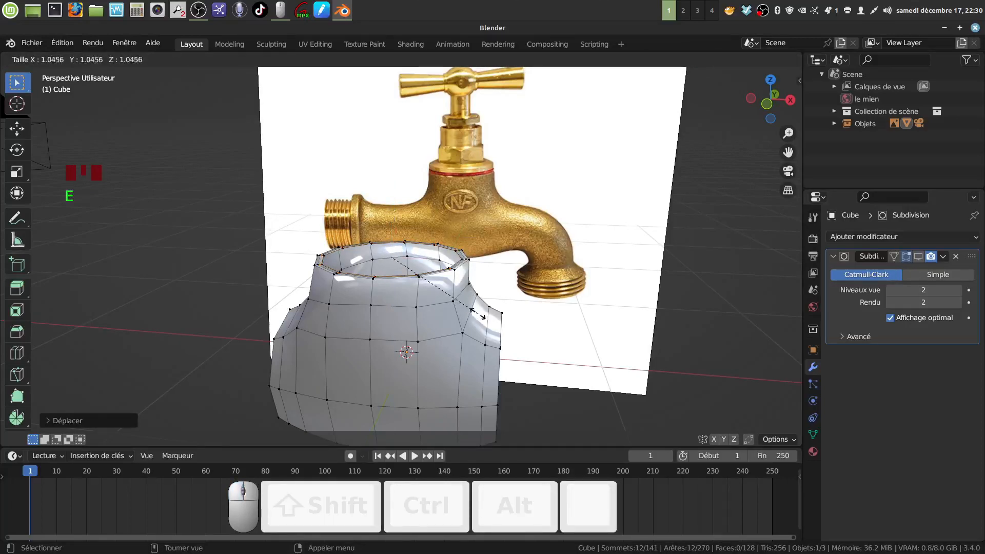
{"action": "left_click", "coordinate": [482, 315]}
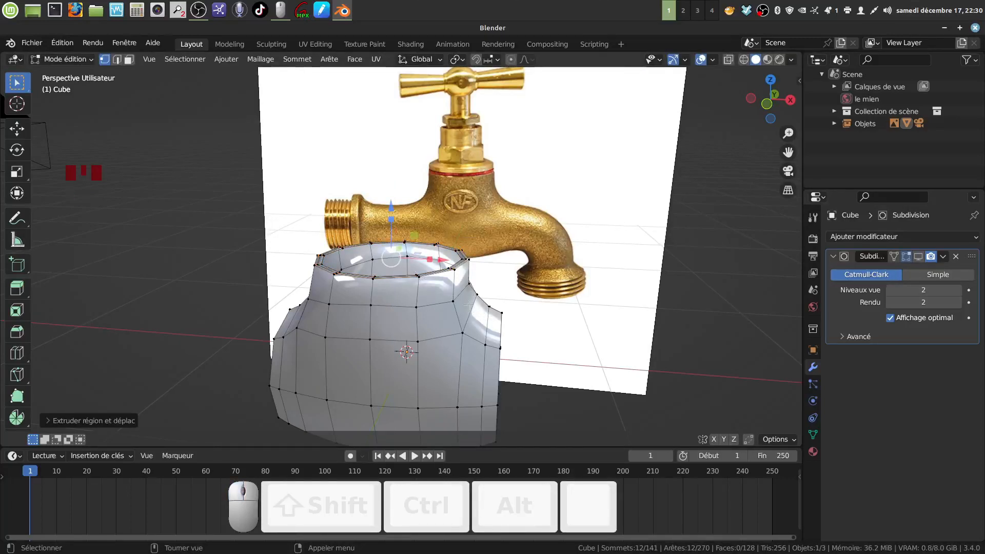
Extrude the widened loop slightly up along Z, and extrude it inward at a scale of about 0.94
{"action": "key", "text": "e"}
{"action": "left_click", "coordinate": [469, 305]}
{"action": "left_click_drag", "start_coordinate": [389, 203], "coordinate": [390, 198]}
{"action": "scroll", "coordinate": [390, 198], "scroll_direction": "up", "scroll_amount": 2}
{"action": "middle_click_drag", "start_coordinate": [390, 197], "coordinate": [455, 307]}
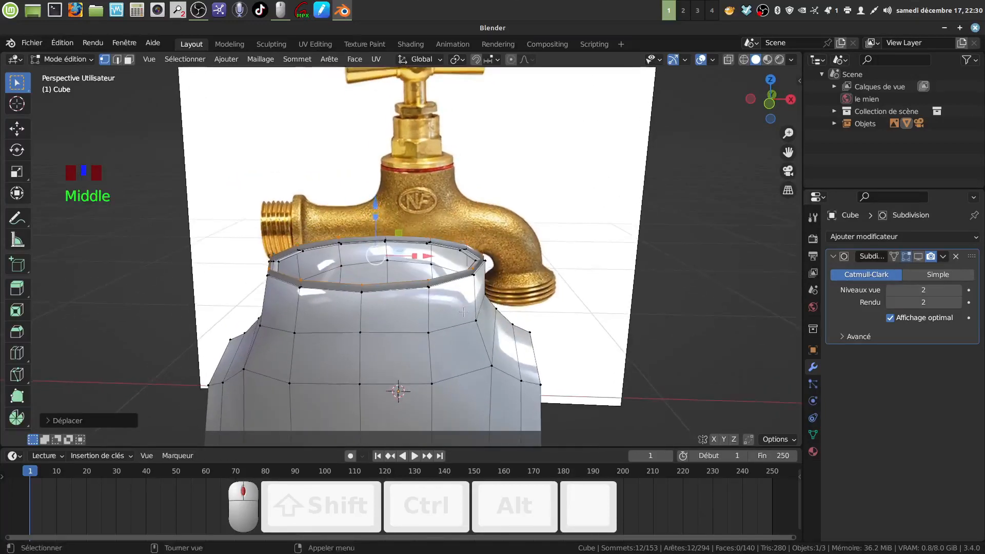
{"action": "key", "text": "e"}
{"action": "key", "text": "s"}
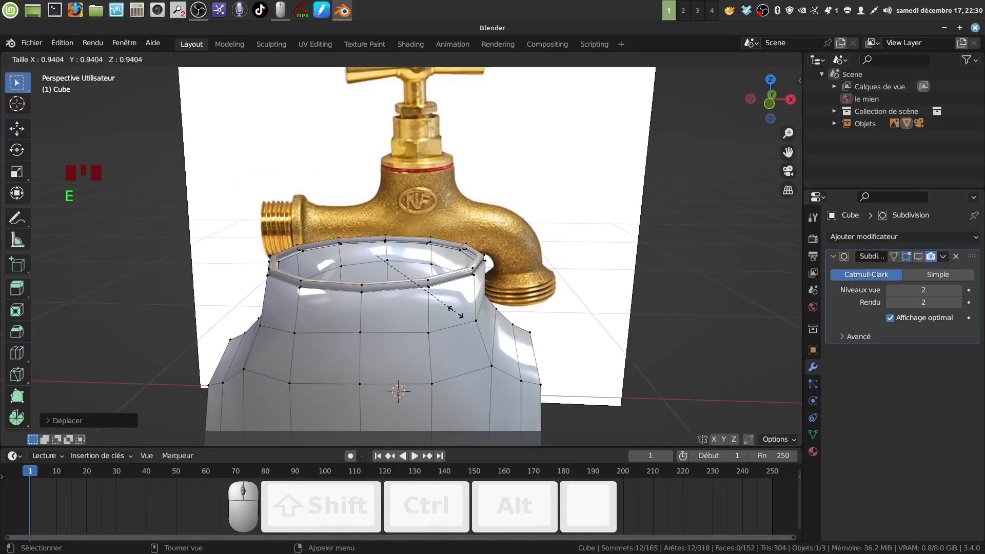
{"action": "left_click", "coordinate": [455, 312]}
Extrude the inner loop again, raise it slightly along Z, and fine-tune its height
{"action": "key", "text": "e"}
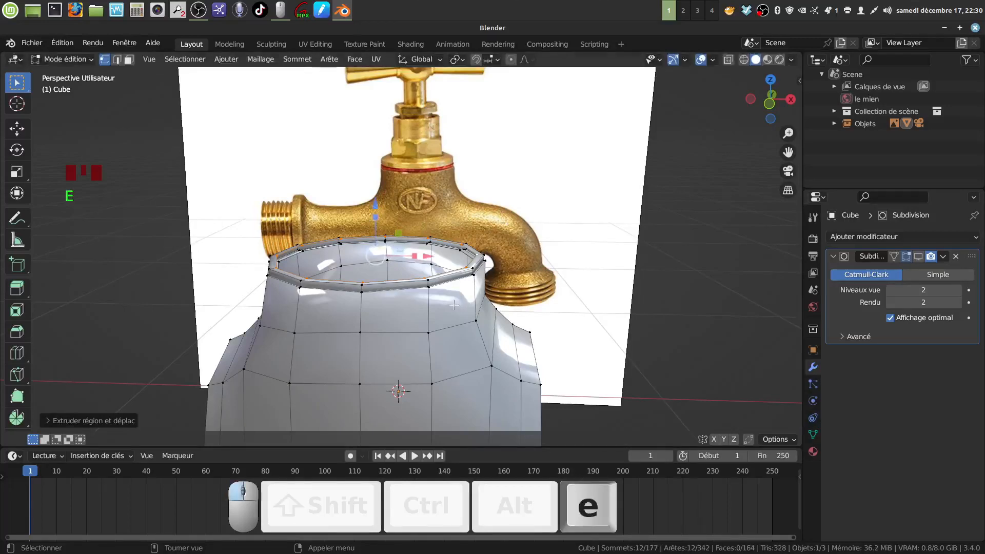
{"action": "middle_click_drag", "start_coordinate": [455, 307], "coordinate": [385, 227]}
{"action": "left_click_drag", "start_coordinate": [385, 227], "coordinate": [384, 221]}
{"action": "scroll", "coordinate": [523, 336], "scroll_direction": "up", "scroll_amount": 5}
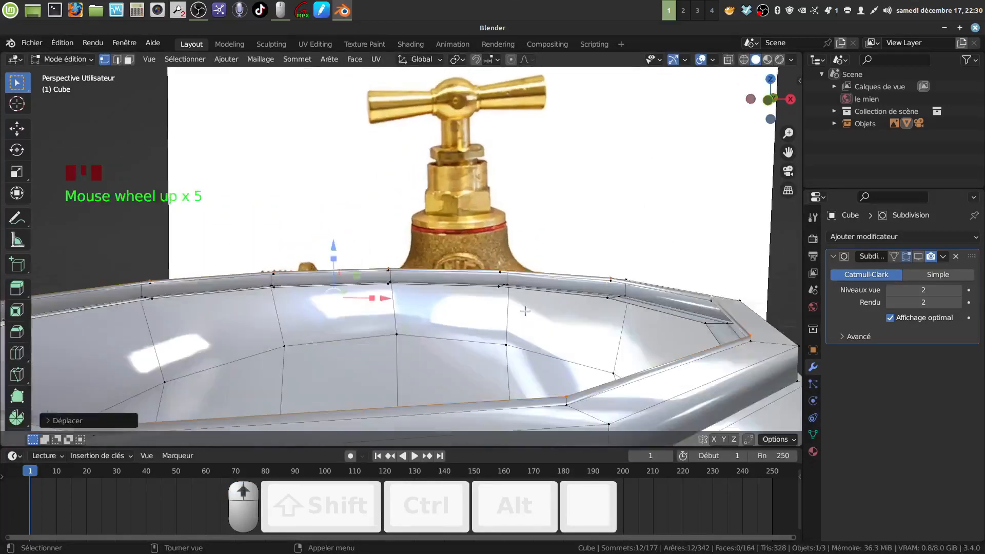
{"action": "middle_click_drag", "start_coordinate": [522, 310], "coordinate": [512, 304]}
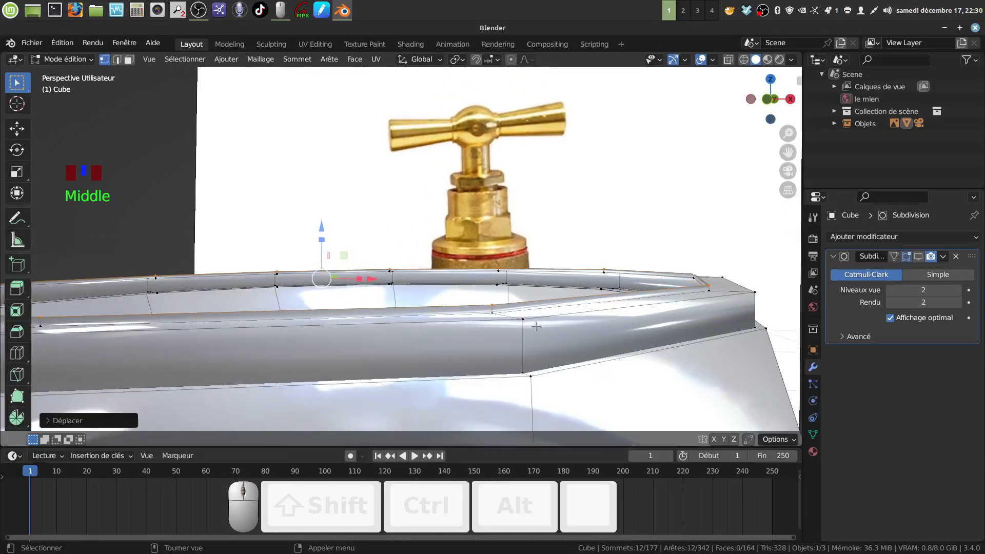
{"action": "key", "text": "g"}
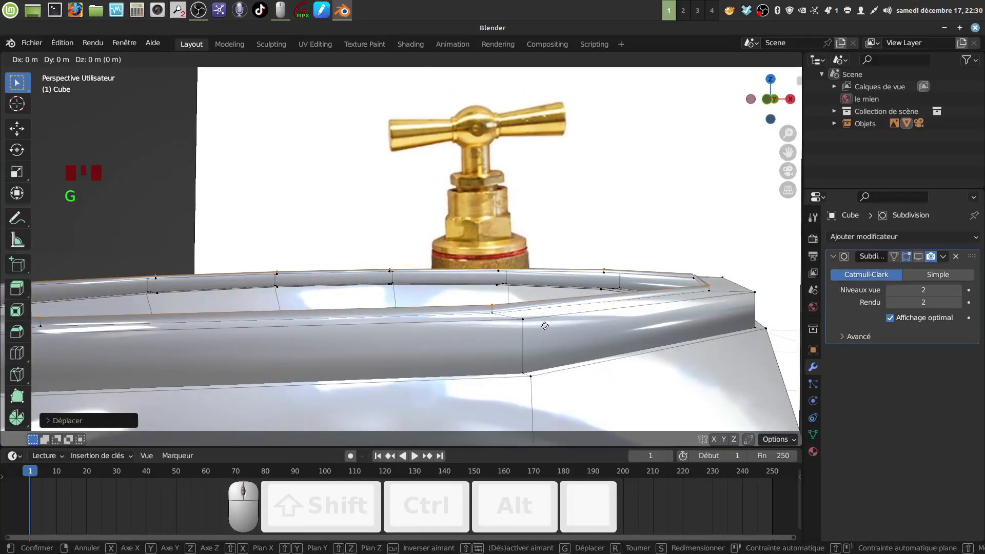
{"action": "key", "text": "z"}
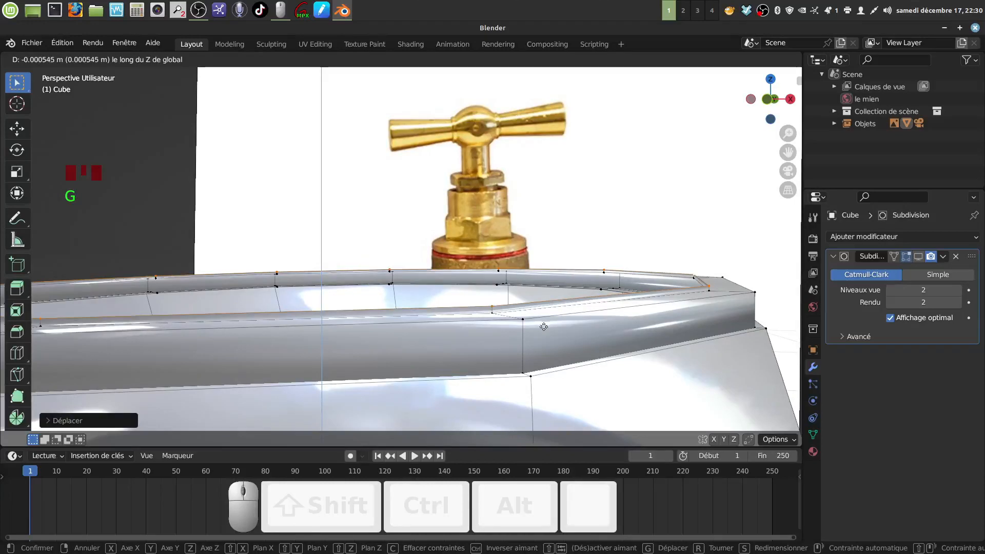
{"action": "left_click", "coordinate": [541, 327]}
Extrude the top loop outward at a scale of about 1.07 to close off the second groove
{"action": "scroll", "coordinate": [541, 327], "scroll_direction": "down", "scroll_amount": 4}
{"action": "middle_click_drag", "start_coordinate": [541, 327], "coordinate": [525, 342]}
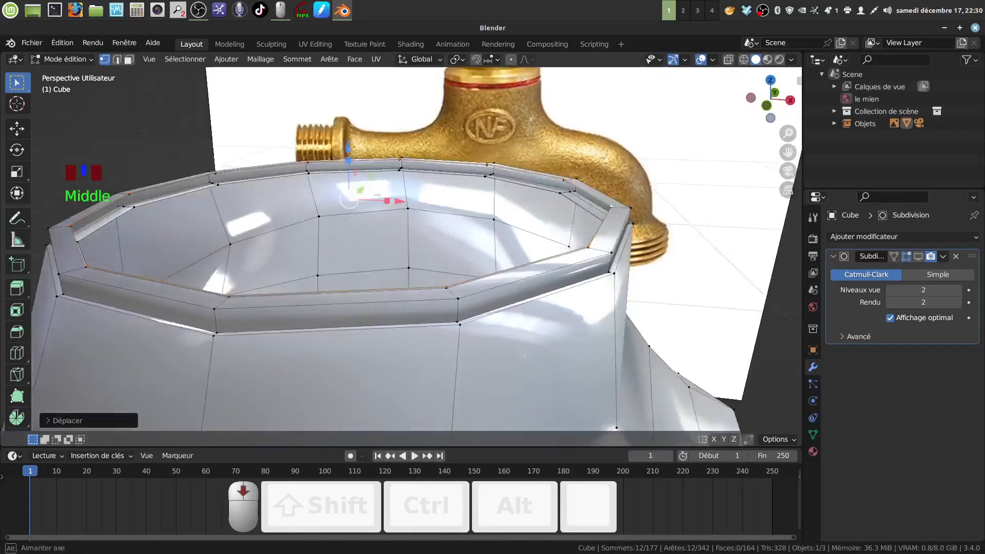
{"action": "scroll", "coordinate": [526, 342], "scroll_direction": "down", "scroll_amount": 3}
{"action": "key", "text": "e"}
{"action": "key", "text": "s"}
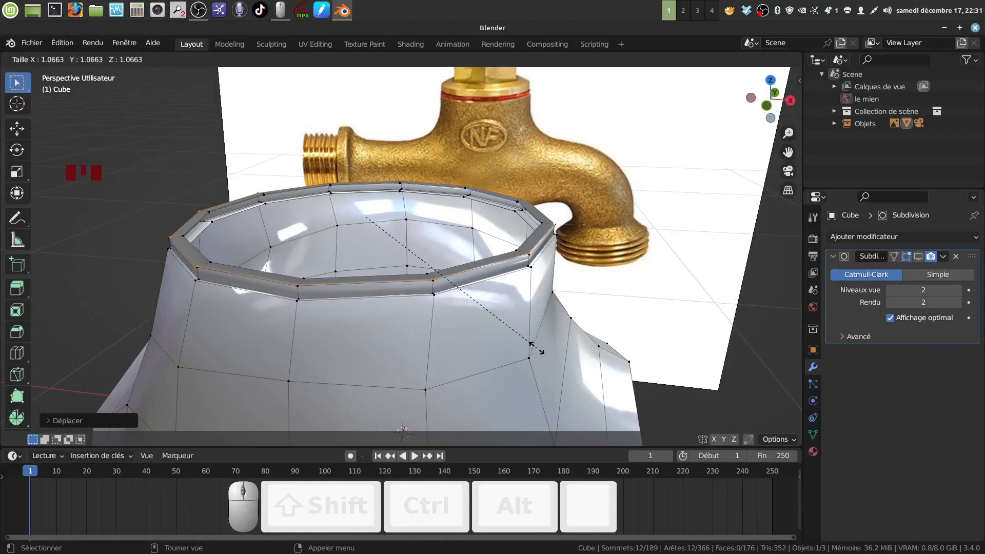
{"action": "left_click", "coordinate": [537, 348]}
Extrude the outer loop up about 0.04 m along Z and make it circular with the LoopTools Circle operation
{"action": "middle_click_drag", "start_coordinate": [537, 349], "coordinate": [480, 309]}
{"action": "key", "text": "e"}
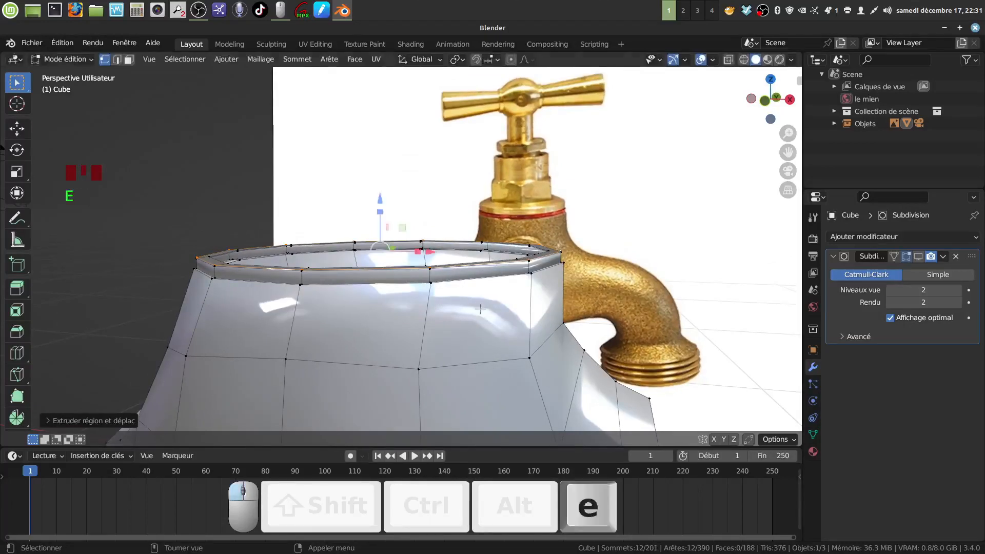
{"action": "left_click", "coordinate": [380, 187]}
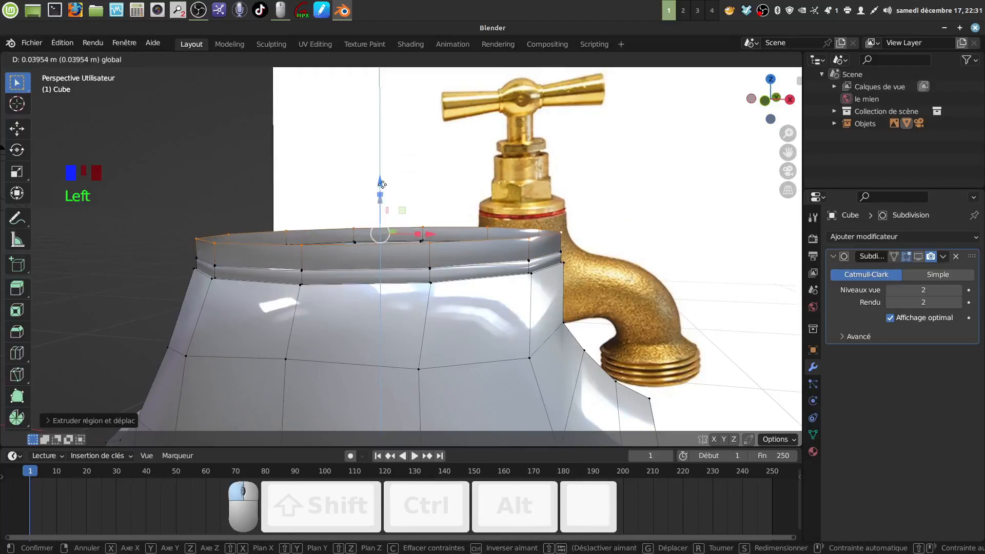
{"action": "right_click", "coordinate": [613, 214]}
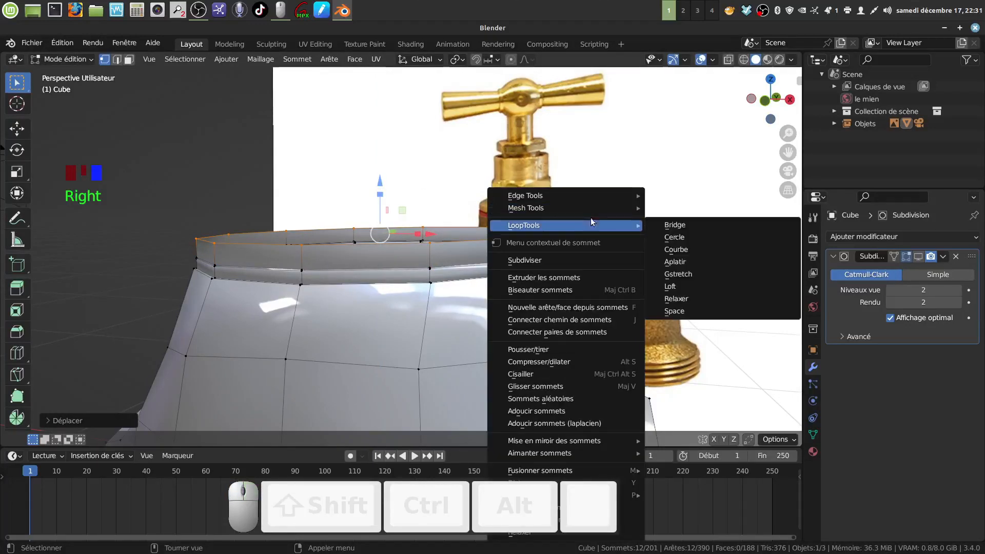
{"action": "mouse_move", "coordinate": [634, 230]}
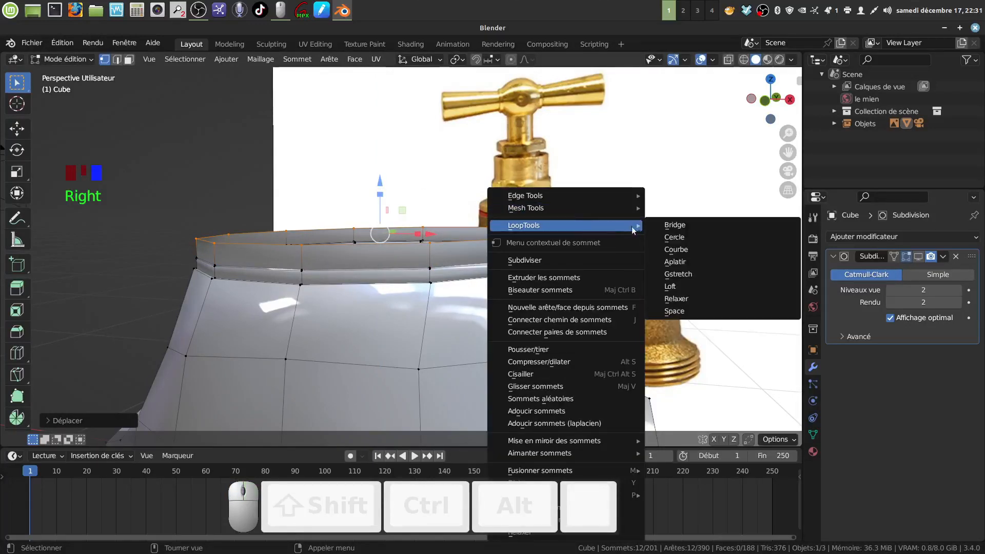
{"action": "left_click", "coordinate": [675, 237]}
Examine the grooved neck rim in Object Mode with the Subdivision modifier's viewport display turned on
{"action": "middle_click_drag", "start_coordinate": [674, 237], "coordinate": [512, 302]}
{"action": "scroll", "coordinate": [594, 245], "scroll_direction": "down", "scroll_amount": 3}
{"action": "key", "text": "Tab"}
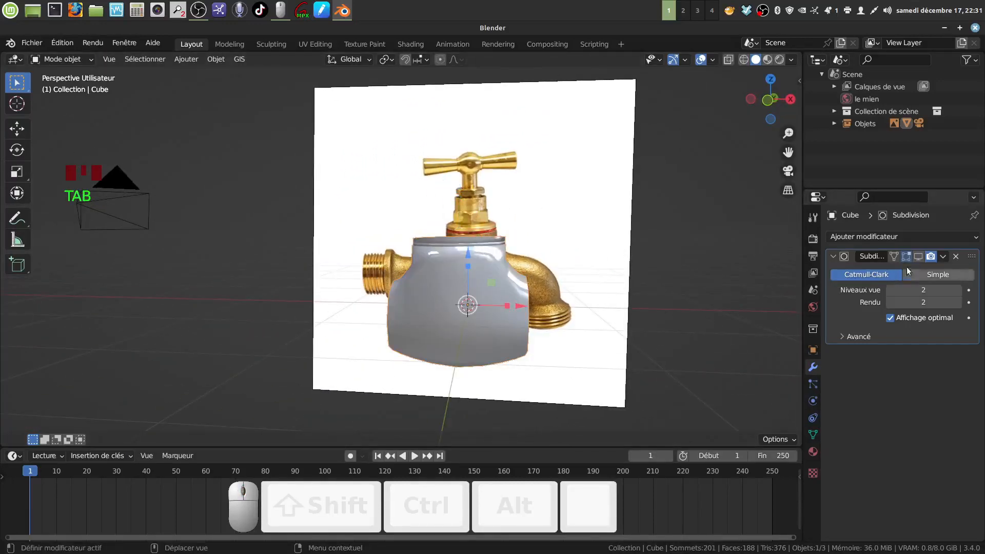
{"action": "left_click", "coordinate": [918, 256]}
{"action": "scroll", "coordinate": [587, 353], "scroll_direction": "up", "scroll_amount": 5}
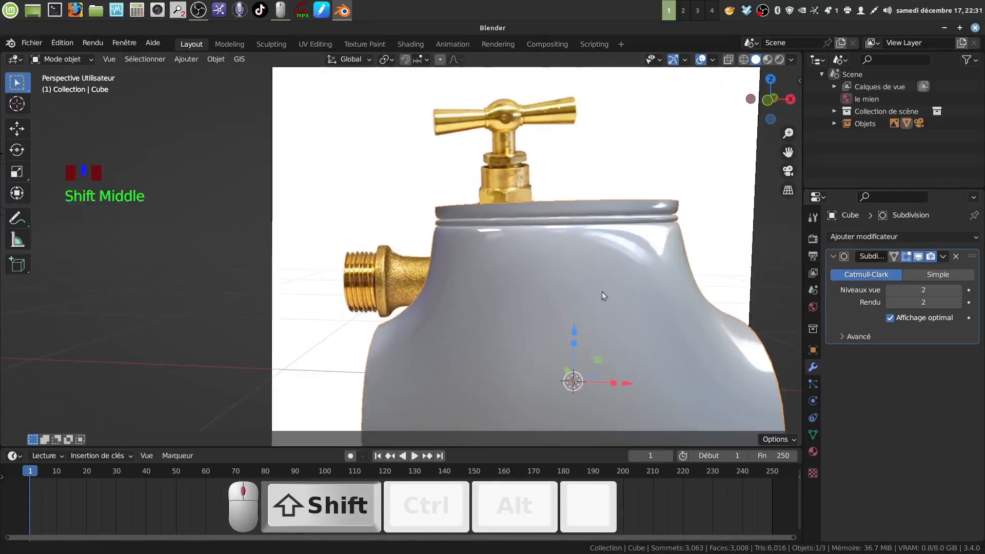
{"action": "middle_click_drag", "start_coordinate": [602, 292], "coordinate": [578, 313], "text": "shift"}
{"action": "scroll", "coordinate": [521, 394], "scroll_direction": "up", "scroll_amount": 2}
{"action": "scroll", "coordinate": [551, 334], "scroll_direction": "down", "scroll_amount": 4}
{"action": "middle_click_drag", "start_coordinate": [540, 339], "coordinate": [529, 372], "text": "shift"}
{"action": "scroll", "coordinate": [529, 389], "scroll_direction": "up", "scroll_amount": 3}
{"action": "scroll", "coordinate": [525, 308], "scroll_direction": "up", "scroll_amount": 1}
Return to Edit Mode and turn off the Subdivision modifier's viewport display to expose the rim's unsmoothed mesh
{"action": "key", "text": "Tab"}
{"action": "scroll", "coordinate": [534, 341], "scroll_direction": "up", "scroll_amount": 1}
{"action": "left_click", "coordinate": [919, 257]}
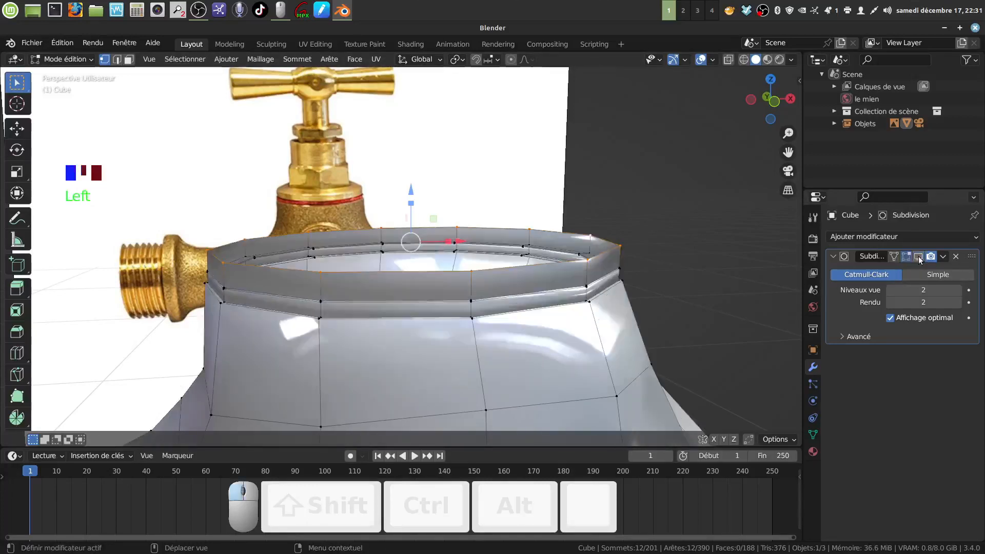
{"action": "middle_click_drag", "start_coordinate": [516, 334], "coordinate": [555, 302], "text": "shift"}
{"action": "scroll", "coordinate": [488, 334], "scroll_direction": "up", "scroll_amount": 2}
{"action": "middle_click_drag", "start_coordinate": [488, 334], "coordinate": [488, 345], "text": "shift"}
{"action": "middle_click_drag", "start_coordinate": [488, 345], "coordinate": [481, 352]}
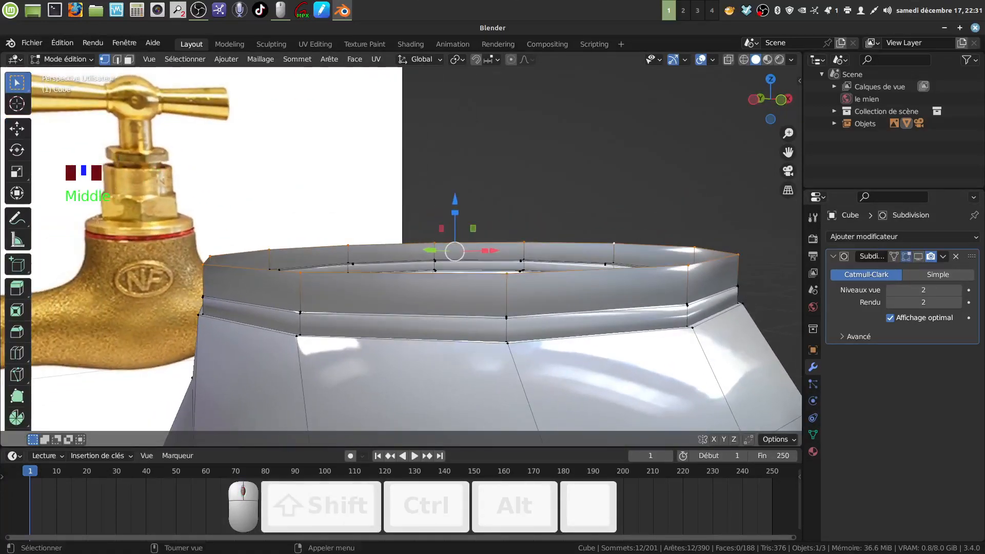
Bevel the four edge loops bordering the collar's grooves by about 0.003 m with 2 segments
{"action": "left_click", "coordinate": [117, 59]}
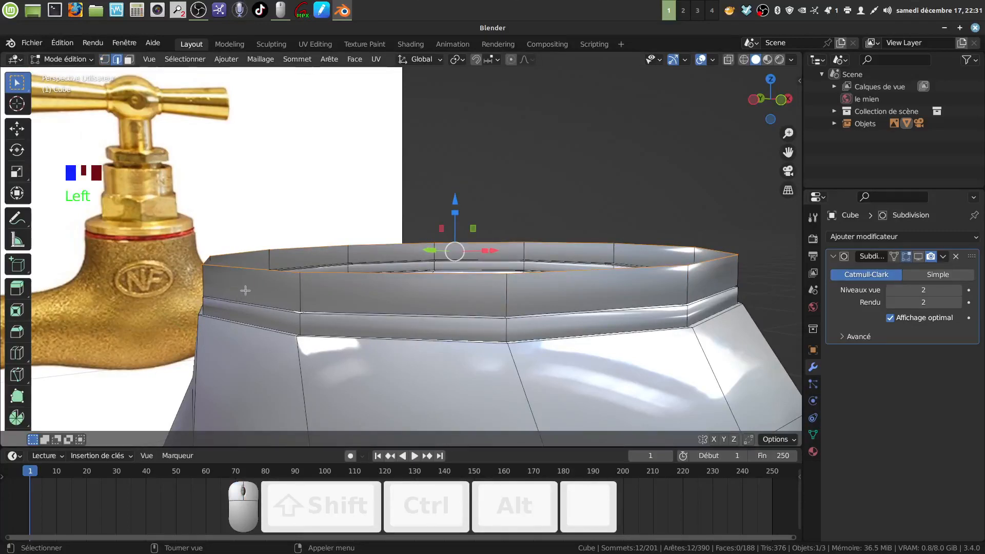
{"action": "left_click", "coordinate": [211, 321], "text": "alt"}
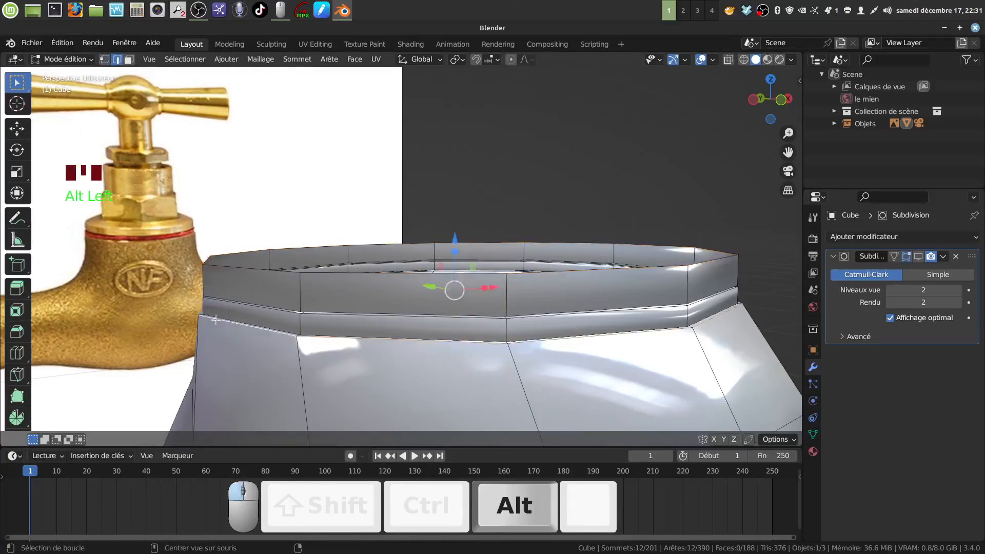
{"action": "left_click", "coordinate": [279, 327], "text": "alt+shift"}
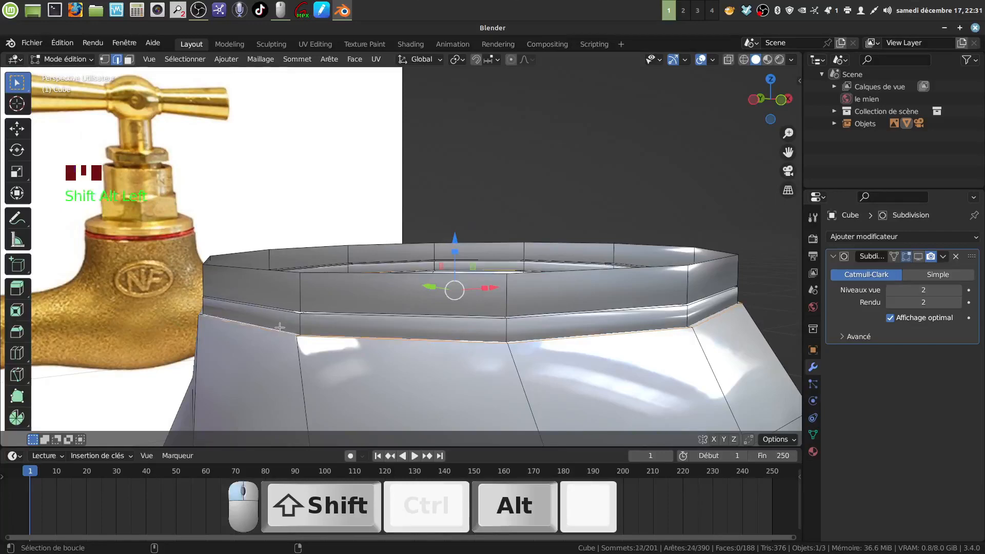
{"action": "left_click", "coordinate": [273, 313], "text": "alt+shift"}
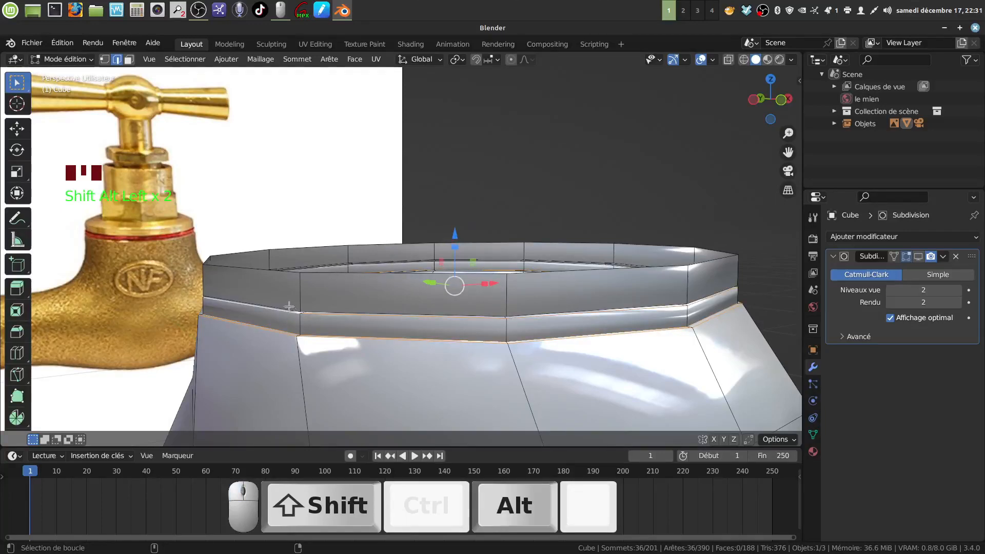
{"action": "left_click", "coordinate": [289, 305], "text": "alt+shift"}
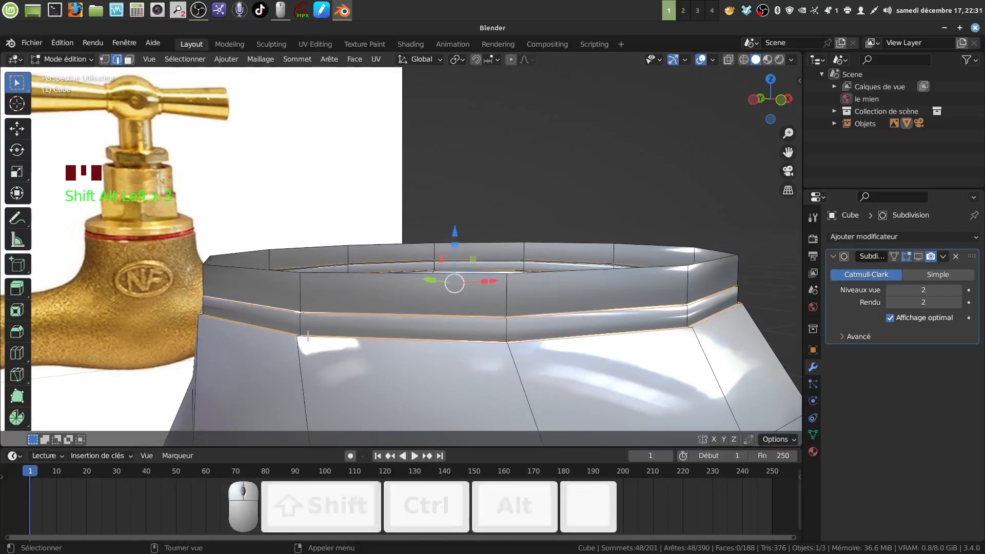
{"action": "scroll", "coordinate": [308, 336], "scroll_direction": "up", "scroll_amount": 4}
{"action": "key", "text": "ctrl"}
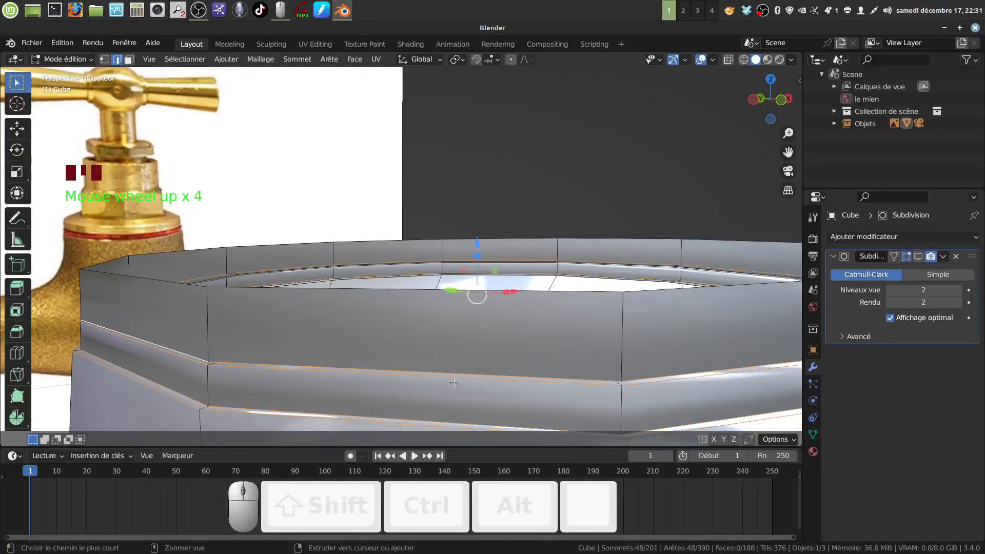
{"action": "key", "text": "ctrl+b"}
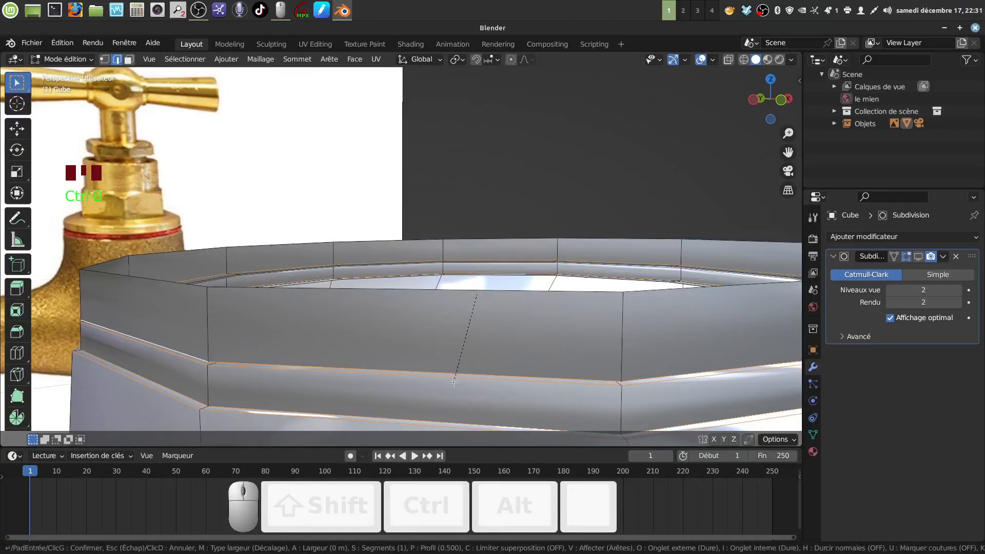
{"action": "mouse_move", "coordinate": [452, 386]}
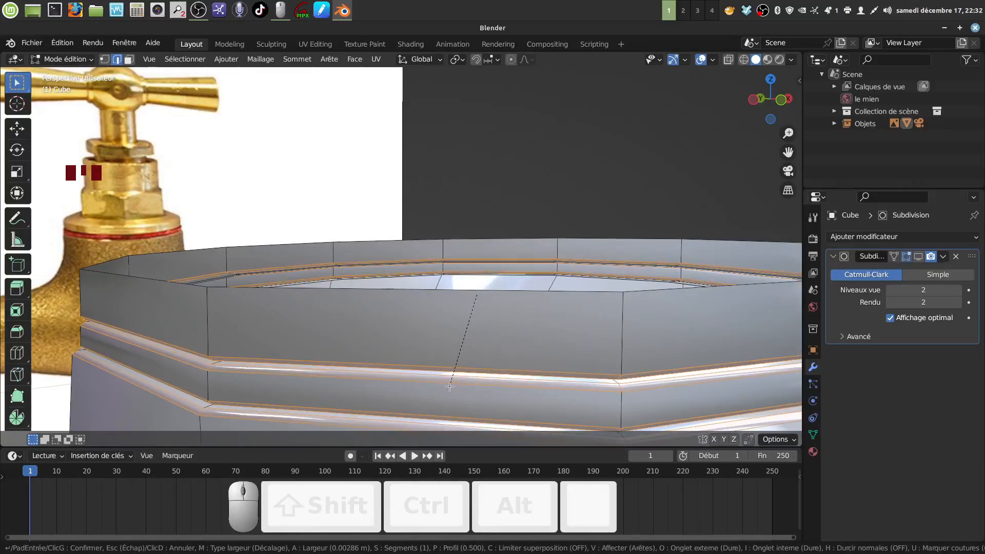
{"action": "scroll", "coordinate": [450, 387], "scroll_direction": "up", "scroll_amount": 1}
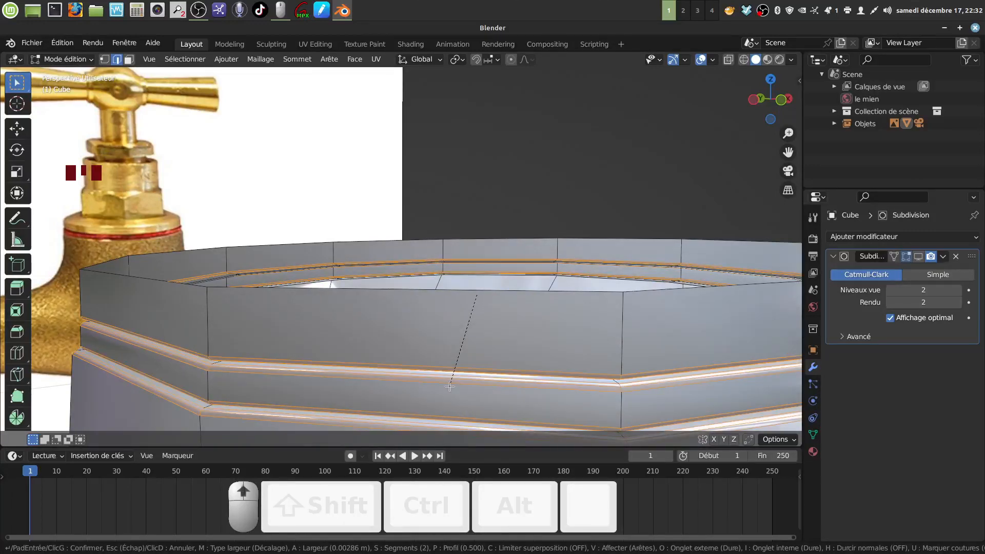
{"action": "left_click", "coordinate": [450, 387]}
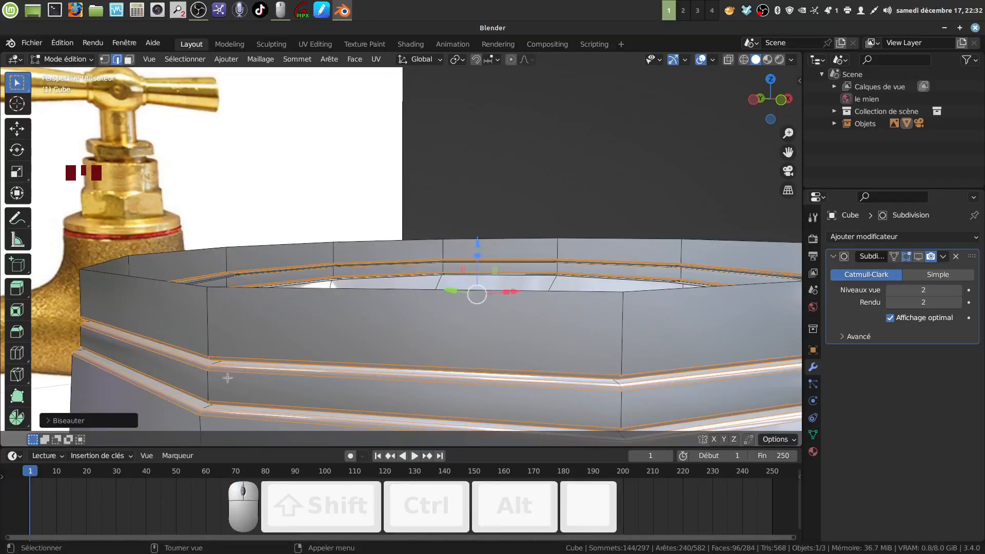
Turn on the Subdivision modifier's viewport display in Object Mode and examine the smoothed collar with its bevelled grooves
{"action": "scroll", "coordinate": [211, 376], "scroll_direction": "down", "scroll_amount": 6}
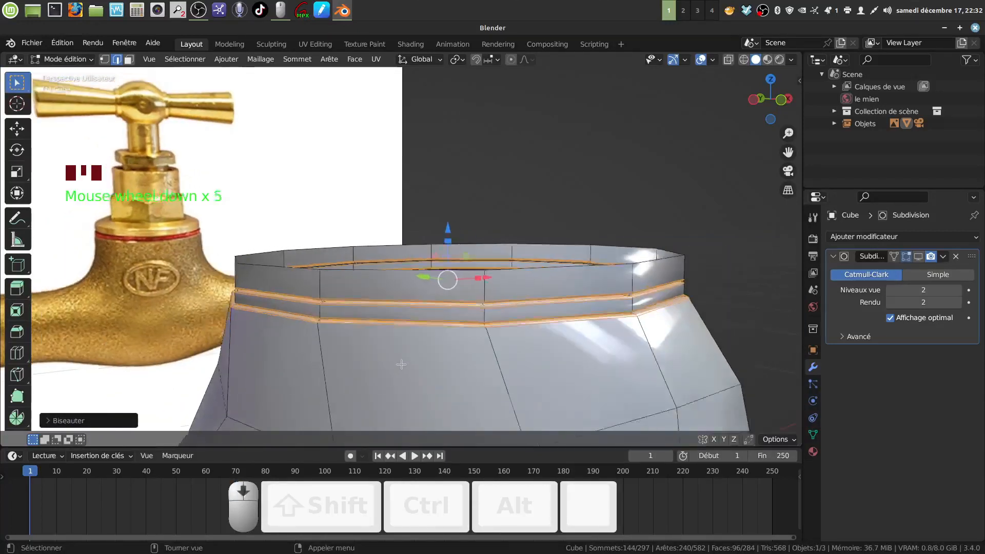
{"action": "key", "text": "Tab"}
{"action": "middle_click_drag", "start_coordinate": [406, 365], "coordinate": [399, 356]}
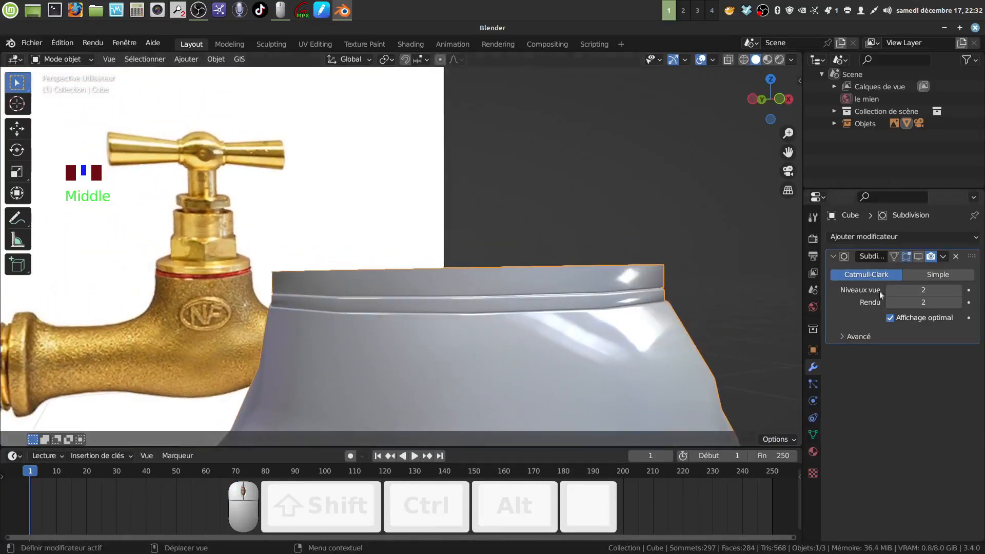
{"action": "left_click", "coordinate": [919, 256]}
{"action": "middle_click_drag", "start_coordinate": [544, 328], "coordinate": [517, 331]}
{"action": "scroll", "coordinate": [553, 349], "scroll_direction": "down", "scroll_amount": 7}
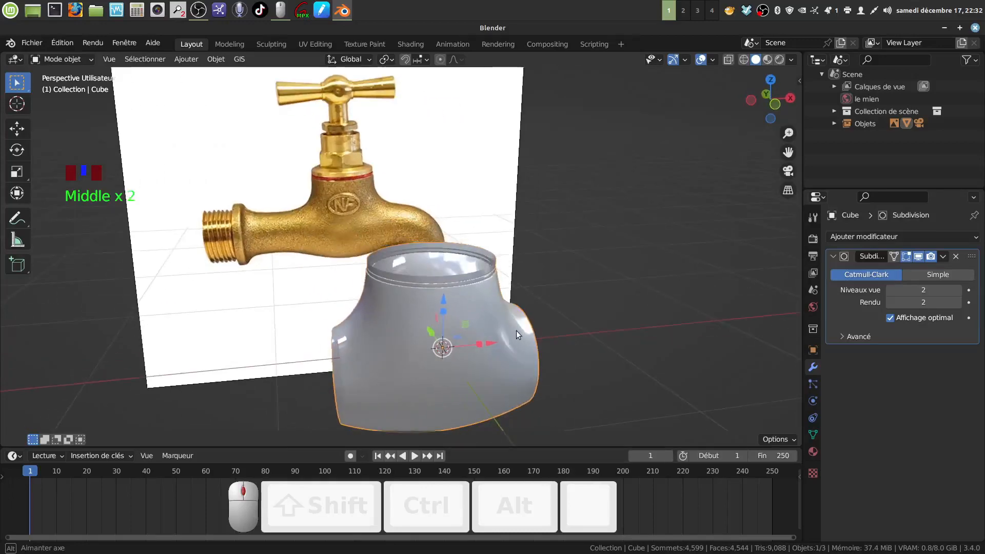
{"action": "key", "text": "KP_Decimal"}
{"action": "middle_click_drag", "start_coordinate": [494, 388], "coordinate": [529, 296]}
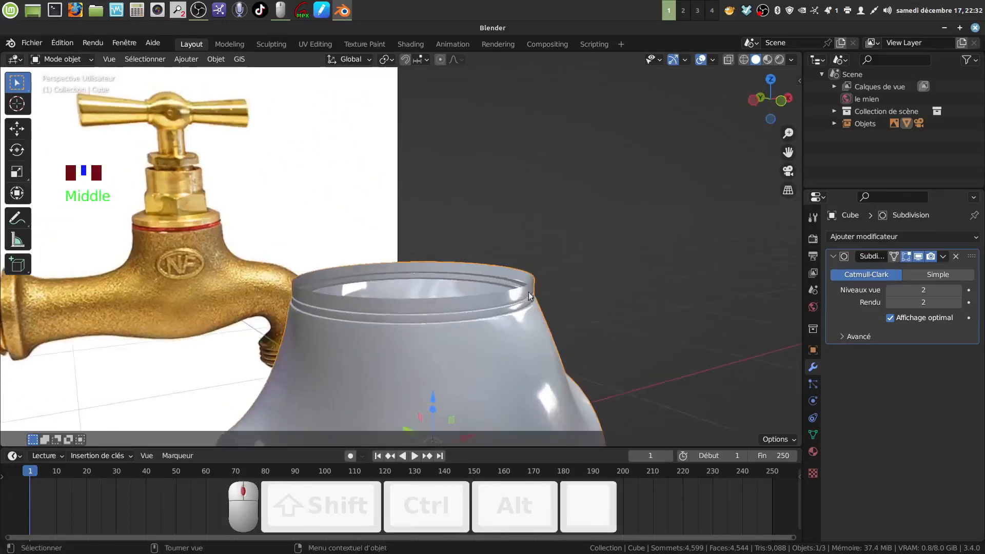
In Edit Mode, extrude the collar's top edge loop inward at a scale of about 0.80
{"action": "key", "text": "Tab"}
{"action": "middle_click_drag", "start_coordinate": [462, 344], "coordinate": [439, 384], "text": "shift"}
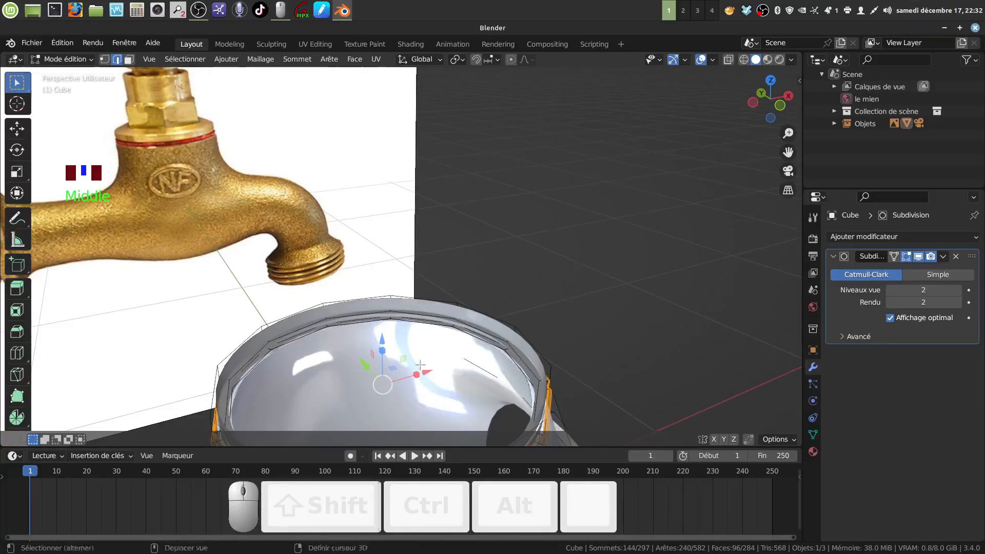
{"action": "middle_click_drag", "start_coordinate": [333, 335], "coordinate": [336, 238], "text": "shift"}
{"action": "middle_click_drag", "start_coordinate": [460, 388], "coordinate": [466, 316], "text": "shift"}
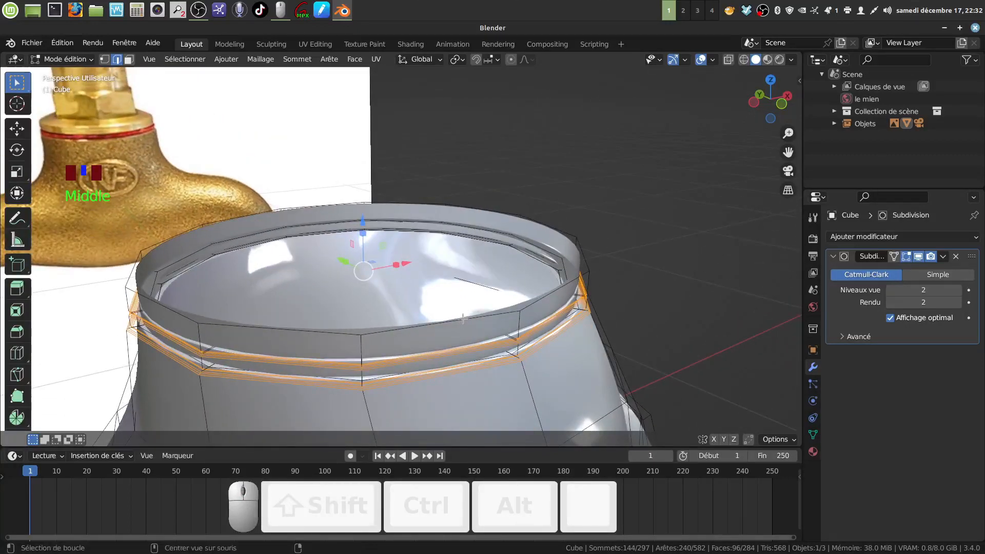
{"action": "left_click", "coordinate": [466, 323], "text": "alt"}
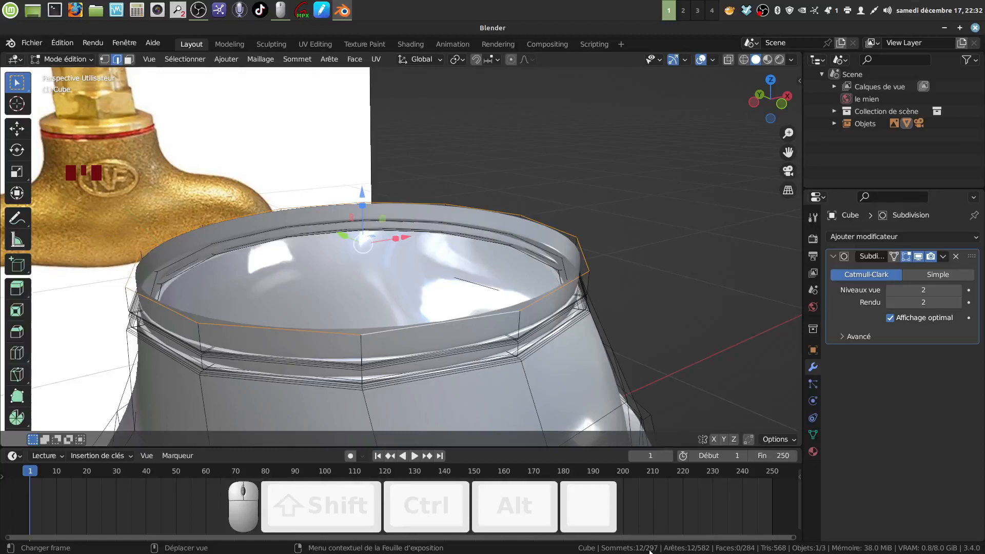
{"action": "middle_click", "coordinate": [526, 317]}
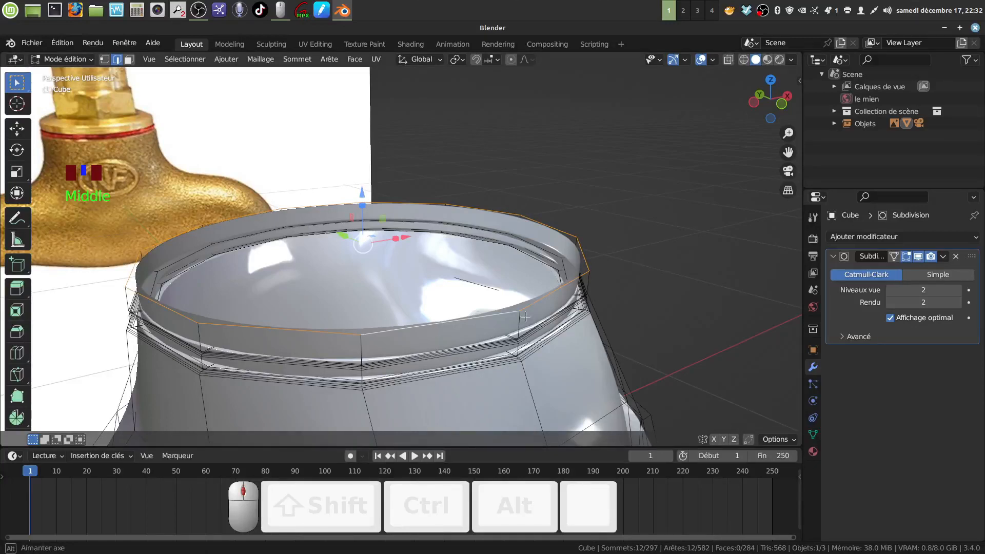
{"action": "key", "text": "e"}
{"action": "key", "text": "s"}
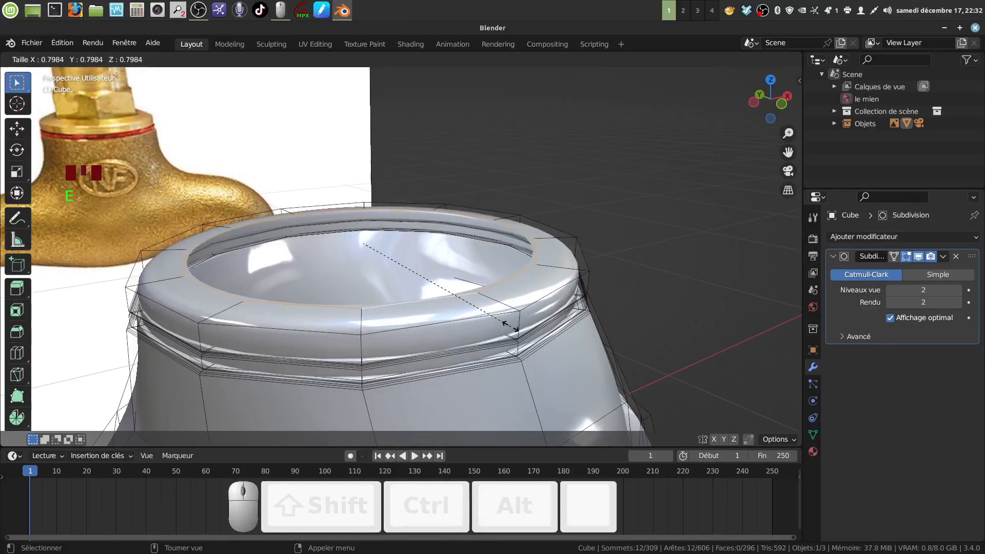
{"action": "left_click", "coordinate": [506, 325]}
In front view, extrude the body's spout-side opening along X to the start of the bend and scale it down to match the photo
{"action": "middle_click_drag", "start_coordinate": [505, 325], "coordinate": [312, 303], "text": "shift"}
{"action": "scroll", "coordinate": [471, 235], "scroll_direction": "down", "scroll_amount": 2}
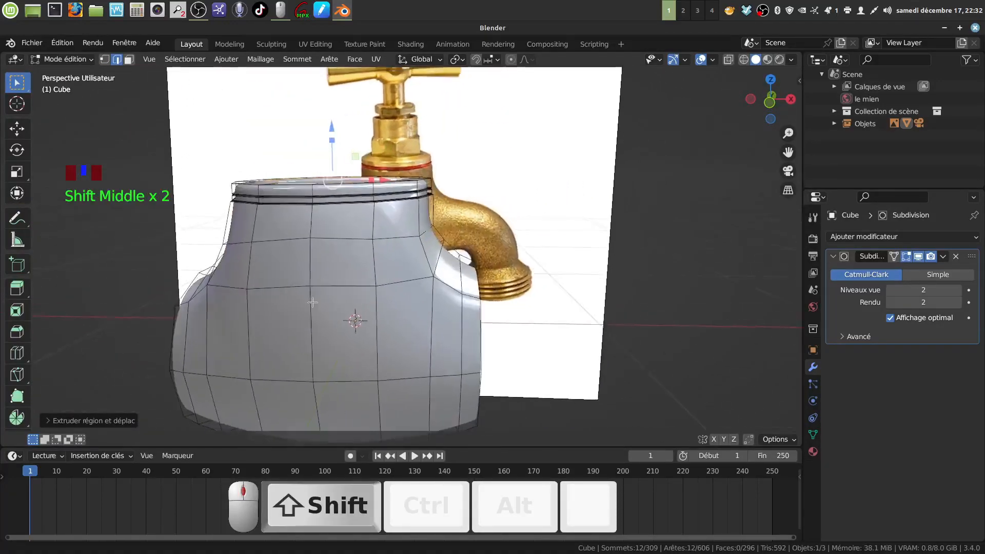
{"action": "key", "text": "KP_1"}
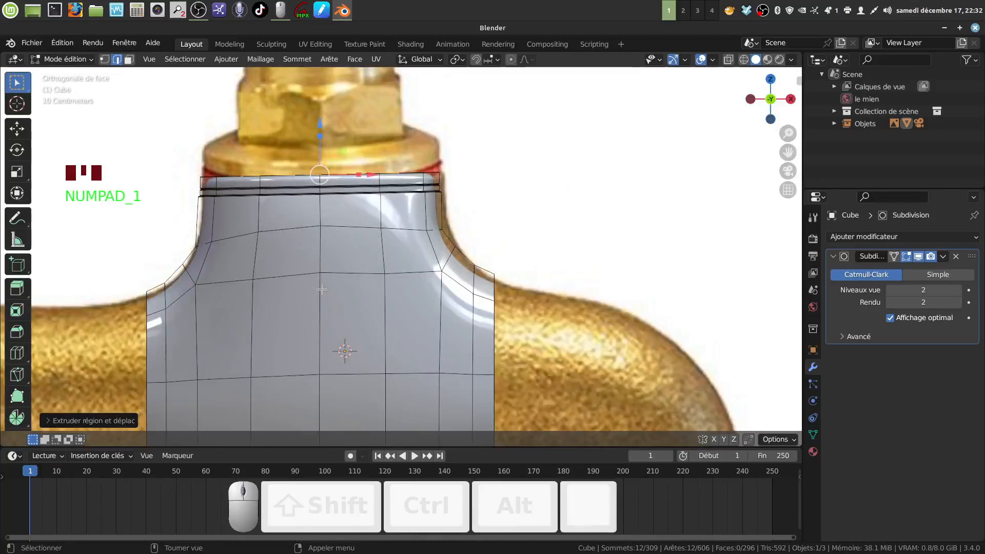
{"action": "scroll", "coordinate": [322, 290], "scroll_direction": "down", "scroll_amount": 3}
{"action": "middle_click_drag", "start_coordinate": [426, 395], "coordinate": [420, 336], "text": "shift"}
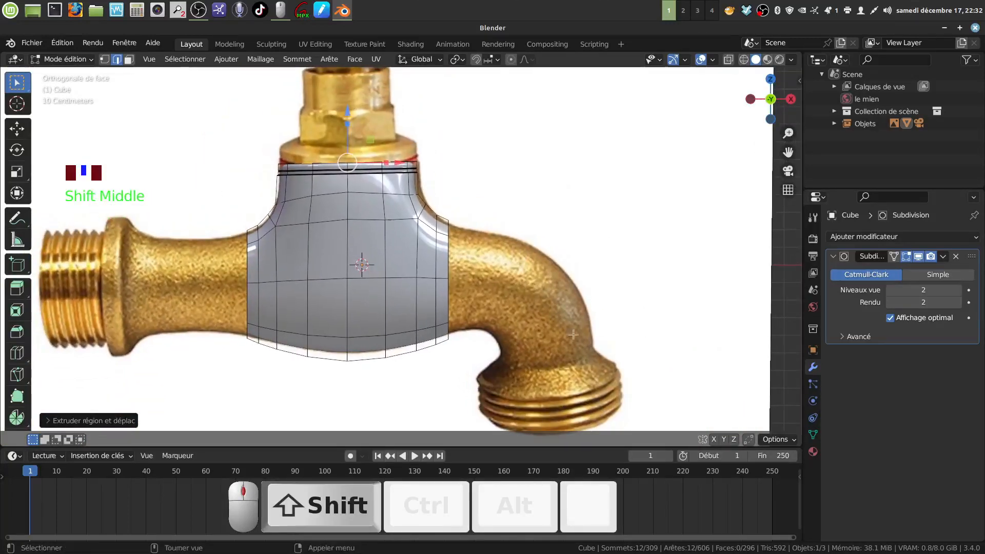
{"action": "left_click", "coordinate": [449, 298], "text": "alt"}
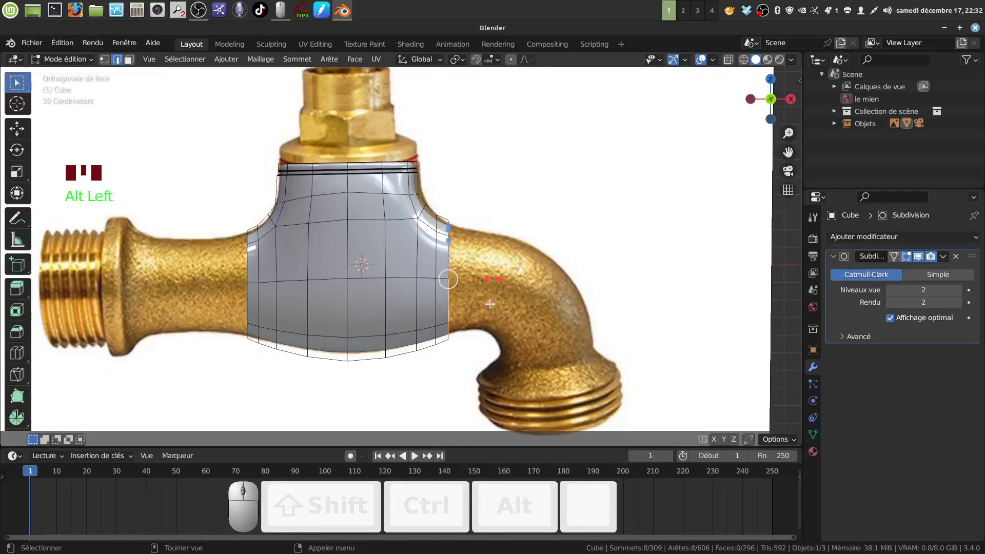
{"action": "key", "text": "e"}
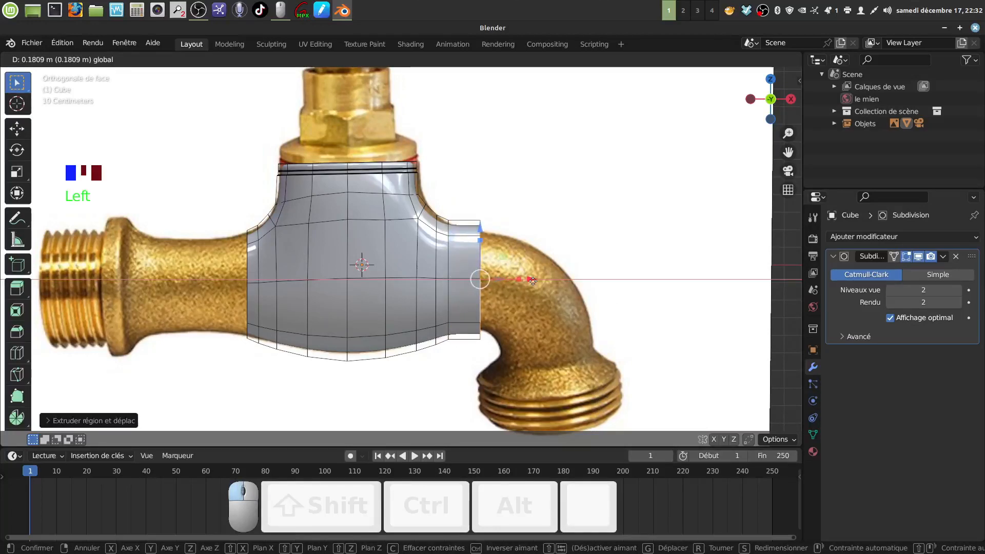
{"action": "left_click", "coordinate": [527, 348]}
{"action": "key", "text": "s"}
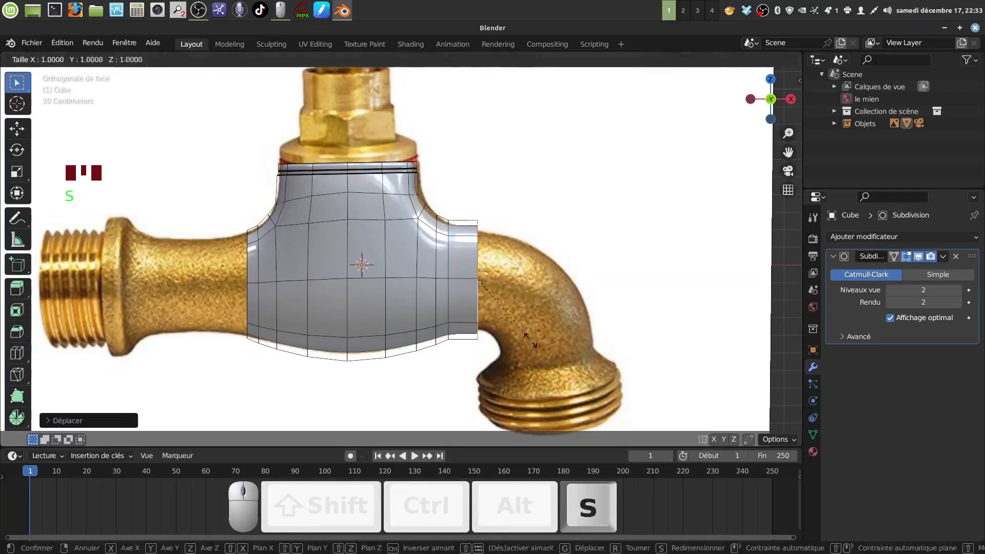
{"action": "left_click", "coordinate": [519, 335]}
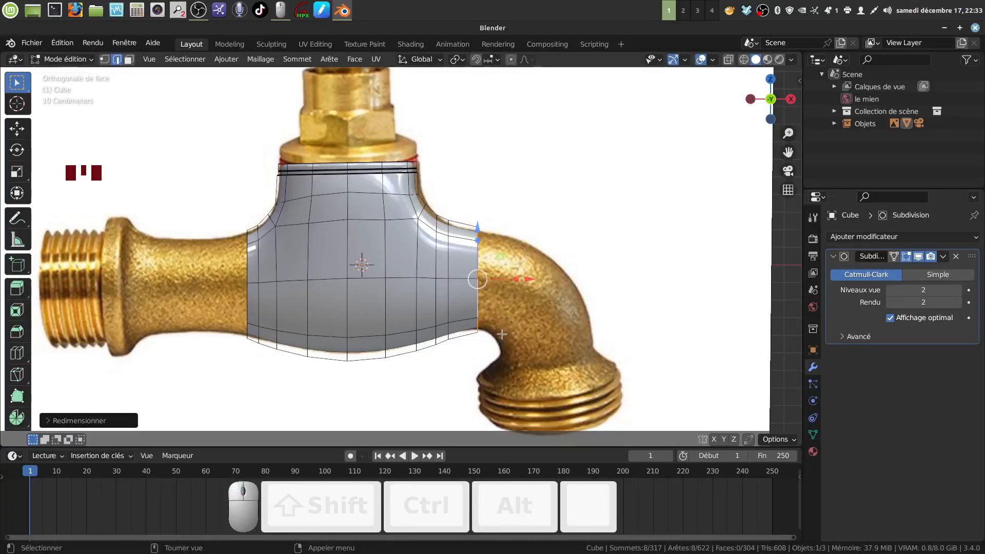
Place the 3D cursor just below the new spout-side opening, at the centre of the elbow's curve, and return to the selection tool
{"action": "middle_click_drag", "start_coordinate": [502, 334], "coordinate": [481, 297], "text": "shift"}
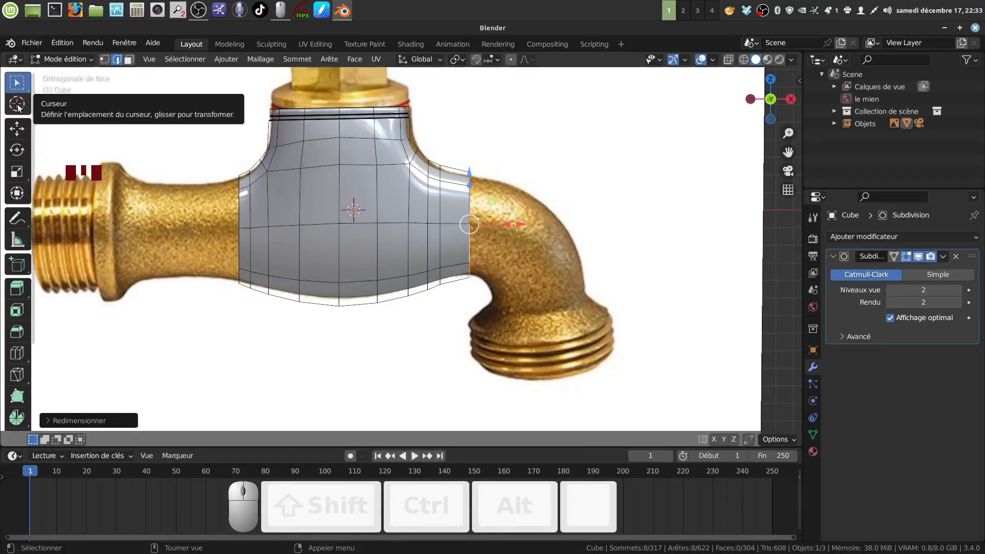
{"action": "left_click", "coordinate": [17, 105]}
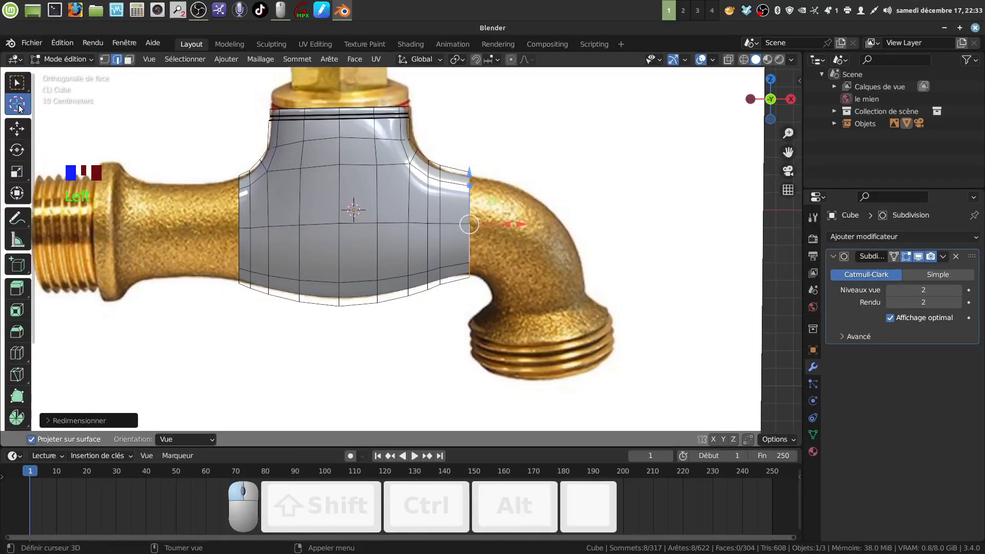
{"action": "left_click", "coordinate": [469, 292]}
{"action": "left_click", "coordinate": [17, 83]}
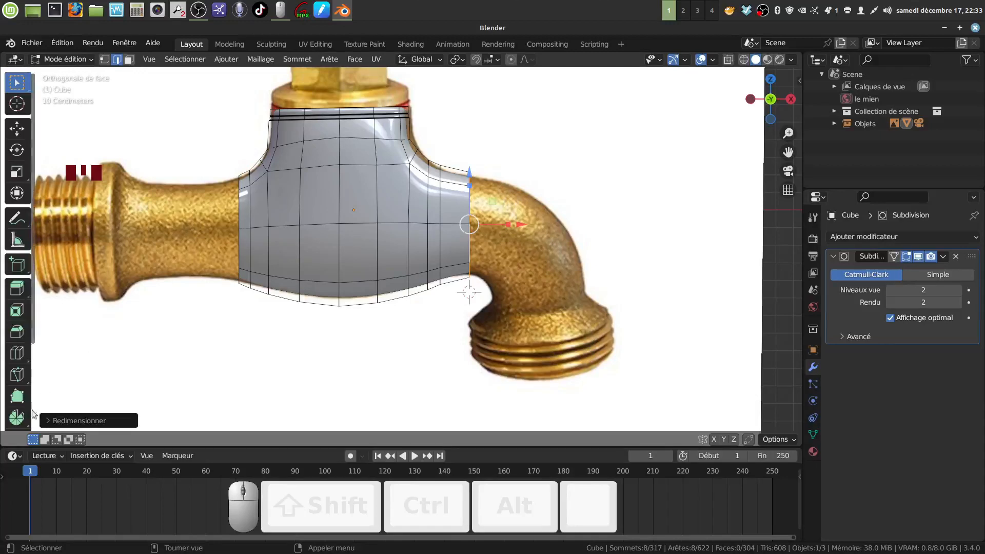
Spin the spout-side opening's edge loop 90° about the Y axis around the 3D cursor to form the elbow
{"action": "left_click_drag", "start_coordinate": [17, 417], "coordinate": [68, 423]}
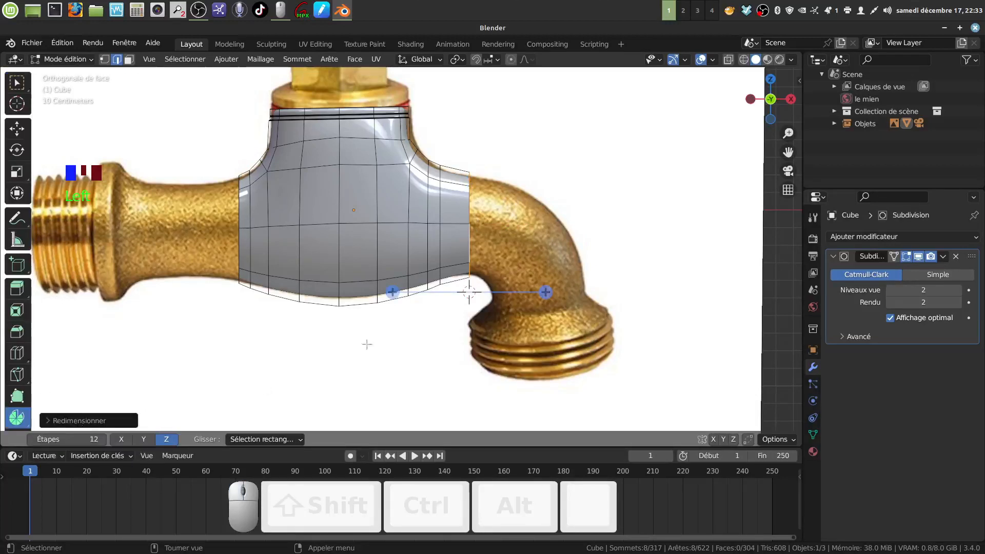
{"action": "left_click", "coordinate": [144, 439]}
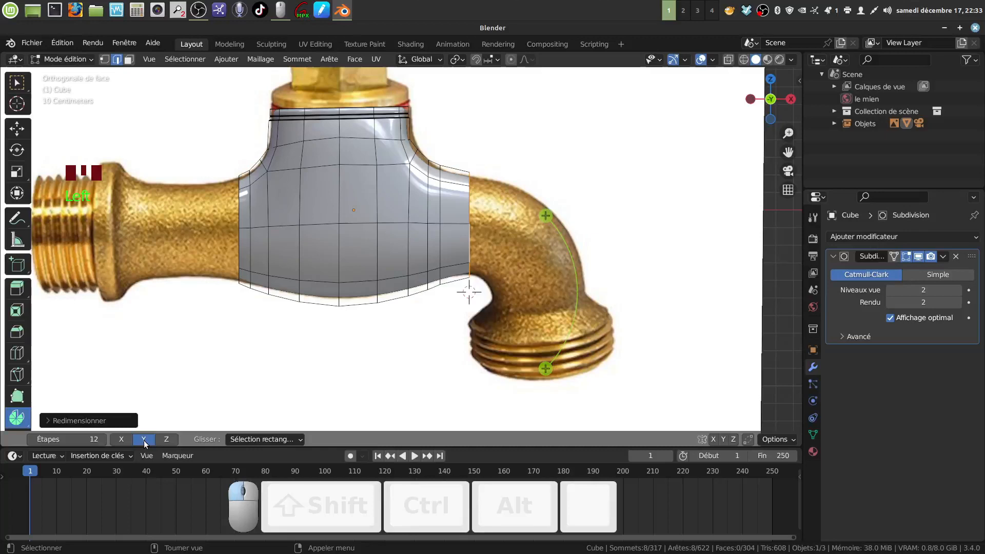
{"action": "left_click", "coordinate": [547, 370]}
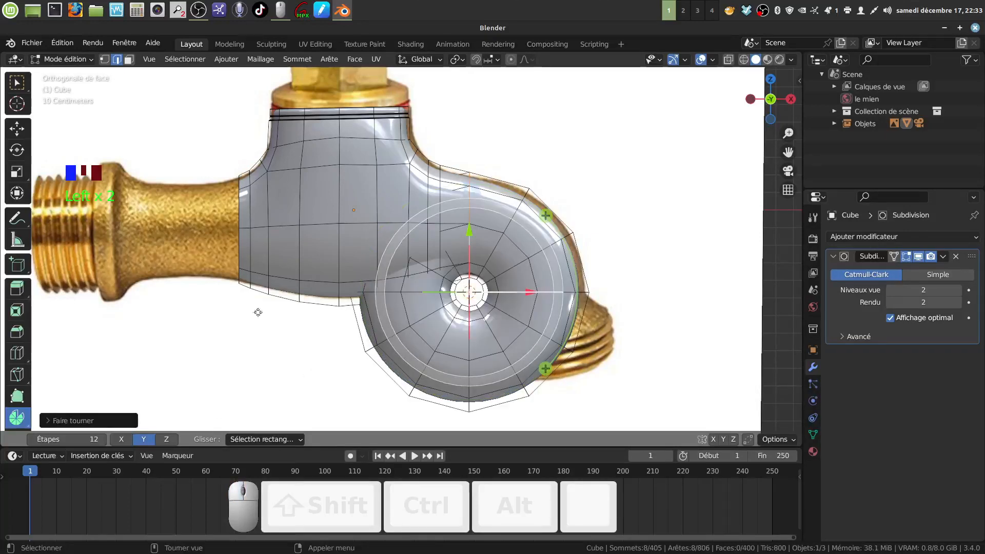
{"action": "left_click", "coordinate": [50, 422]}
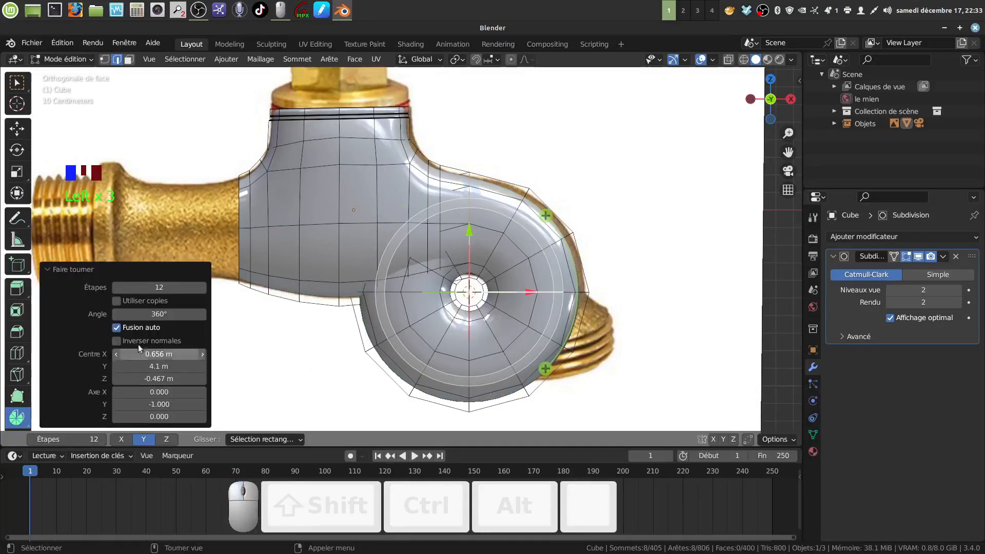
{"action": "left_click", "coordinate": [163, 312]}
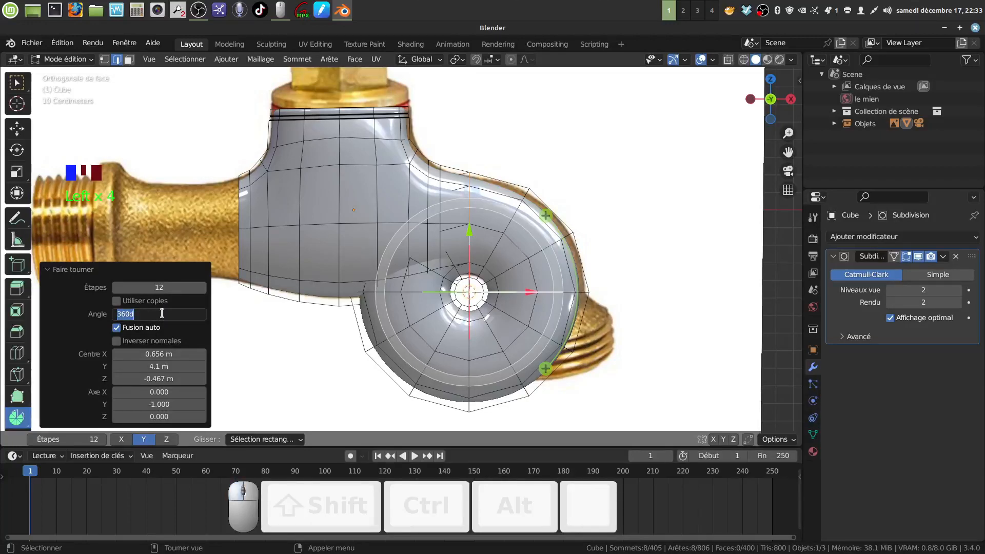
{"action": "key", "text": "BackSpace"}
{"action": "type", "text": "90"}
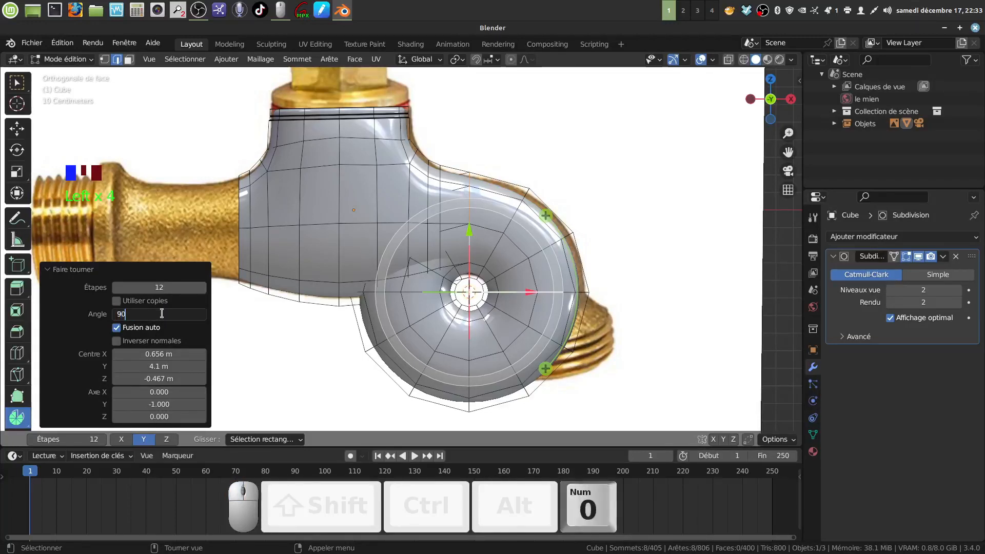
{"action": "left_click", "coordinate": [260, 356]}
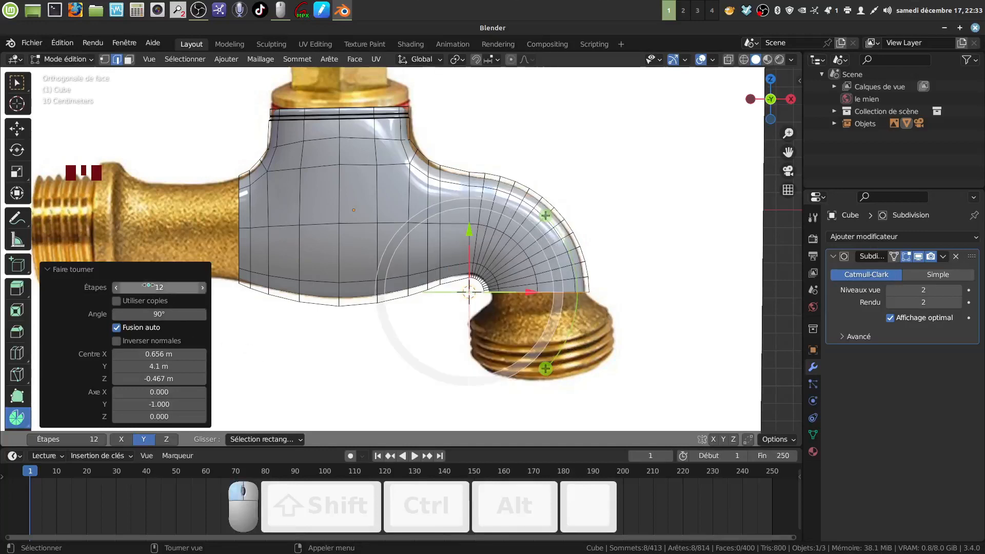
Reduce the elbow's spin to 4 steps and check the smoothed shape in Object Mode before returning to Edit Mode
{"action": "left_click", "coordinate": [159, 288]}
{"action": "key", "text": "BackSpace"}
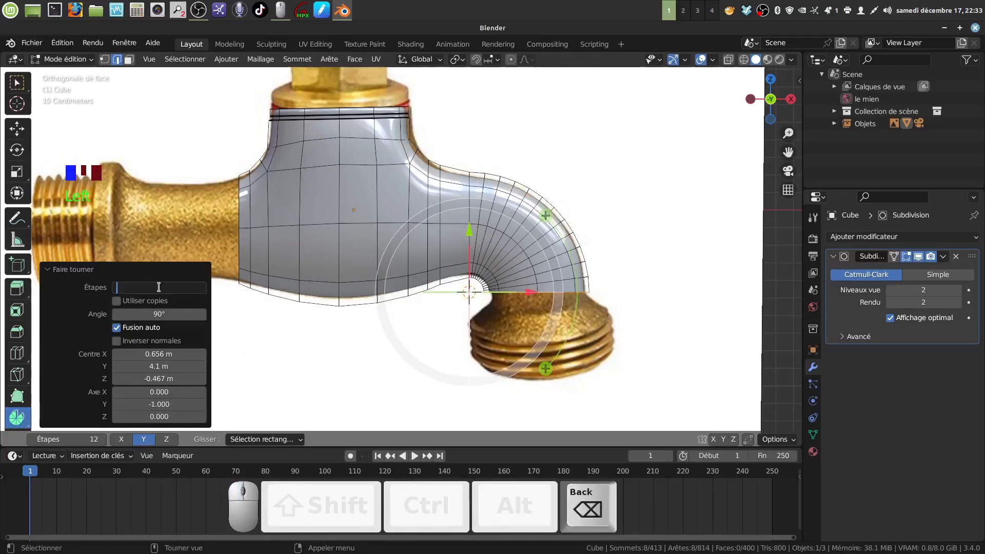
{"action": "type", "text": "6"}
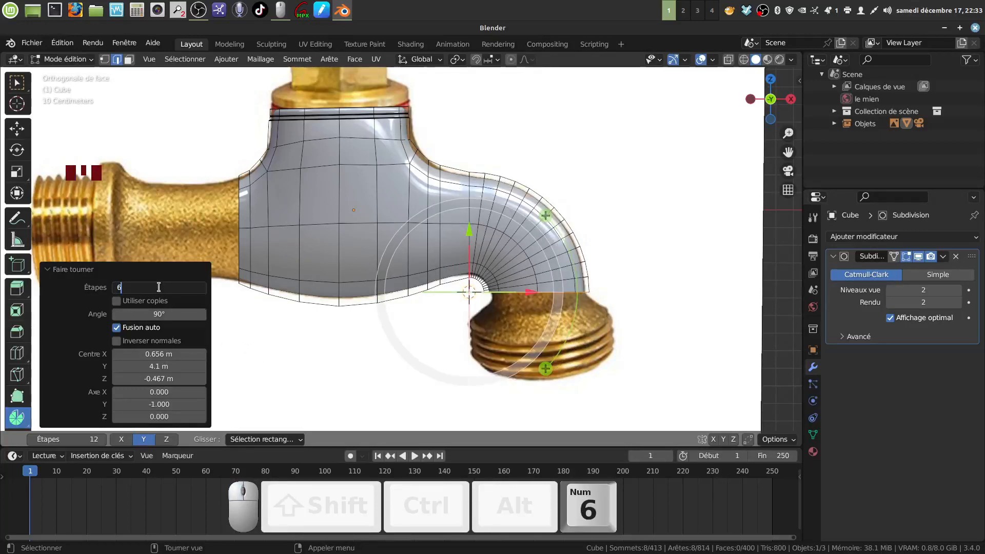
{"action": "left_click", "coordinate": [306, 358]}
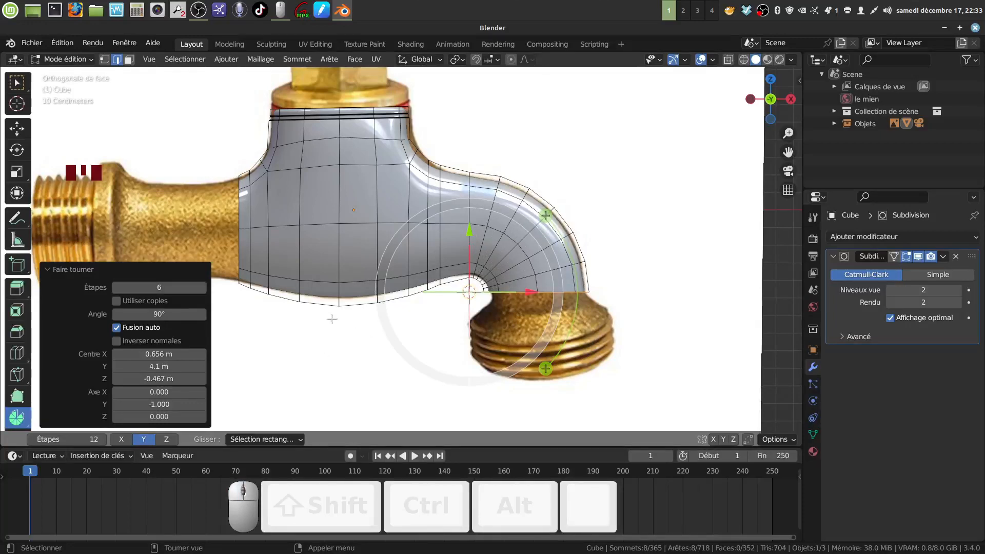
{"action": "left_click", "coordinate": [116, 288]}
{"action": "left_click", "coordinate": [116, 287]}
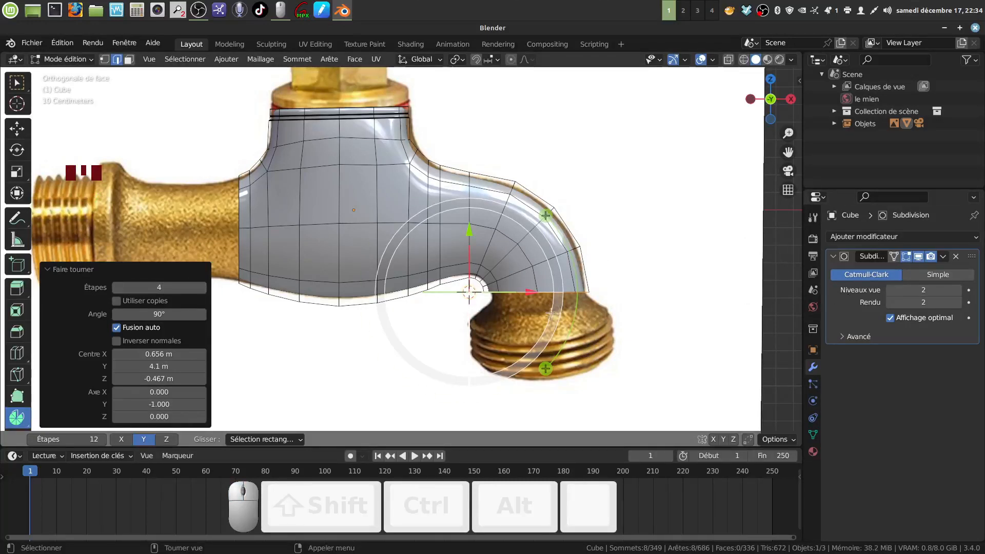
{"action": "key", "text": "Tab"}
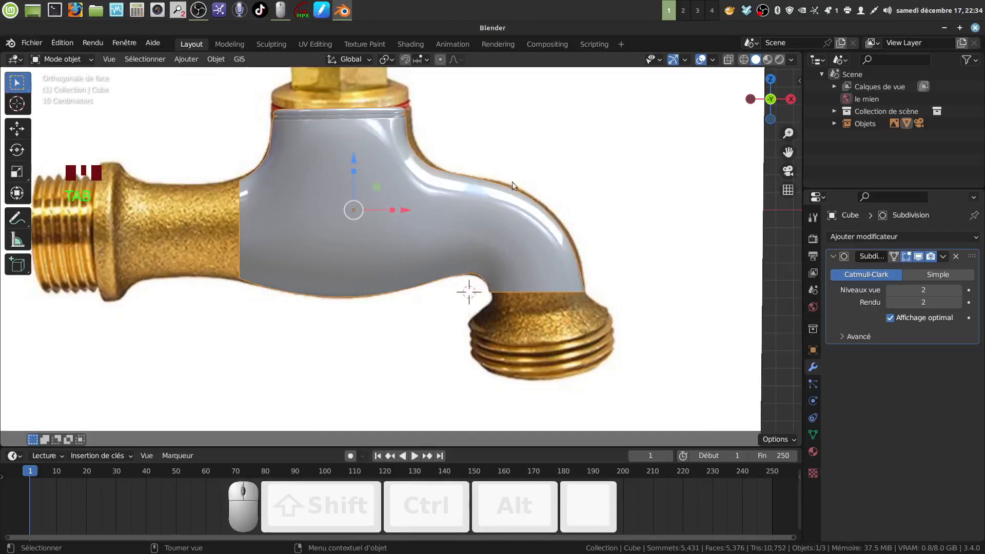
{"action": "key", "text": "Tab"}
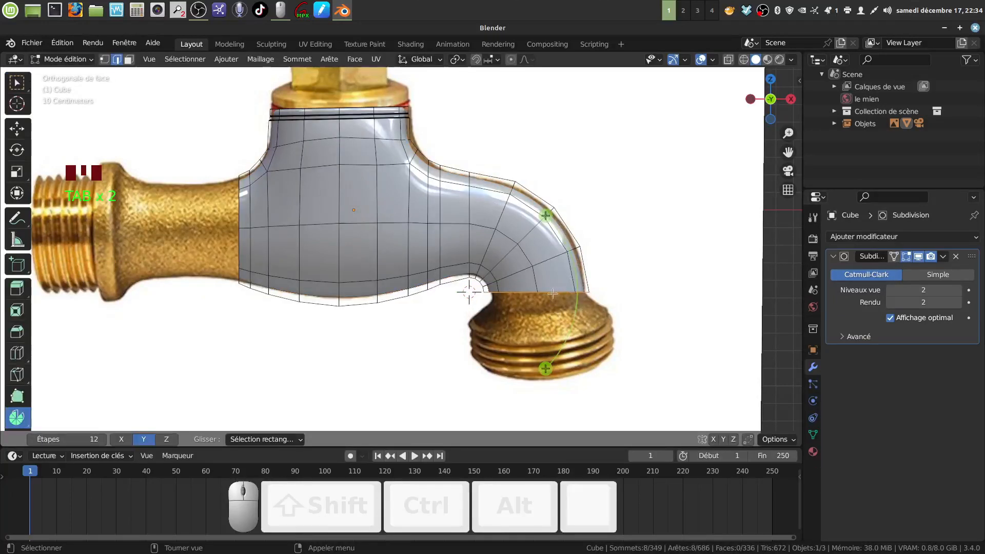
Return to the selection tool and extrude the elbow's open end loop about 0.064 m downward along Z
{"action": "left_click", "coordinate": [17, 82]}
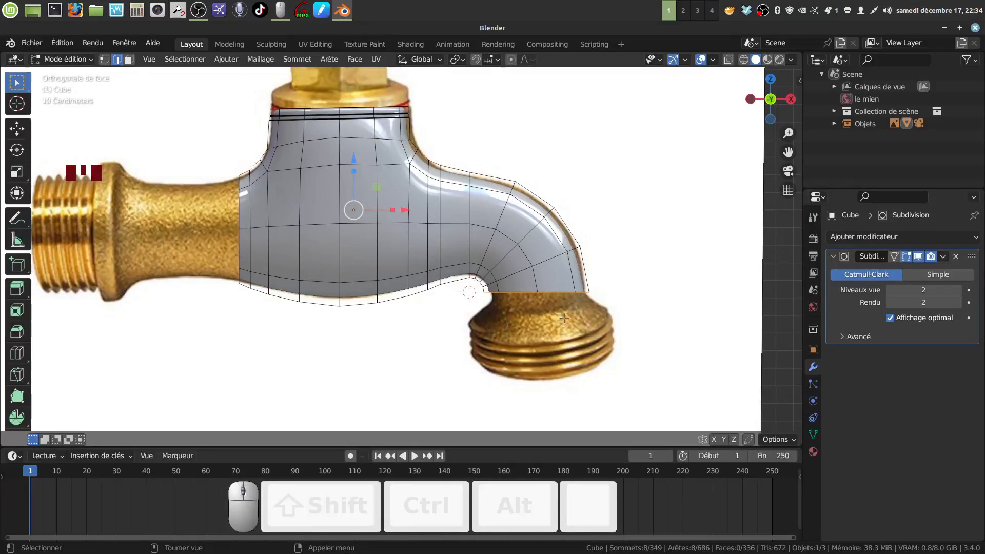
{"action": "key", "text": "e"}
{"action": "left_click", "coordinate": [534, 243]}
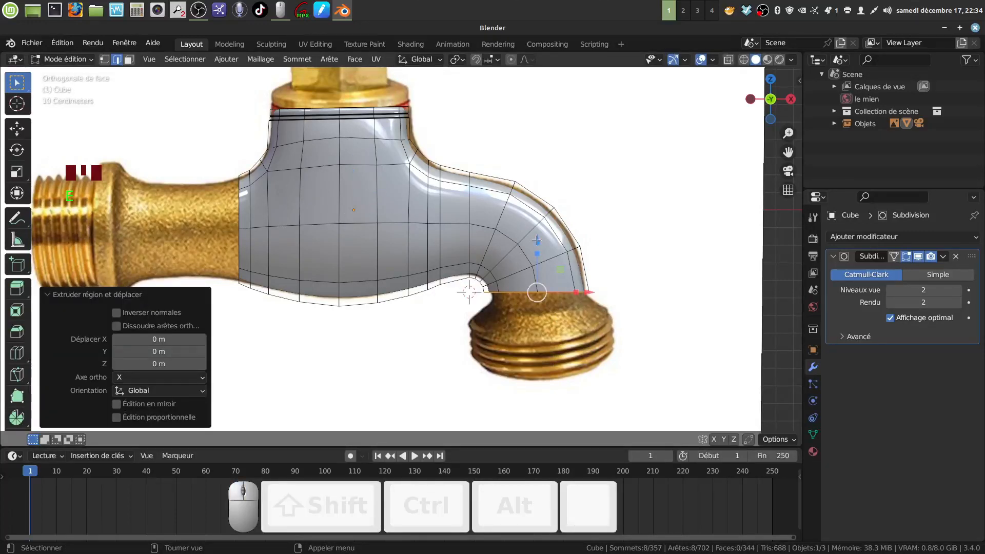
{"action": "key", "text": "g"}
{"action": "key", "text": "z"}
{"action": "left_click", "coordinate": [537, 251]}
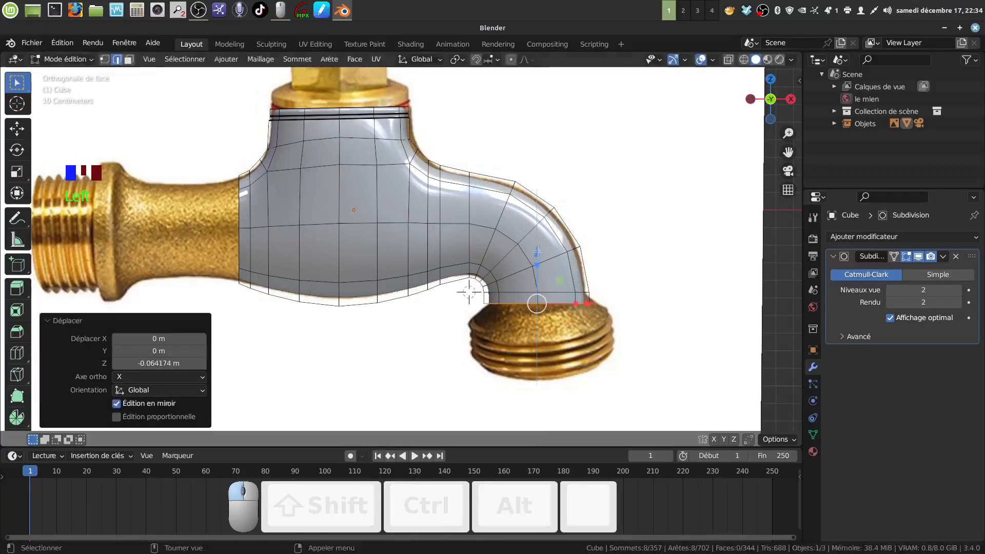
Add the adjacent edge loop to the selected end loop and rotate both about -6.18° in front view to match the photo
{"action": "middle_click_drag", "start_coordinate": [588, 347], "coordinate": [577, 336], "text": "shift"}
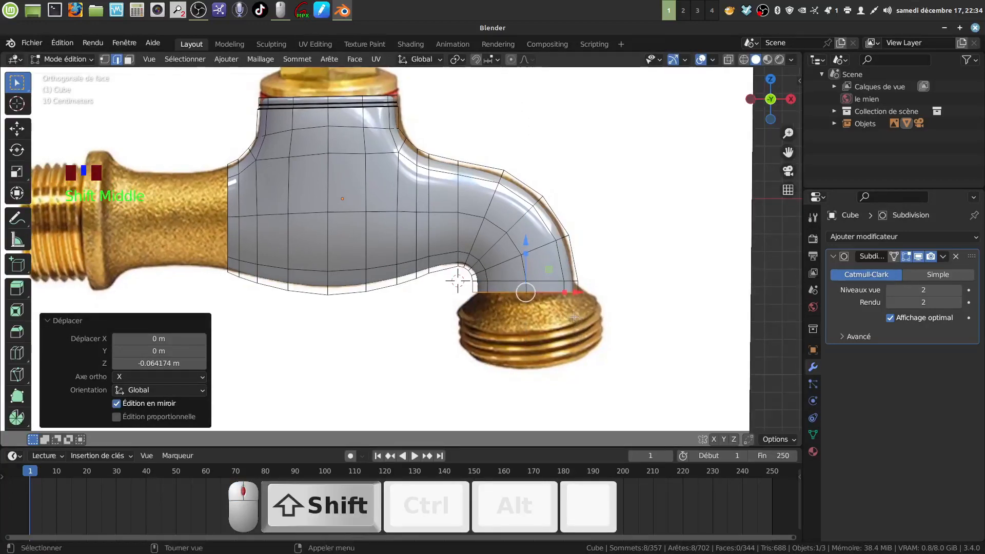
{"action": "left_click", "coordinate": [546, 282], "text": "alt+shift"}
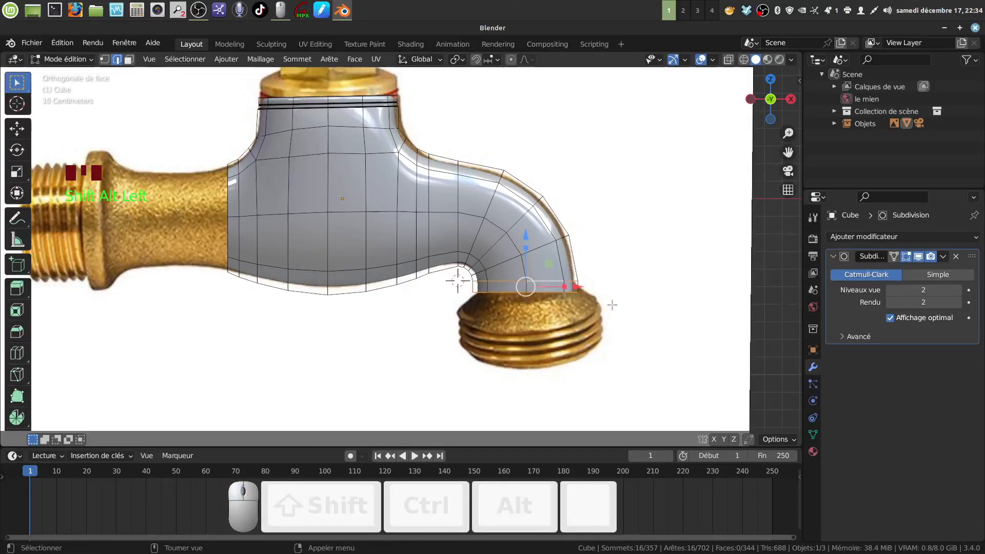
{"action": "key", "text": "KP_1"}
{"action": "key", "text": "r"}
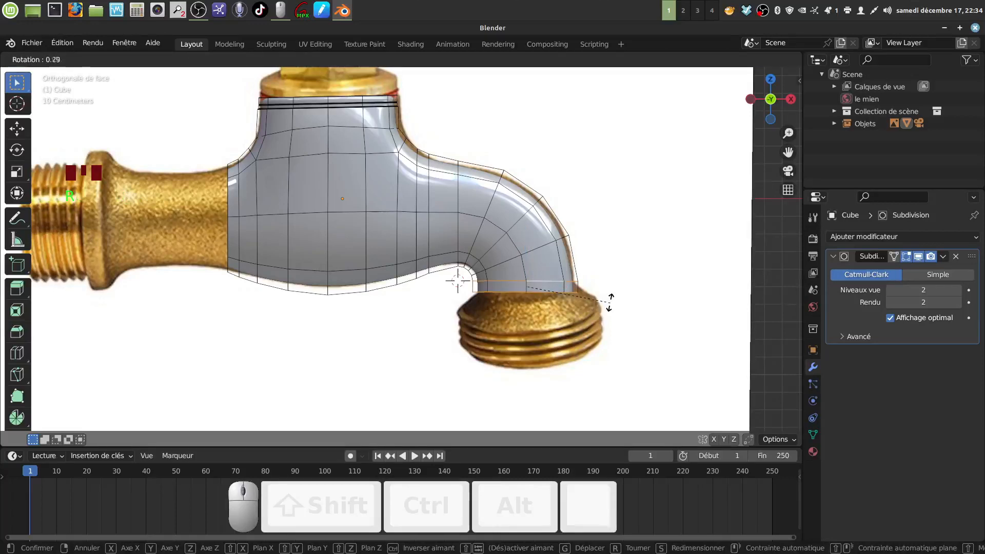
{"action": "left_click", "coordinate": [610, 293]}
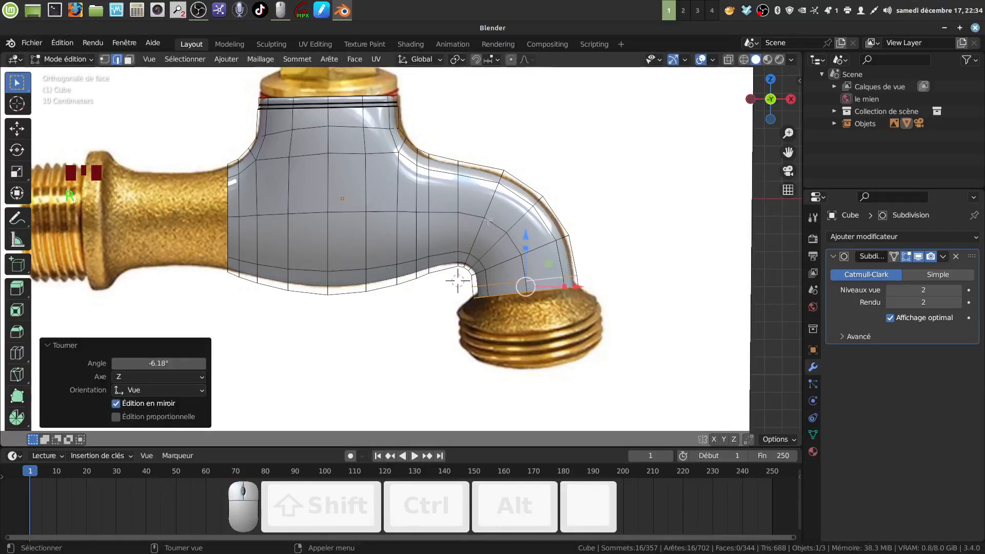
Raise the selected edge loop at the spout's outlet by about 0.015 m along Z
{"action": "left_click_drag", "start_coordinate": [523, 233], "coordinate": [528, 231]}
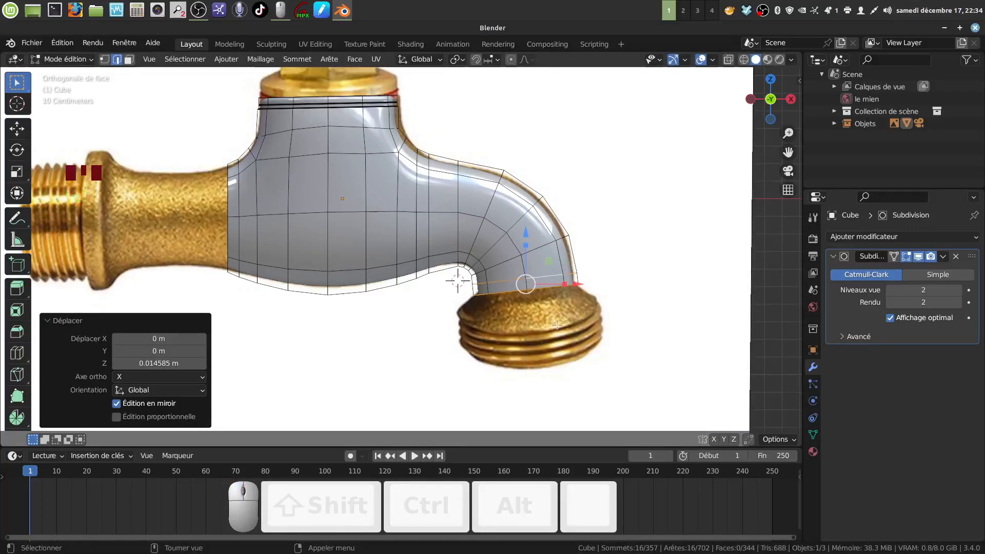
Extrude the open edge loop on the inlet side about -0.33 m along X and scale it by about 0.95
{"action": "scroll", "coordinate": [538, 303], "scroll_direction": "down", "scroll_amount": 1}
{"action": "middle_click_drag", "start_coordinate": [300, 318], "coordinate": [435, 342], "text": "shift"}
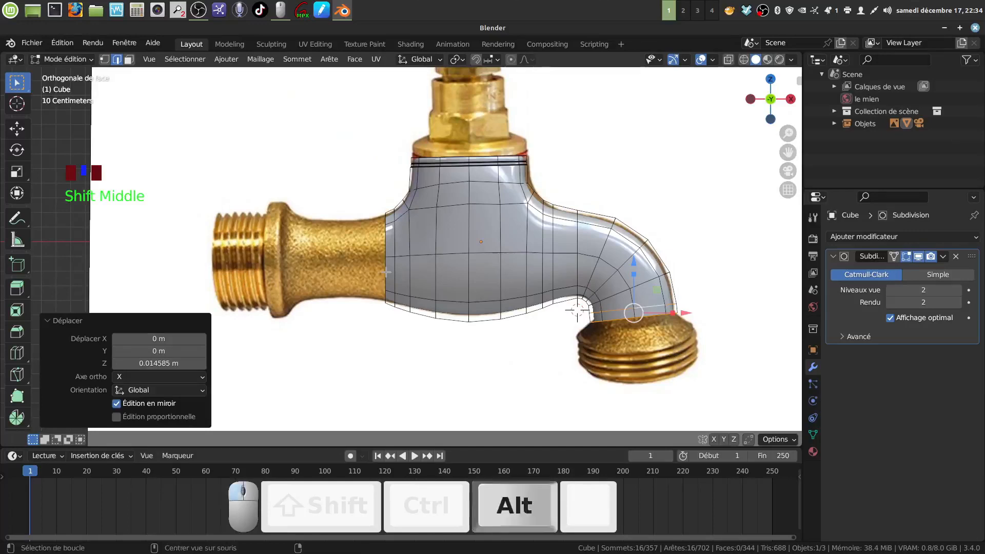
{"action": "left_click", "coordinate": [386, 271], "text": "alt"}
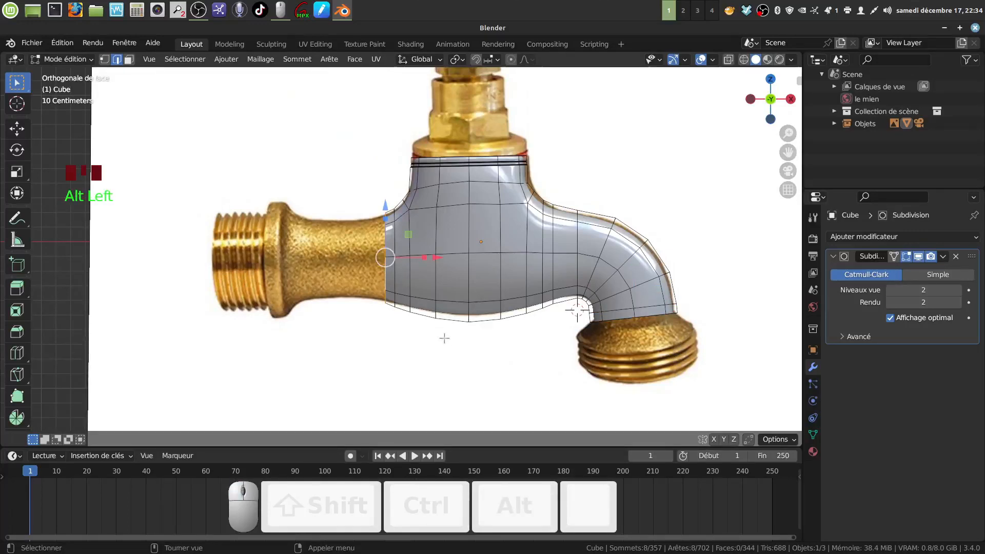
{"action": "key", "text": "e"}
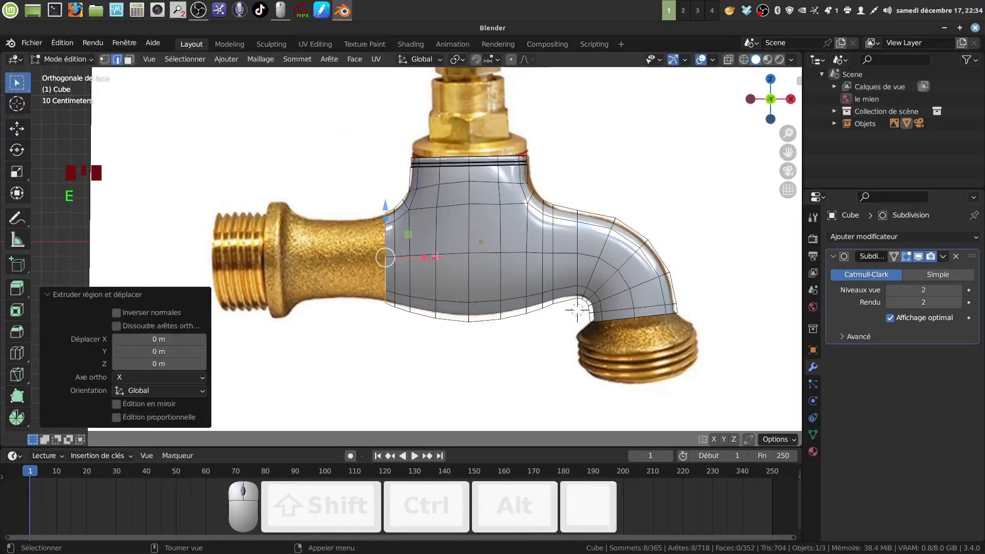
{"action": "left_click", "coordinate": [367, 323]}
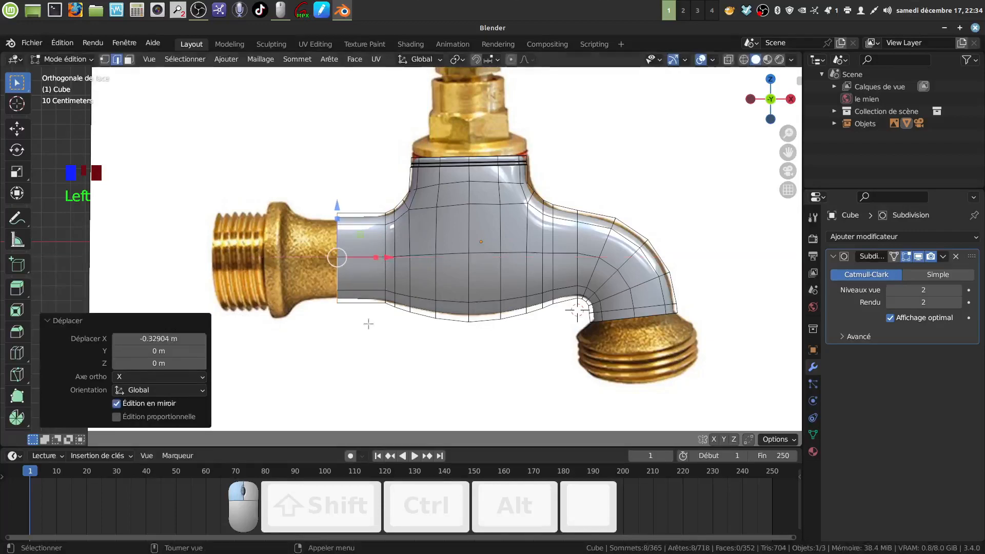
{"action": "key", "text": "s"}
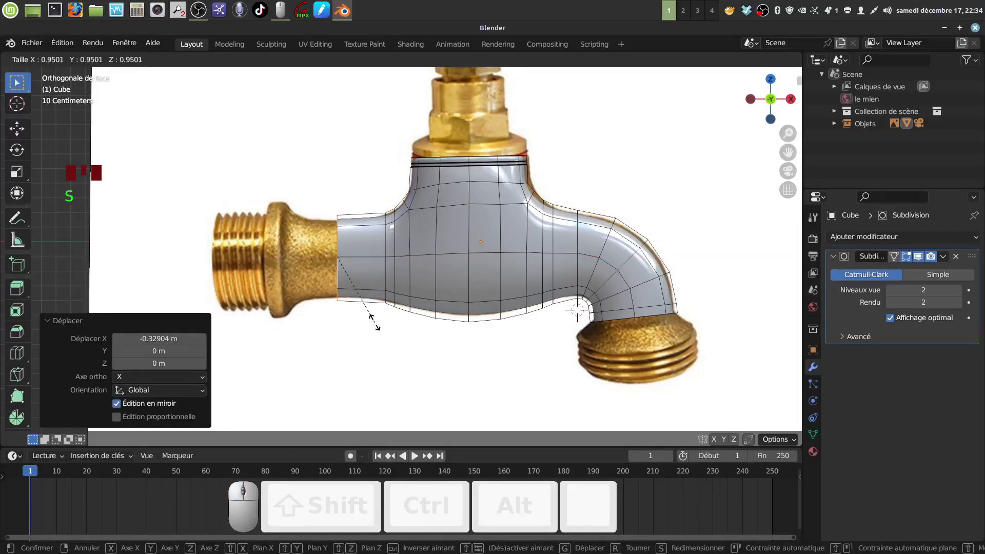
{"action": "left_click", "coordinate": [379, 322]}
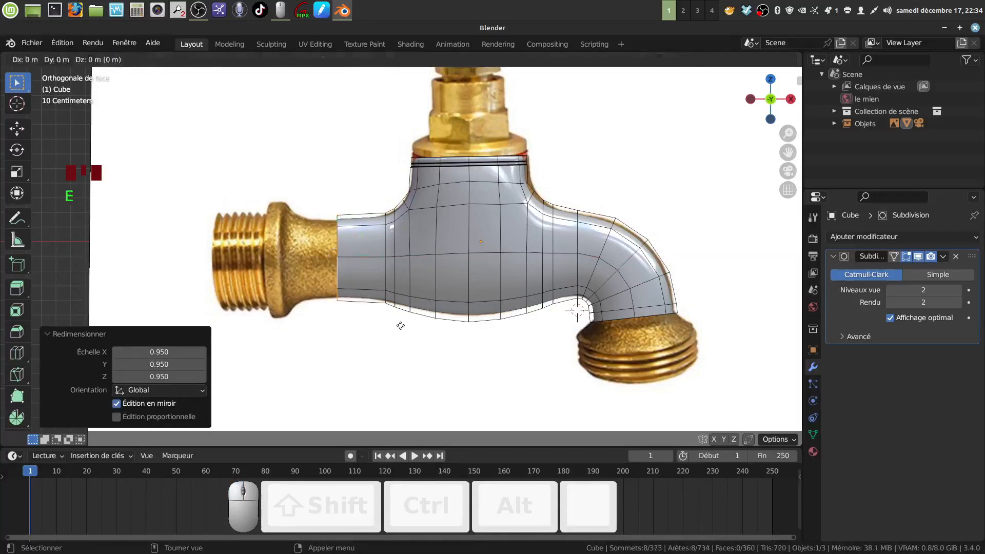
Extrude the inlet pipe's end loop another -0.27 m or so along X and scale it by about 1.09
{"action": "key", "text": "e"}
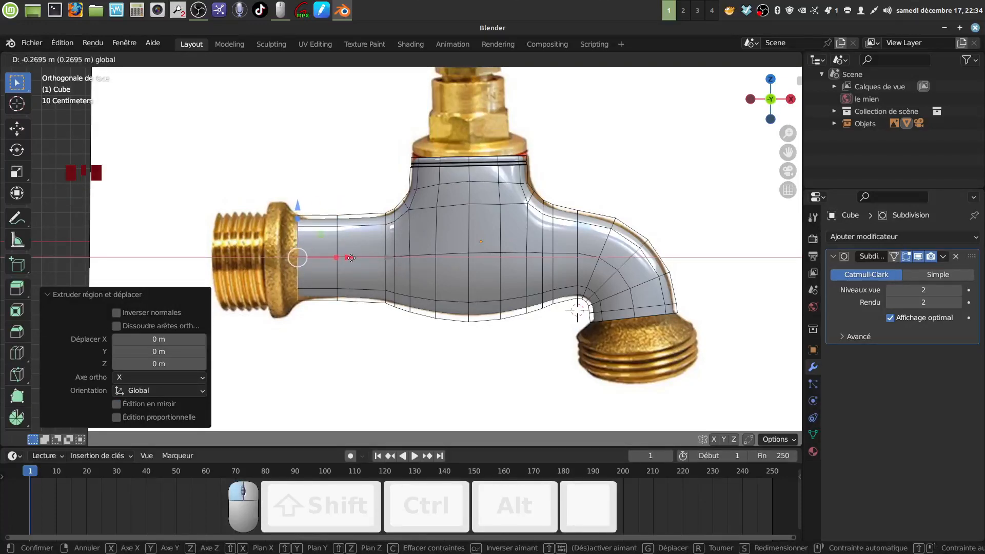
{"action": "left_click", "coordinate": [349, 259]}
{"action": "key", "text": "s"}
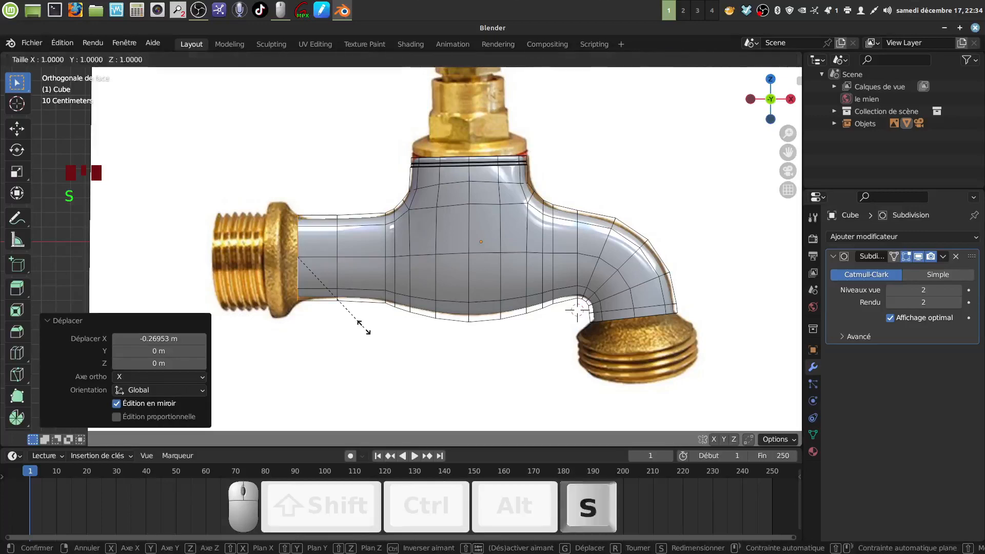
{"action": "left_click", "coordinate": [369, 335]}
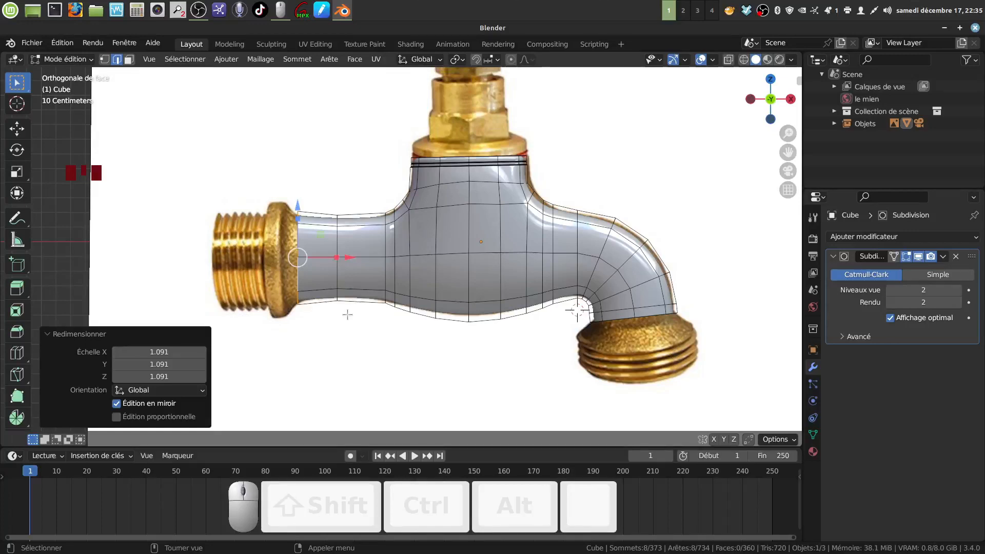
Extrude the pipe's end loop about -0.105 m along X and scale it by about 1.4 to flare the inlet
{"action": "key", "text": "e"}
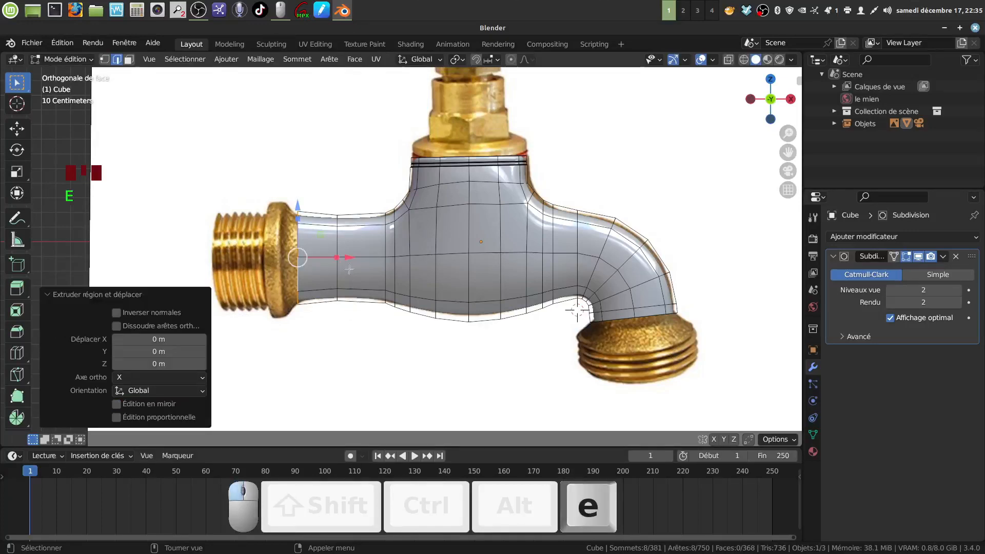
{"action": "left_click", "coordinate": [335, 260]}
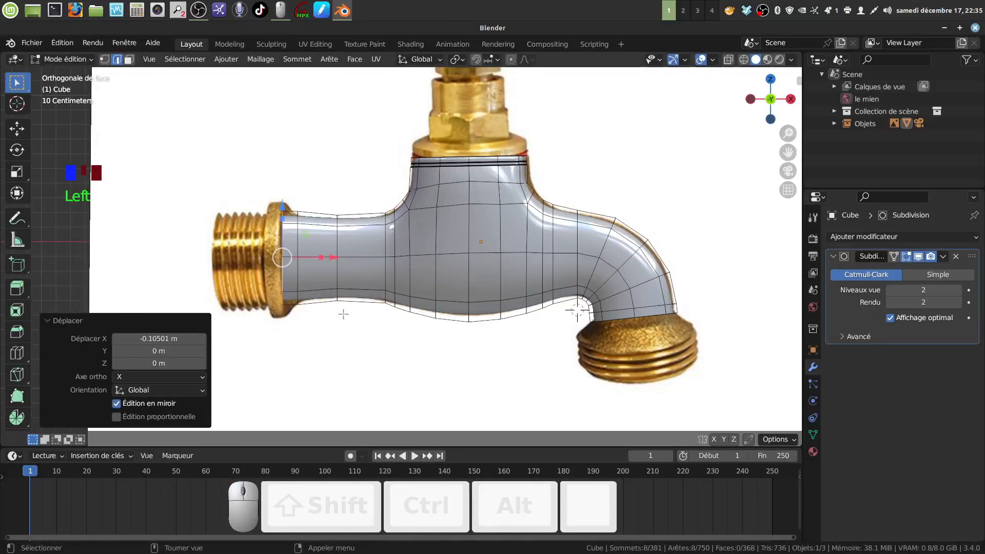
{"action": "key", "text": "s"}
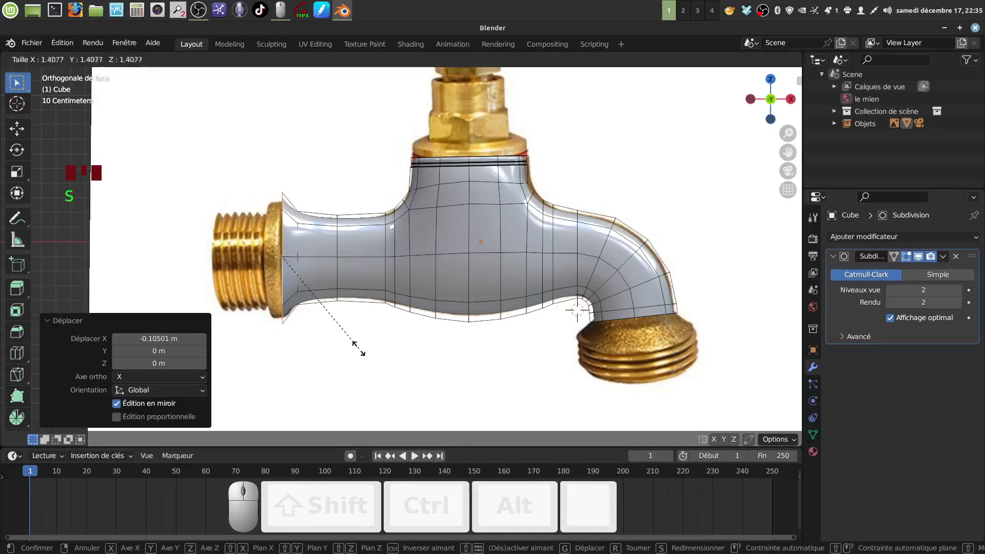
{"action": "left_click", "coordinate": [358, 347]}
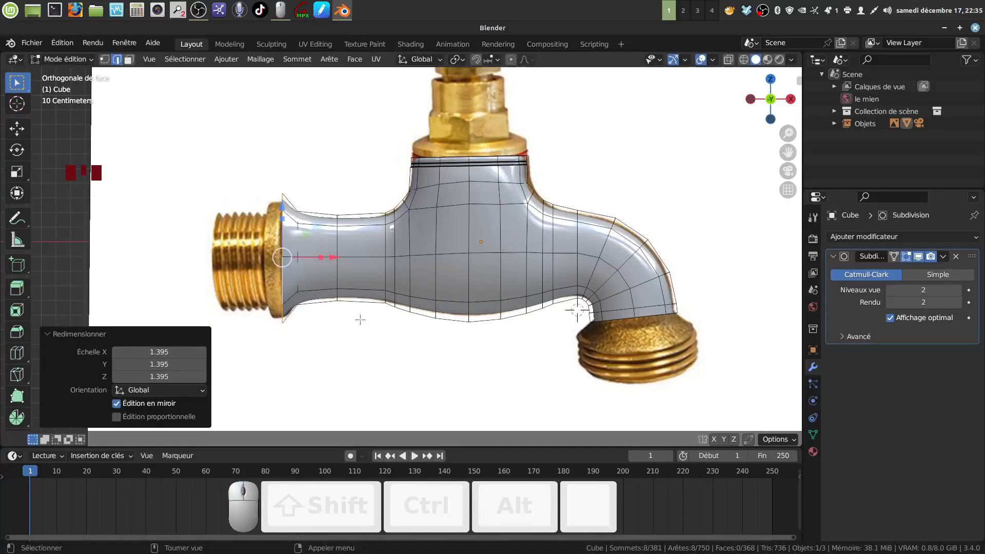
Extrude the flared end outward along X as a short collar, and extrude its rim inward with a scale of about 0.787
{"action": "key", "text": "e"}
{"action": "left_click_drag", "start_coordinate": [336, 258], "coordinate": [321, 258]}
{"action": "middle_click_drag", "start_coordinate": [355, 288], "coordinate": [462, 286]}
{"action": "key", "text": "e"}
{"action": "key", "text": "s"}
{"action": "left_click", "coordinate": [344, 311]}
Turn off the Subdivision modifier's viewport display and bevel the edge loop at the flare's base about 0.081 m with 3 segments
{"action": "scroll", "coordinate": [386, 305], "scroll_direction": "up", "scroll_amount": 1}
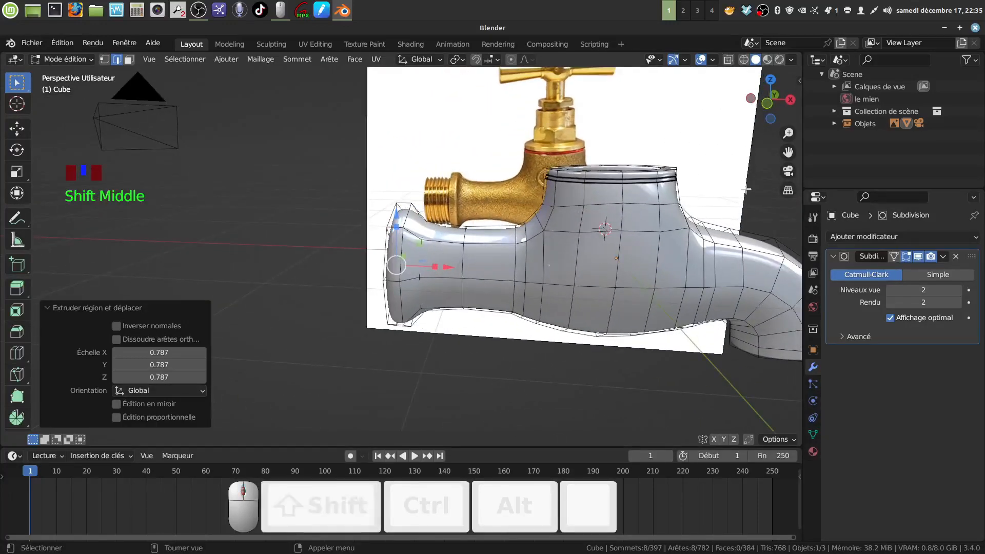
{"action": "left_click", "coordinate": [918, 257]}
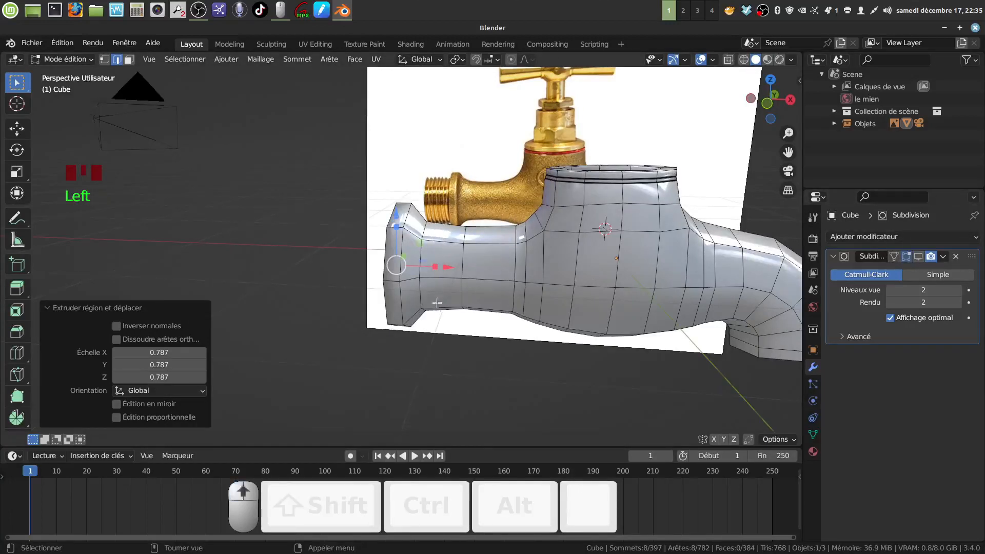
{"action": "scroll", "coordinate": [438, 303], "scroll_direction": "up", "scroll_amount": 2}
{"action": "middle_click_drag", "start_coordinate": [437, 303], "coordinate": [439, 318], "text": "shift"}
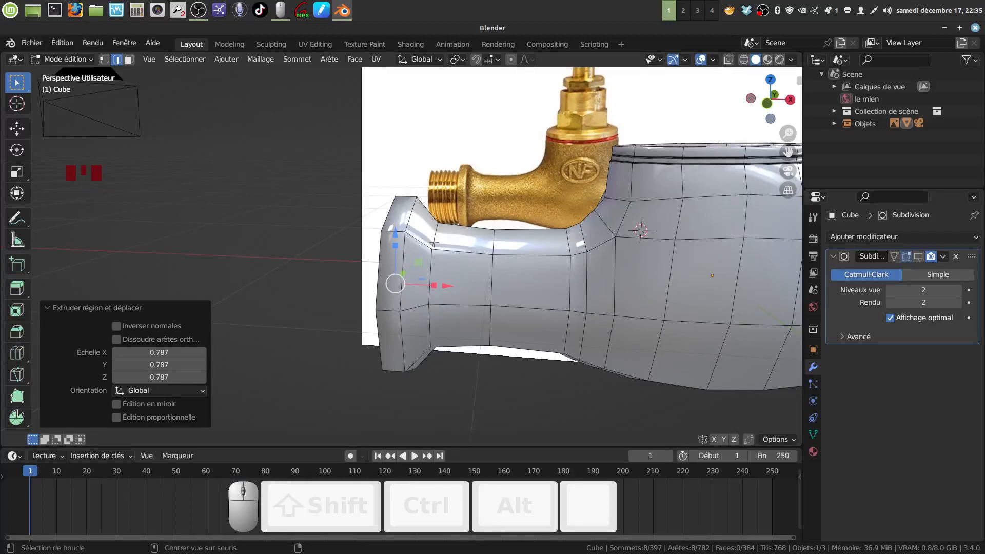
{"action": "left_click", "coordinate": [433, 245], "text": "alt"}
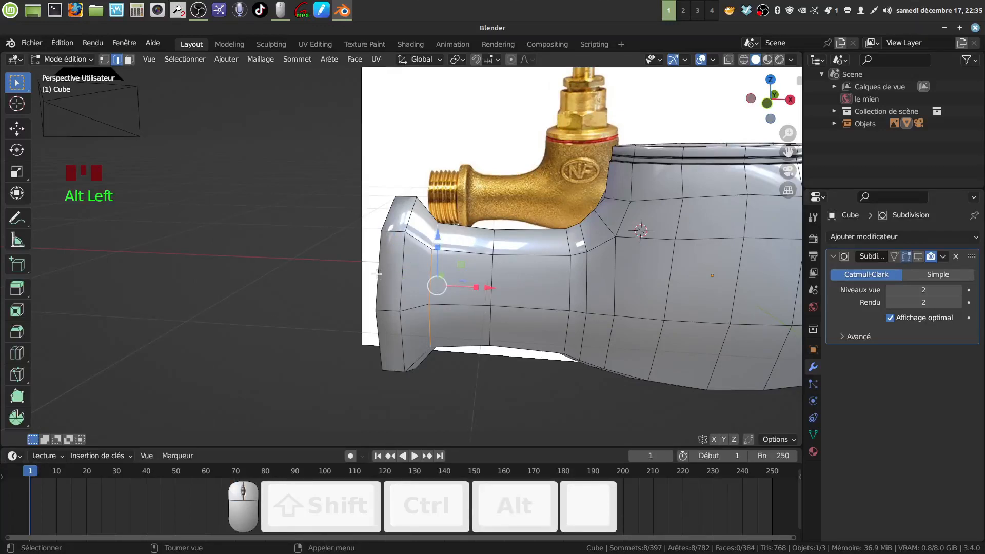
{"action": "key", "text": "ctrl+b"}
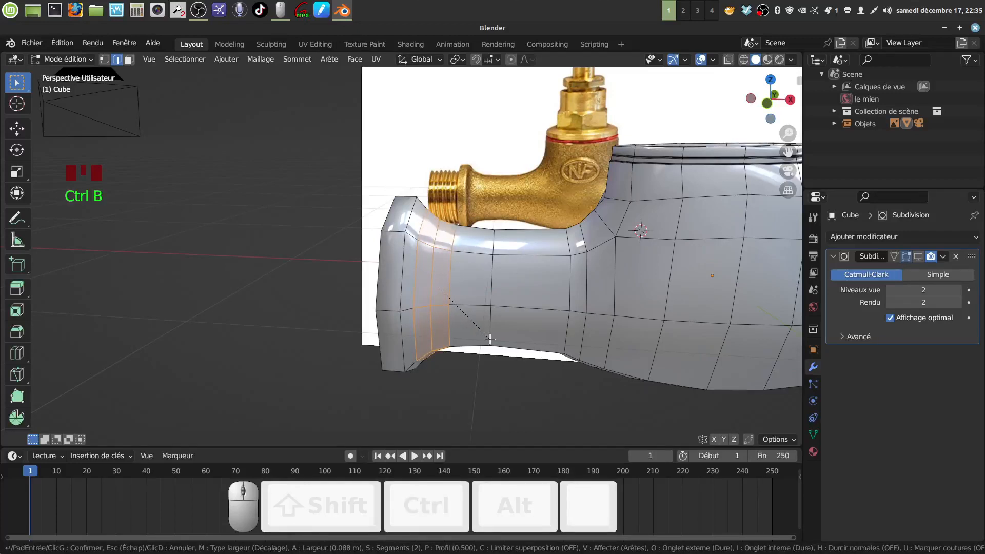
{"action": "scroll", "coordinate": [490, 339], "scroll_direction": "up", "scroll_amount": 1}
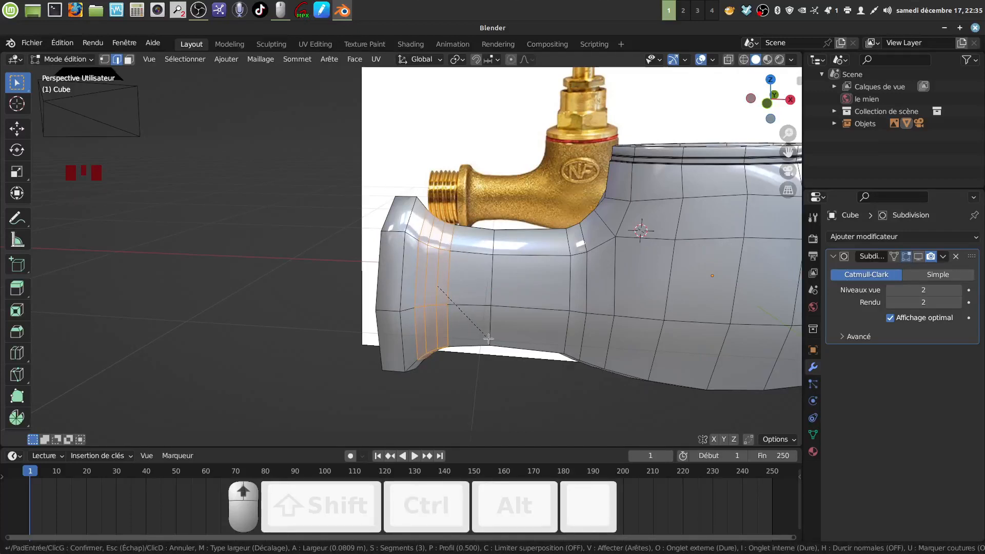
{"action": "left_click", "coordinate": [489, 339]}
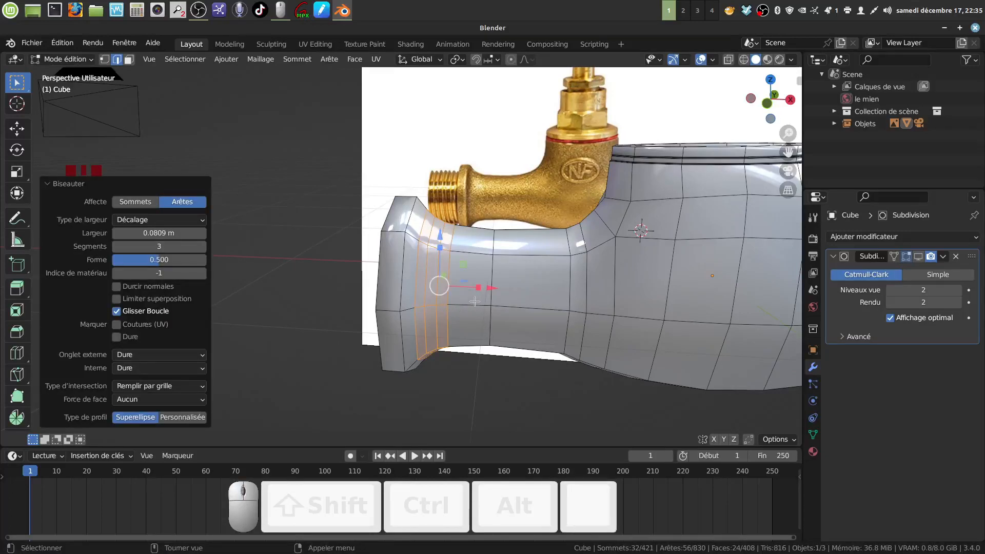
Turn the Subdivision modifier's viewport display back on, check the smoothed flare in Object Mode, and return to Edit Mode
{"action": "key", "text": "Tab"}
{"action": "left_click", "coordinate": [918, 256]}
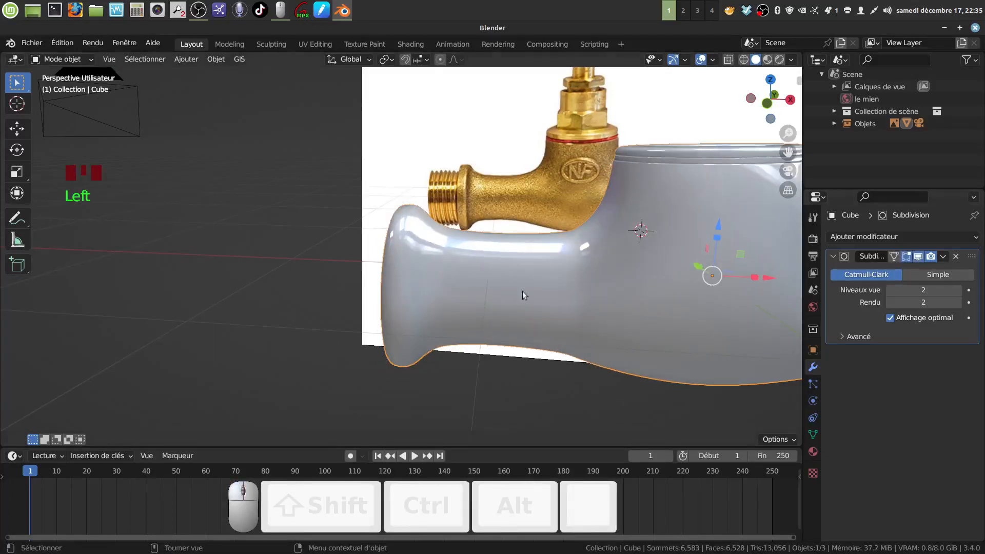
{"action": "key", "text": "Tab"}
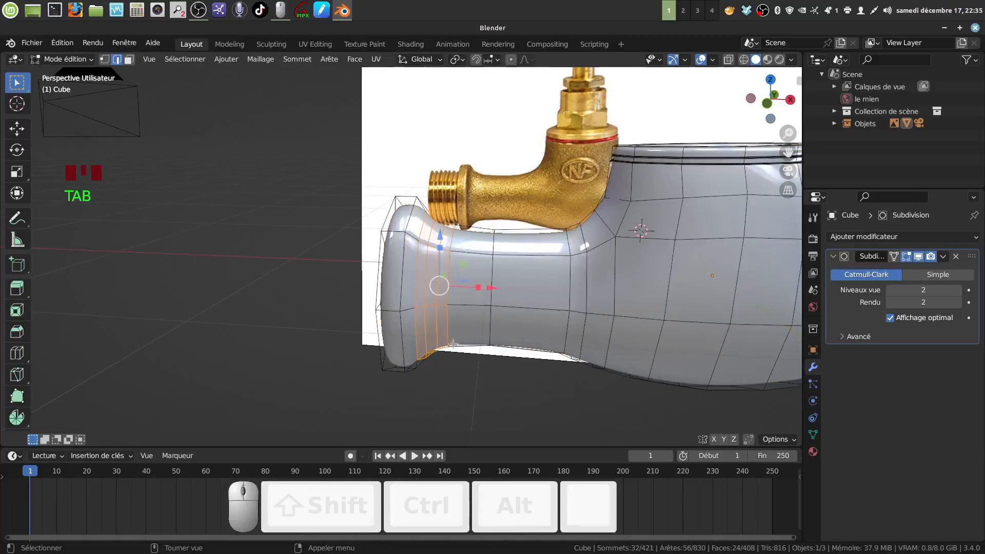
Bevel the two outer edge loops of the inlet collar about 0.0135 m with 3 segments
{"action": "scroll", "coordinate": [420, 286], "scroll_direction": "up", "scroll_amount": 2}
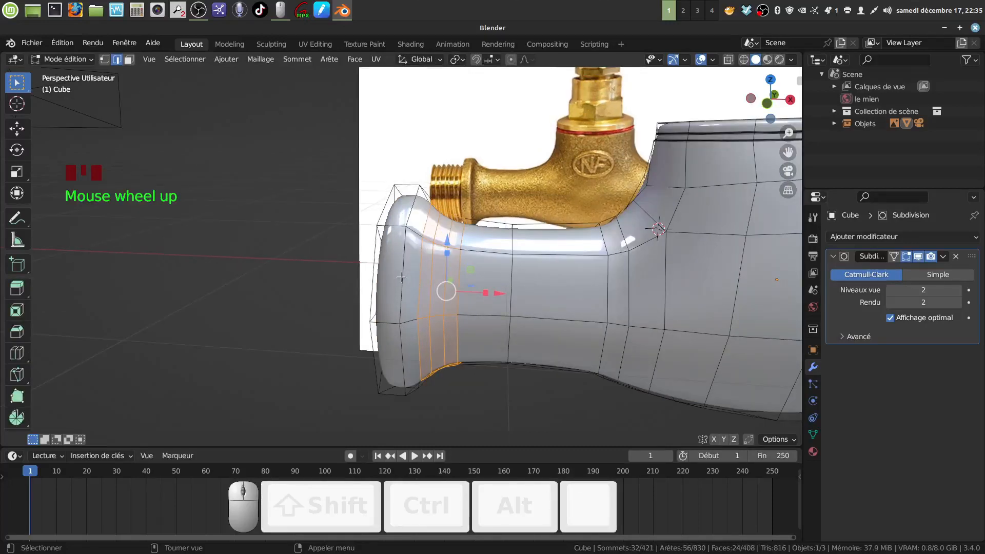
{"action": "left_click", "coordinate": [401, 277], "text": "alt"}
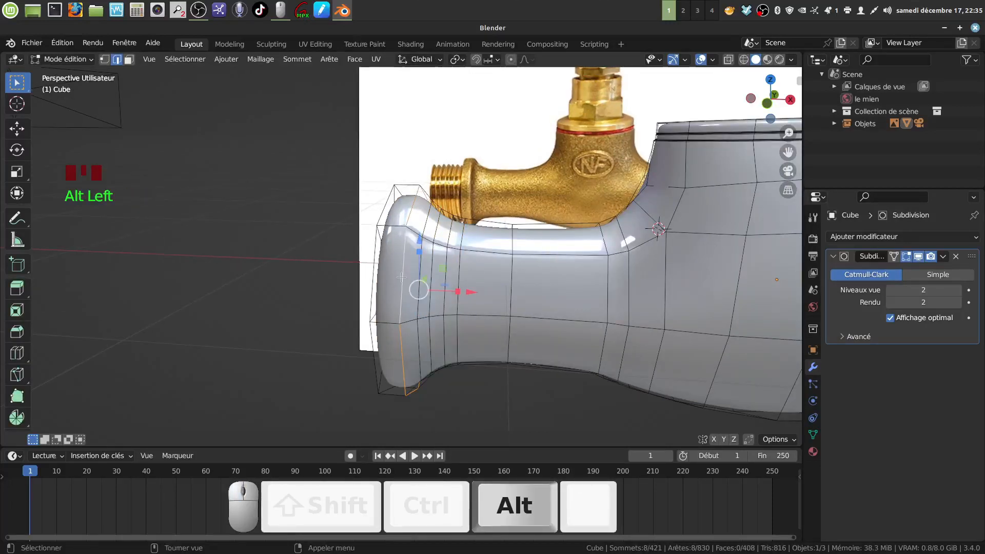
{"action": "left_click", "coordinate": [374, 290], "text": "alt+shift"}
{"action": "middle_click_drag", "start_coordinate": [373, 291], "coordinate": [418, 363]}
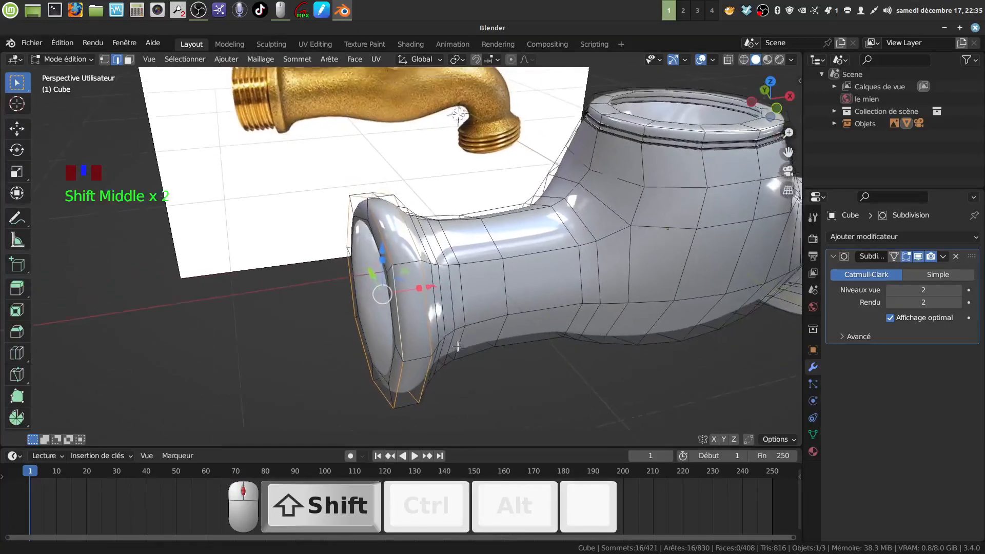
{"action": "key", "text": "ctrl+b"}
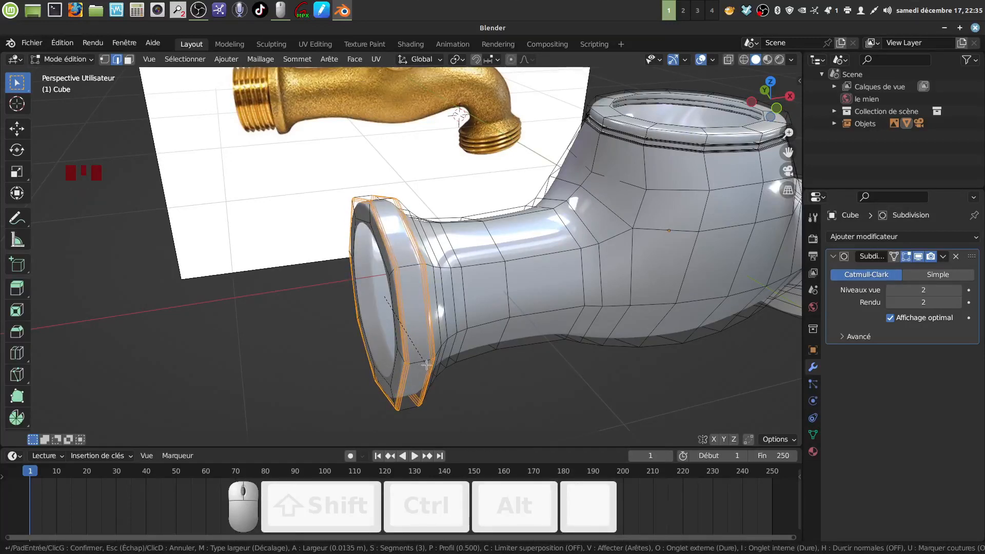
{"action": "left_click", "coordinate": [426, 364]}
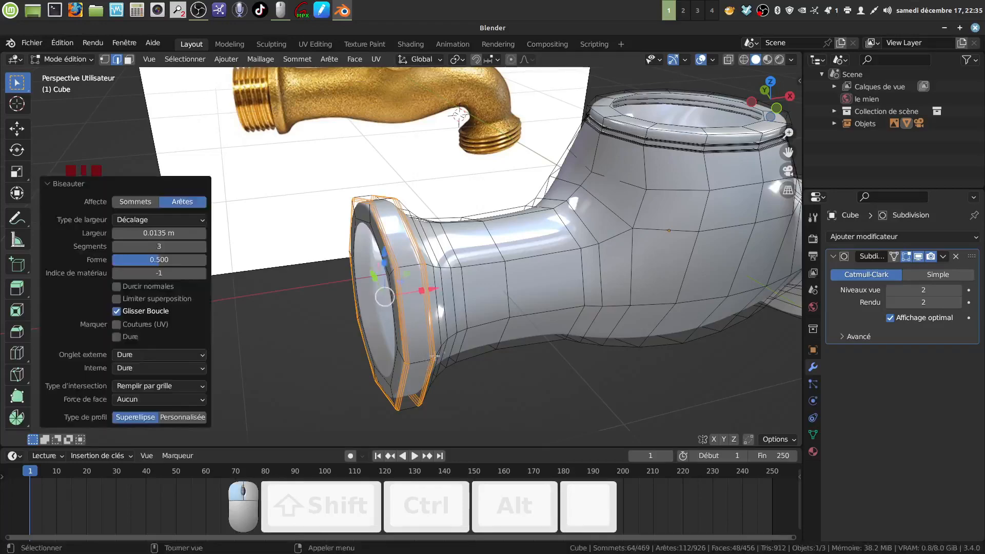
Leave Edit Mode and compare the smoothed tap body with the reference photo in front view
{"action": "middle_click_drag", "start_coordinate": [450, 349], "coordinate": [426, 305]}
{"action": "key", "text": "Tab"}
{"action": "scroll", "coordinate": [452, 322], "scroll_direction": "down", "scroll_amount": 4}
{"action": "middle_click_drag", "start_coordinate": [500, 332], "coordinate": [466, 291], "text": "shift"}
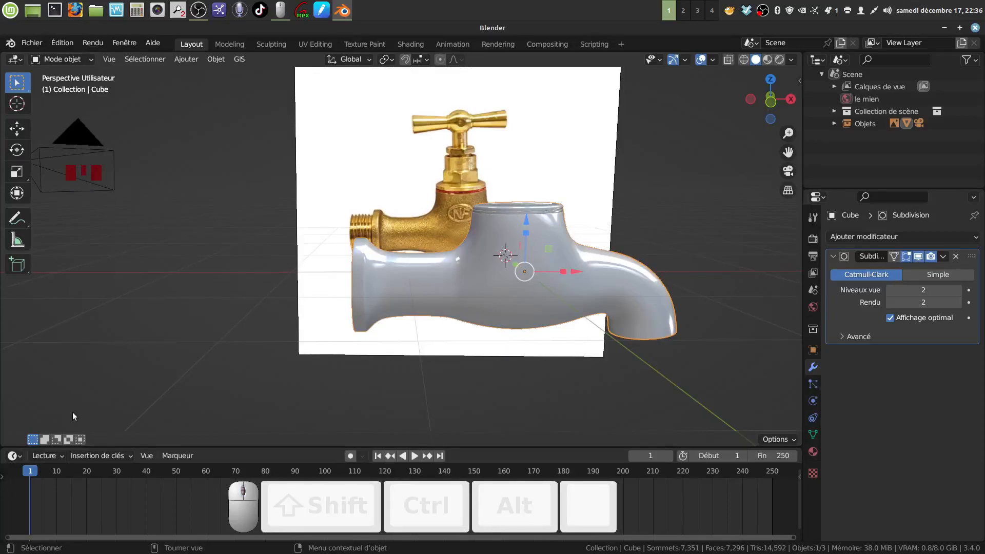
{"action": "key", "text": "KP_1"}
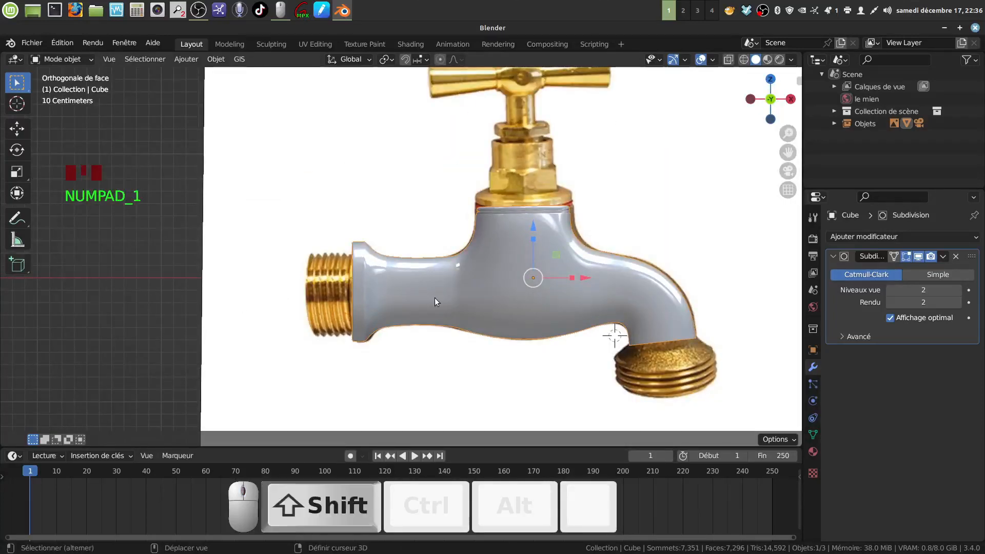
{"action": "middle_click_drag", "start_coordinate": [435, 301], "coordinate": [513, 296], "text": "shift"}
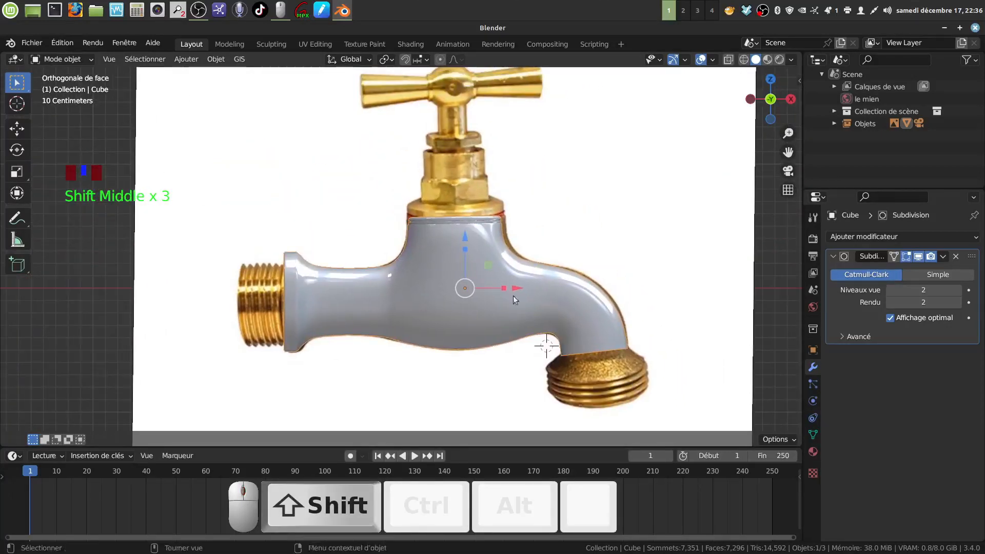
{"action": "middle_click_drag", "start_coordinate": [485, 261], "coordinate": [491, 301], "text": "shift"}
{"action": "scroll", "coordinate": [476, 356], "scroll_direction": "up", "scroll_amount": 2}
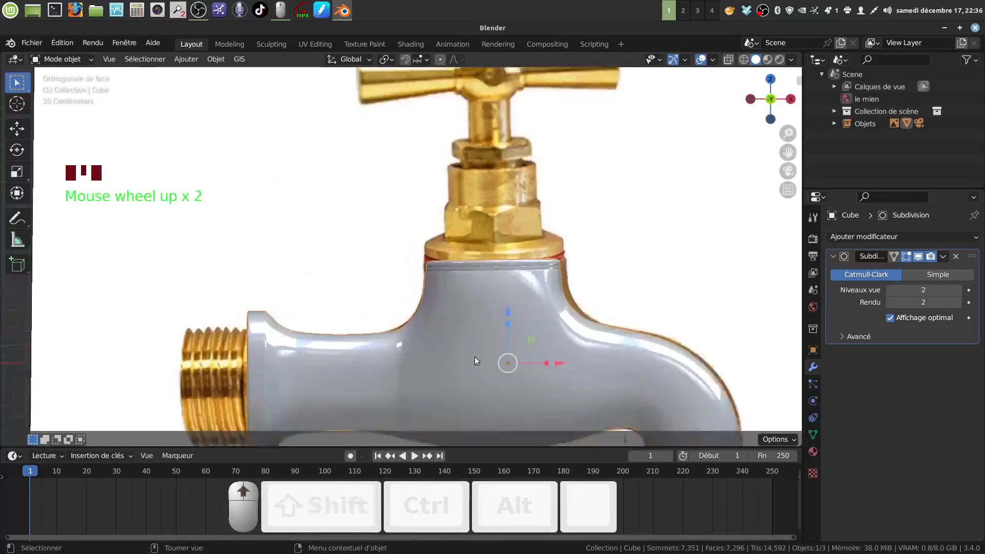
{"action": "middle_click_drag", "start_coordinate": [476, 356], "coordinate": [424, 264], "text": "shift"}
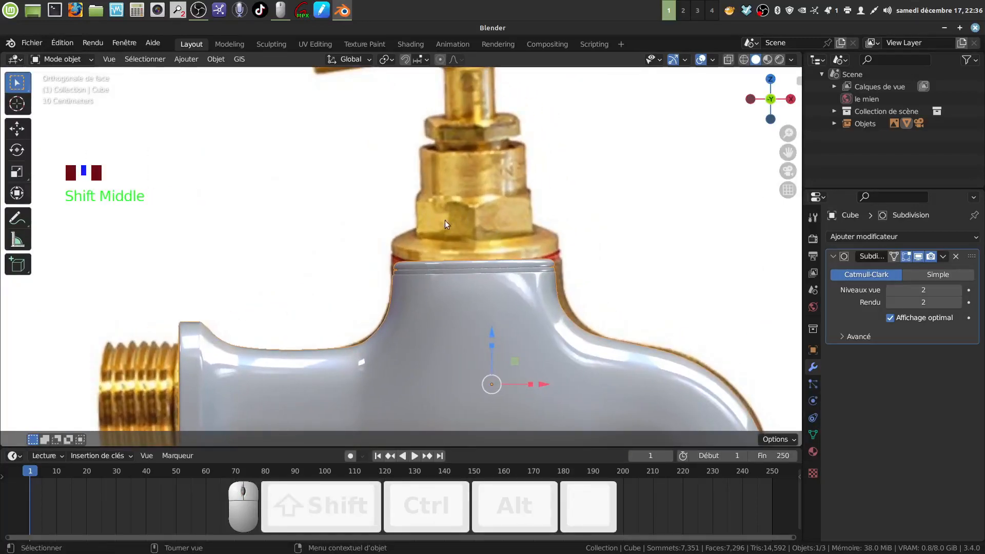
Examine the tap body and its upper opening from above in perspective
{"action": "mouse_move", "coordinate": [475, 244]}
{"action": "middle_mouse_down"}
{"action": "mouse_move", "coordinate": [479, 288]}
{"action": "mouse_move", "coordinate": [478, 253]}
{"action": "middle_mouse_up"}
{"action": "scroll", "coordinate": [481, 294], "scroll_direction": "down", "scroll_amount": 3}
{"action": "scroll", "coordinate": [467, 296], "scroll_direction": "down", "scroll_amount": 3}
{"action": "scroll", "coordinate": [467, 297], "scroll_direction": "down", "scroll_amount": 2}
{"action": "middle_click_drag", "start_coordinate": [457, 325], "coordinate": [472, 282], "text": "shift"}
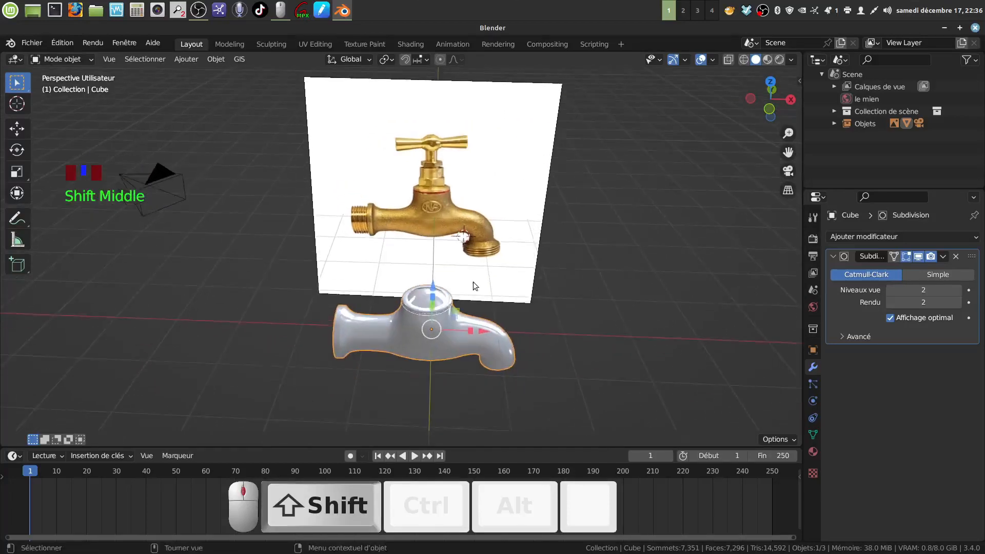
{"action": "scroll", "coordinate": [481, 348], "scroll_direction": "up", "scroll_amount": 3}
{"action": "middle_click_drag", "start_coordinate": [481, 348], "coordinate": [449, 284], "text": "shift"}
{"action": "scroll", "coordinate": [445, 341], "scroll_direction": "up", "scroll_amount": 3}
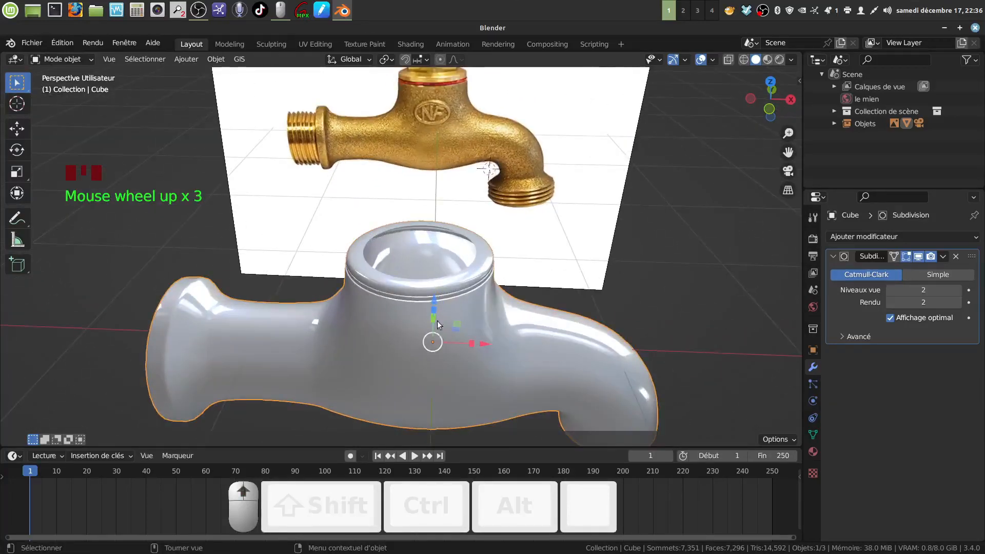
In Edit Mode, raise the inner edge loop of the tap body's upper opening about 0.0355 m along Z
{"action": "mouse_move", "coordinate": [438, 325]}
{"action": "middle_mouse_down"}
{"action": "mouse_move", "coordinate": [434, 308]}
{"action": "mouse_move", "coordinate": [429, 323]}
{"action": "middle_mouse_up"}
{"action": "key", "text": "Tab"}
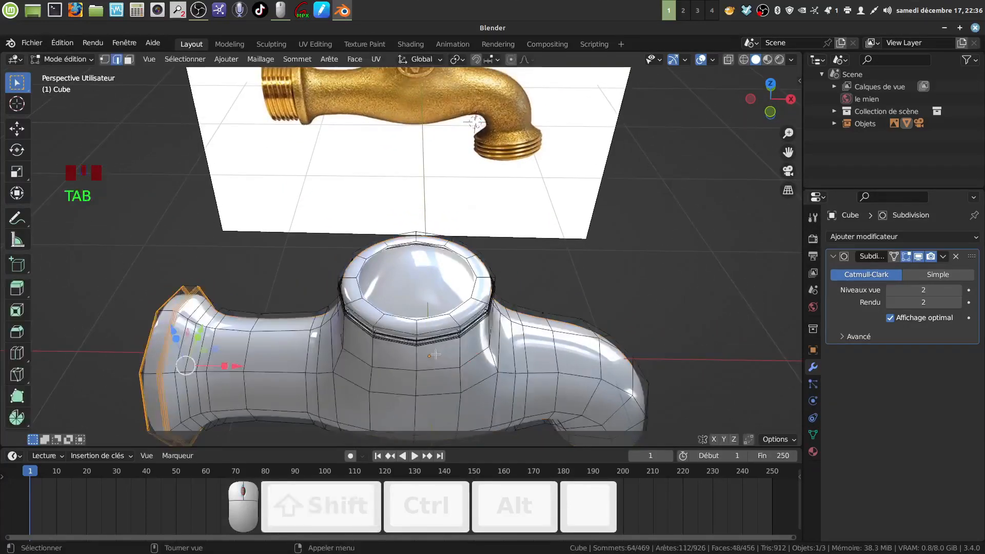
{"action": "left_click", "coordinate": [404, 318], "text": "alt"}
{"action": "middle_click_drag", "start_coordinate": [405, 319], "coordinate": [427, 203]}
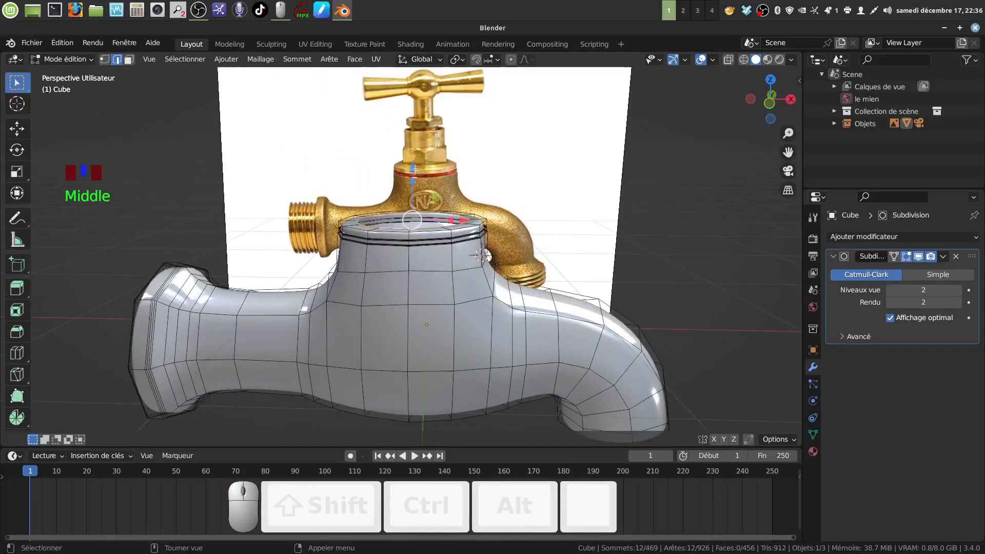
{"action": "left_click_drag", "start_coordinate": [414, 170], "coordinate": [413, 162]}
{"action": "middle_click_drag", "start_coordinate": [413, 162], "coordinate": [478, 280]}
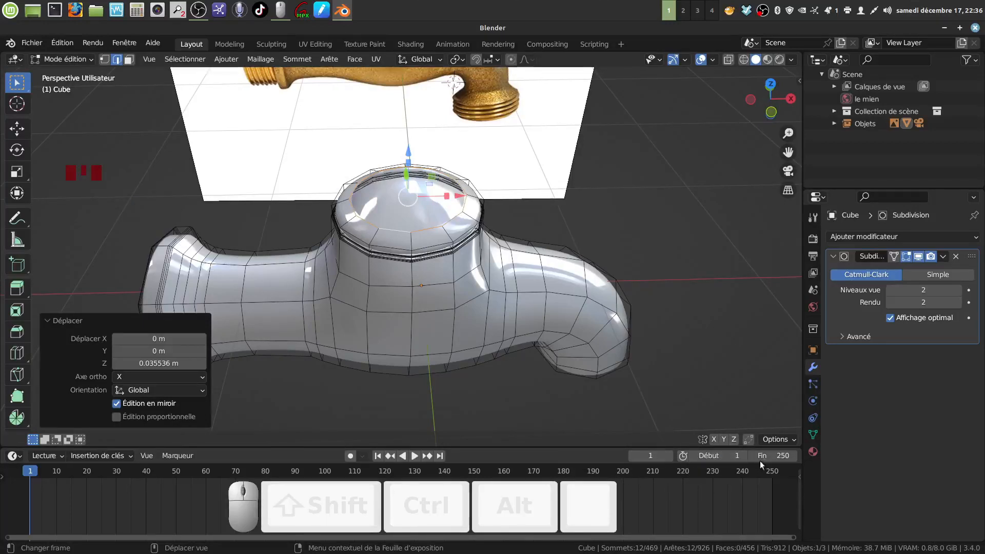
Deselect the mesh, leave Edit Mode and compare the smoothed upper opening with the reference photo
{"action": "scroll", "coordinate": [679, 377], "scroll_direction": "down", "scroll_amount": 2}
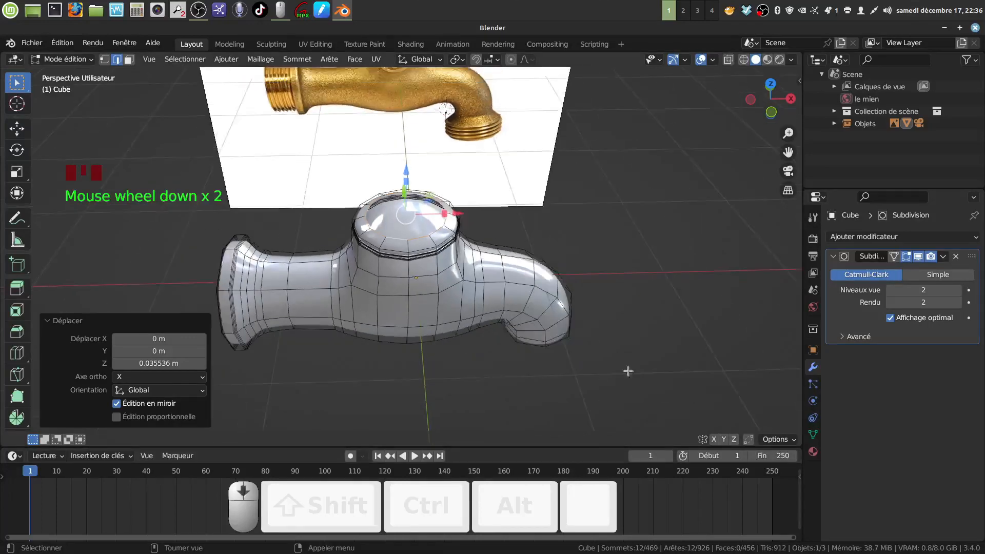
{"action": "scroll", "coordinate": [561, 346], "scroll_direction": "down", "scroll_amount": 1}
{"action": "middle_click_drag", "start_coordinate": [559, 344], "coordinate": [410, 216], "text": "shift"}
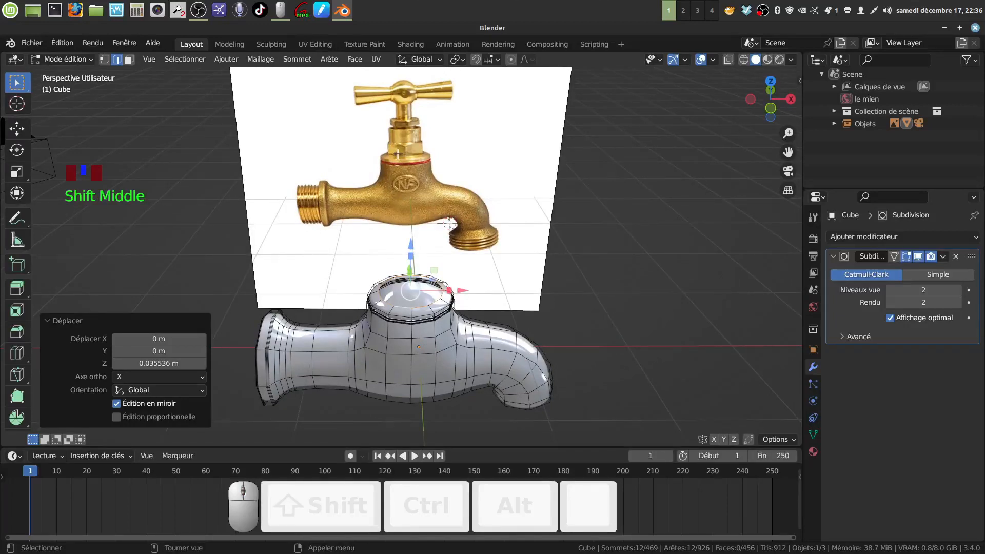
{"action": "middle_click", "coordinate": [423, 318]}
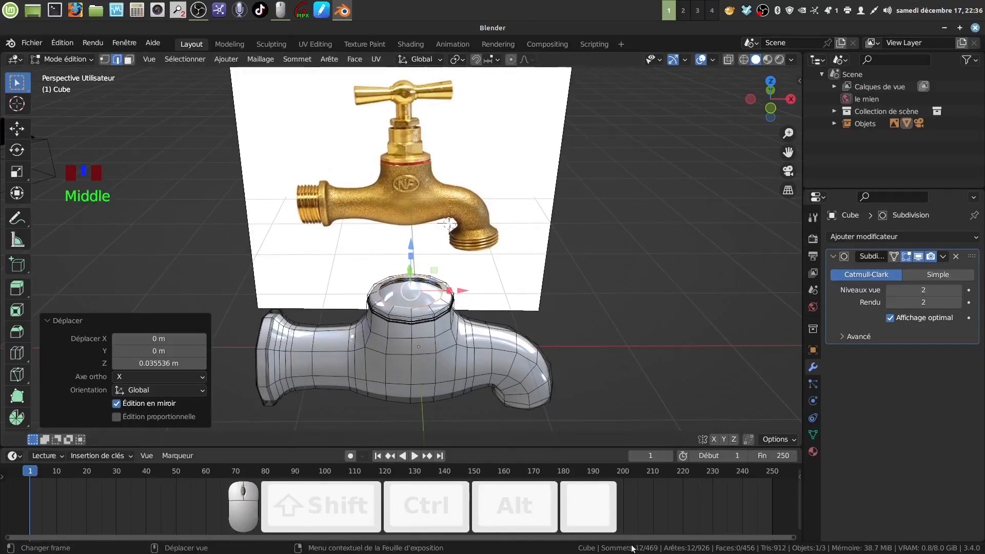
{"action": "middle_click_drag", "start_coordinate": [585, 355], "coordinate": [573, 331], "text": "shift"}
{"action": "left_click", "coordinate": [590, 327]}
{"action": "key", "text": "Tab"}
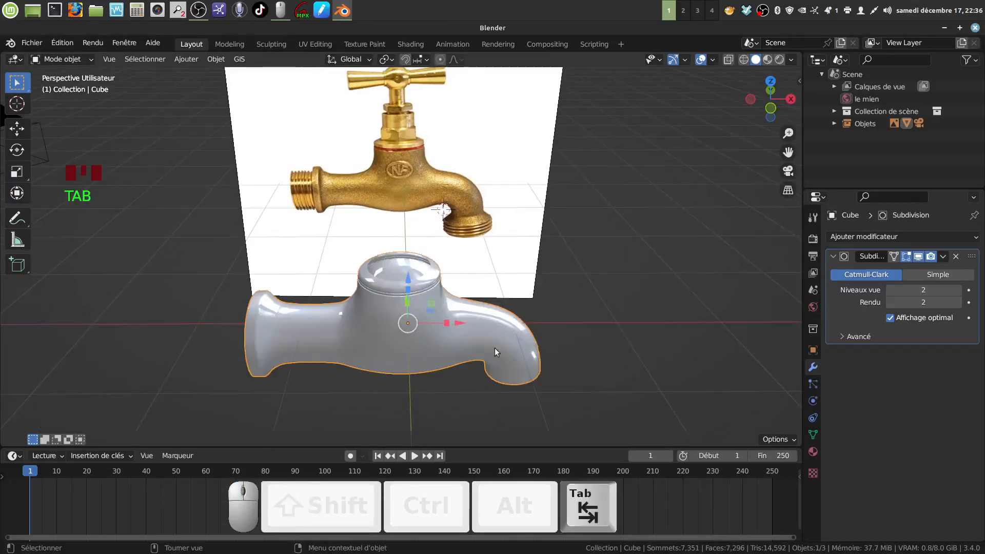
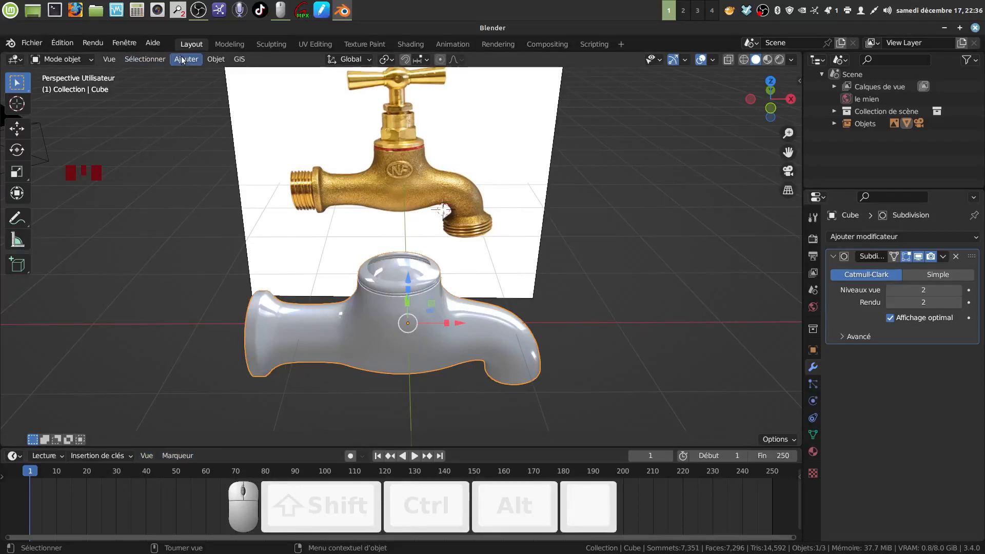
Select the inner edge loop of the upper opening in Edit Mode and snap the 3D cursor to the selection
{"action": "scroll", "coordinate": [460, 318], "scroll_direction": "up", "scroll_amount": 4}
{"action": "key", "text": "Tab"}
{"action": "middle_click_drag", "start_coordinate": [460, 318], "coordinate": [435, 343]}
{"action": "scroll", "coordinate": [435, 342], "scroll_direction": "up", "scroll_amount": 3}
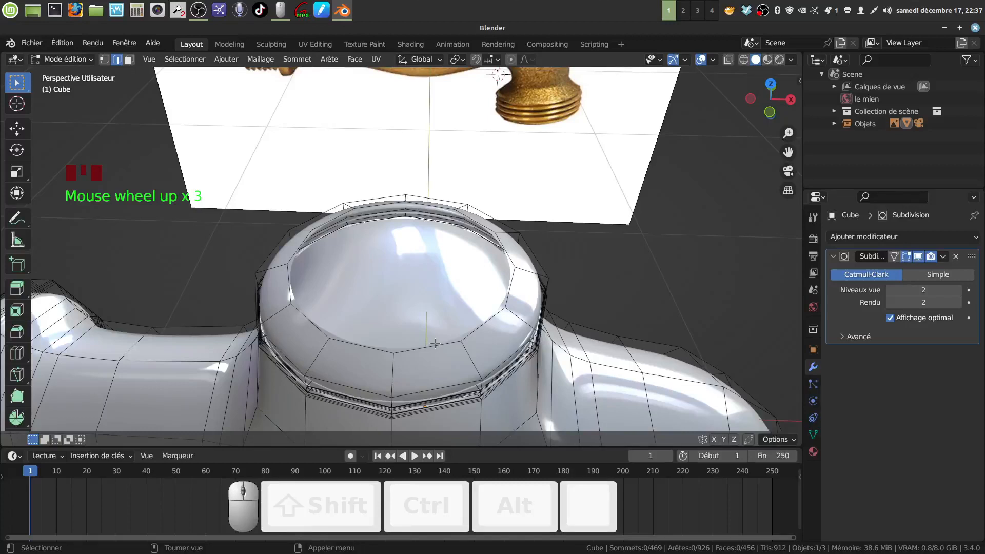
{"action": "left_click", "coordinate": [436, 344], "text": "alt"}
{"action": "scroll", "coordinate": [435, 343], "scroll_direction": "down", "scroll_amount": 5}
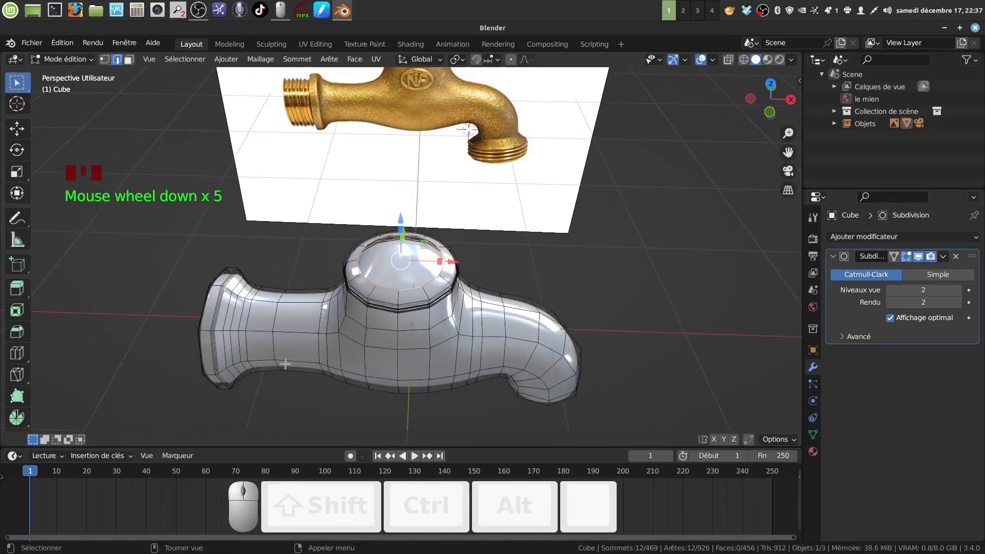
{"action": "key", "text": "shift+s"}
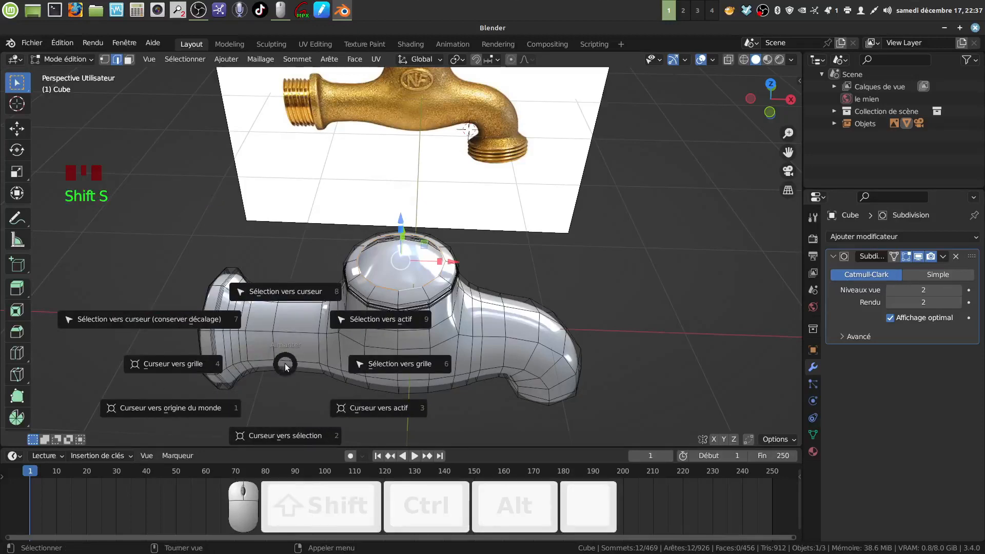
{"action": "left_click", "coordinate": [283, 437]}
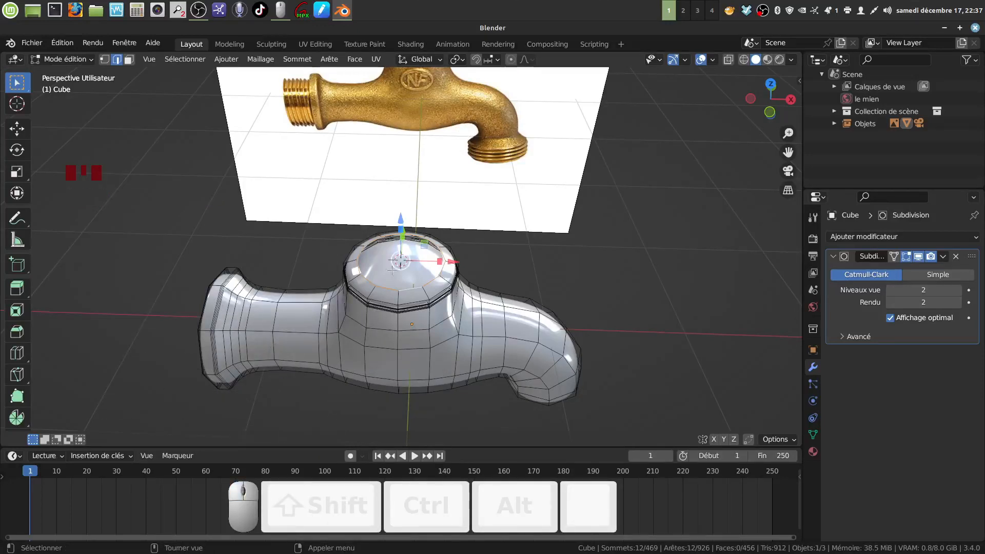
Return to Object Mode and add a mesh circle with 6 vertices at the 3D cursor
{"action": "key", "text": "Tab"}
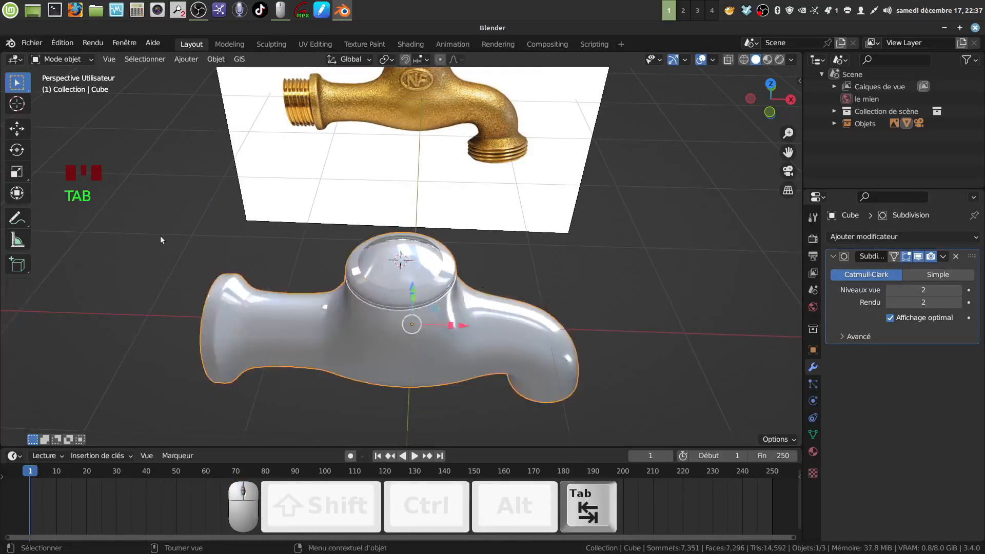
{"action": "middle_click_drag", "start_coordinate": [446, 255], "coordinate": [433, 271], "text": "shift"}
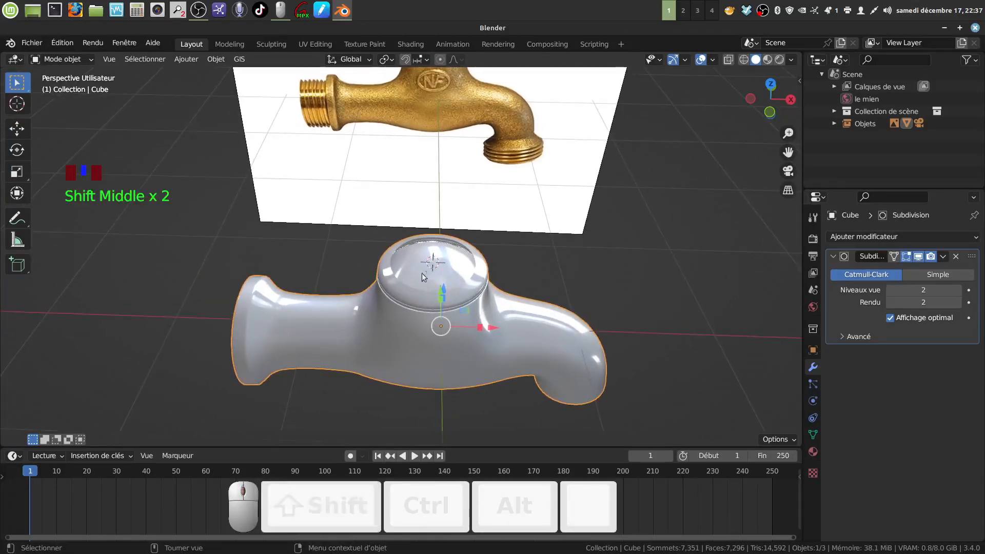
{"action": "left_click", "coordinate": [186, 59]}
{"action": "mouse_move", "coordinate": [196, 76]}
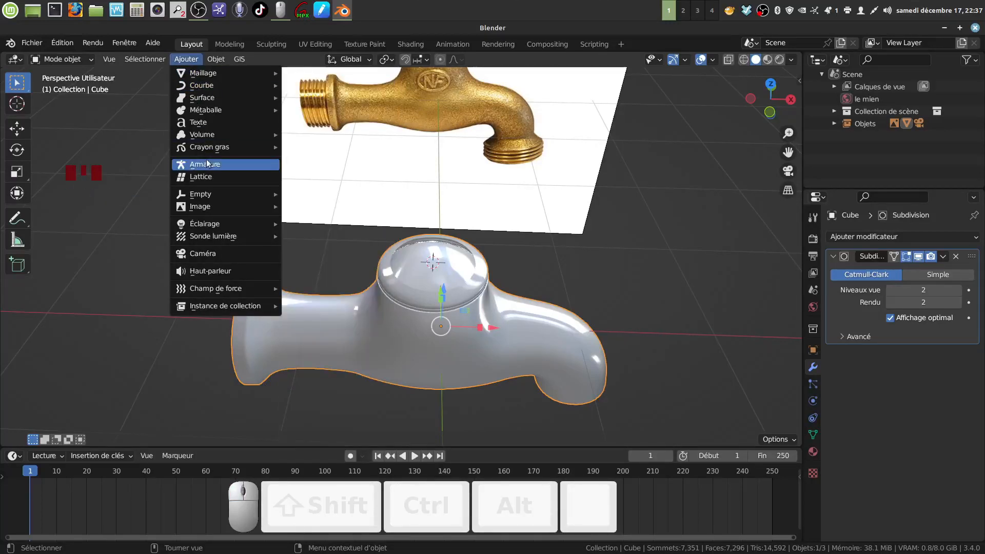
{"action": "mouse_move", "coordinate": [205, 97]}
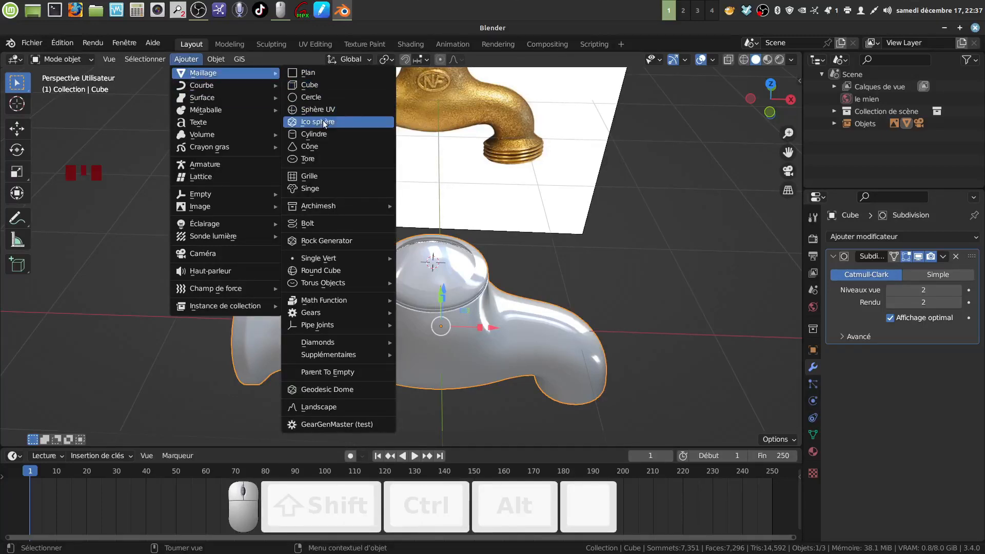
{"action": "left_click", "coordinate": [311, 97]}
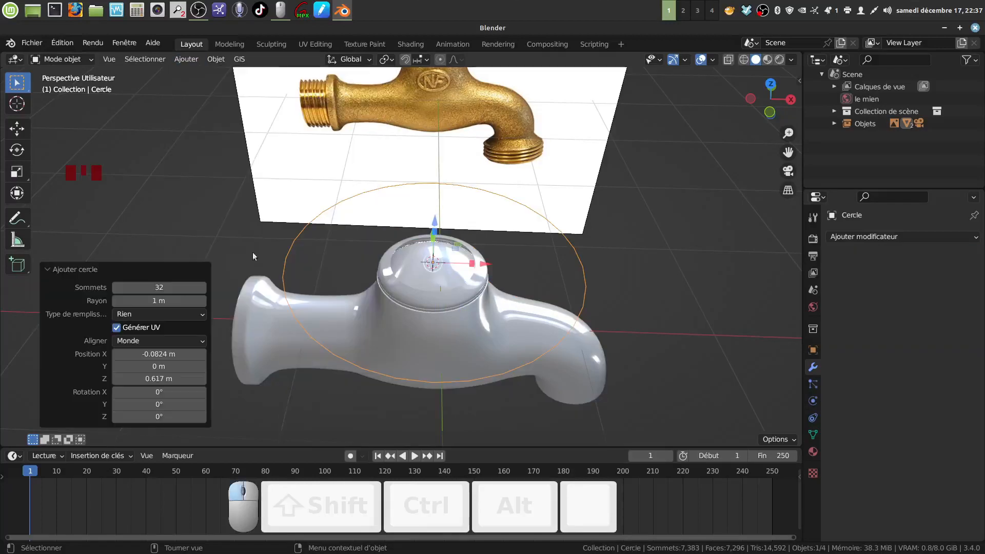
{"action": "left_click", "coordinate": [166, 288]}
{"action": "key", "text": "BackSpace"}
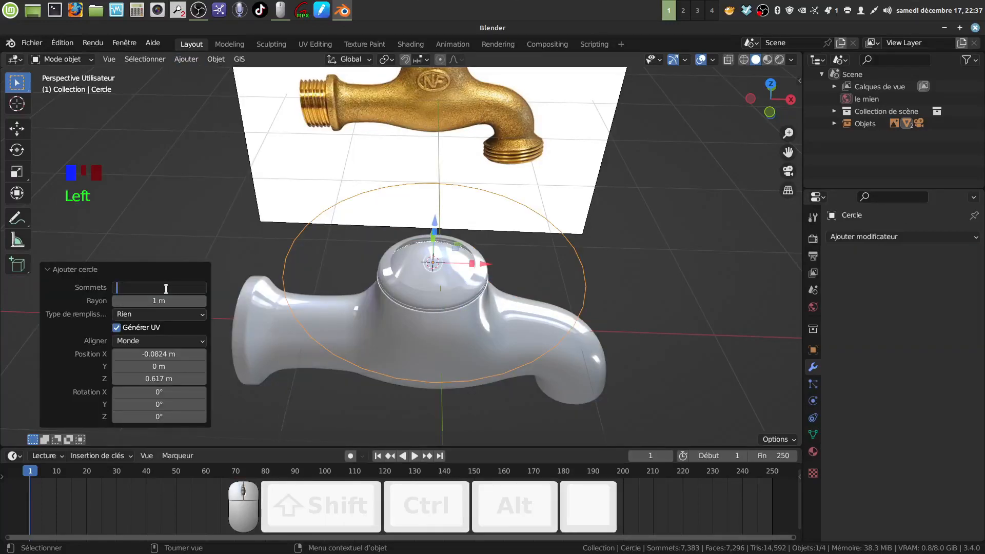
{"action": "type", "text": "6"}
{"action": "left_click", "coordinate": [186, 207]}
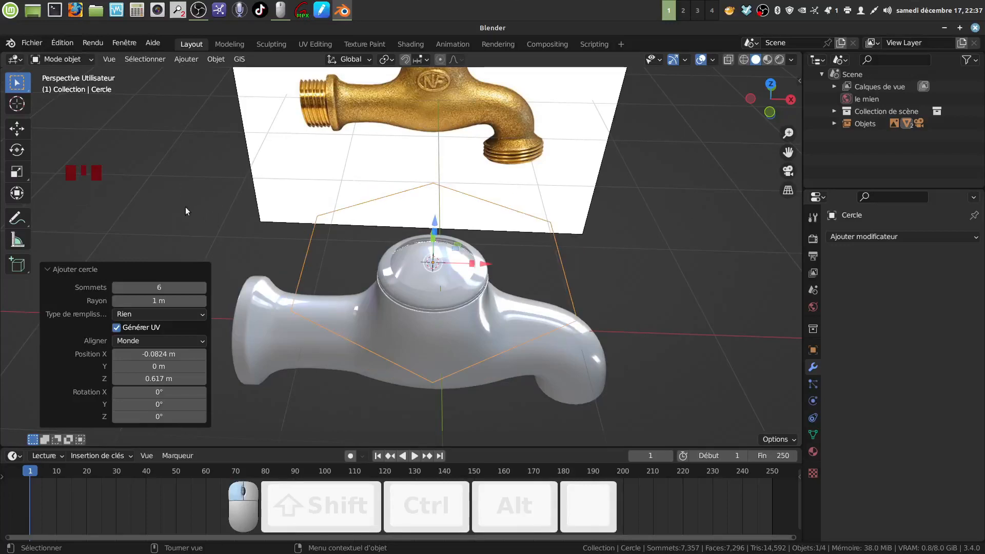
Extrude the hexagon's whole outline inward into a flat ring in Edit Mode, and return to Object Mode
{"action": "key", "text": "Tab"}
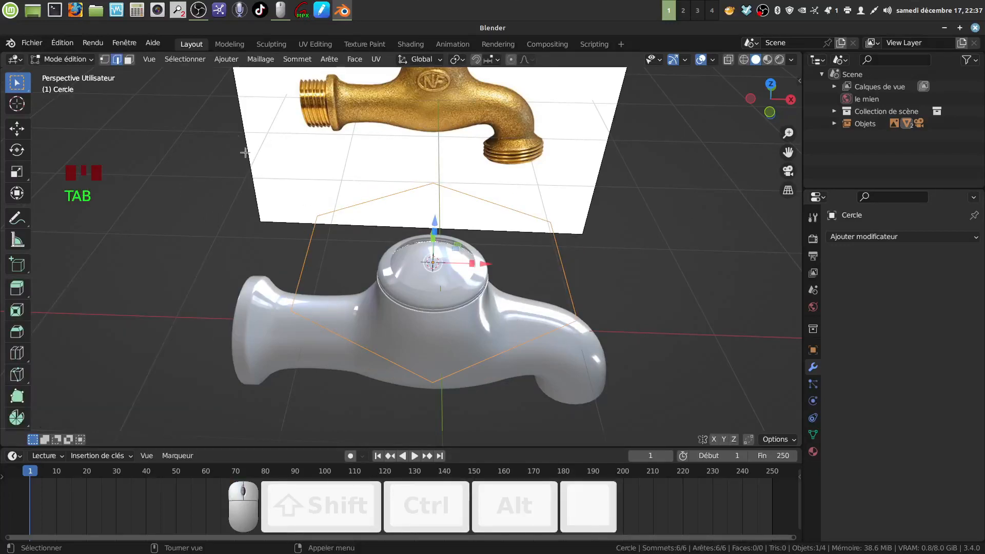
{"action": "left_click", "coordinate": [104, 60]}
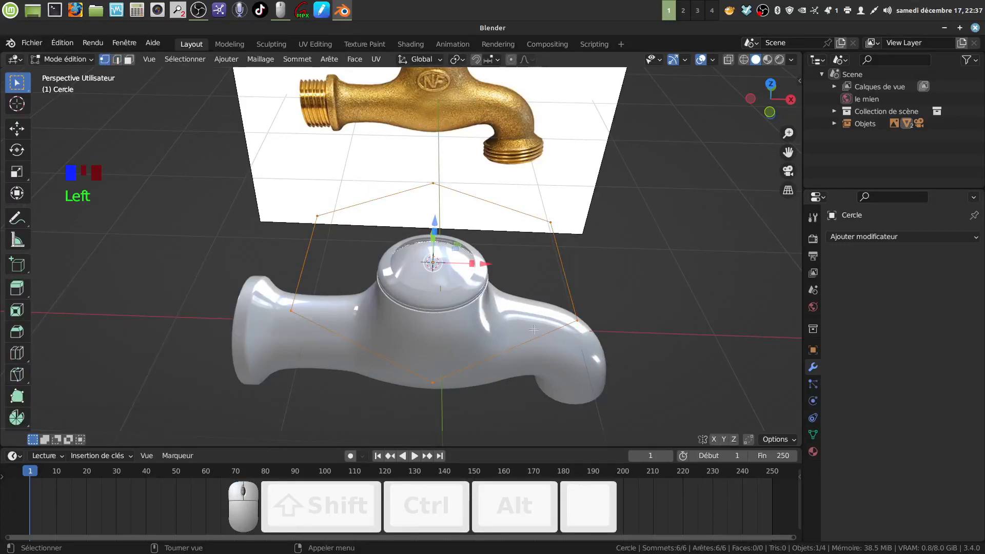
{"action": "key", "text": "e"}
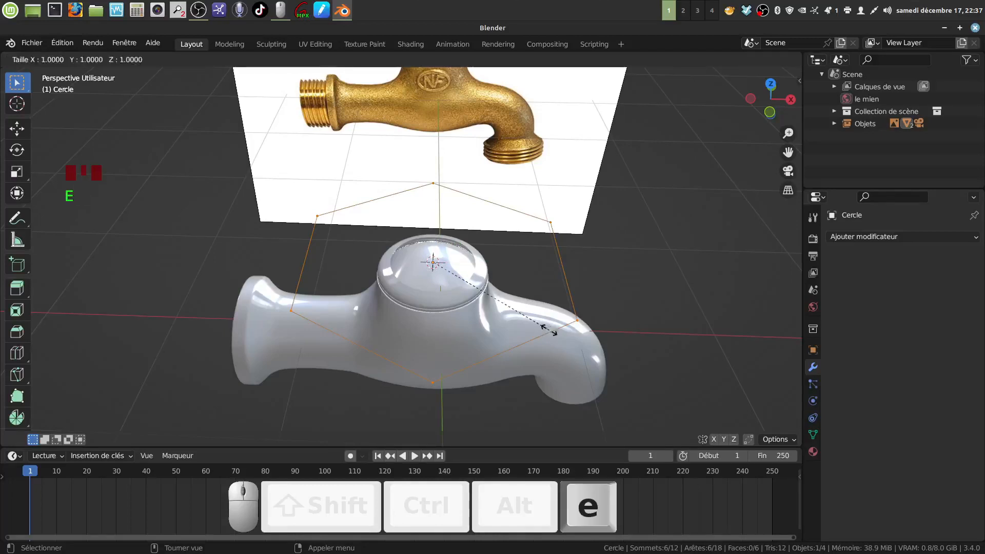
{"action": "left_click", "coordinate": [511, 331]}
{"action": "key", "text": "Tab"}
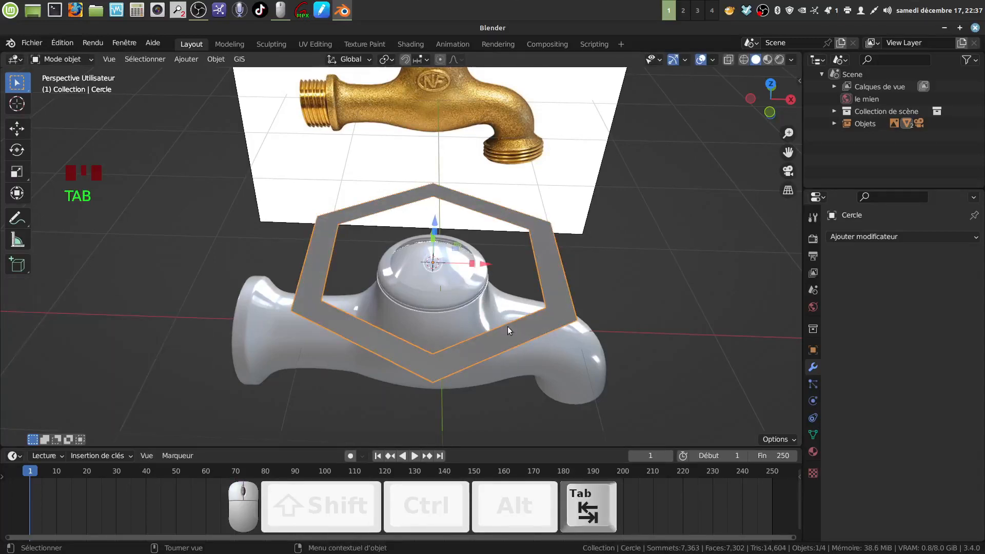
In top view, scale the hexagonal ring uniformly to about 0.304 so it fits over the tap's upper opening
{"action": "scroll", "coordinate": [508, 329], "scroll_direction": "down", "scroll_amount": 3}
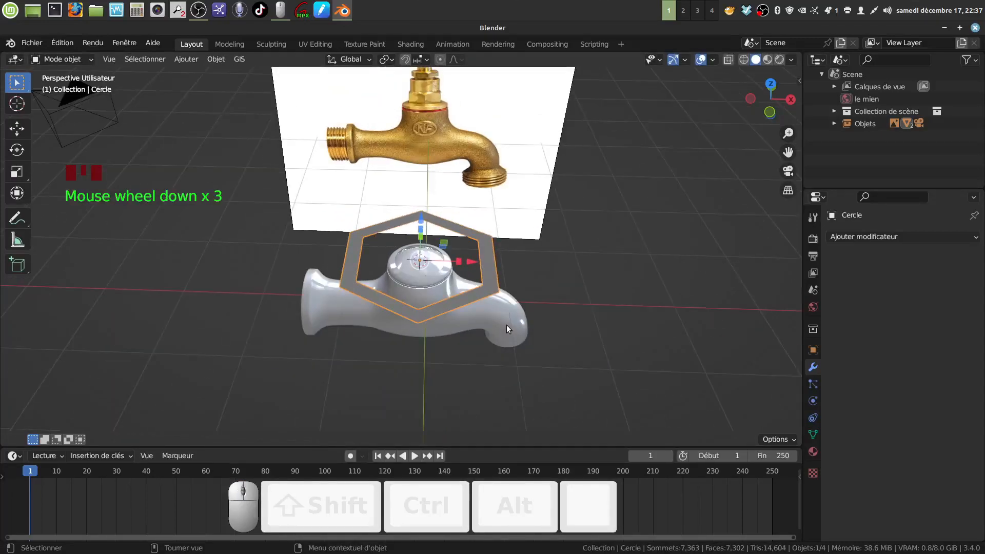
{"action": "key", "text": "KP_7"}
{"action": "scroll", "coordinate": [507, 324], "scroll_direction": "up", "scroll_amount": 5}
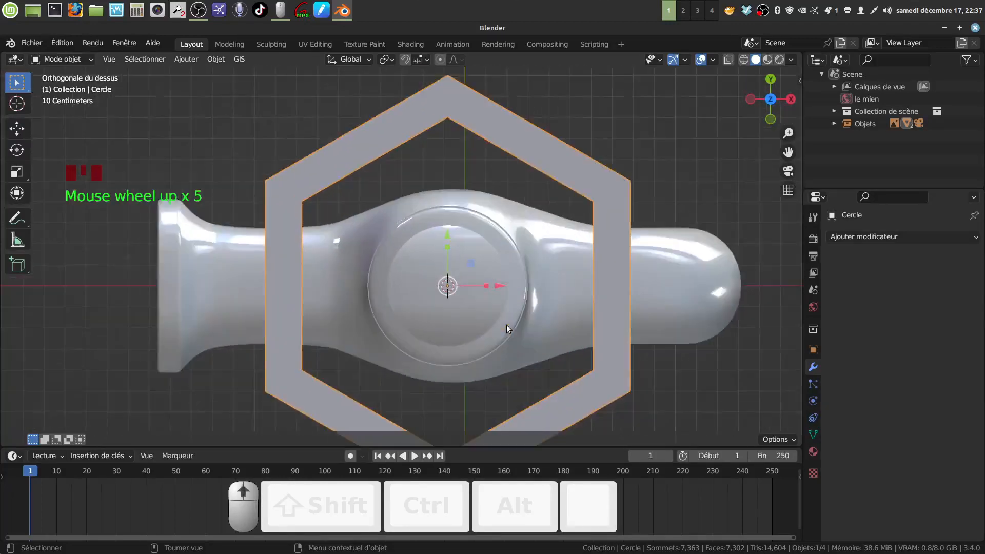
{"action": "scroll", "coordinate": [507, 322], "scroll_direction": "down", "scroll_amount": 3}
{"action": "key", "text": "s"}
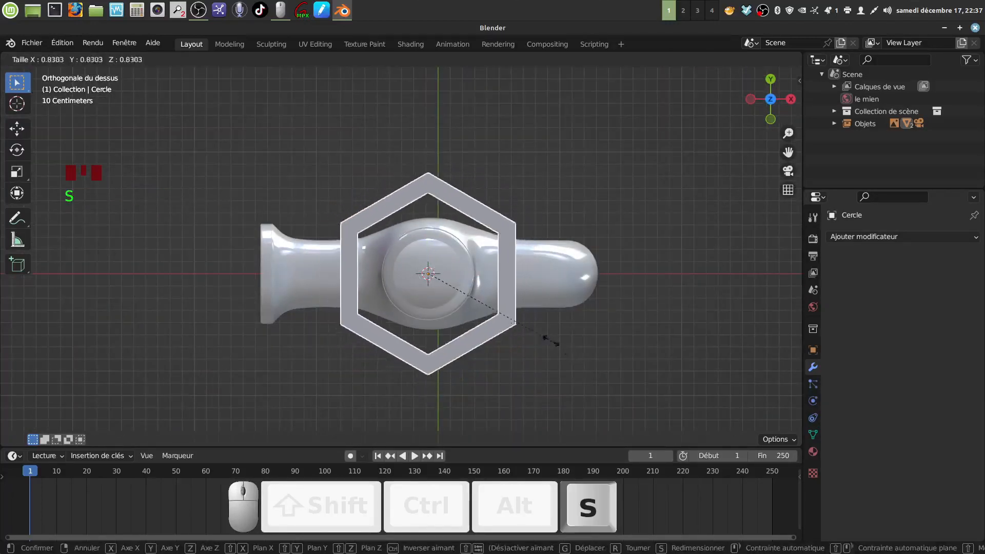
{"action": "left_click", "coordinate": [472, 295]}
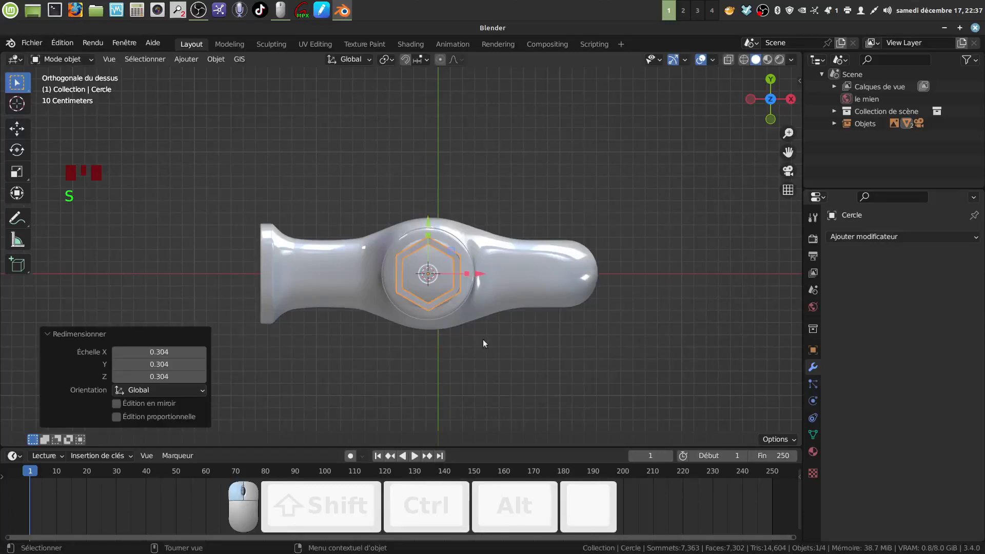
Scale the hexagonal ring down further by about 0.922 so it sits within the opening's inner edge loop
{"action": "scroll", "coordinate": [494, 329], "scroll_direction": "up", "scroll_amount": 3, "text": "shift"}
{"action": "middle_click_drag", "start_coordinate": [473, 307], "coordinate": [469, 281], "text": "shift"}
{"action": "scroll", "coordinate": [487, 340], "scroll_direction": "up", "scroll_amount": 1}
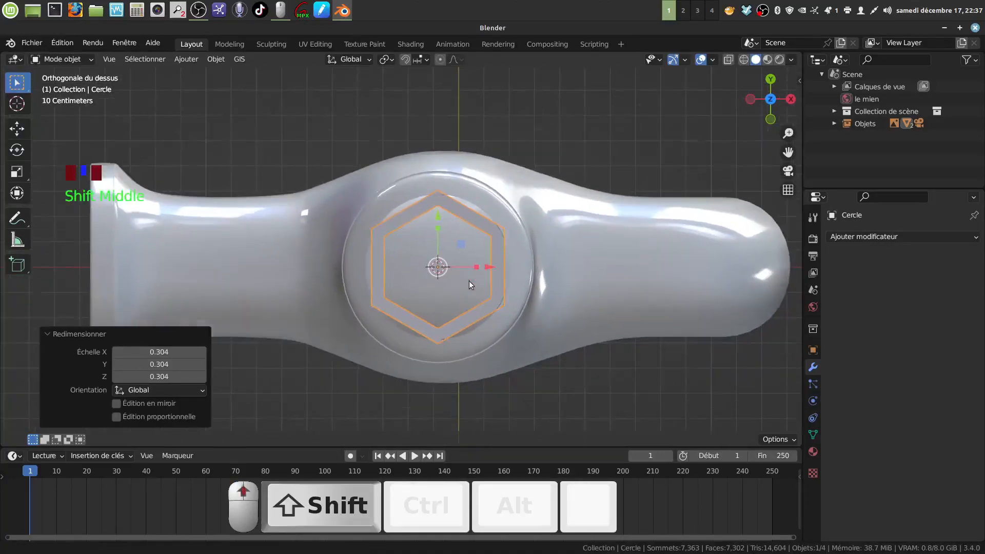
{"action": "key", "text": "s"}
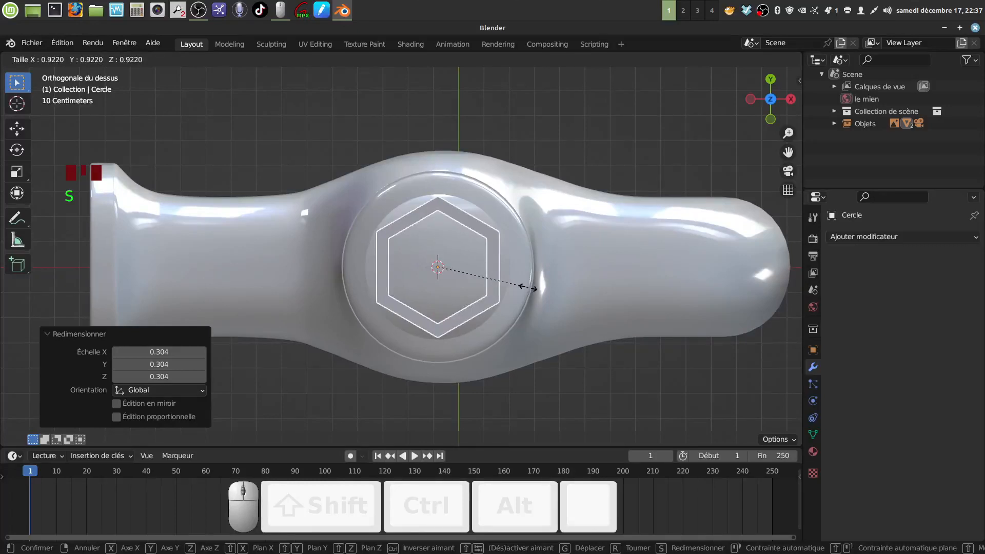
{"action": "left_click", "coordinate": [529, 288]}
{"action": "middle_click_drag", "start_coordinate": [527, 286], "coordinate": [493, 283], "text": "shift"}
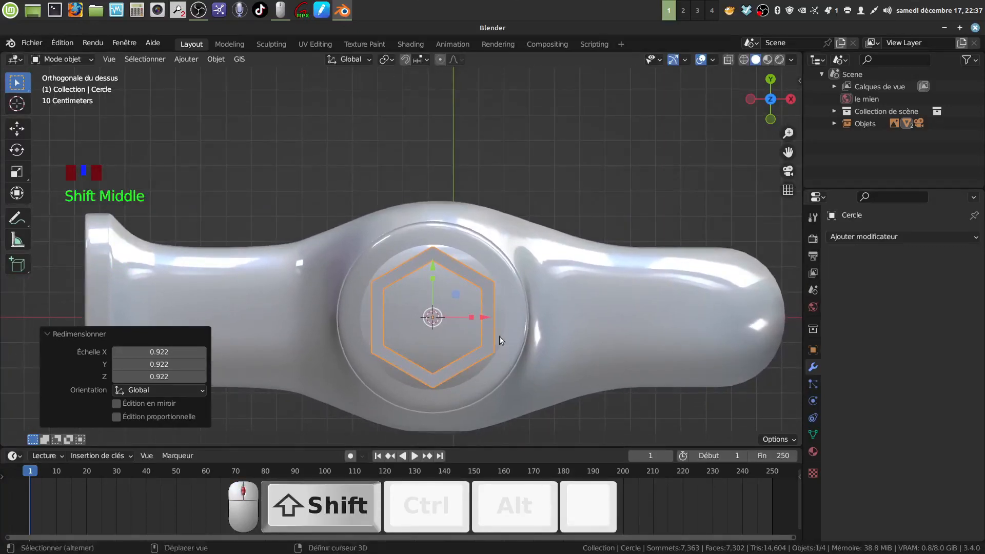
In the tap body's Edit Mode, straighten the upper-right three-vertex segment of the opening's inner loop along the hexagon with LoopTools Gstretch
{"action": "middle_click_drag", "start_coordinate": [499, 339], "coordinate": [533, 300], "text": "shift"}
{"action": "scroll", "coordinate": [503, 339], "scroll_direction": "up", "scroll_amount": 2}
{"action": "left_click", "coordinate": [565, 309]}
{"action": "key", "text": "Tab"}
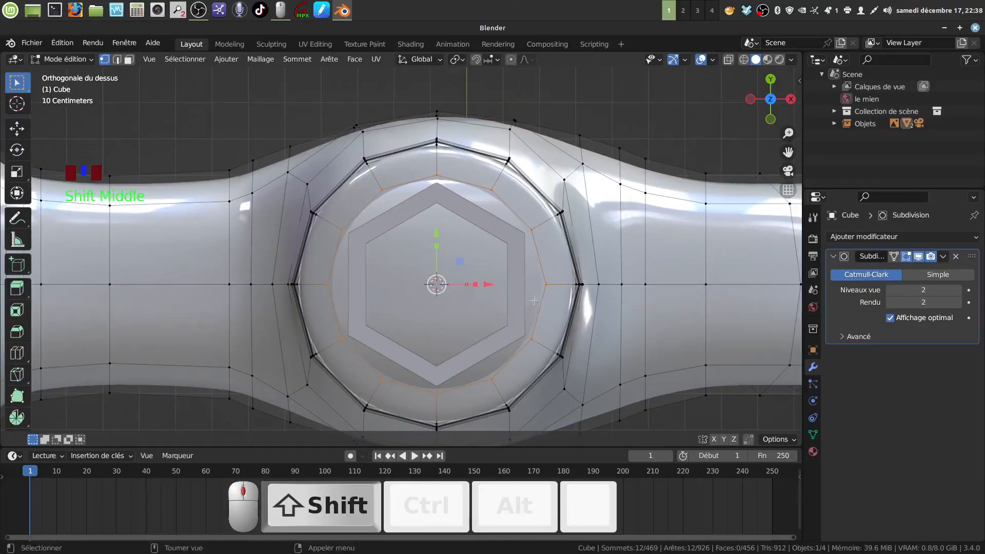
{"action": "key", "text": "z"}
{"action": "key", "text": "z"}
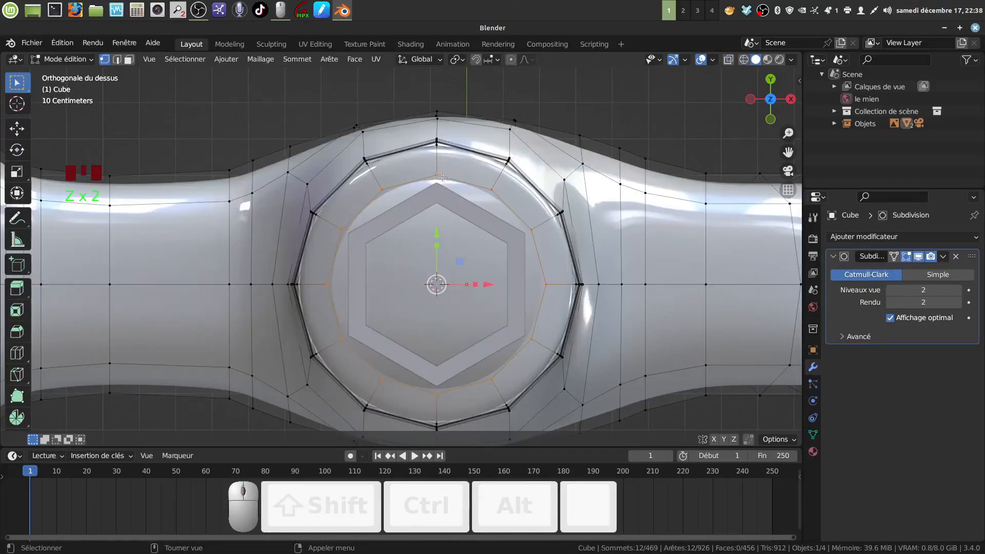
{"action": "left_click", "coordinate": [442, 176]}
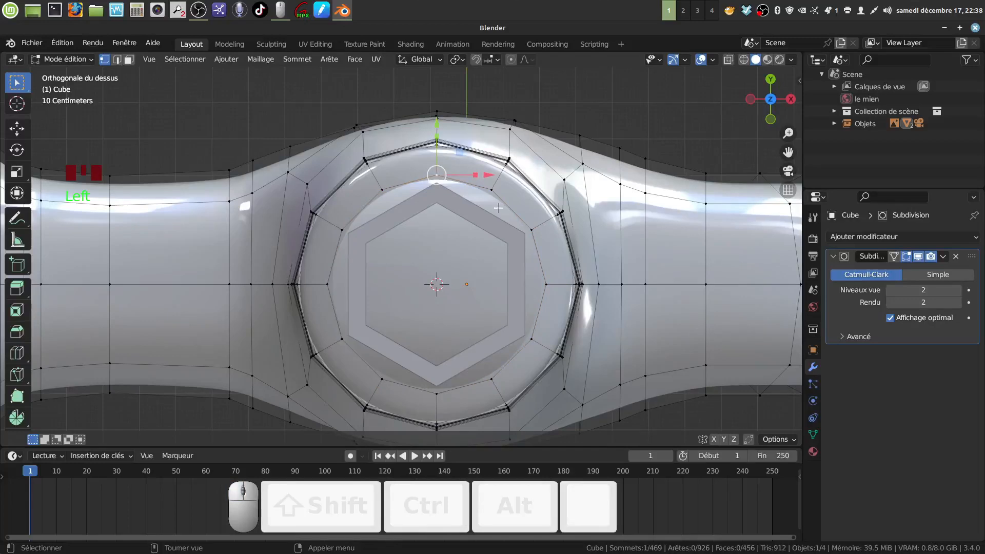
{"action": "left_click", "coordinate": [531, 232], "text": "ctrl+shift"}
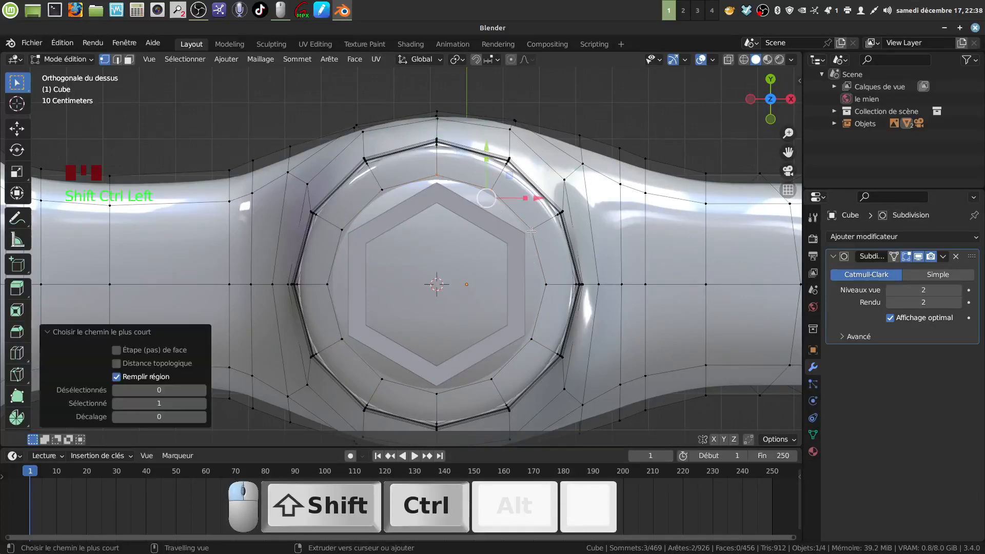
{"action": "right_click", "coordinate": [644, 109]}
{"action": "mouse_move", "coordinate": [598, 121]}
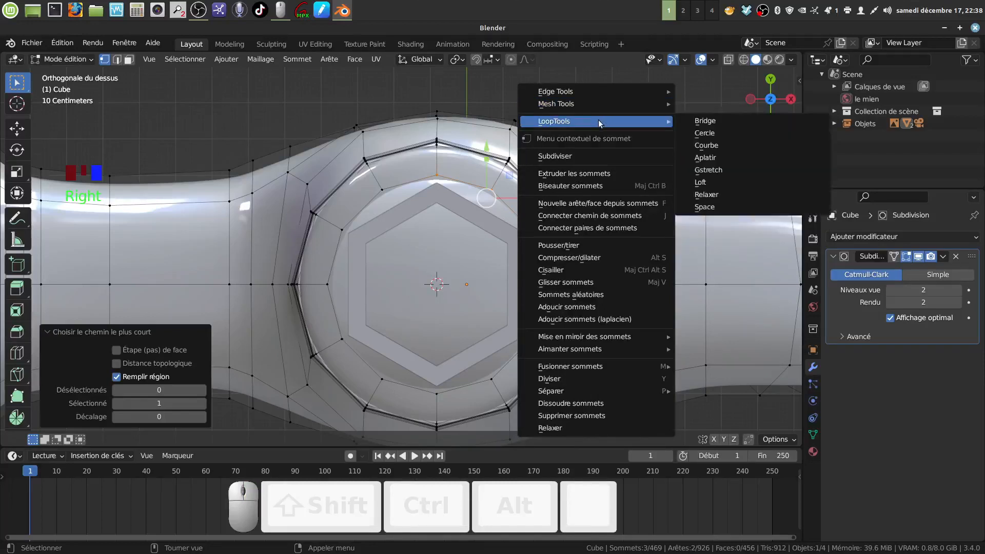
{"action": "left_click", "coordinate": [721, 169]}
Straighten the three vertices on the right side of the opening's inner loop with LoopTools Gstretch
{"action": "middle_click_drag", "start_coordinate": [552, 226], "coordinate": [550, 208], "text": "shift"}
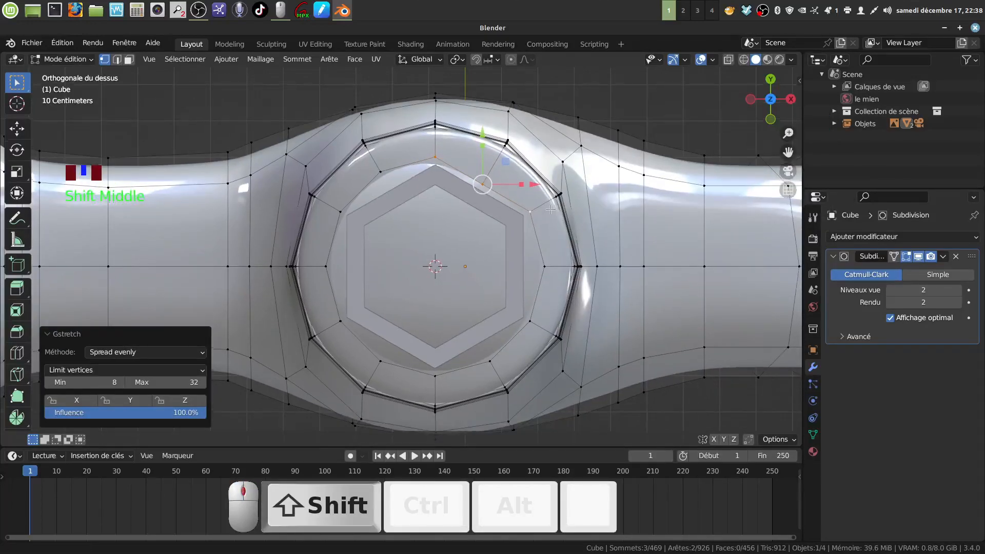
{"action": "left_click", "coordinate": [530, 212]}
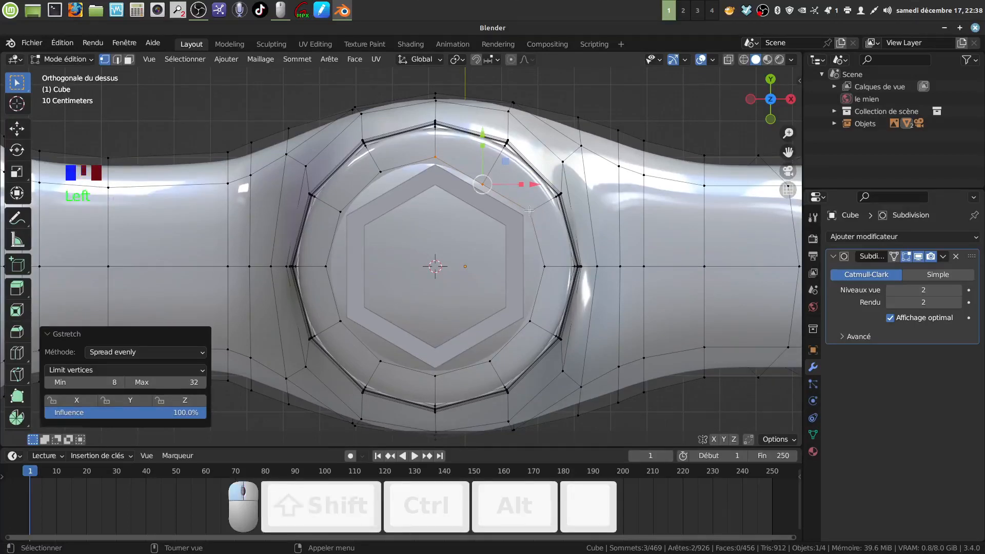
{"action": "left_click", "coordinate": [530, 321], "text": "ctrl+shift"}
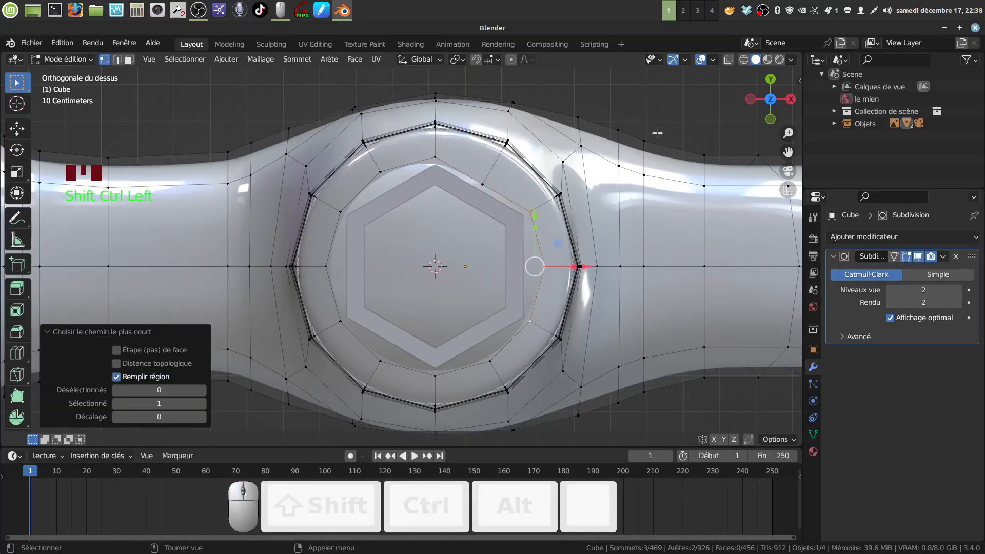
{"action": "right_click", "coordinate": [664, 119]}
{"action": "mouse_move", "coordinate": [668, 127]}
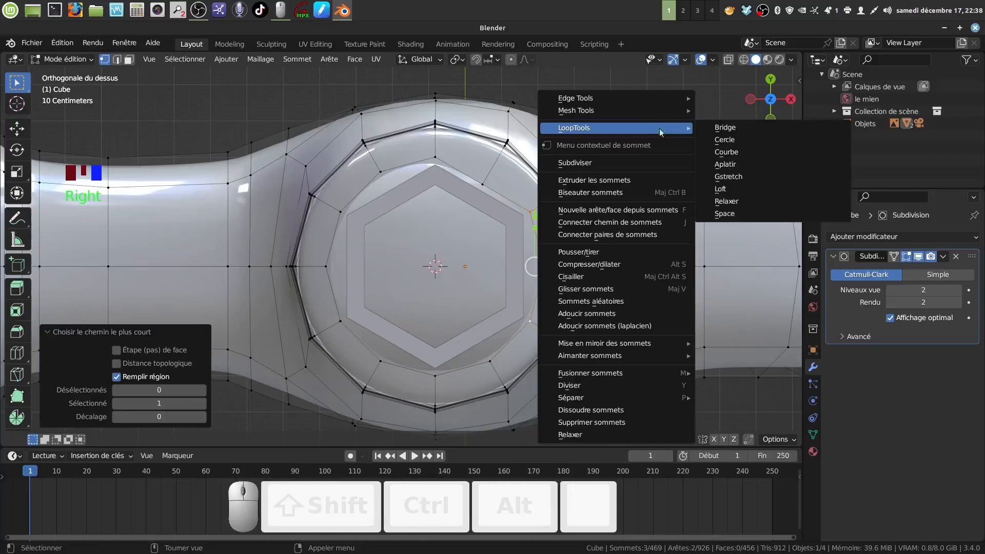
{"action": "left_click", "coordinate": [723, 180]}
Straighten the lower-right three-vertex segment of the opening's inner loop with LoopTools Gstretch
{"action": "middle_click_drag", "start_coordinate": [605, 249], "coordinate": [614, 180], "text": "shift"}
{"action": "left_click", "coordinate": [538, 256]}
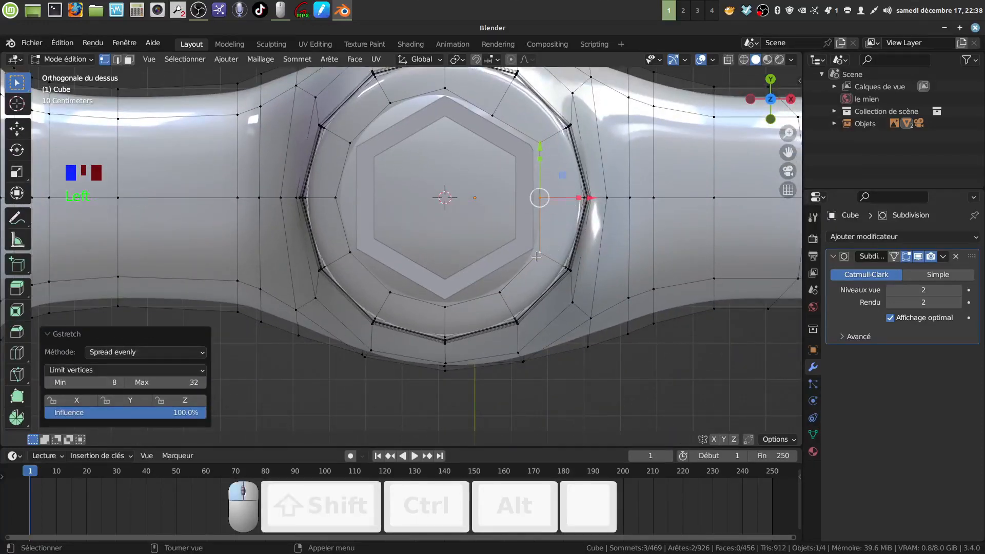
{"action": "left_click", "coordinate": [444, 311], "text": "ctrl+shift"}
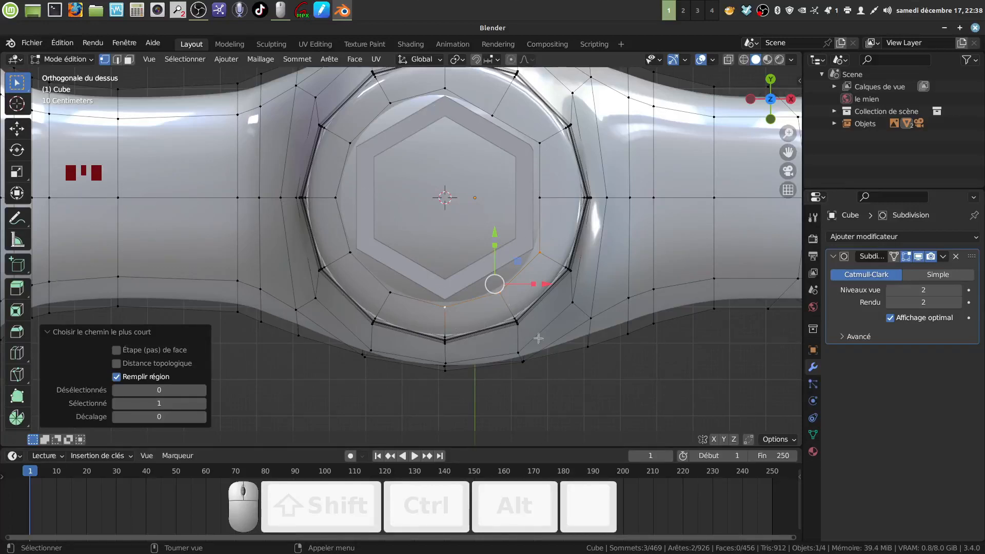
{"action": "right_click", "coordinate": [675, 369]}
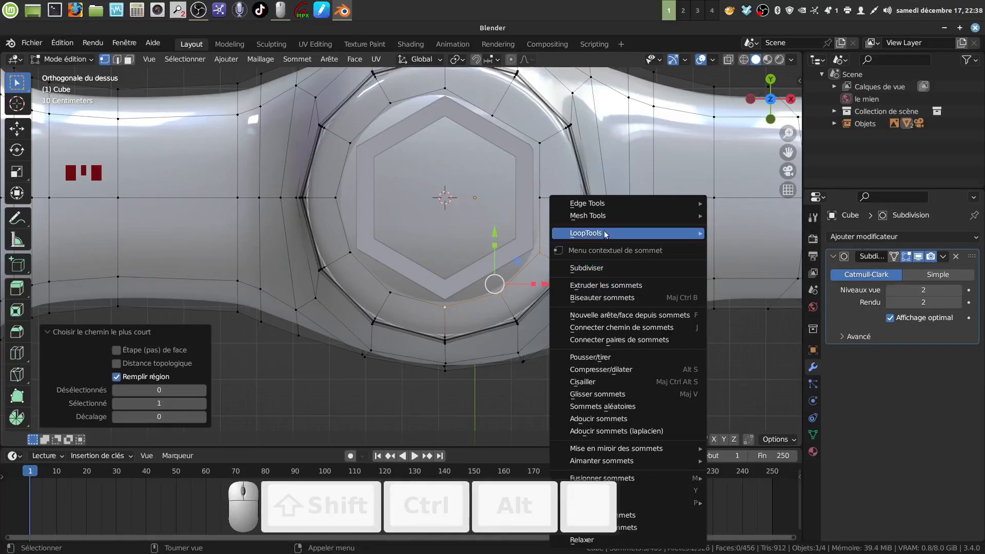
{"action": "mouse_move", "coordinate": [610, 234]}
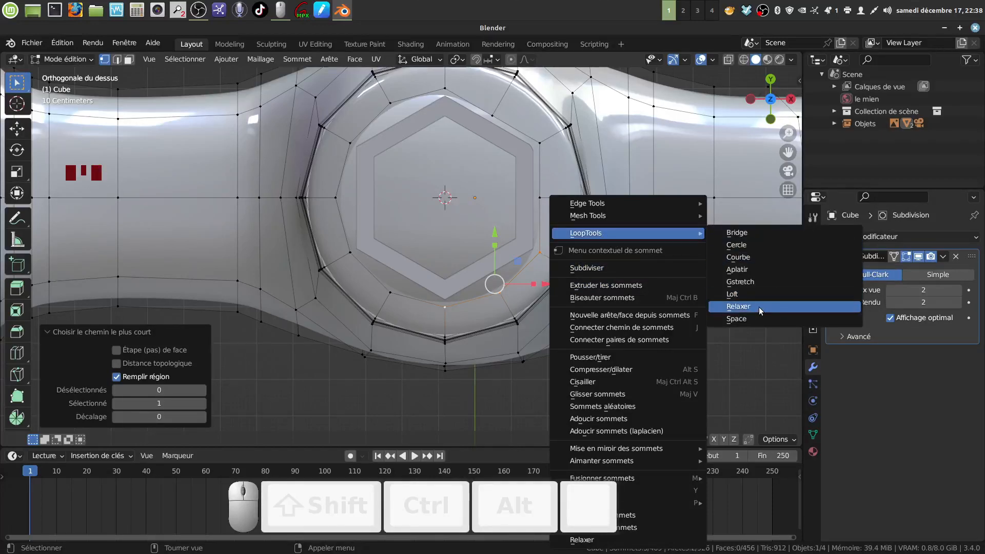
{"action": "left_click", "coordinate": [750, 284]}
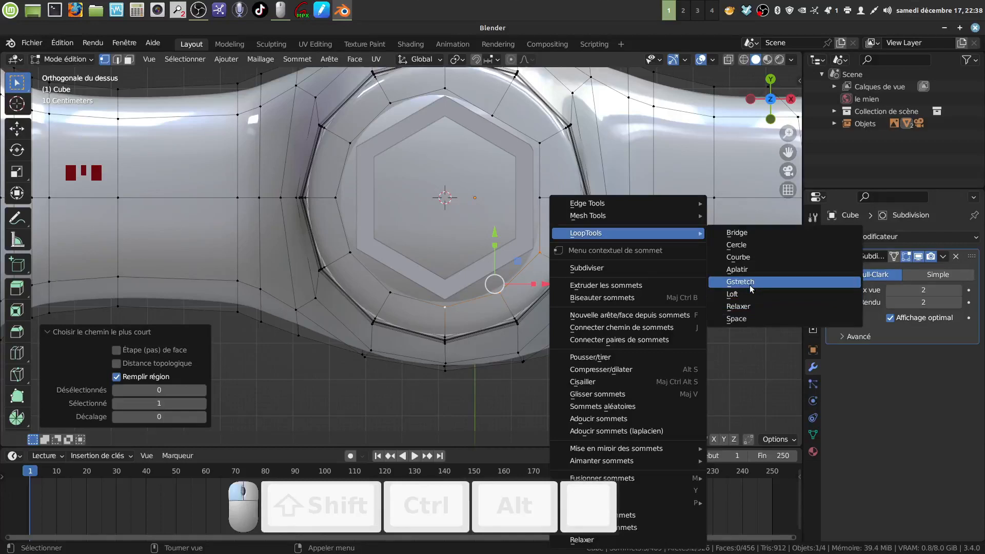
Straighten the lower-left three-vertex segment of the opening's inner loop with LoopTools Gstretch
{"action": "left_click", "coordinate": [443, 309]}
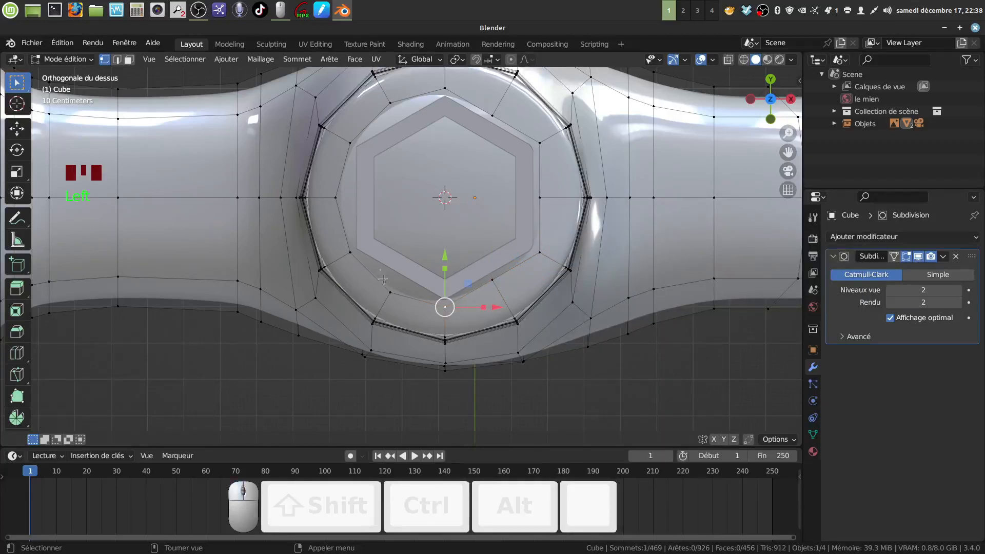
{"action": "left_click", "coordinate": [362, 257], "text": "ctrl+shift"}
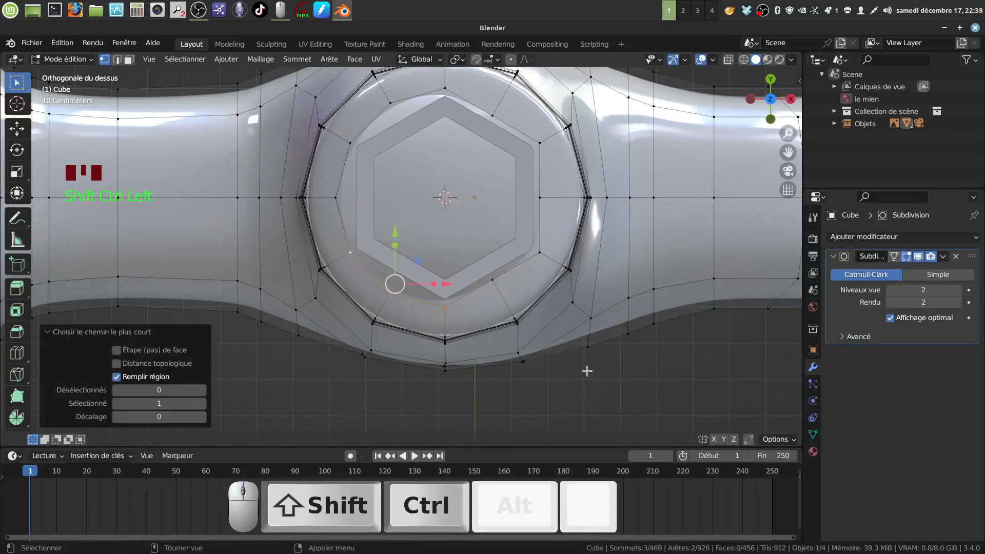
{"action": "right_click", "coordinate": [641, 382]}
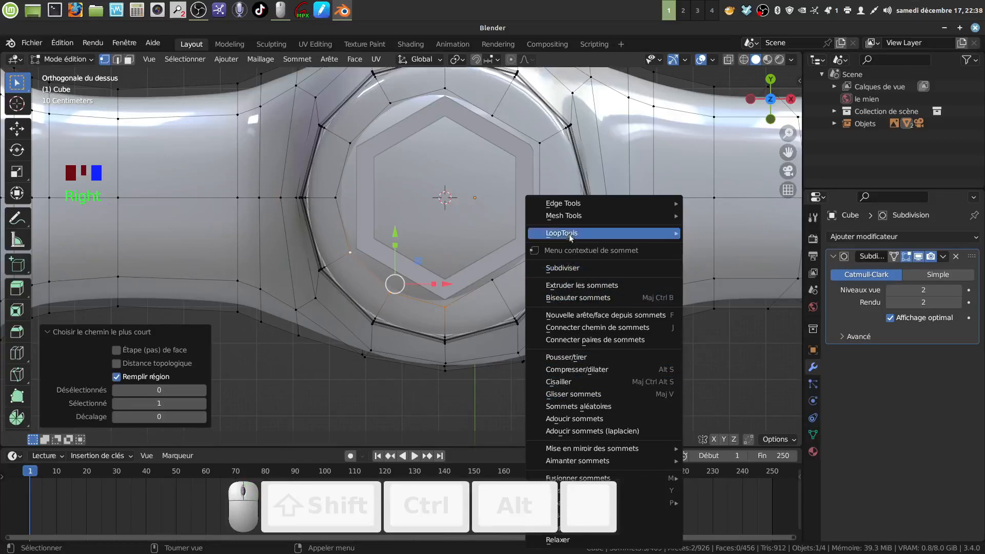
{"action": "mouse_move", "coordinate": [641, 233]}
{"action": "left_click", "coordinate": [724, 283]}
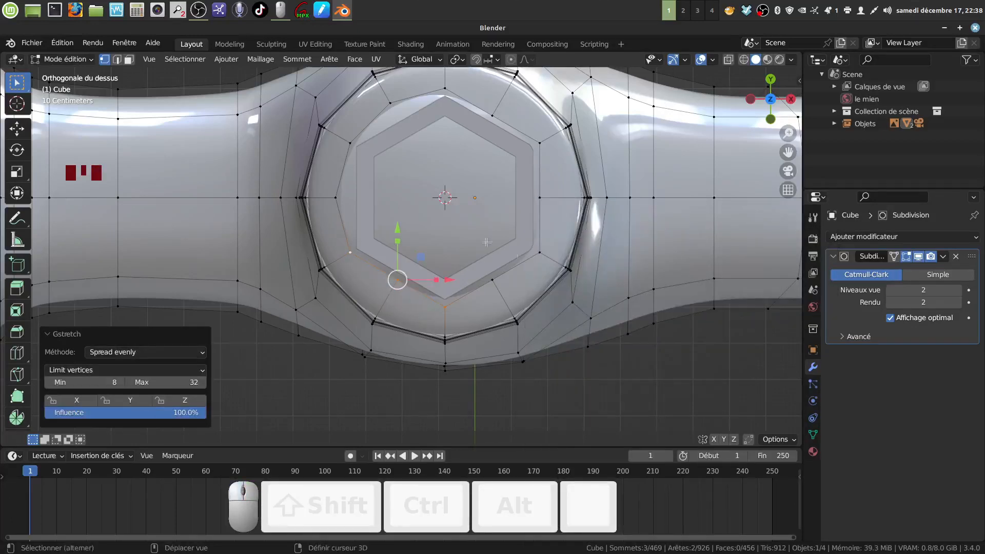
Straighten the three vertices on the left side of the opening's inner loop with LoopTools Gstretch
{"action": "middle_click_drag", "start_coordinate": [395, 273], "coordinate": [446, 339], "text": "shift"}
{"action": "left_click", "coordinate": [400, 319]}
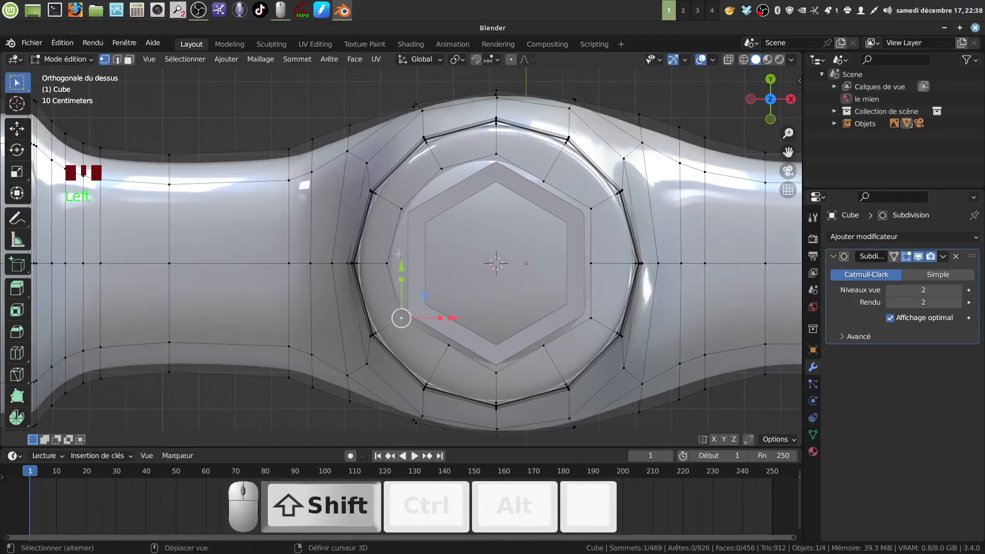
{"action": "left_click", "coordinate": [403, 207], "text": "ctrl+shift"}
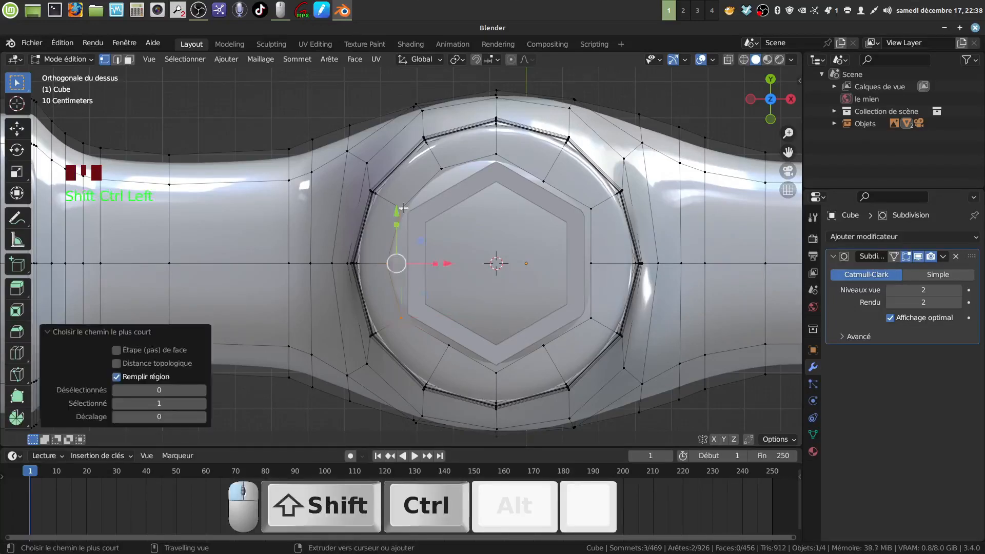
{"action": "right_click", "coordinate": [708, 415]}
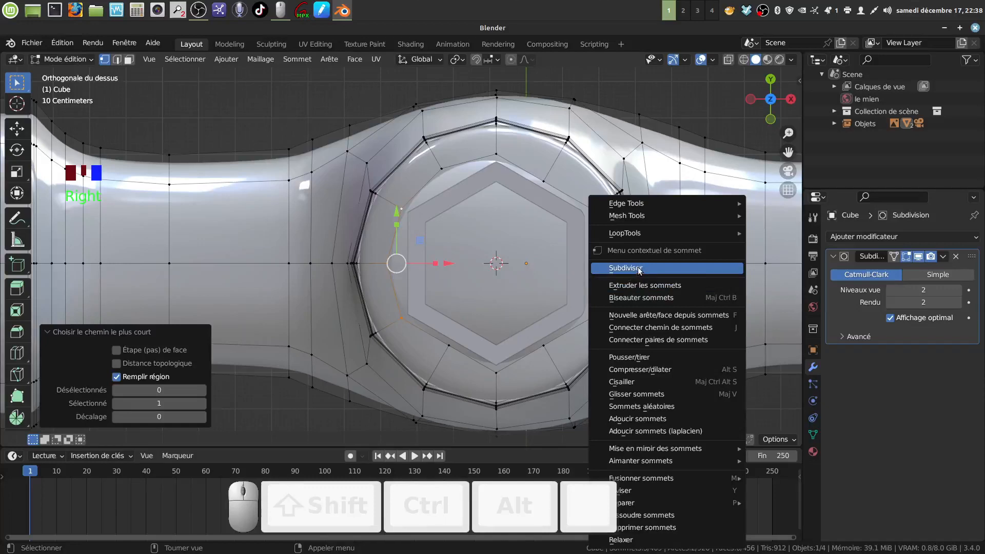
{"action": "mouse_move", "coordinate": [634, 234]}
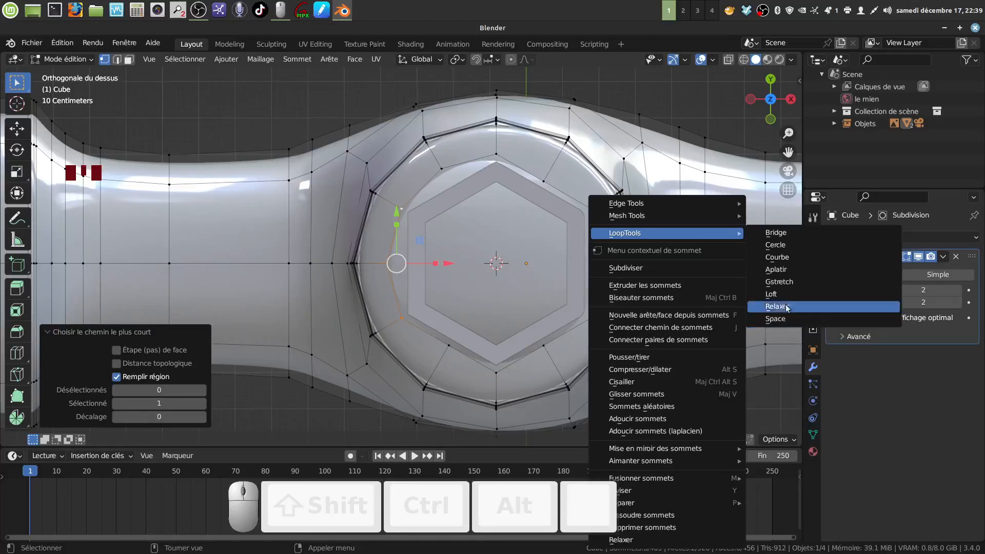
{"action": "left_click", "coordinate": [783, 282]}
Straighten the upper-left three-vertex segment of the inner loop with LoopTools Gstretch to complete the hexagonal outline
{"action": "middle_click_drag", "start_coordinate": [440, 191], "coordinate": [442, 211], "text": "shift"}
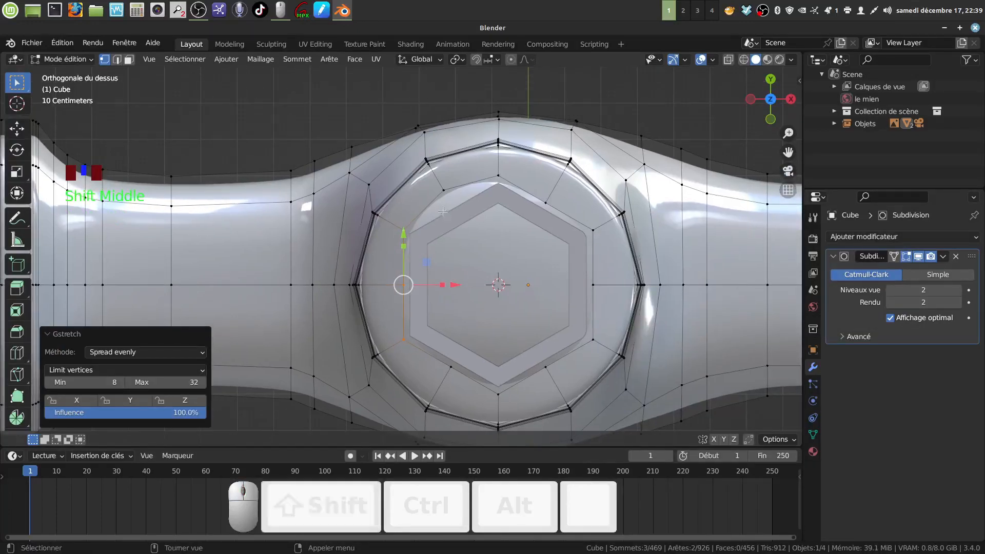
{"action": "left_click", "coordinate": [410, 208]}
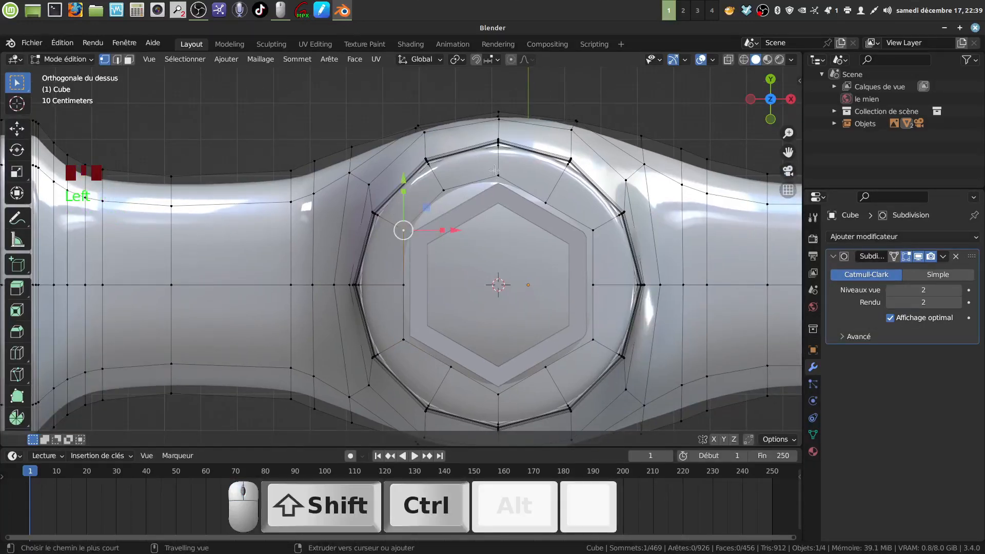
{"action": "left_click", "coordinate": [499, 172], "text": "ctrl+shift"}
{"action": "right_click", "coordinate": [595, 109]}
{"action": "mouse_move", "coordinate": [584, 109]}
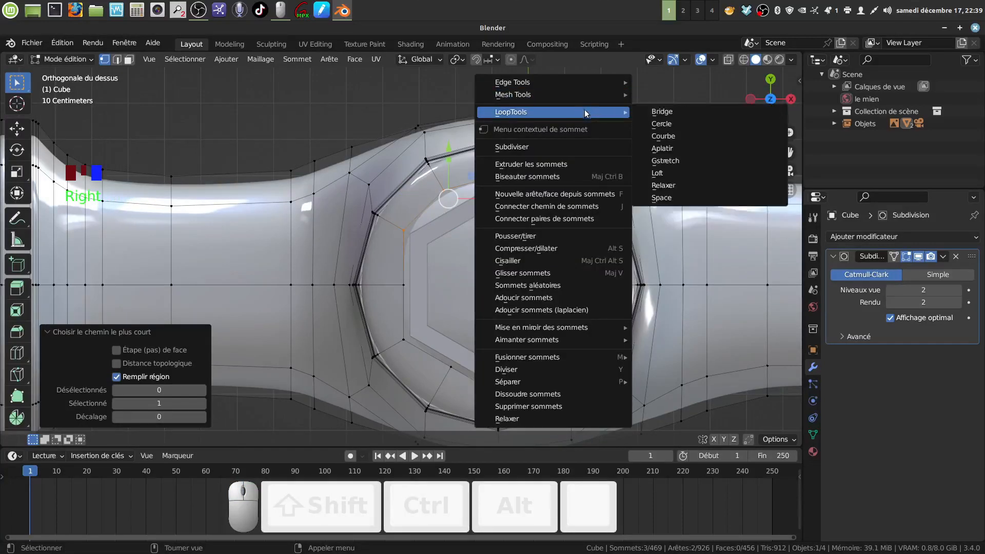
{"action": "left_click", "coordinate": [688, 162]}
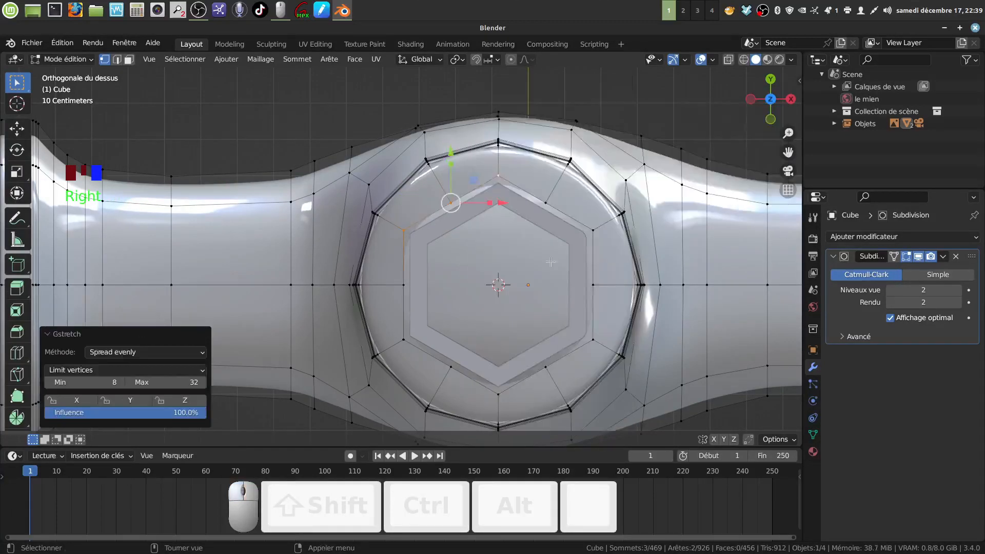
Return to Object Mode and delete the separate hexagonal ring used as a guide
{"action": "middle_click_drag", "start_coordinate": [507, 298], "coordinate": [506, 272], "text": "shift"}
{"action": "scroll", "coordinate": [523, 283], "scroll_direction": "down", "scroll_amount": 6}
{"action": "middle_click_drag", "start_coordinate": [505, 272], "coordinate": [495, 293], "text": "shift"}
{"action": "key", "text": "Tab"}
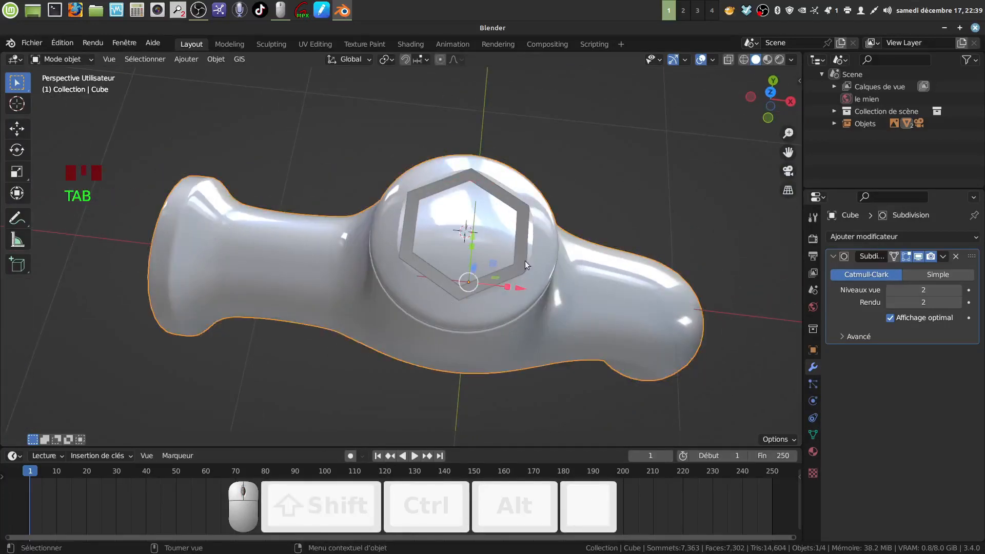
{"action": "left_click", "coordinate": [525, 261]}
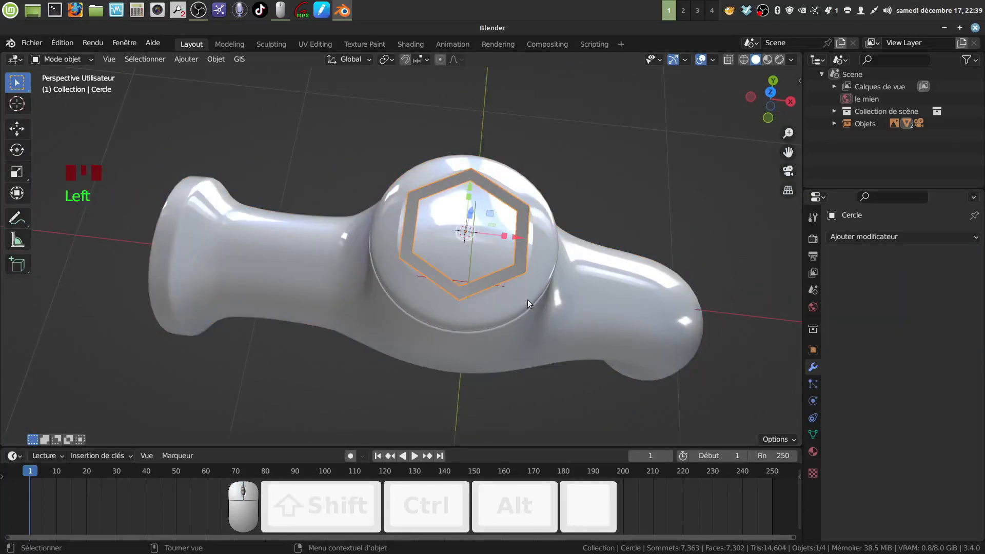
{"action": "key", "text": "x"}
{"action": "left_click", "coordinate": [526, 299]}
Extrude the body's hexagonal inner edge loop and raise it about 0.204 m along Z in front view, following the reference nut
{"action": "mouse_move", "coordinate": [513, 300]}
{"action": "middle_mouse_down", "text": "ctrl"}
{"action": "mouse_move", "coordinate": [482, 276]}
{"action": "mouse_move", "coordinate": [502, 306]}
{"action": "mouse_move", "coordinate": [508, 276]}
{"action": "mouse_move", "coordinate": [502, 299]}
{"action": "middle_mouse_up", "text": "ctrl"}
{"action": "left_click", "coordinate": [511, 309]}
{"action": "key", "text": "Tab"}
{"action": "middle_click_drag", "start_coordinate": [502, 300], "coordinate": [486, 281]}
{"action": "left_click", "coordinate": [491, 279], "text": "alt"}
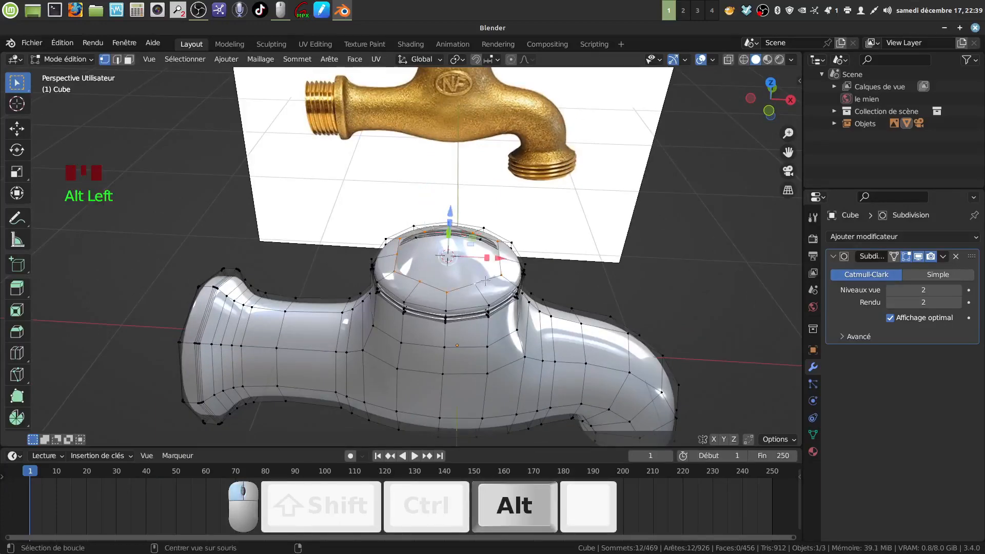
{"action": "key", "text": "KP_1"}
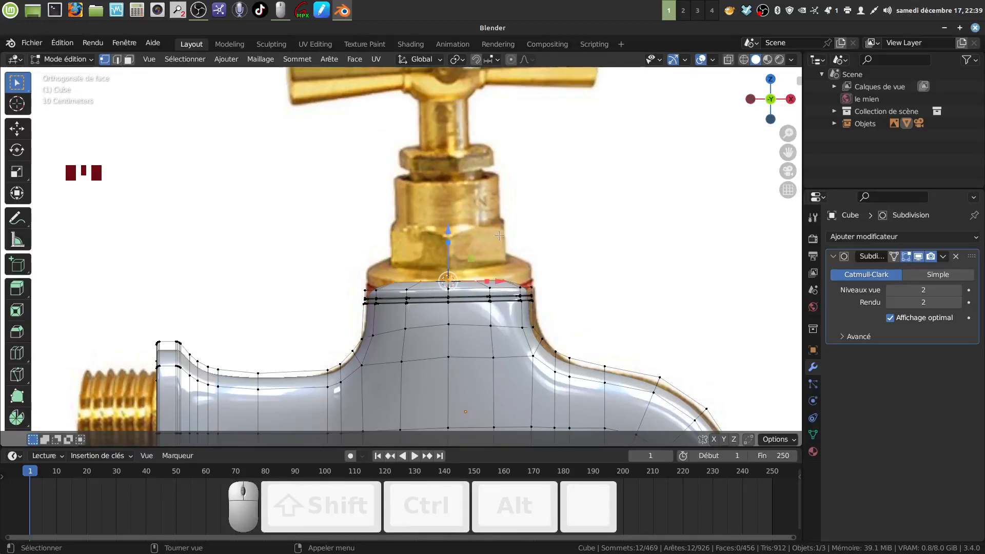
{"action": "scroll", "coordinate": [487, 282], "scroll_direction": "down", "scroll_amount": 3}
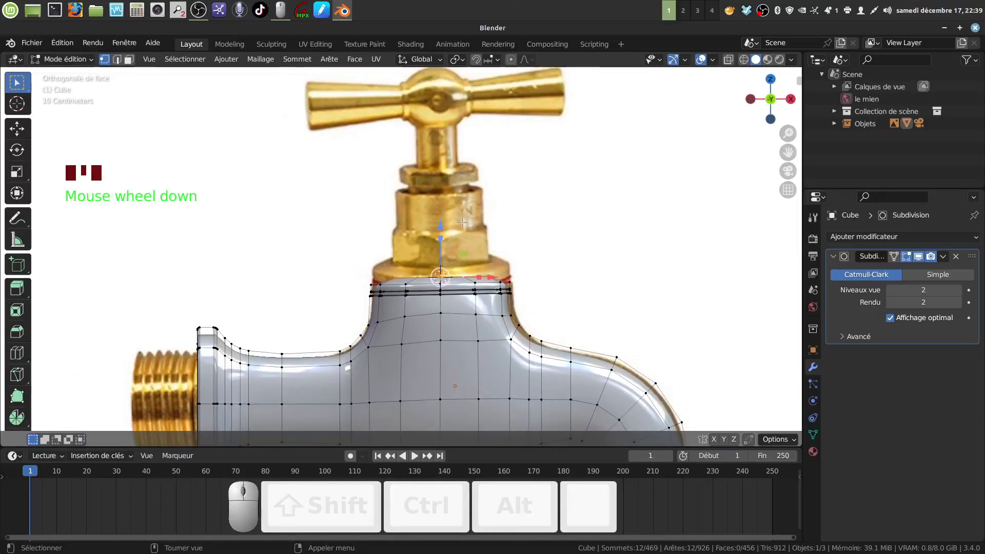
{"action": "scroll", "coordinate": [480, 226], "scroll_direction": "up", "scroll_amount": 3}
{"action": "key", "text": "e"}
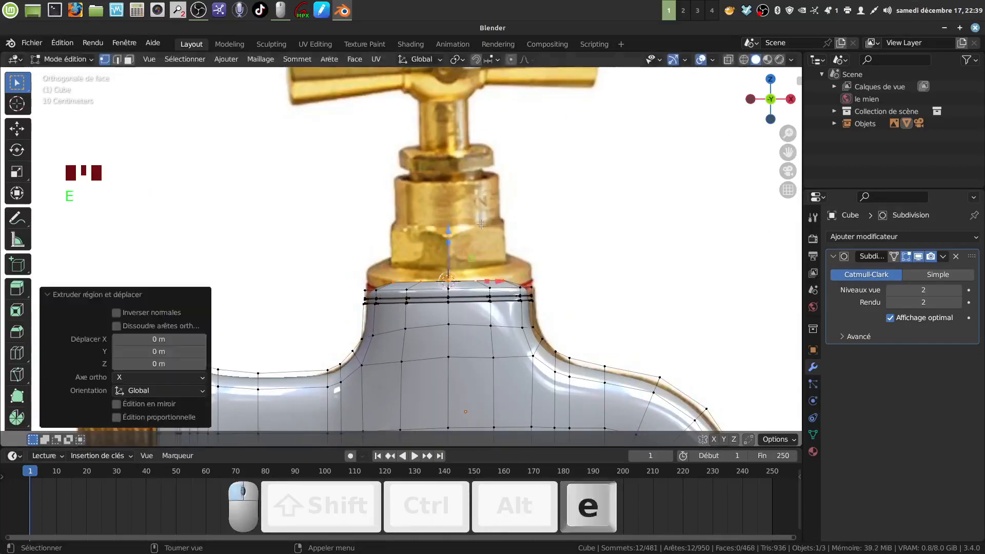
{"action": "left_click_drag", "start_coordinate": [448, 224], "coordinate": [456, 184]}
Turn off the Subdivision modifier's viewport display and raise the extruded hexagonal loop about 0.0097 m more along Z
{"action": "left_click", "coordinate": [918, 257]}
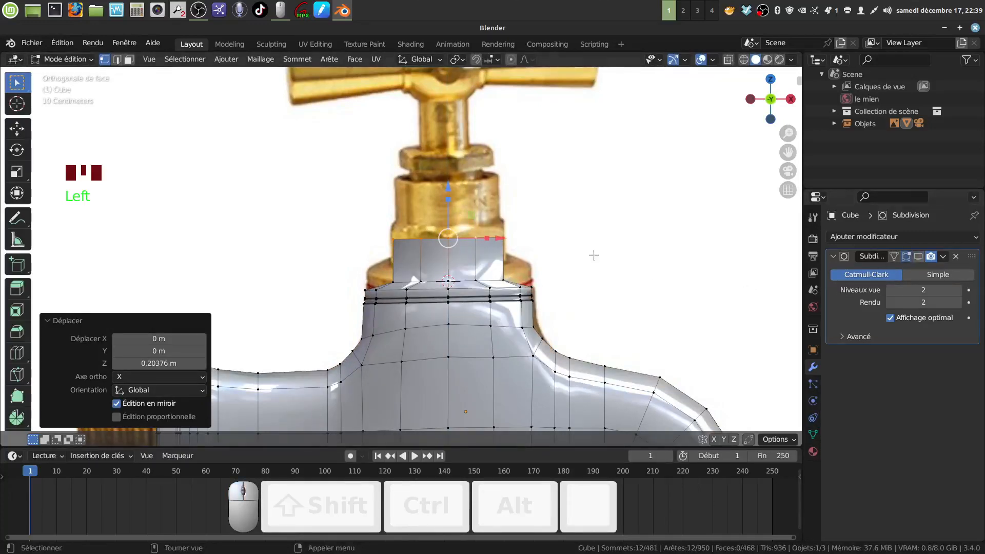
{"action": "left_click_drag", "start_coordinate": [455, 194], "coordinate": [451, 188]}
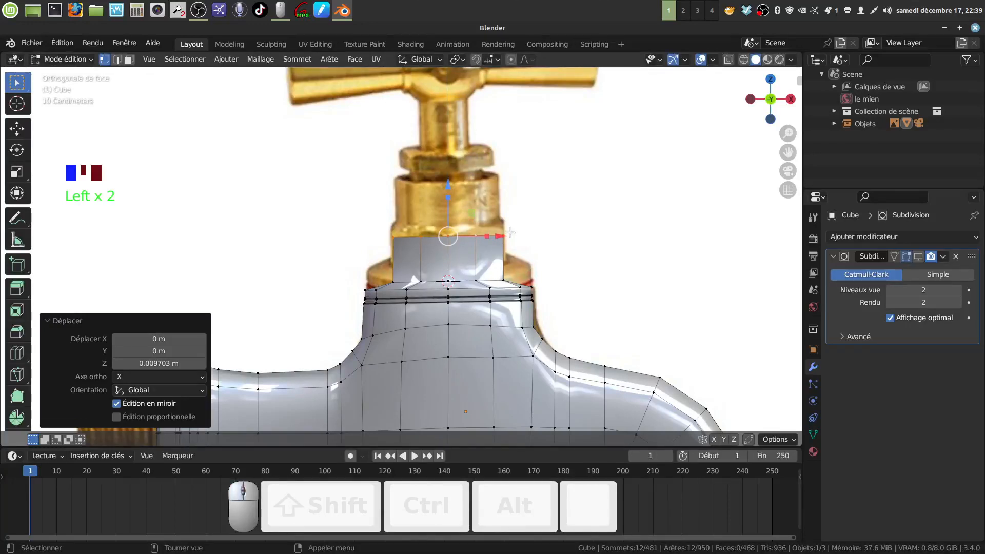
{"action": "key", "text": "ctrl"}
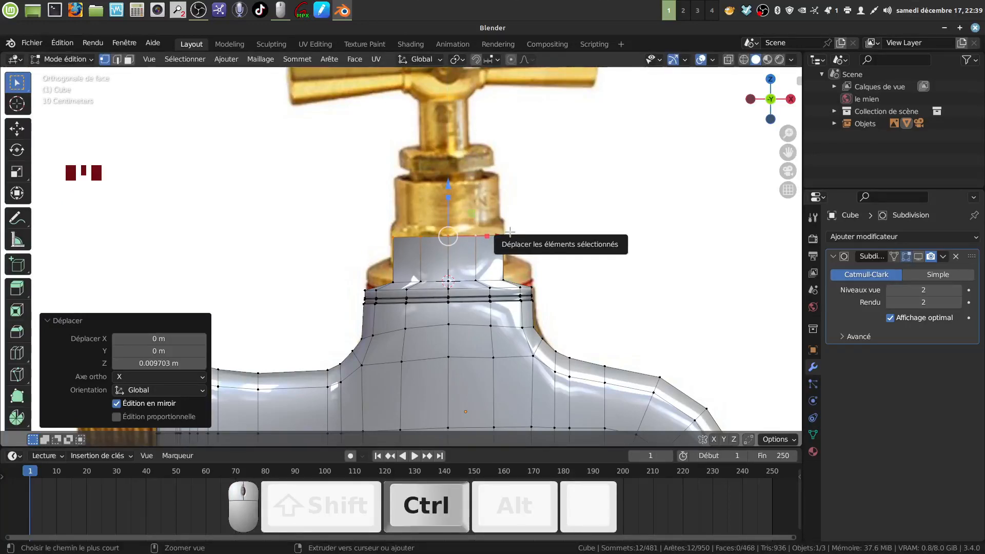
Expand the selection to the whole extruded hexagonal band, scale it by 1.075, and raise it about 0.017 m along Z
{"action": "key", "text": "ctrl+KP_Add"}
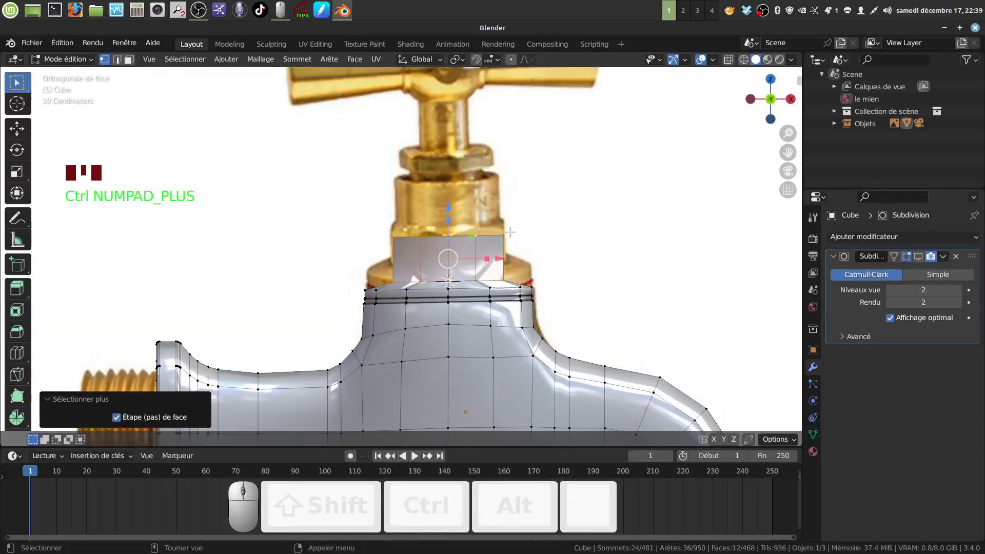
{"action": "key", "text": "s"}
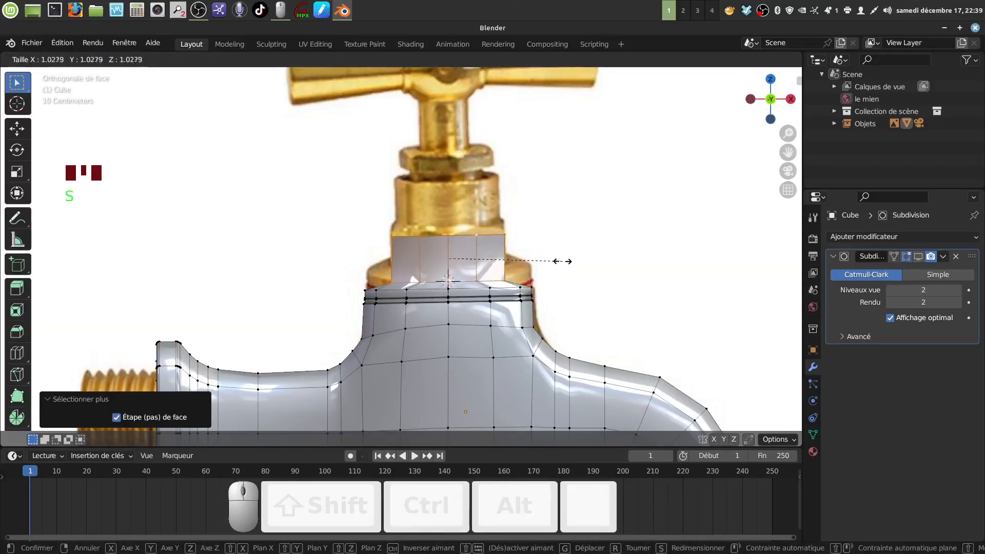
{"action": "left_click", "coordinate": [568, 263]}
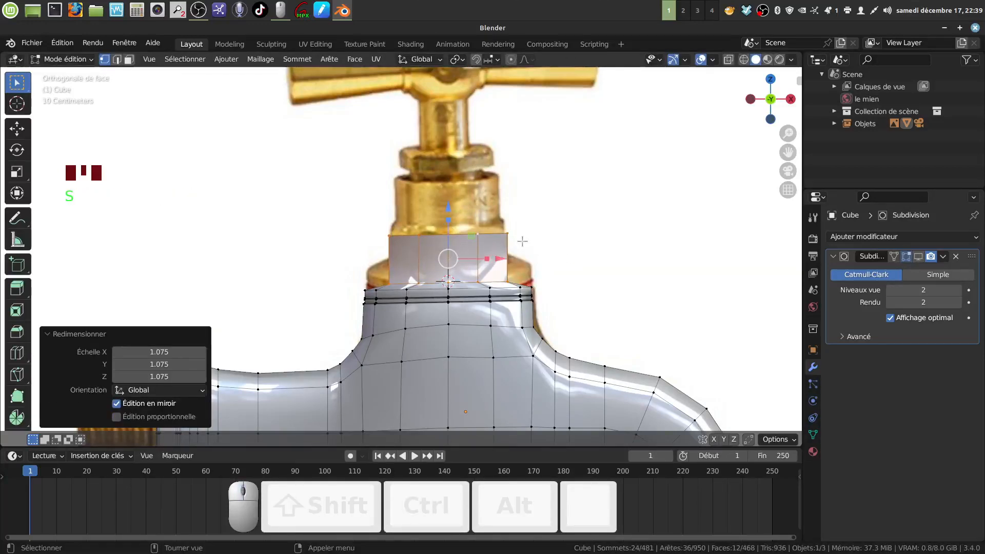
{"action": "left_click_drag", "start_coordinate": [452, 207], "coordinate": [452, 202]}
{"action": "middle_click_drag", "start_coordinate": [452, 202], "coordinate": [504, 322]}
{"action": "scroll", "coordinate": [504, 322], "scroll_direction": "up", "scroll_amount": 2}
{"action": "middle_click_drag", "start_coordinate": [442, 205], "coordinate": [435, 198]}
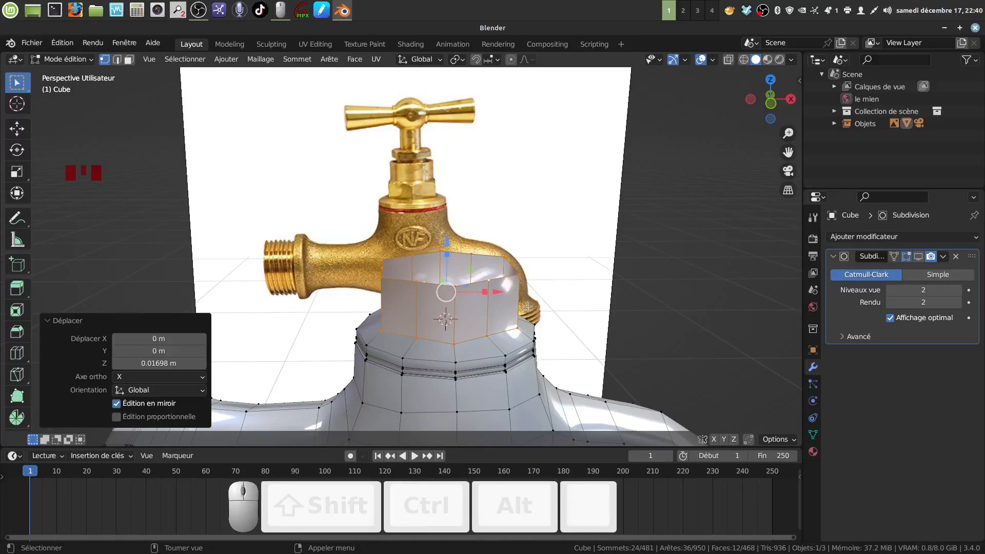
{"action": "key", "text": "e"}
{"action": "key", "text": "s"}
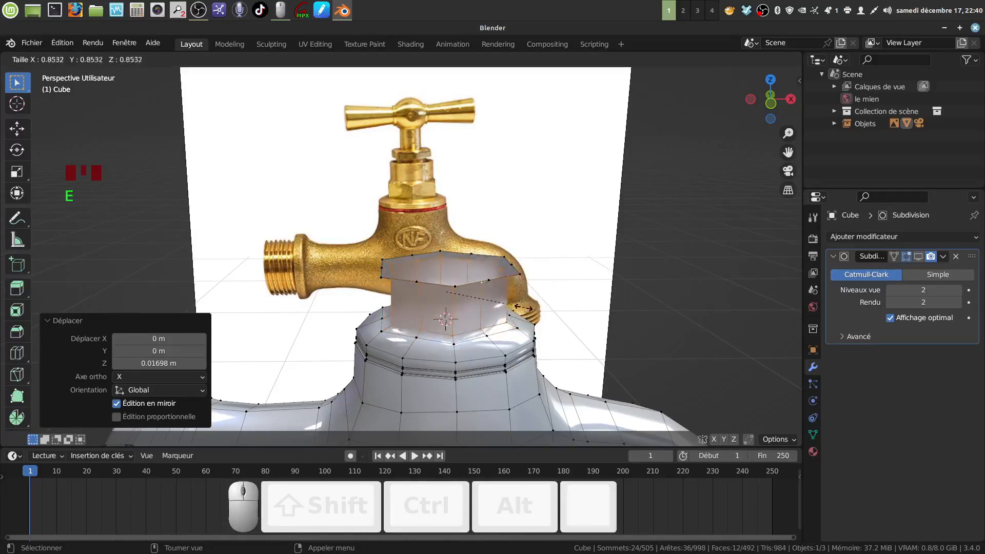
{"action": "right_click", "coordinate": [516, 306]}
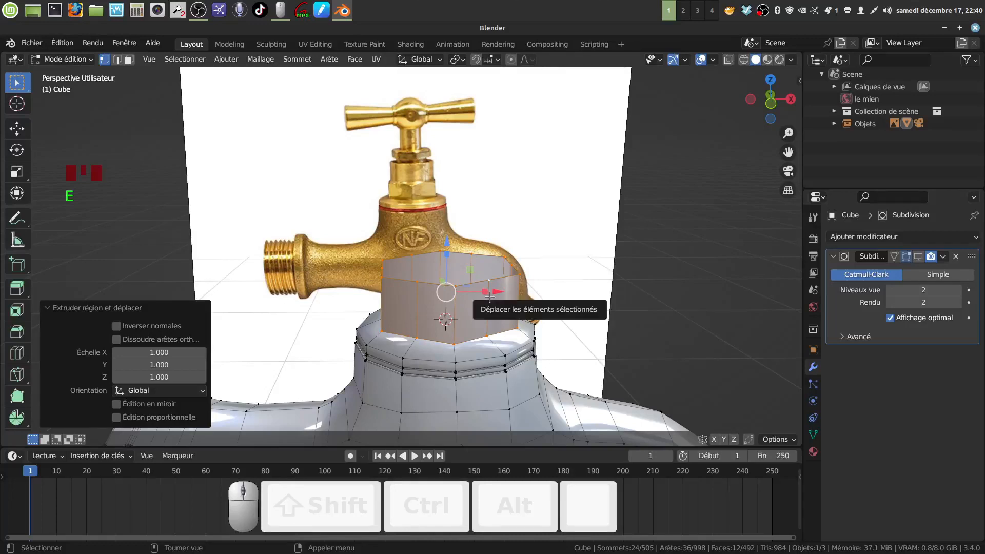
Extrude the nut's upper edge loop inward at a scale of about 0.65 and raise it about 0.077 m along Z
{"action": "key", "text": "alt+a"}
{"action": "left_click", "coordinate": [433, 286], "text": "alt"}
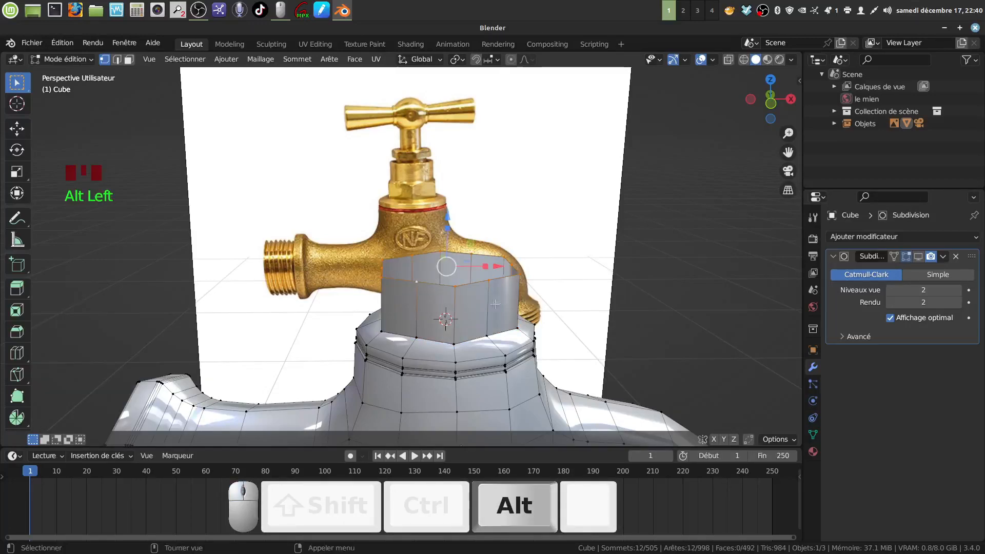
{"action": "key", "text": "e"}
{"action": "key", "text": "s"}
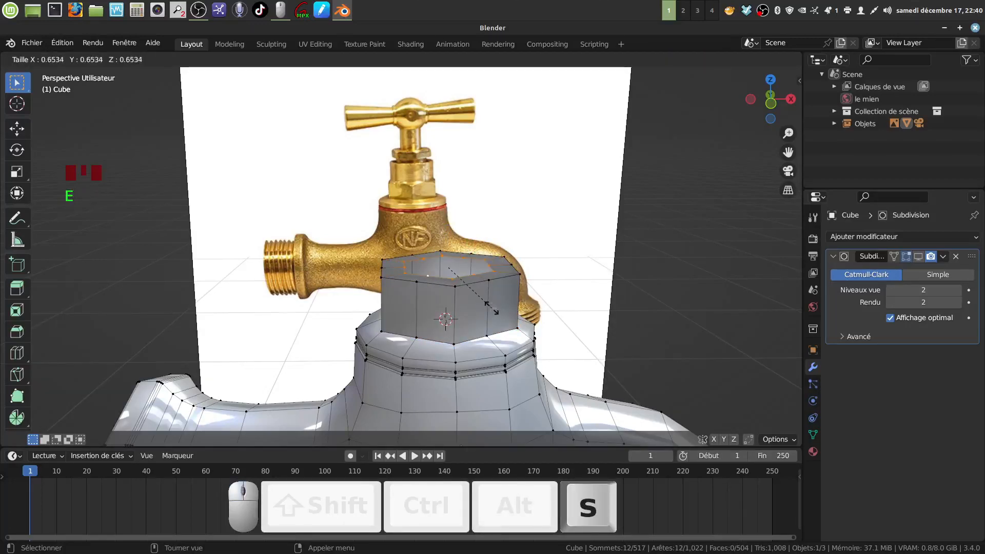
{"action": "left_click", "coordinate": [492, 308]}
{"action": "left_click_drag", "start_coordinate": [444, 215], "coordinate": [445, 208]}
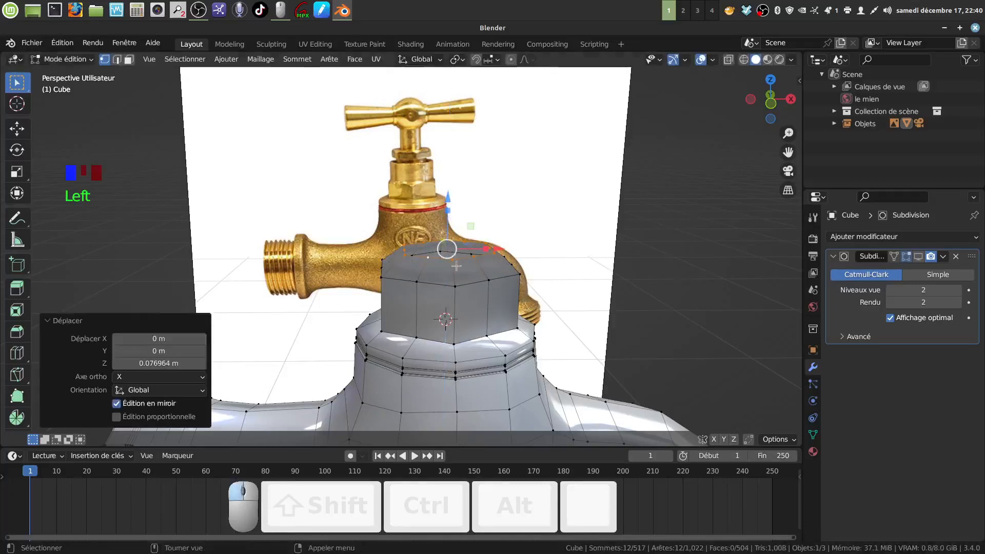
With the Subdivision display and proportional editing on, size 0.135, raise the six mid-side vertices of the nut's upper edge about 0.032 m along Z
{"action": "scroll", "coordinate": [469, 295], "scroll_direction": "up", "scroll_amount": 2}
{"action": "middle_click_drag", "start_coordinate": [470, 295], "coordinate": [498, 280]}
{"action": "middle_click_drag", "start_coordinate": [511, 290], "coordinate": [420, 265]}
{"action": "left_click", "coordinate": [419, 296]}
{"action": "left_click", "coordinate": [488, 305], "text": "shift"}
{"action": "left_click", "coordinate": [462, 280], "text": "shift"}
{"action": "left_click", "coordinate": [509, 279], "text": "shift"}
{"action": "left_click", "coordinate": [513, 271], "text": "shift"}
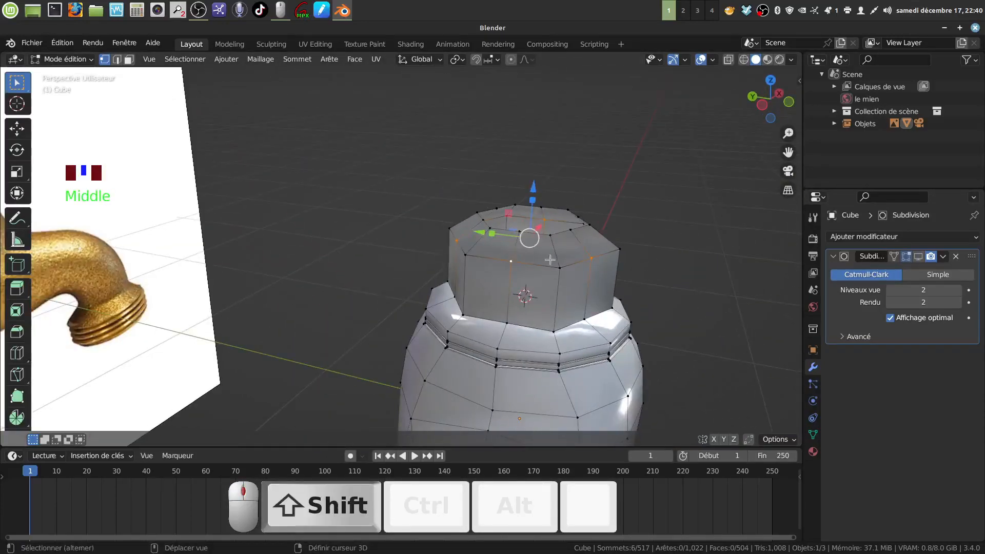
{"action": "middle_click_drag", "start_coordinate": [551, 260], "coordinate": [511, 260], "text": "shift"}
{"action": "left_click", "coordinate": [919, 257]}
{"action": "mouse_move", "coordinate": [566, 294]}
{"action": "middle_mouse_down"}
{"action": "mouse_move", "coordinate": [562, 275]}
{"action": "mouse_move", "coordinate": [560, 301]}
{"action": "mouse_move", "coordinate": [578, 288]}
{"action": "mouse_move", "coordinate": [556, 282]}
{"action": "middle_mouse_up"}
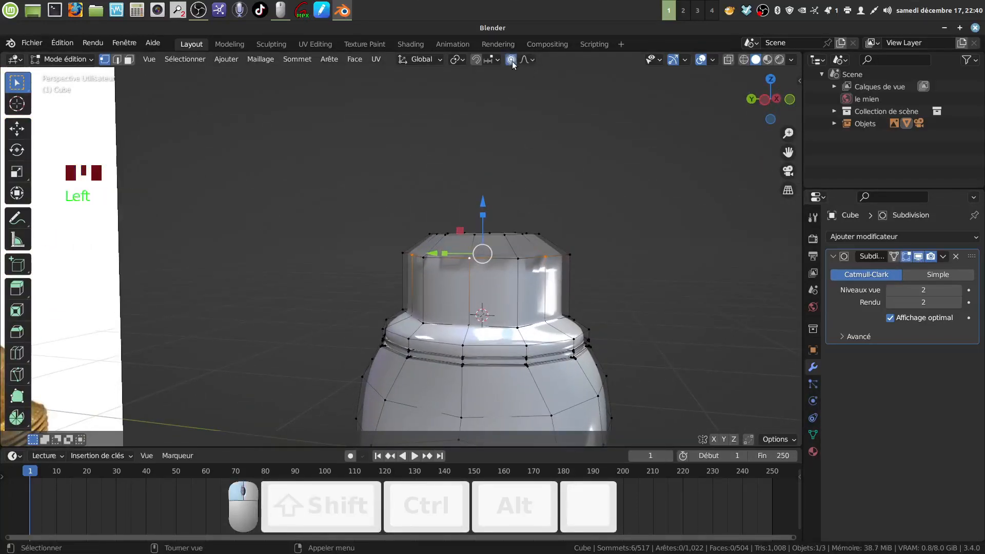
{"action": "left_click_drag", "start_coordinate": [483, 200], "coordinate": [496, 195]}
{"action": "scroll", "coordinate": [487, 198], "scroll_direction": "up", "scroll_amount": 15}
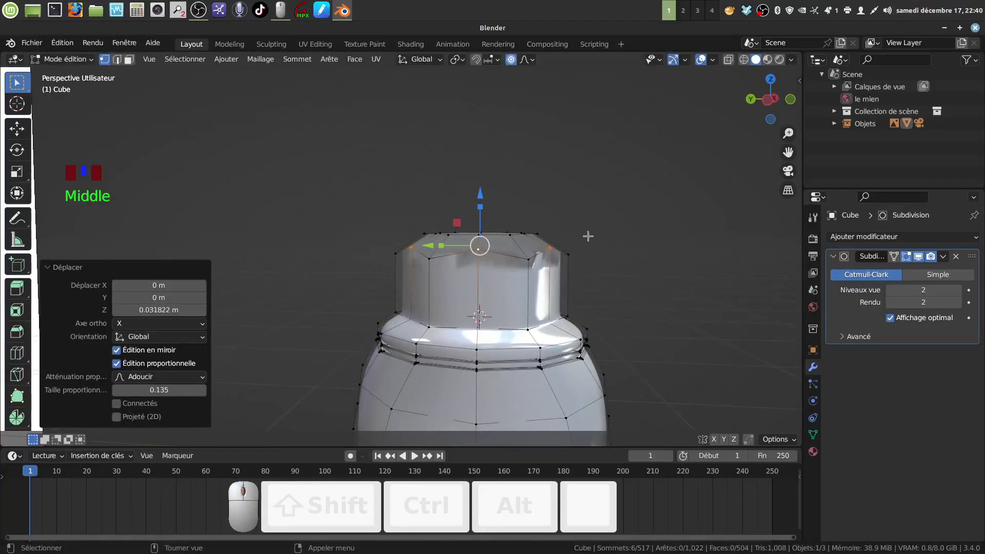
Turn on the face orientation overlay to inspect the nut's normals, and switch to face selection in Edit Mode
{"action": "key", "text": "Tab"}
{"action": "middle_click_drag", "start_coordinate": [571, 245], "coordinate": [571, 269]}
{"action": "scroll", "coordinate": [572, 269], "scroll_direction": "down", "scroll_amount": 2}
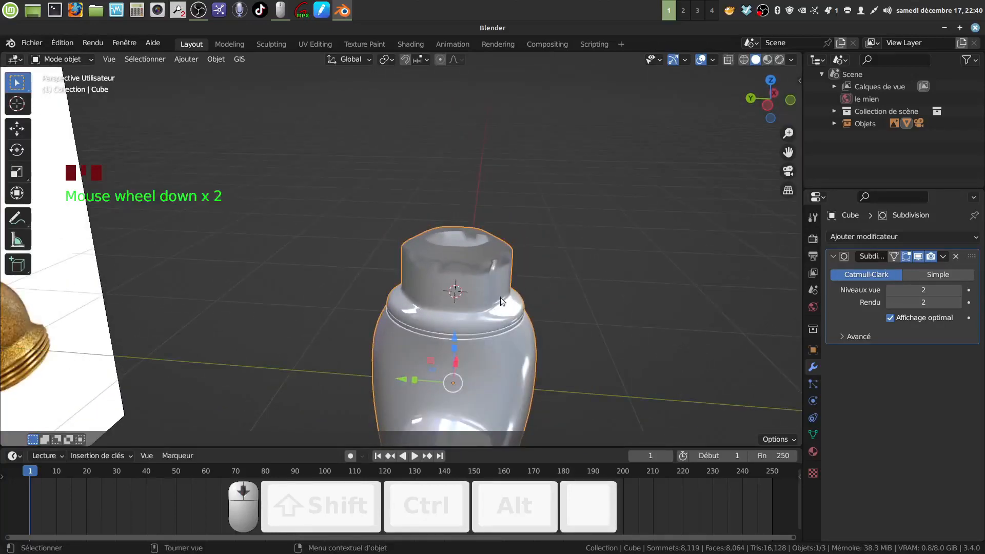
{"action": "right_click", "coordinate": [489, 278]}
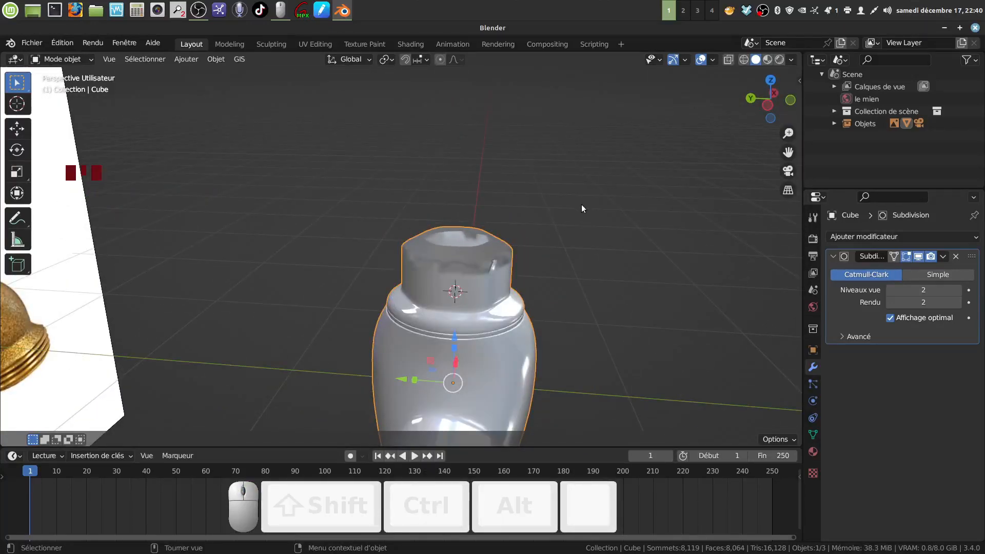
{"action": "key", "text": "q"}
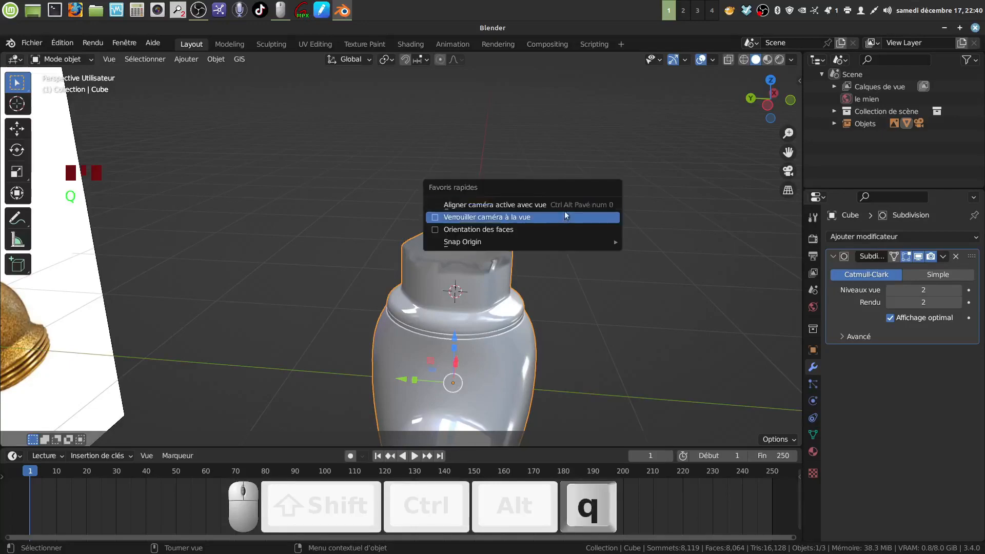
{"action": "left_click", "coordinate": [439, 230]}
{"action": "mouse_move", "coordinate": [476, 242]}
{"action": "middle_mouse_down"}
{"action": "mouse_move", "coordinate": [448, 284]}
{"action": "mouse_move", "coordinate": [480, 219]}
{"action": "mouse_move", "coordinate": [496, 213]}
{"action": "mouse_move", "coordinate": [477, 245]}
{"action": "mouse_move", "coordinate": [475, 123]}
{"action": "mouse_move", "coordinate": [469, 236]}
{"action": "middle_mouse_up"}
{"action": "scroll", "coordinate": [478, 323], "scroll_direction": "up", "scroll_amount": 3}
{"action": "middle_click_drag", "start_coordinate": [478, 323], "coordinate": [501, 297]}
{"action": "key", "text": "Tab"}
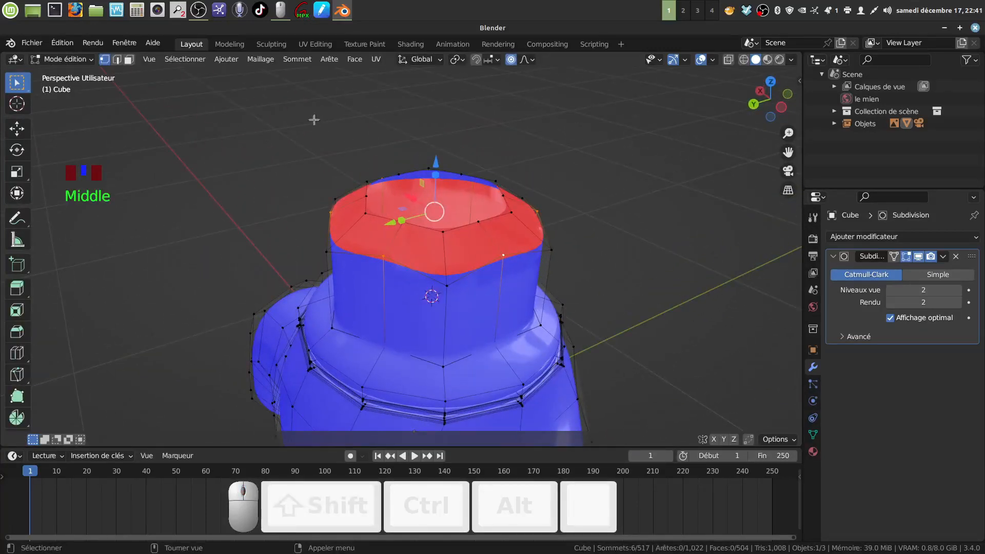
{"action": "left_click", "coordinate": [129, 59]}
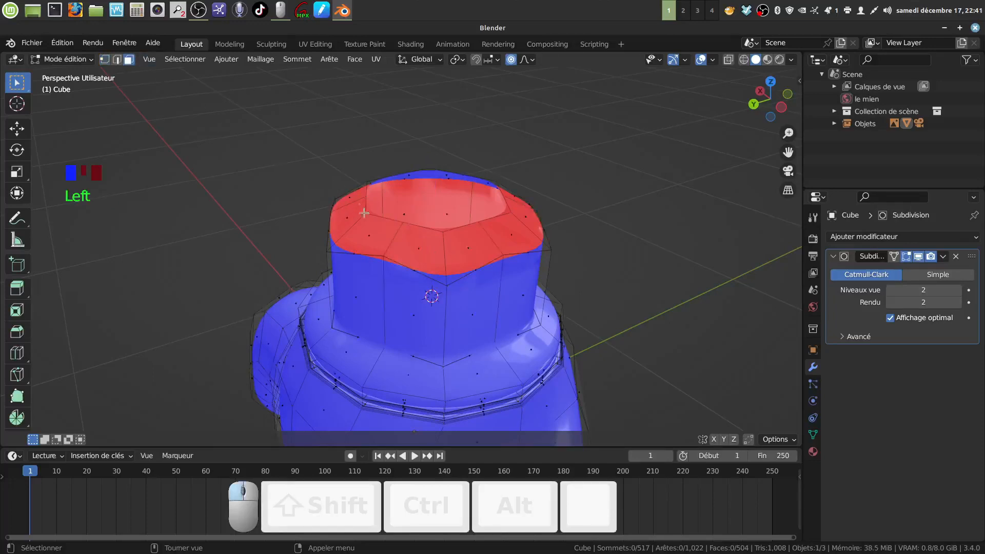
{"action": "left_click", "coordinate": [444, 253], "text": "alt"}
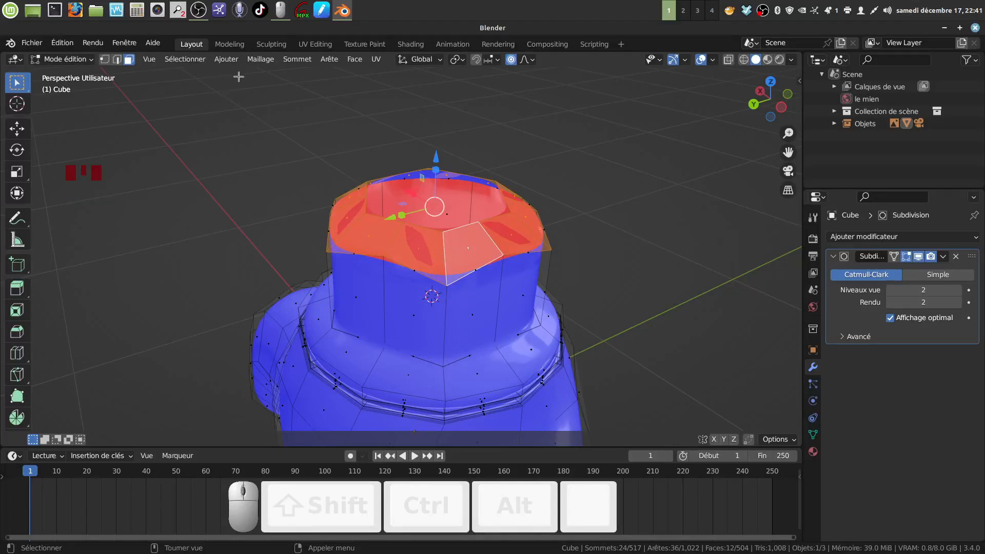
{"action": "left_click", "coordinate": [256, 58]}
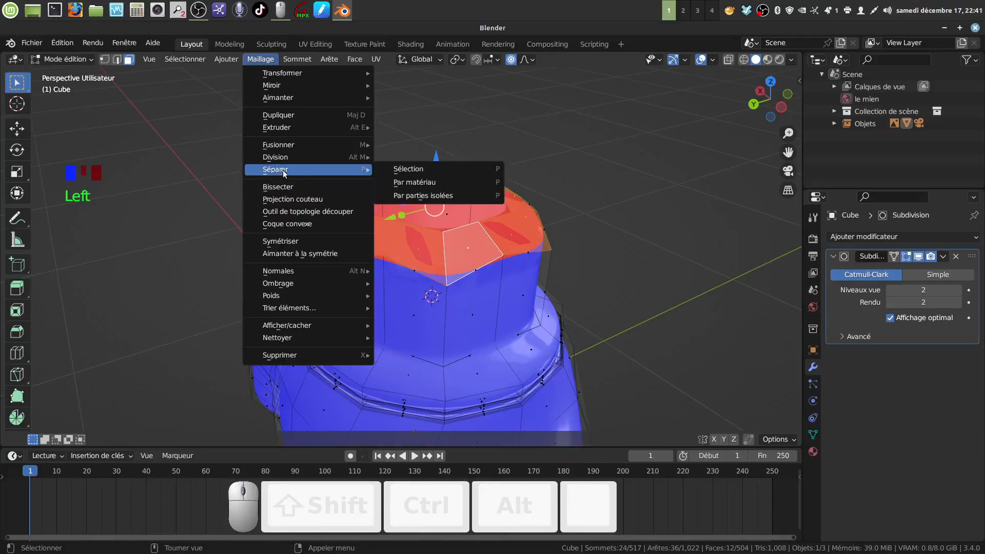
{"action": "mouse_move", "coordinate": [288, 145]}
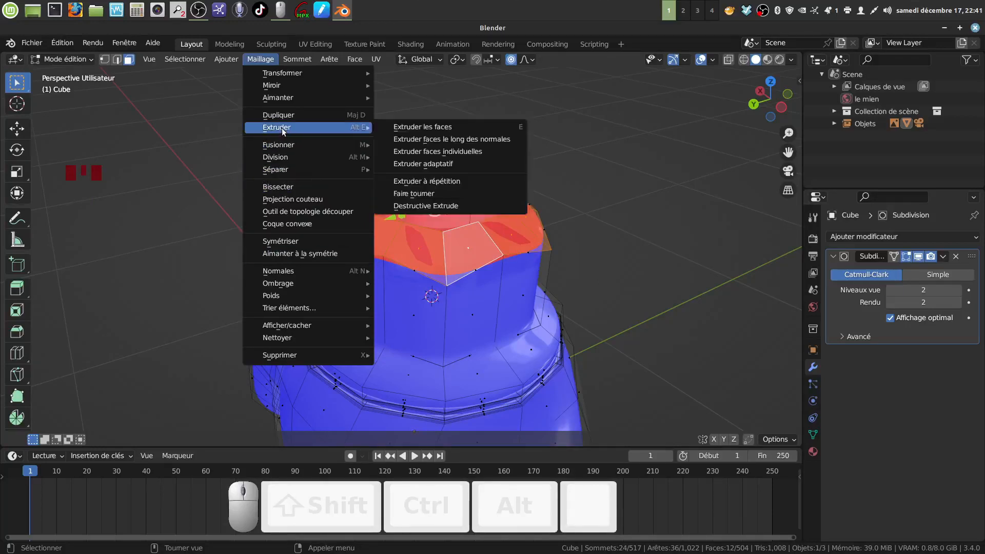
{"action": "key", "text": "Tab"}
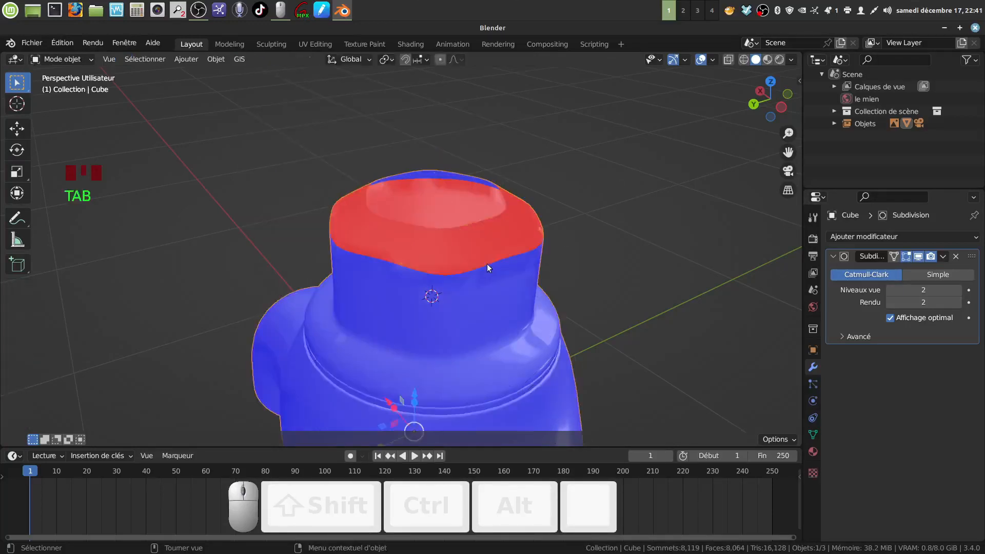
{"action": "scroll", "coordinate": [487, 264], "scroll_direction": "down", "scroll_amount": 2}
Select the entire tap body mesh and merge its overlapping vertices by distance at 0.0001 m
{"action": "key", "text": "Tab"}
{"action": "key", "text": "a"}
{"action": "key", "text": "a"}
{"action": "key", "text": "a"}
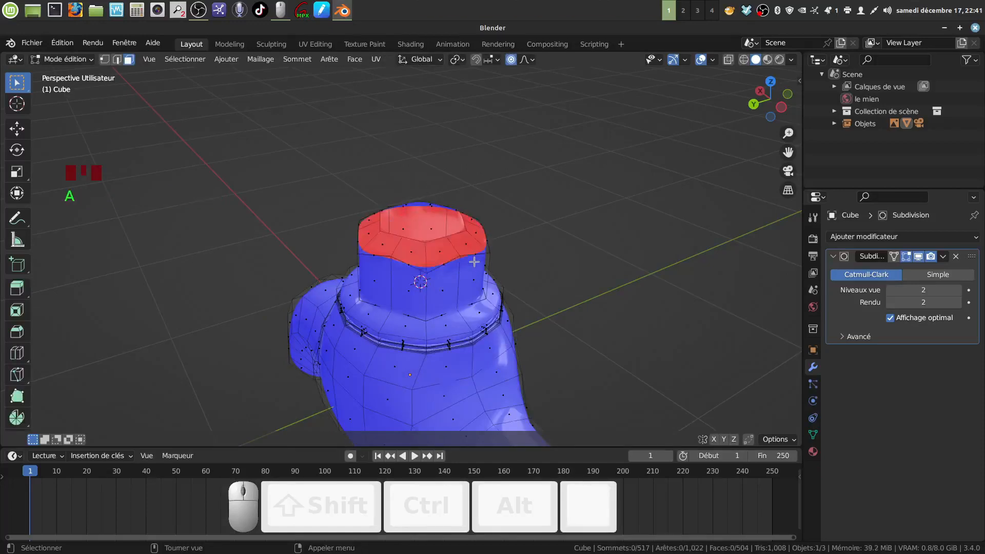
{"action": "left_click", "coordinate": [265, 59]}
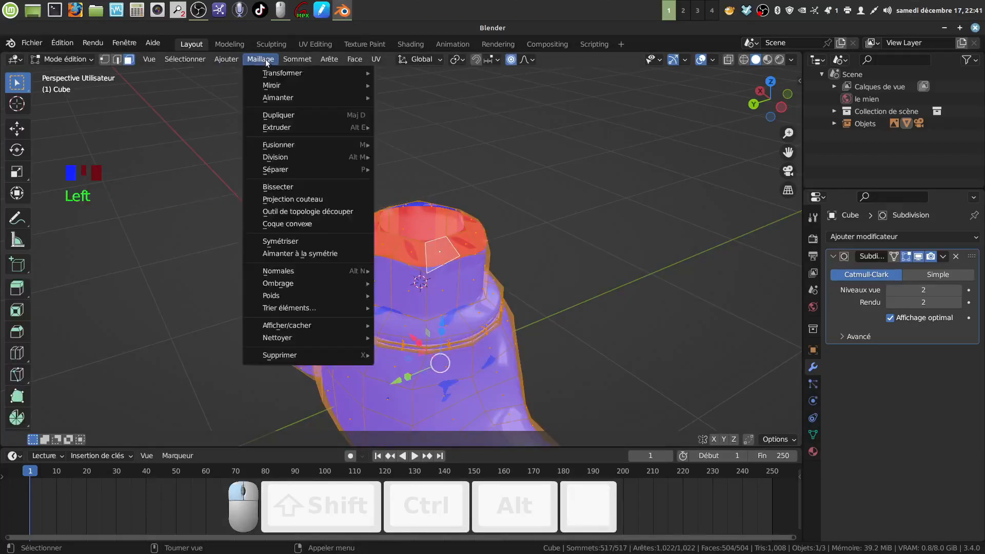
{"action": "mouse_move", "coordinate": [351, 342]}
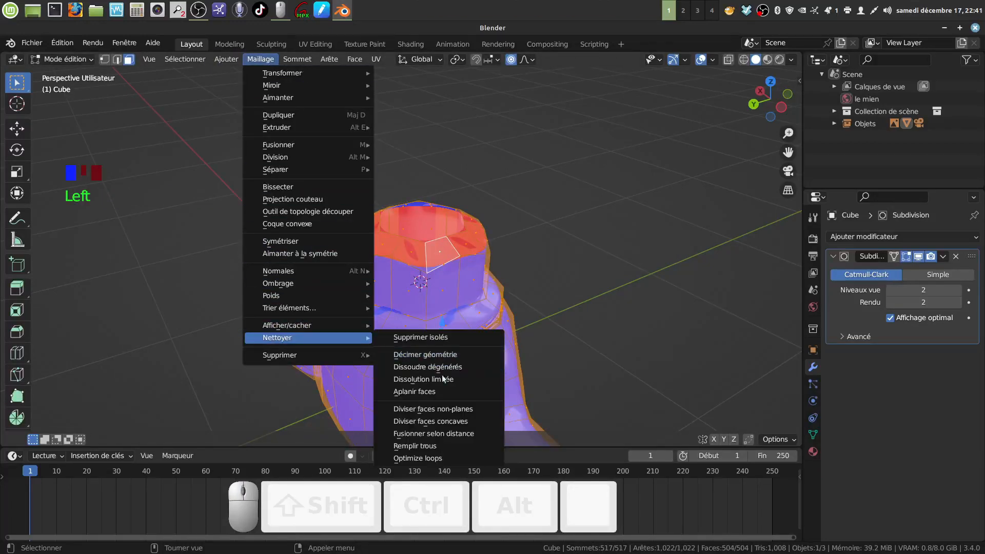
{"action": "left_click", "coordinate": [467, 434]}
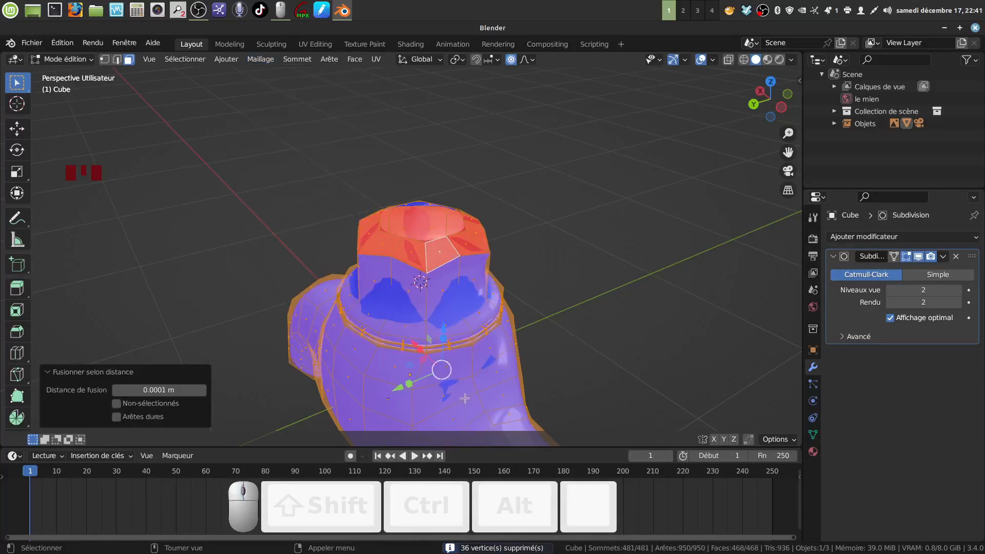
{"action": "scroll", "coordinate": [470, 344], "scroll_direction": "up", "scroll_amount": 4}
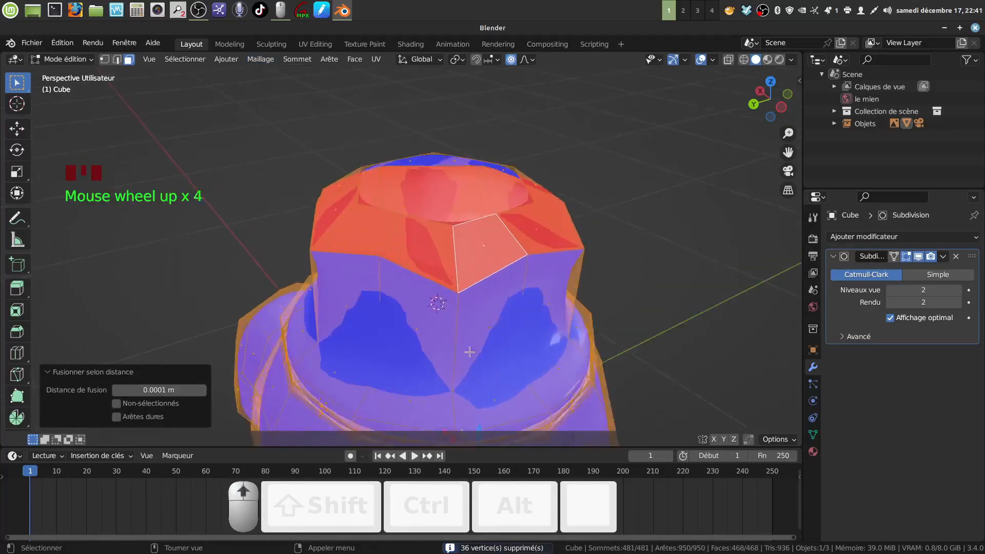
{"action": "key", "text": "Tab"}
{"action": "key", "text": "Tab"}
{"action": "middle_click_drag", "start_coordinate": [473, 319], "coordinate": [455, 248]}
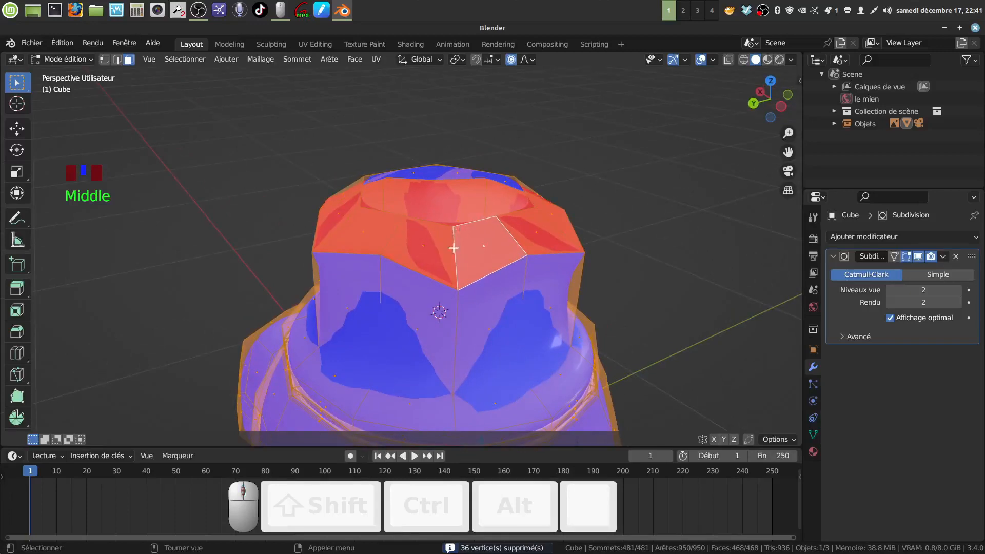
Select the sloped ring of faces on top of the nut and flip its normals
{"action": "key", "text": "alt+z"}
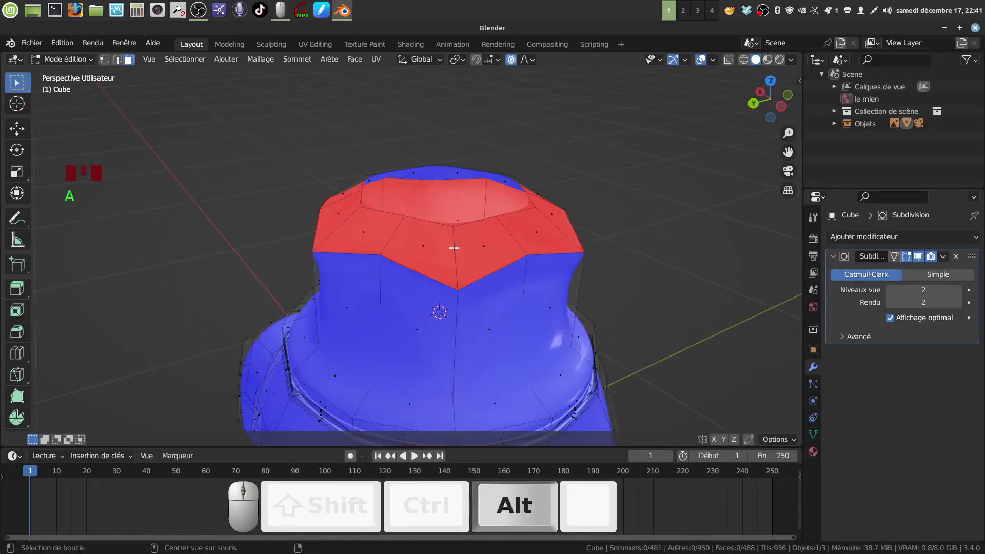
{"action": "left_click", "coordinate": [454, 249], "text": "alt"}
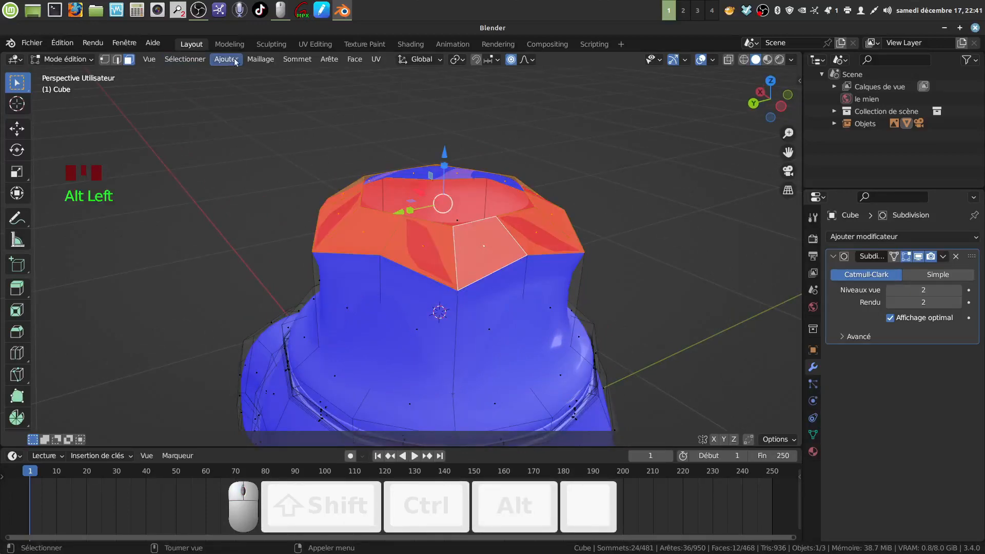
{"action": "left_click", "coordinate": [260, 60]}
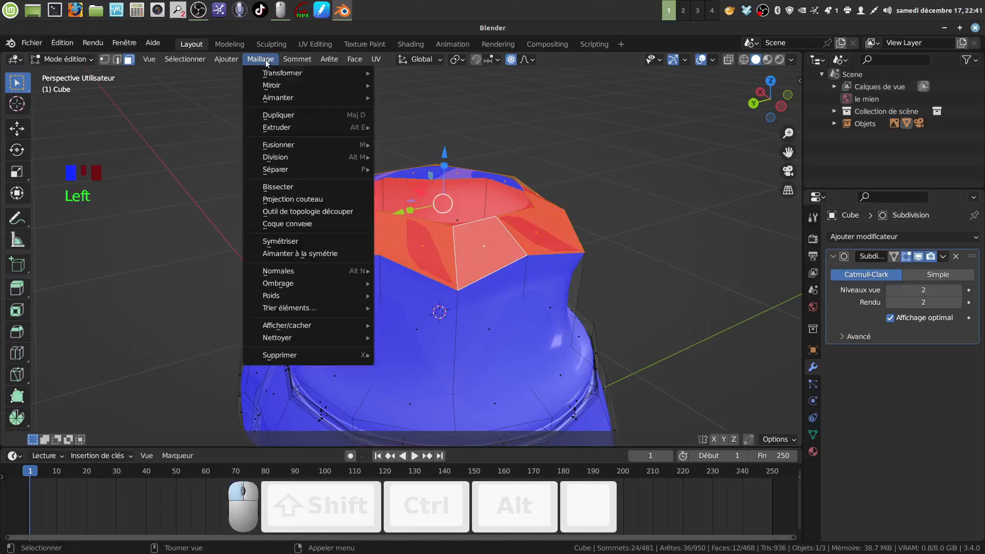
{"action": "mouse_move", "coordinate": [339, 272]}
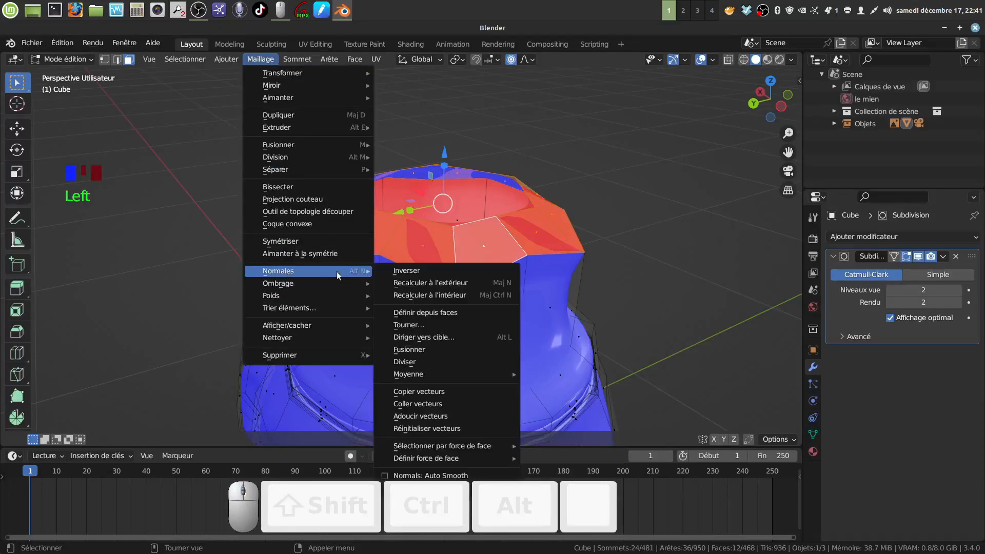
{"action": "left_click", "coordinate": [402, 271]}
{"action": "middle_click_drag", "start_coordinate": [402, 272], "coordinate": [394, 275]}
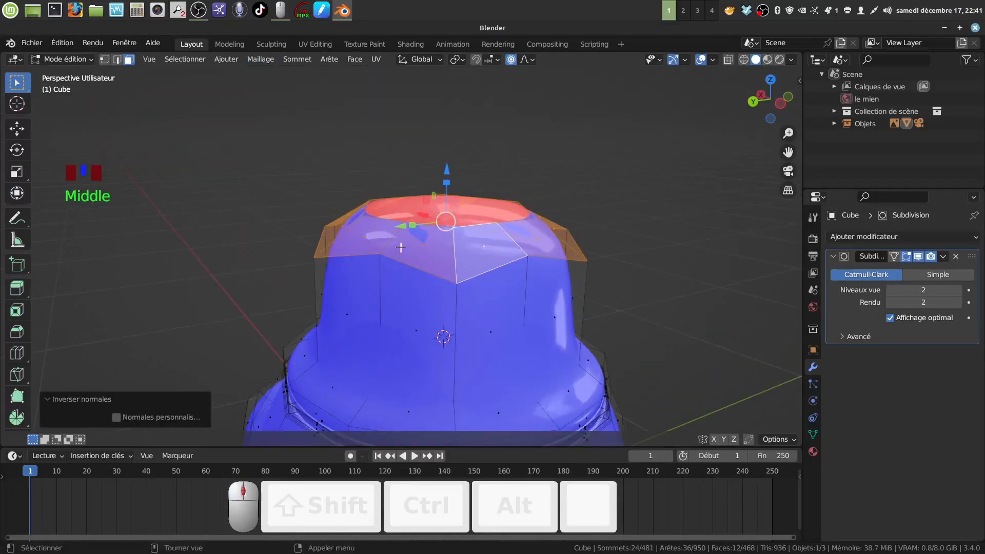
Turn off the face orientation overlay and hide the Subdivision modifier's viewport effect while editing the mesh
{"action": "key", "text": "Tab"}
{"action": "scroll", "coordinate": [396, 277], "scroll_direction": "down", "scroll_amount": 2}
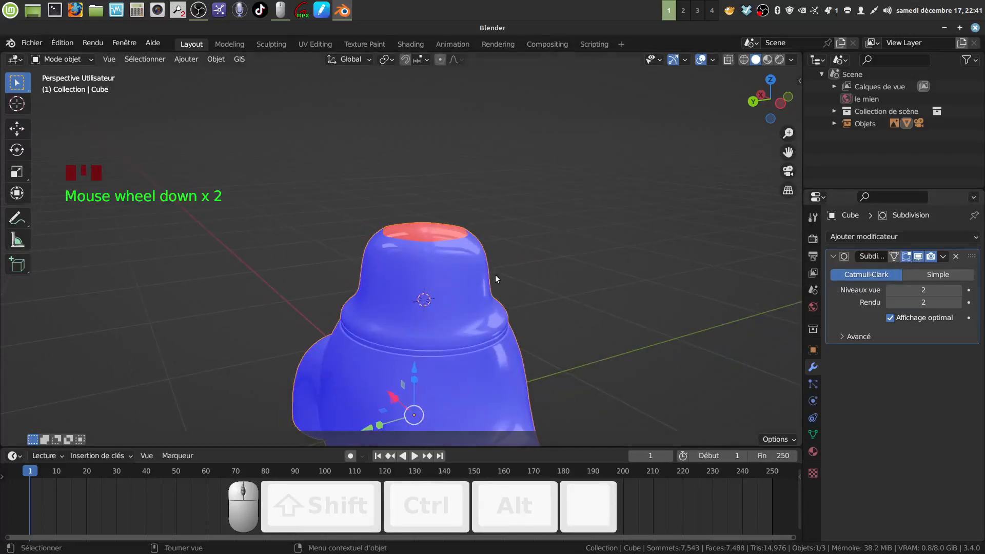
{"action": "key", "text": "q"}
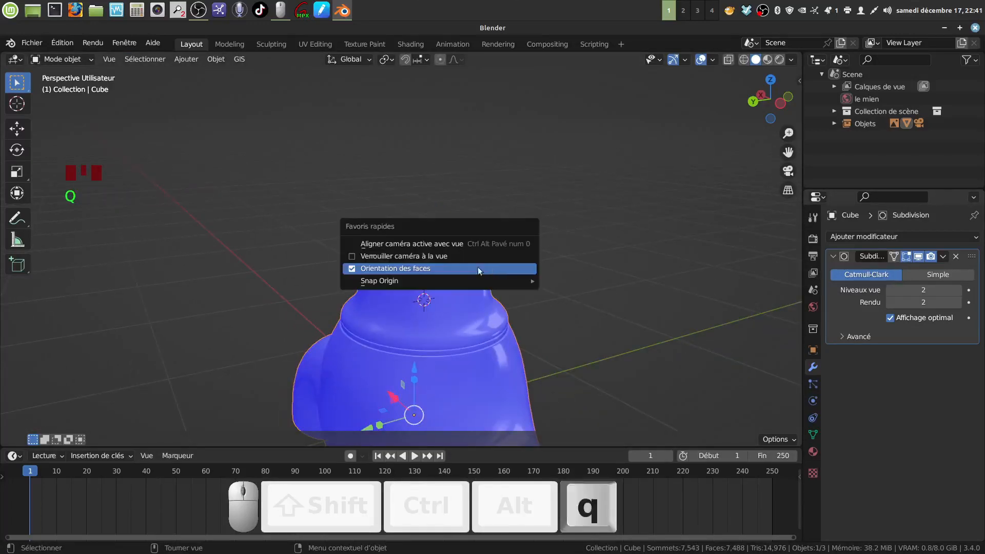
{"action": "left_click", "coordinate": [353, 270]}
{"action": "middle_click_drag", "start_coordinate": [514, 303], "coordinate": [466, 251], "text": "shift"}
{"action": "key", "text": "Tab"}
{"action": "scroll", "coordinate": [443, 279], "scroll_direction": "up", "scroll_amount": 2}
{"action": "key", "text": "a"}
{"action": "left_click", "coordinate": [917, 257]}
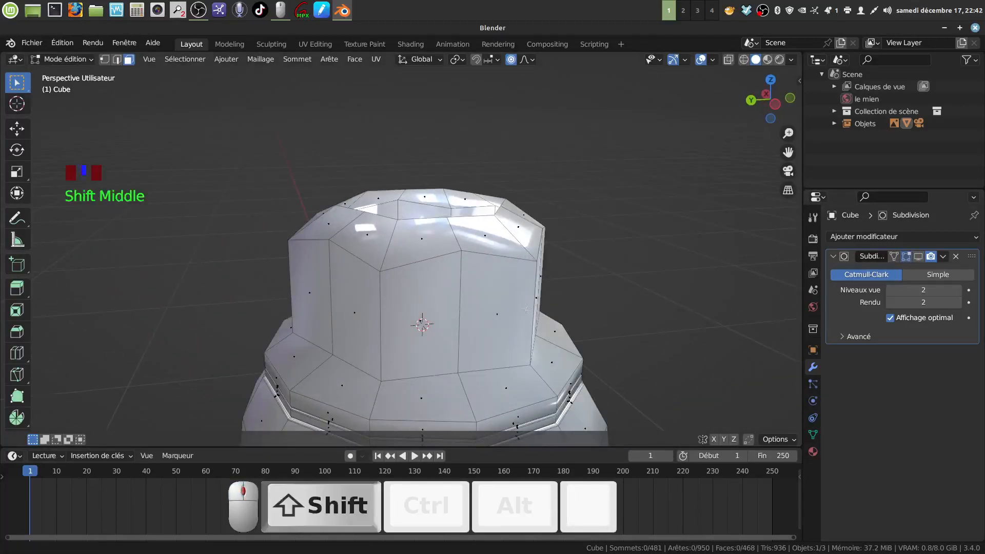
Select the collar's outer rim, the nut's base outline and the nut's upper chamfer outline as edge loops together
{"action": "middle_click_drag", "start_coordinate": [484, 313], "coordinate": [455, 317], "text": "shift"}
{"action": "scroll", "coordinate": [467, 288], "scroll_direction": "up", "scroll_amount": 2}
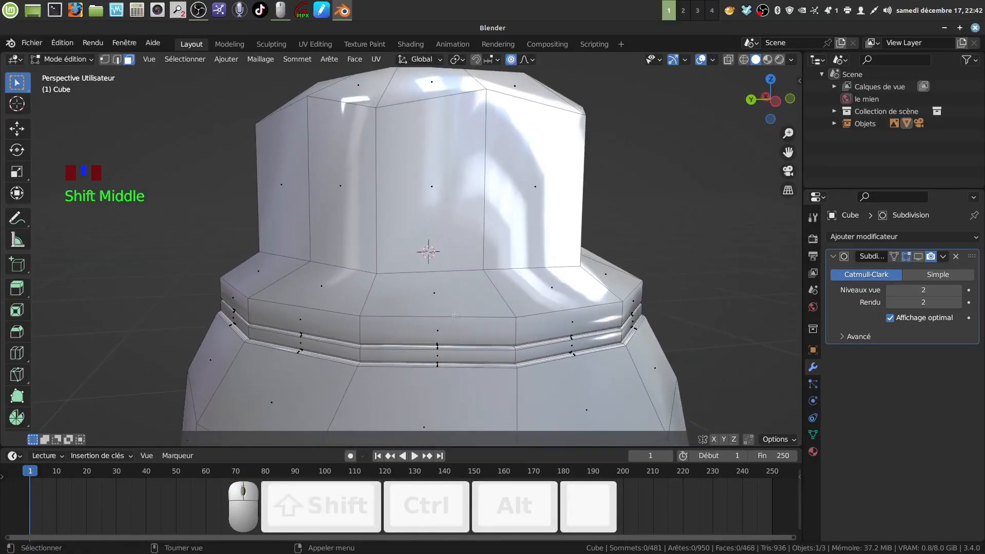
{"action": "left_click", "coordinate": [117, 59]}
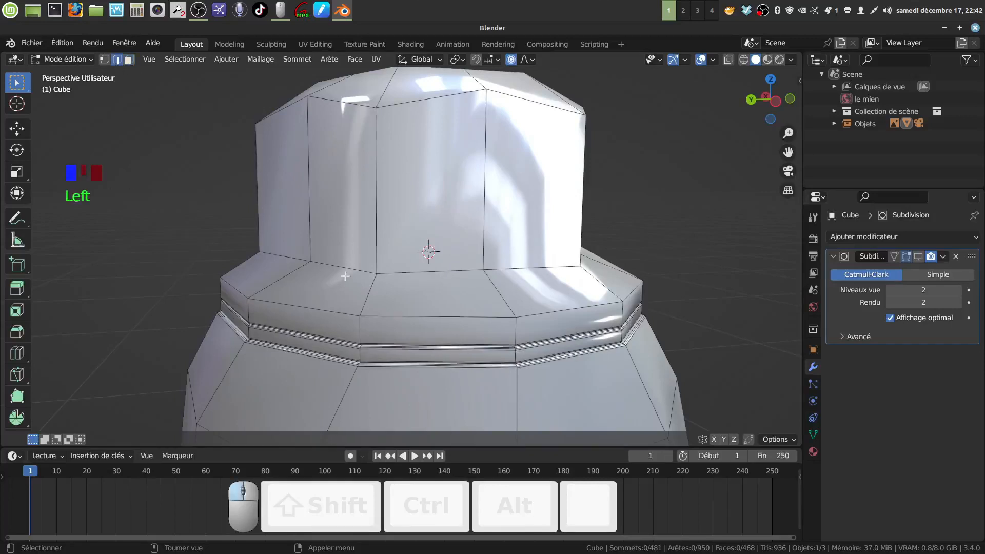
{"action": "left_click", "coordinate": [418, 314], "text": "alt"}
{"action": "middle_click_drag", "start_coordinate": [419, 314], "coordinate": [406, 259]}
{"action": "scroll", "coordinate": [490, 349], "scroll_direction": "up", "scroll_amount": 2}
{"action": "middle_click_drag", "start_coordinate": [490, 349], "coordinate": [506, 374]}
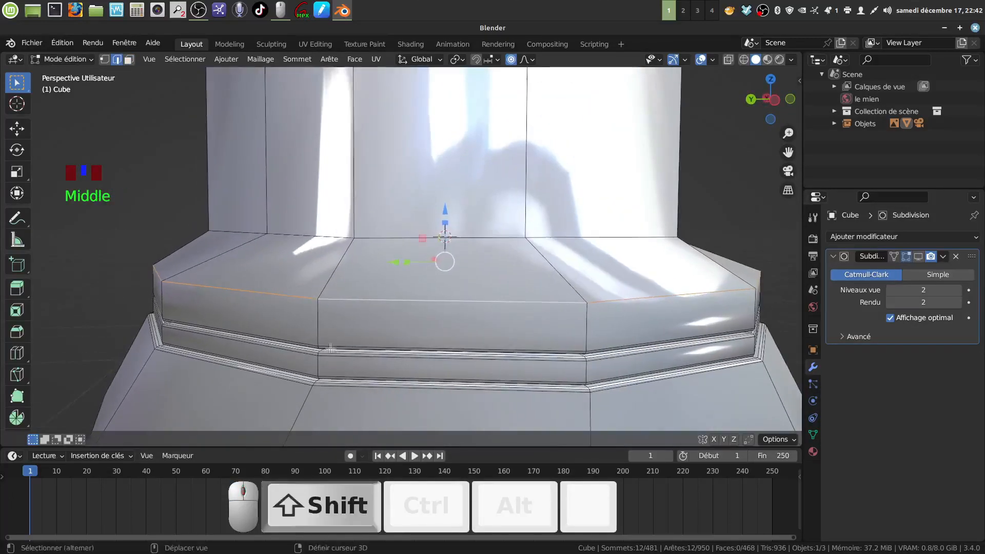
{"action": "middle_click_drag", "start_coordinate": [357, 305], "coordinate": [360, 323], "text": "shift"}
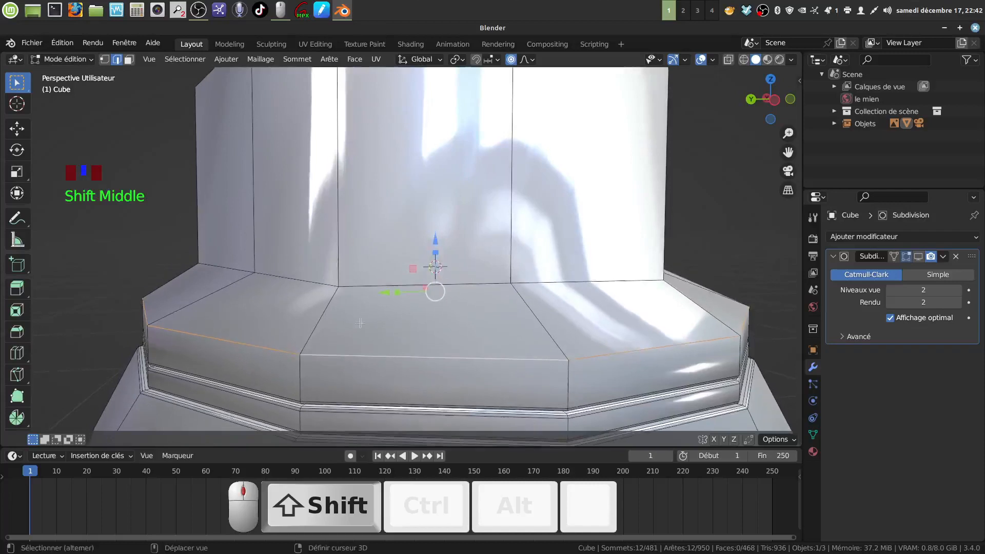
{"action": "left_click", "coordinate": [363, 283], "text": "alt+shift"}
{"action": "middle_click_drag", "start_coordinate": [365, 282], "coordinate": [367, 402], "text": "shift"}
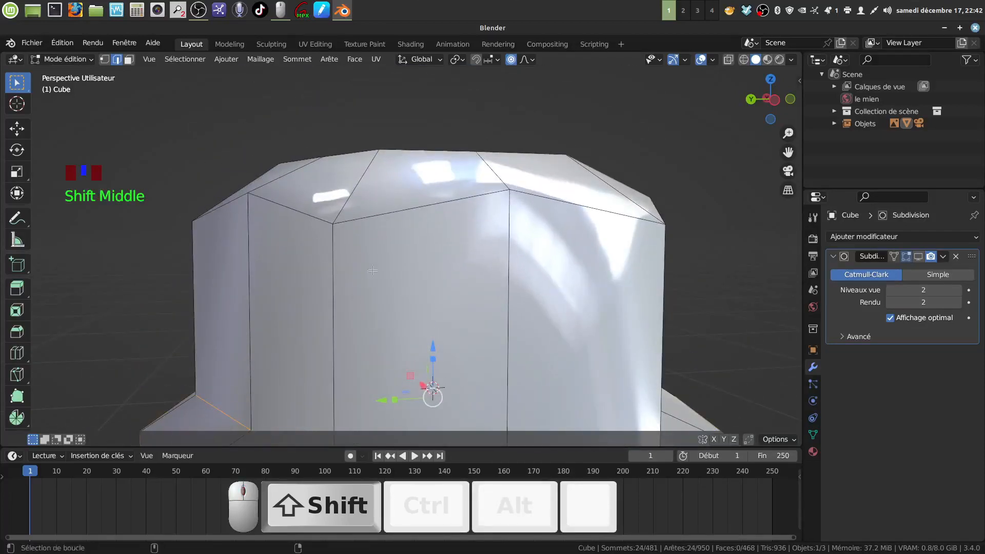
{"action": "left_click", "coordinate": [379, 214], "text": "alt+shift"}
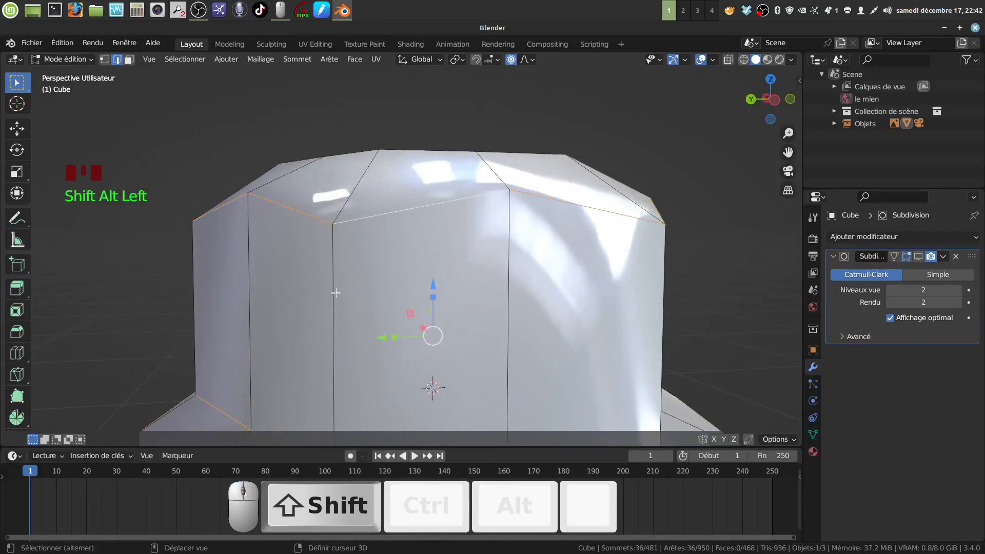
Add the remaining vertical corner edges of the hexagonal nut to the edge loop selection
{"action": "scroll", "coordinate": [552, 308], "scroll_direction": "down", "scroll_amount": 3}
{"action": "middle_click_drag", "start_coordinate": [552, 308], "coordinate": [520, 324]}
{"action": "left_click", "coordinate": [557, 319], "text": "shift"}
{"action": "left_click", "coordinate": [583, 307], "text": "shift"}
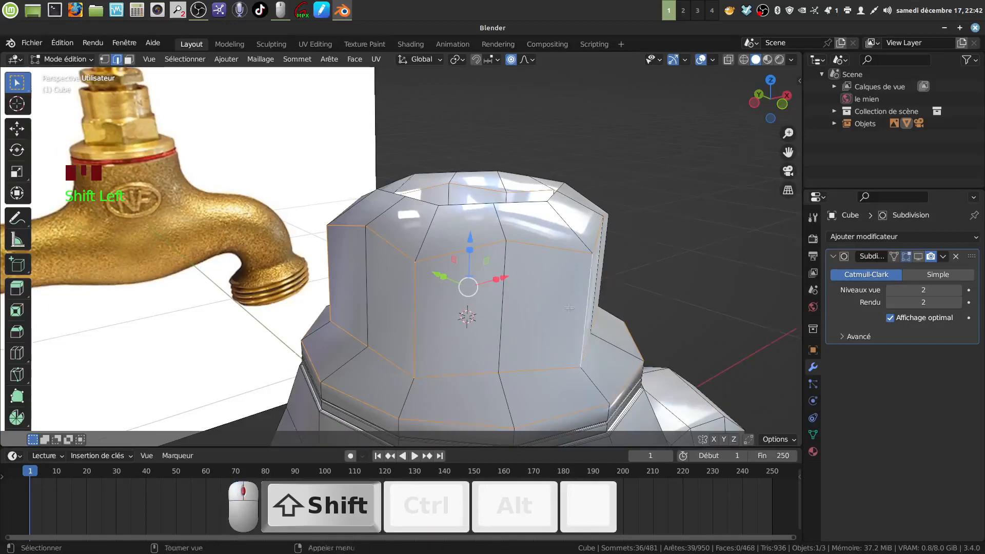
{"action": "middle_click_drag", "start_coordinate": [585, 308], "coordinate": [418, 314]}
{"action": "left_click", "coordinate": [528, 327], "text": "shift"}
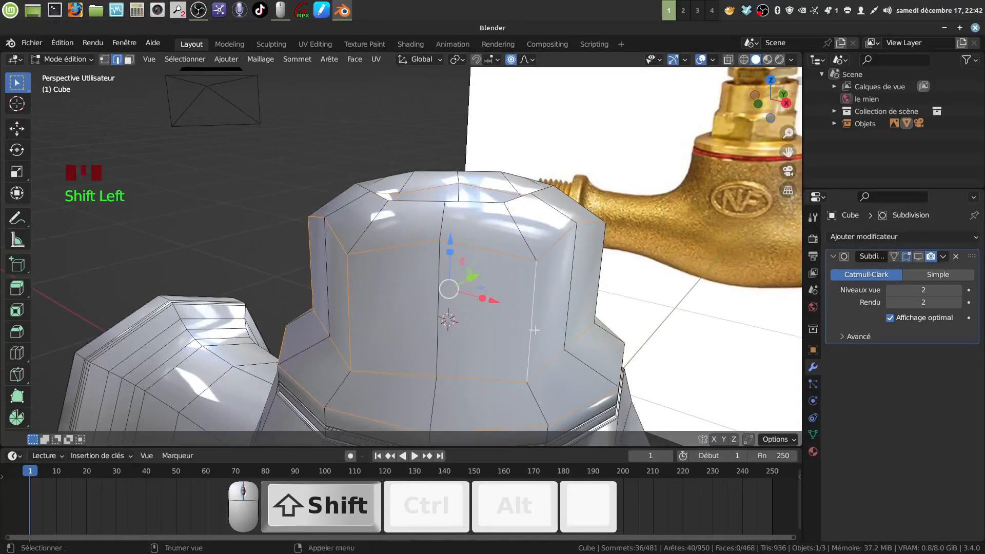
Bevel the selected nut and collar edges with a width of 0.00875 m and 2 segments
{"action": "middle_click_drag", "start_coordinate": [529, 327], "coordinate": [544, 272]}
{"action": "scroll", "coordinate": [534, 288], "scroll_direction": "up", "scroll_amount": 2}
{"action": "key", "text": "ctrl+b"}
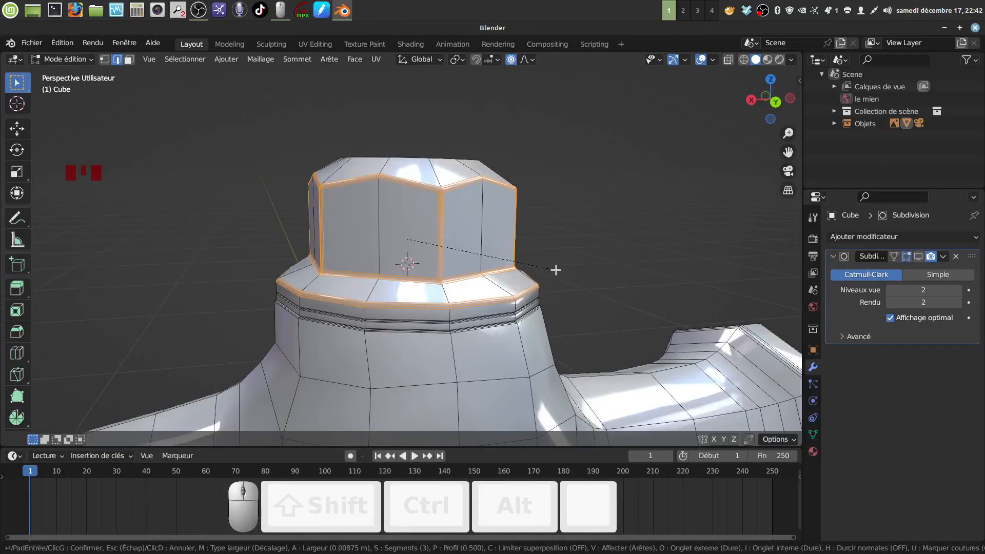
{"action": "left_click", "coordinate": [556, 270]}
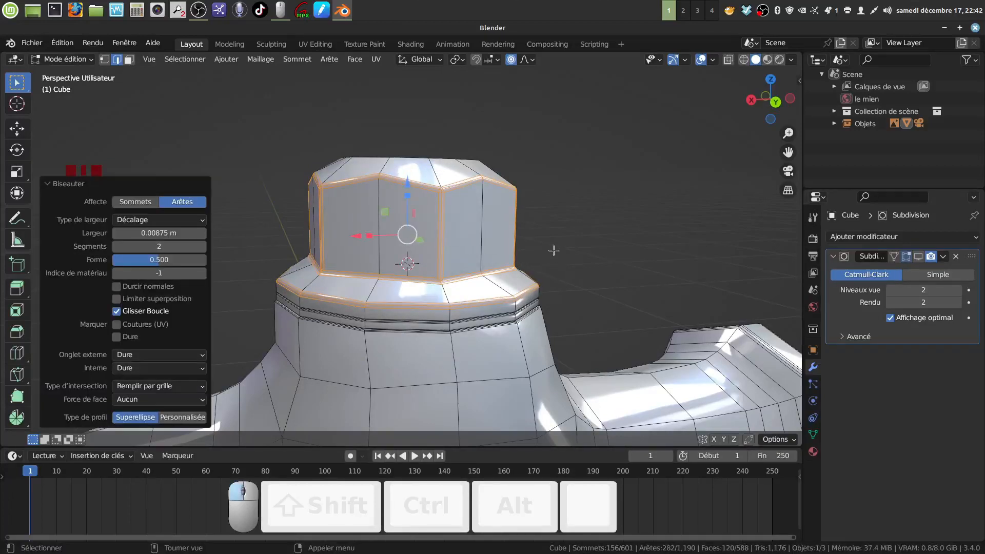
Turn the Subdivision modifier's viewport effect back on and check the bevelled nut's smoothing outside Edit Mode
{"action": "middle_click_drag", "start_coordinate": [553, 253], "coordinate": [472, 310]}
{"action": "key", "text": "Tab"}
{"action": "key", "text": "Tab"}
{"action": "scroll", "coordinate": [503, 265], "scroll_direction": "up", "scroll_amount": 2}
{"action": "scroll", "coordinate": [473, 310], "scroll_direction": "down", "scroll_amount": 2}
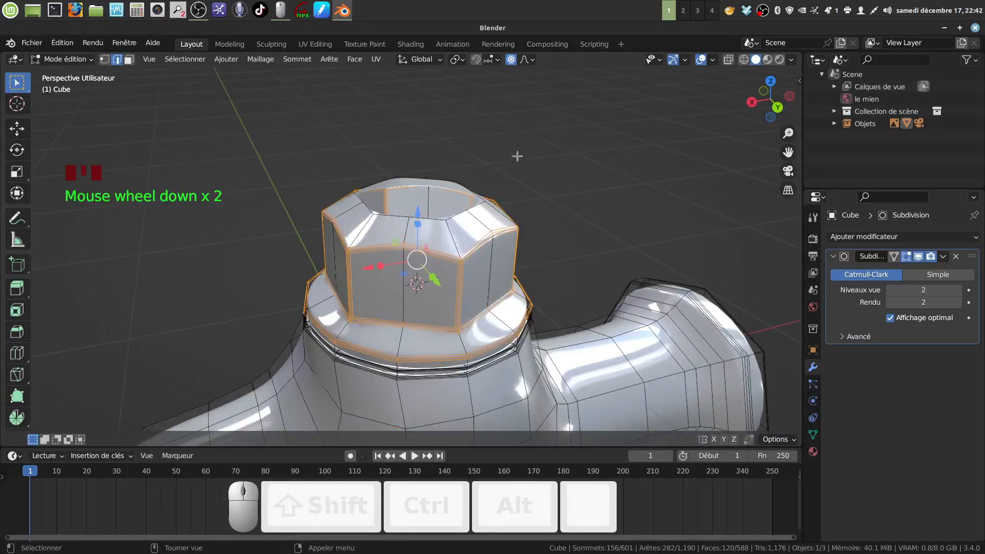
Compare the nut and its upper opening with the tap in the reference photo, from the front and from above
{"action": "scroll", "coordinate": [518, 156], "scroll_direction": "down", "scroll_amount": 5}
{"action": "key", "text": "KP_1"}
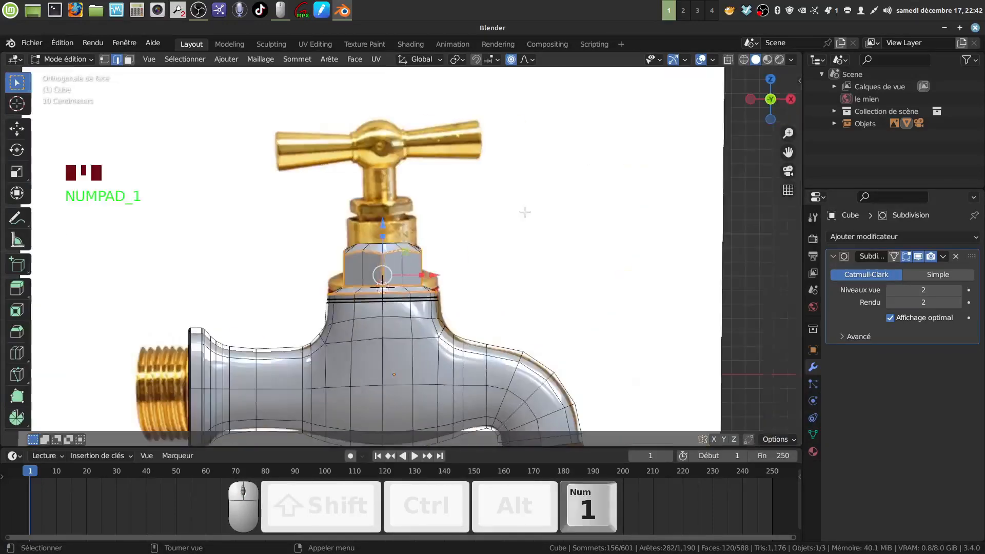
{"action": "scroll", "coordinate": [524, 211], "scroll_direction": "up", "scroll_amount": 1}
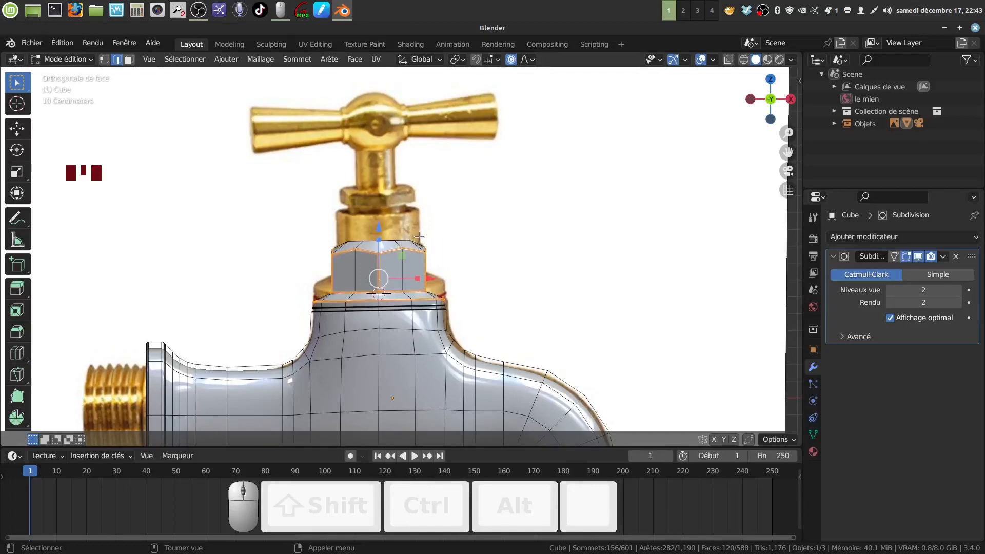
{"action": "middle_click_drag", "start_coordinate": [419, 236], "coordinate": [418, 254]}
{"action": "key", "text": "grave"}
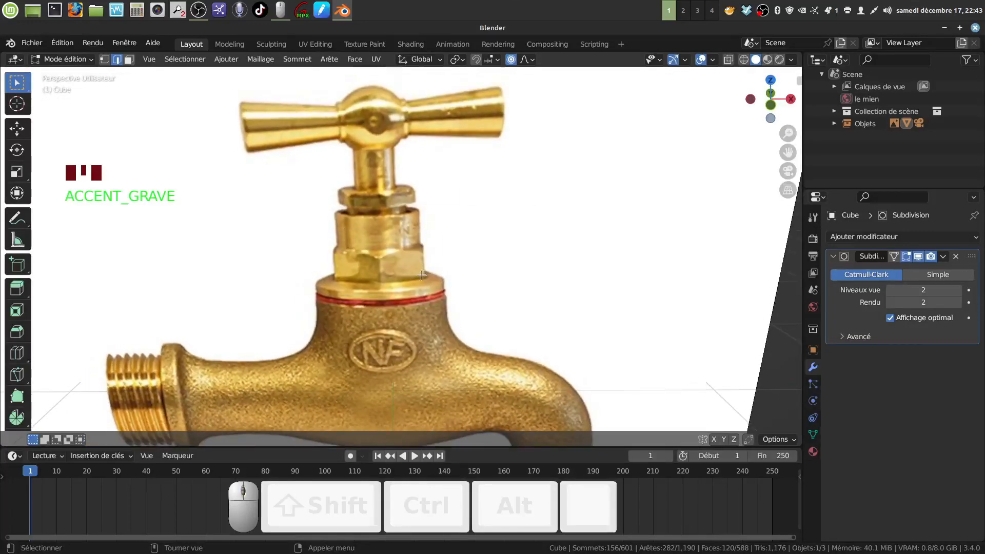
{"action": "scroll", "coordinate": [470, 278], "scroll_direction": "down", "scroll_amount": 6}
{"action": "key", "text": "Tab"}
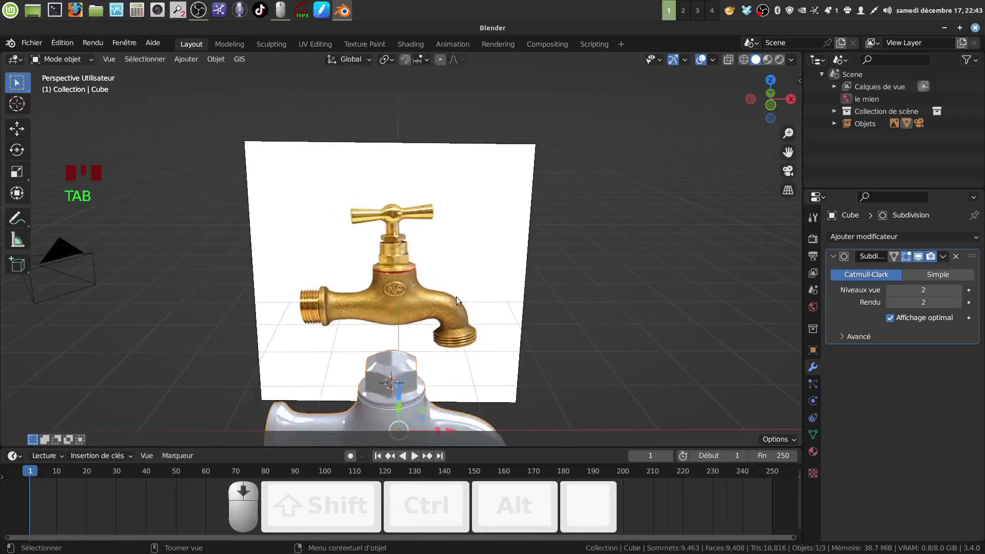
{"action": "middle_click_drag", "start_coordinate": [438, 359], "coordinate": [423, 270], "text": "shift"}
{"action": "scroll", "coordinate": [457, 305], "scroll_direction": "up", "scroll_amount": 4}
{"action": "key", "text": "Tab"}
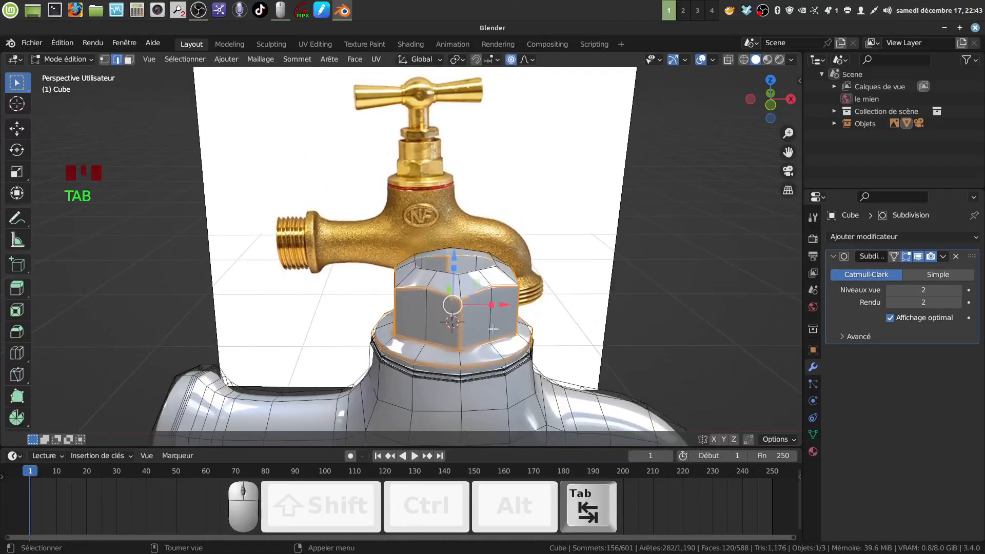
{"action": "scroll", "coordinate": [464, 298], "scroll_direction": "up", "scroll_amount": 3}
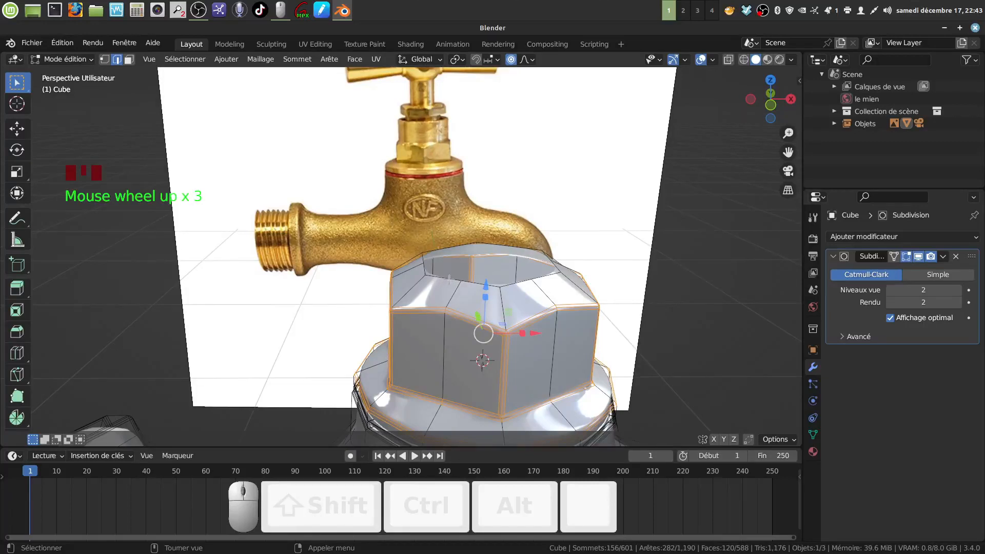
Select the edge loop around the nut's upper opening, disable proportional editing and scale the loop by 1.236
{"action": "left_click", "coordinate": [462, 278], "text": "alt"}
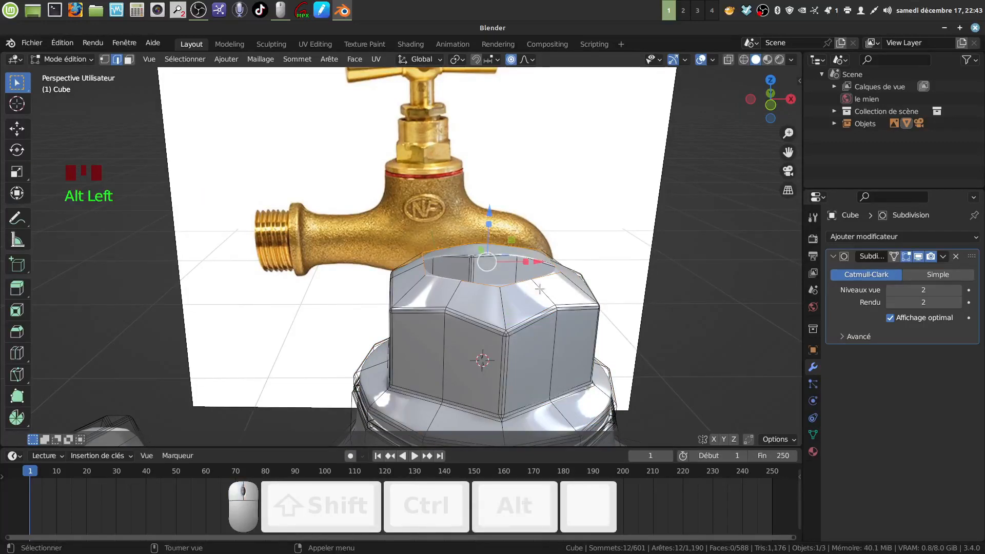
{"action": "key", "text": "s"}
{"action": "right_click", "coordinate": [557, 289]}
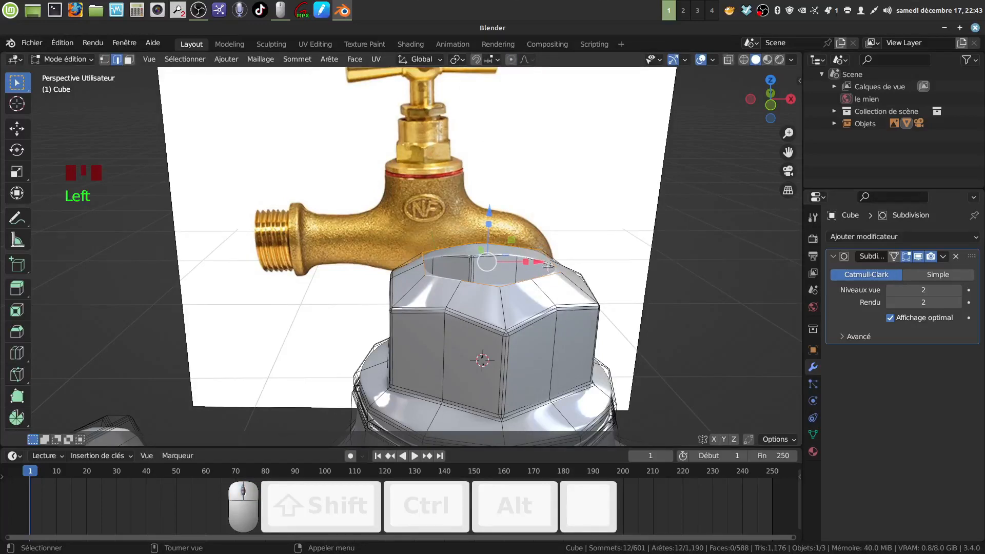
{"action": "key", "text": "s"}
{"action": "left_click", "coordinate": [512, 222]}
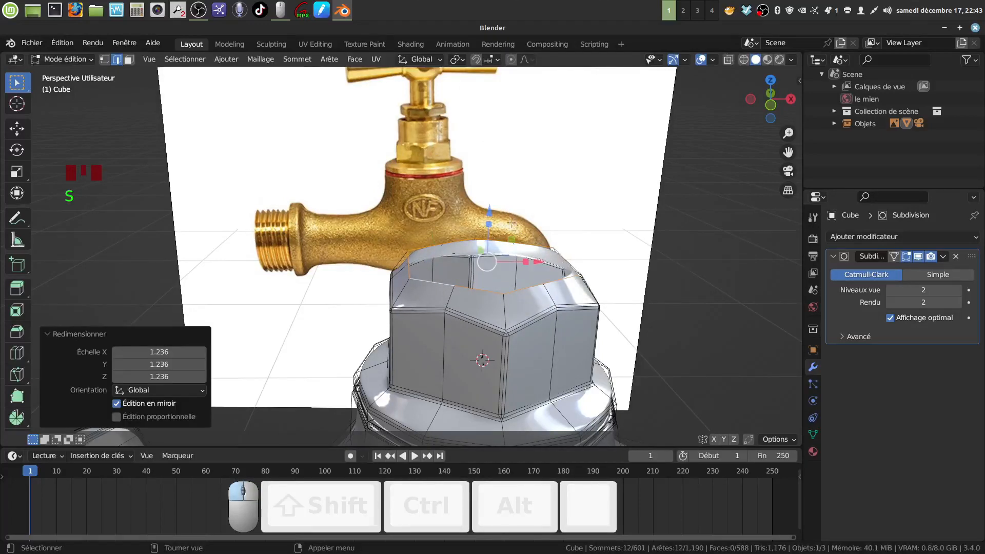
Lower the opening's edge loop by 0.038989 m along Z and scale it by 1.131
{"action": "left_click_drag", "start_coordinate": [490, 210], "coordinate": [528, 255]}
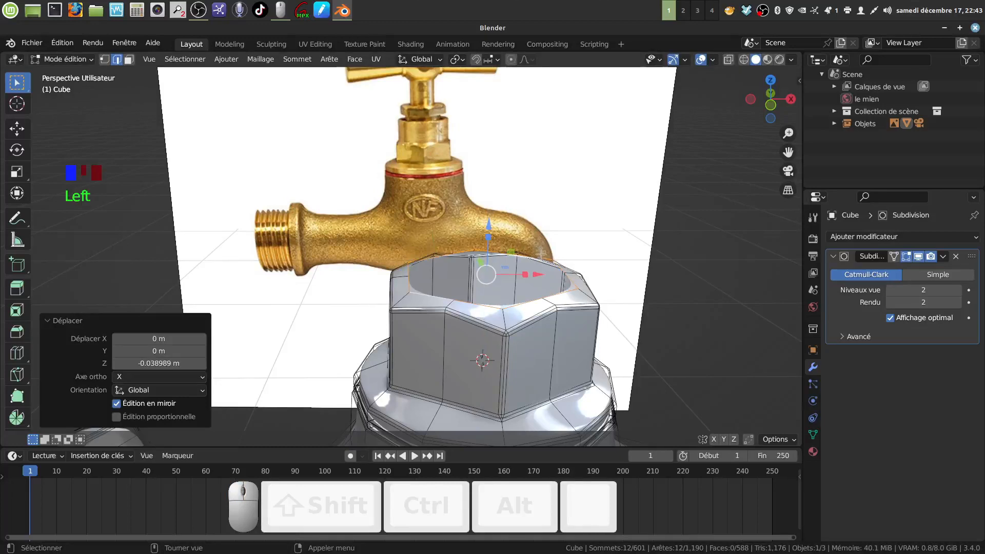
{"action": "key", "text": "s"}
{"action": "left_click", "coordinate": [550, 260]}
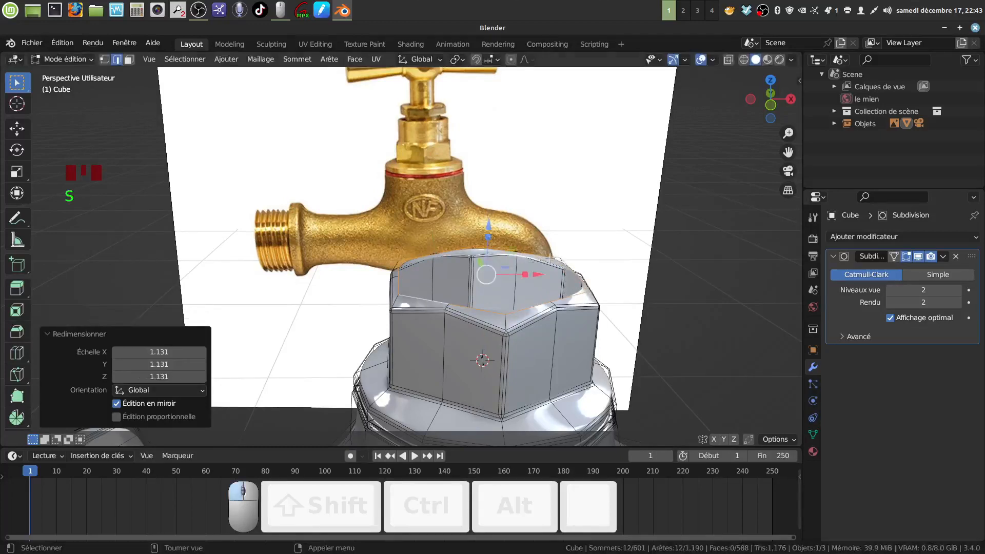
Make the nut's opening loop perfectly round with LoopTools Circle and scale it by 0.943
{"action": "middle_click_drag", "start_coordinate": [550, 259], "coordinate": [525, 257]}
{"action": "scroll", "coordinate": [537, 235], "scroll_direction": "down", "scroll_amount": 1}
{"action": "scroll", "coordinate": [537, 235], "scroll_direction": "down", "scroll_amount": 1}
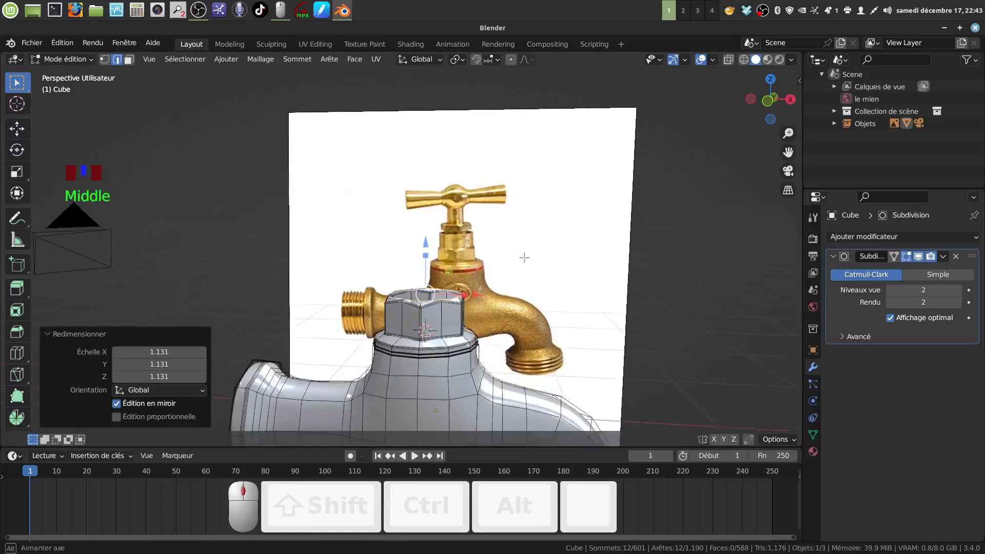
{"action": "right_click", "coordinate": [645, 225]}
{"action": "mouse_move", "coordinate": [577, 140]}
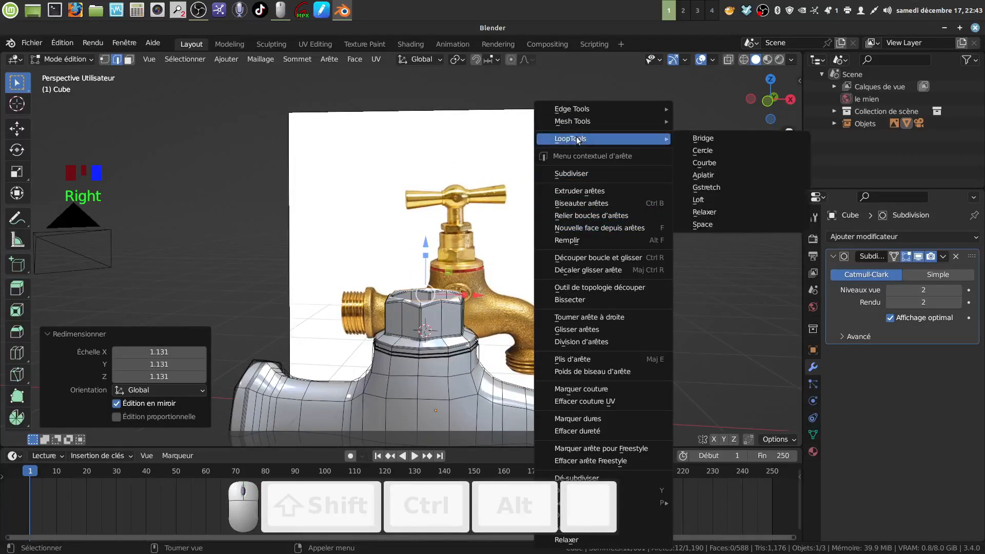
{"action": "left_click", "coordinate": [703, 151]}
{"action": "scroll", "coordinate": [426, 303], "scroll_direction": "up", "scroll_amount": 4}
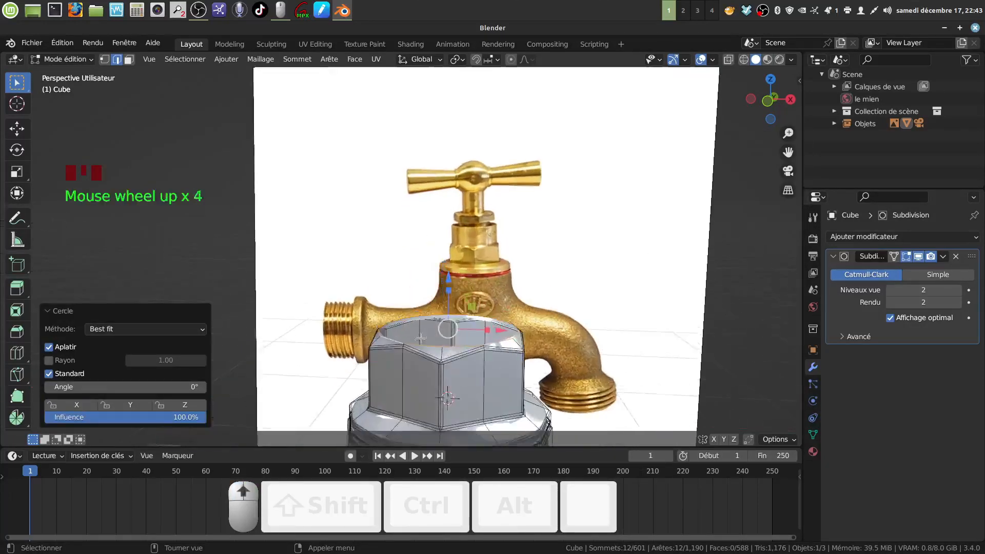
{"action": "middle_click_drag", "start_coordinate": [426, 303], "coordinate": [457, 377]}
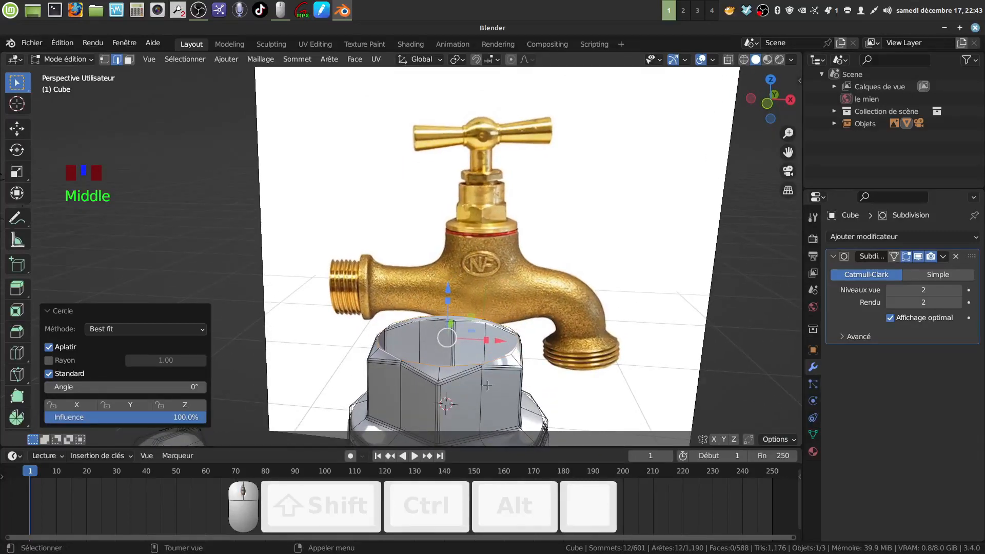
{"action": "key", "text": "s"}
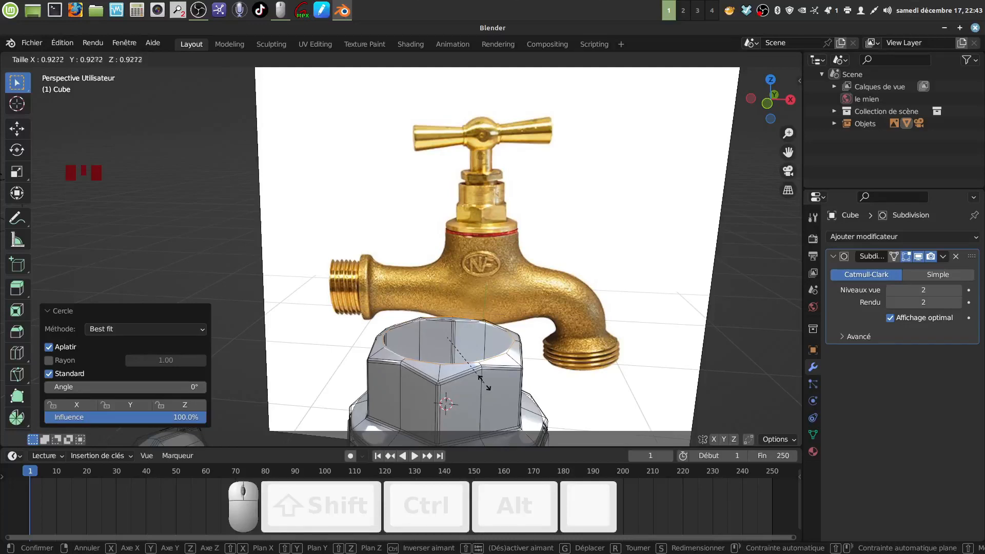
{"action": "left_click", "coordinate": [482, 365]}
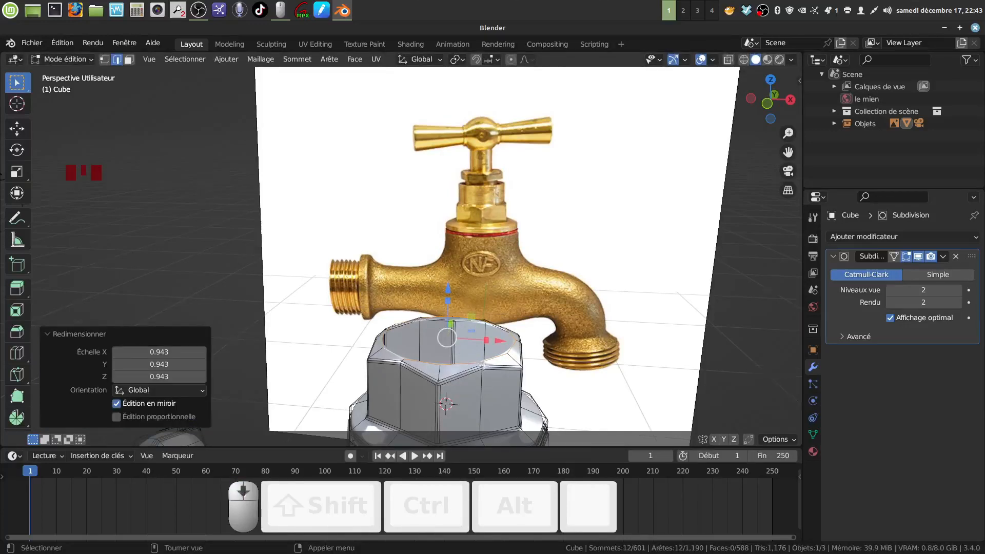
Extrude the round loop, raise it 0.28313 m along Z and lower it by 0.039825 m to form a cylinder
{"action": "middle_click_drag", "start_coordinate": [482, 365], "coordinate": [470, 347]}
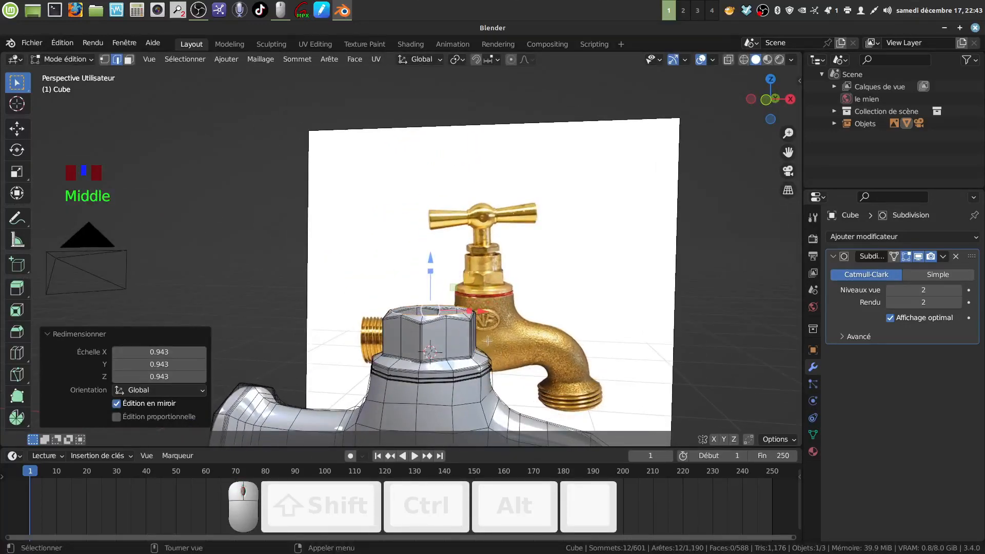
{"action": "key", "text": "e"}
{"action": "left_click", "coordinate": [507, 334]}
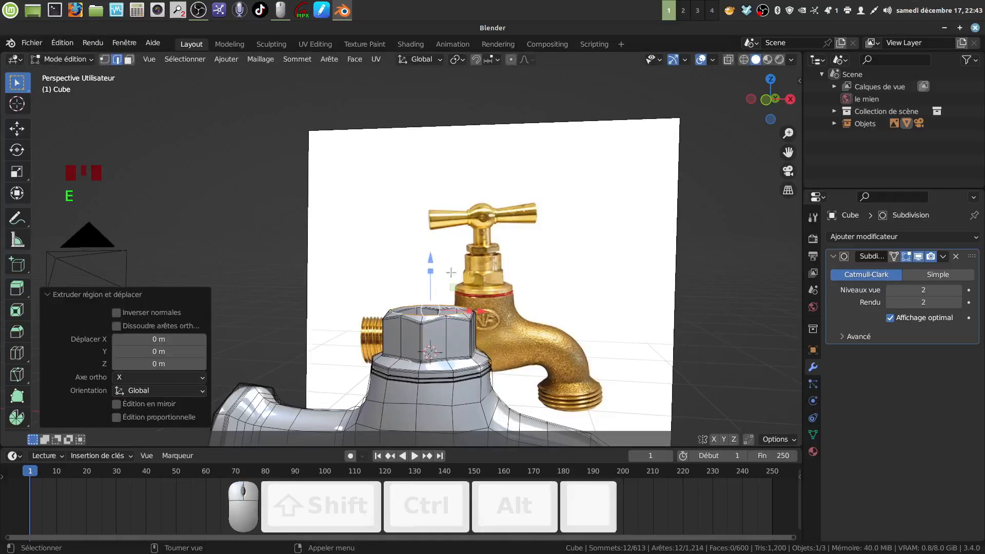
{"action": "left_click_drag", "start_coordinate": [432, 262], "coordinate": [430, 219]}
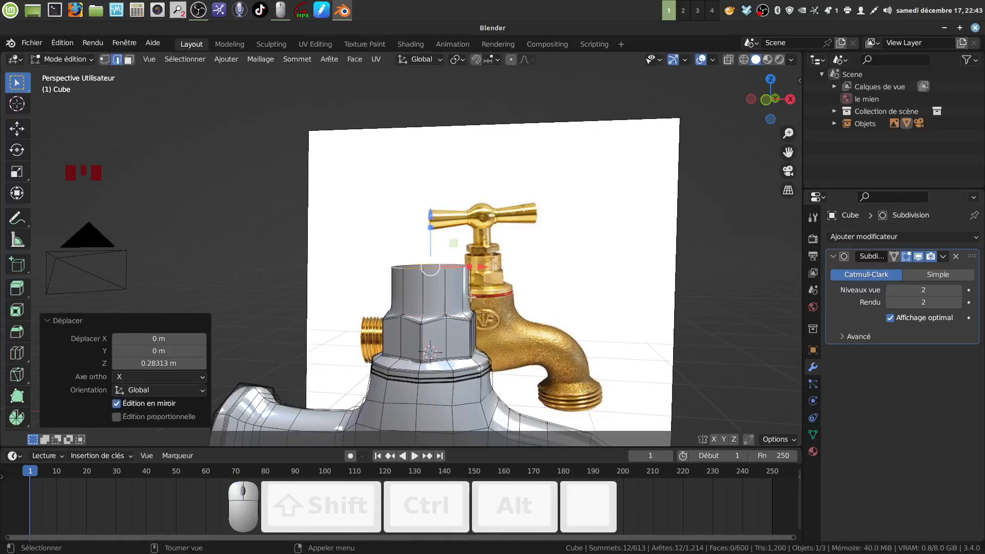
{"action": "left_click_drag", "start_coordinate": [431, 215], "coordinate": [430, 277]}
Extrude the cylinder's top edge loop inward at a scale of 0.810 and hide the Subdivision modifier's viewport effect
{"action": "middle_click_drag", "start_coordinate": [430, 277], "coordinate": [481, 374]}
{"action": "key", "text": "e"}
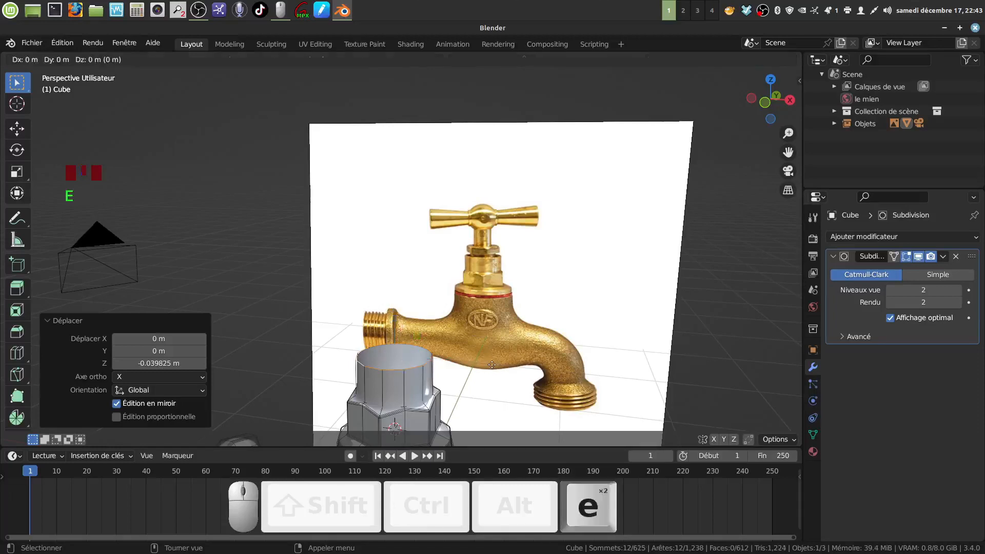
{"action": "key", "text": "s"}
{"action": "left_click", "coordinate": [471, 364]}
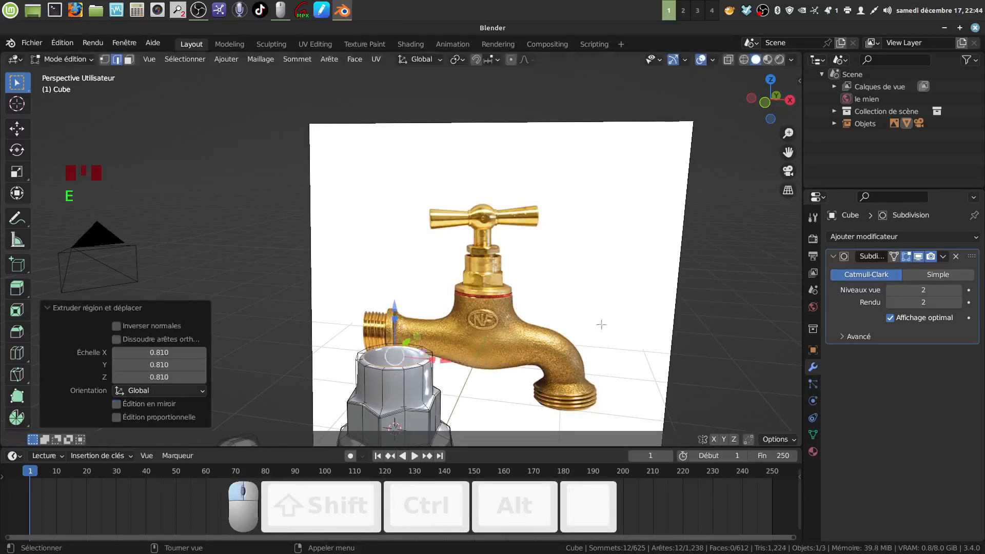
{"action": "left_click", "coordinate": [919, 258]}
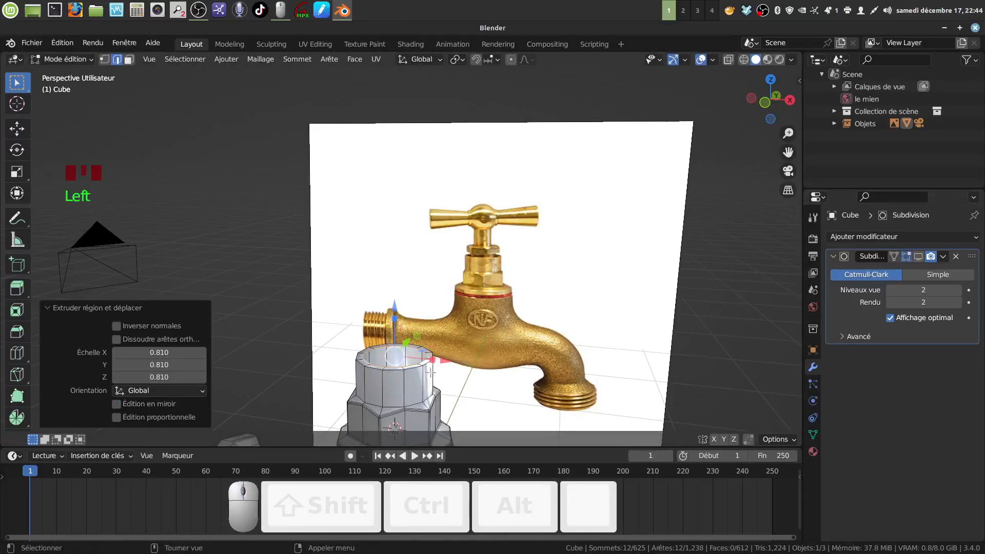
{"action": "middle_click_drag", "start_coordinate": [425, 384], "coordinate": [441, 353], "text": "shift"}
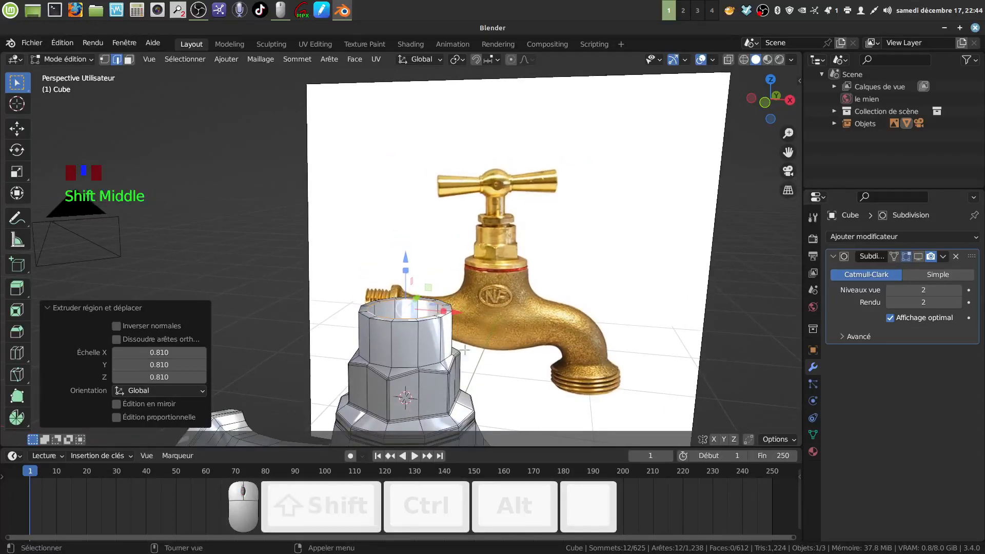
Scale the neck's inner top loop slightly inward, extrude it and lower it 0.10479 m along Z to form the inner wall
{"action": "key", "text": "s"}
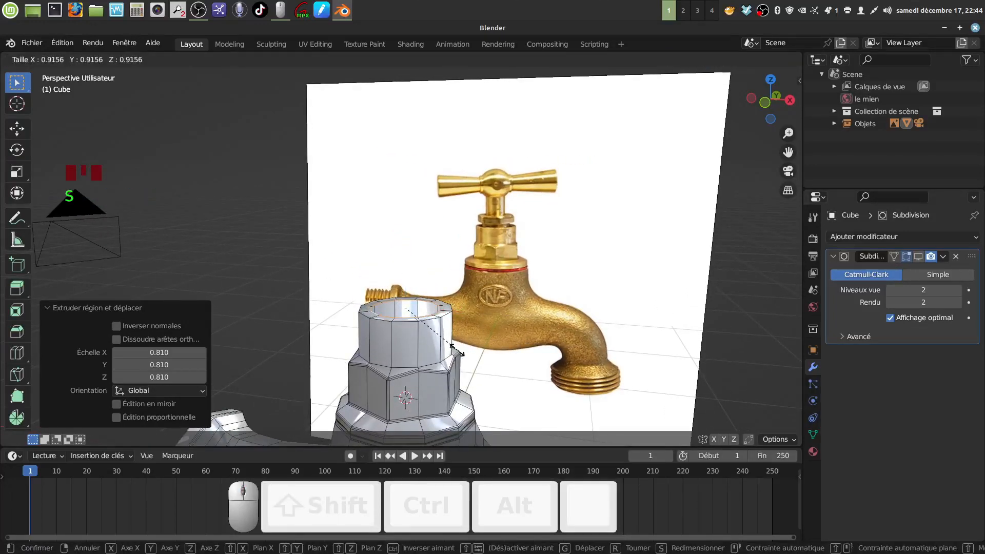
{"action": "left_click", "coordinate": [460, 349]}
{"action": "key", "text": "e"}
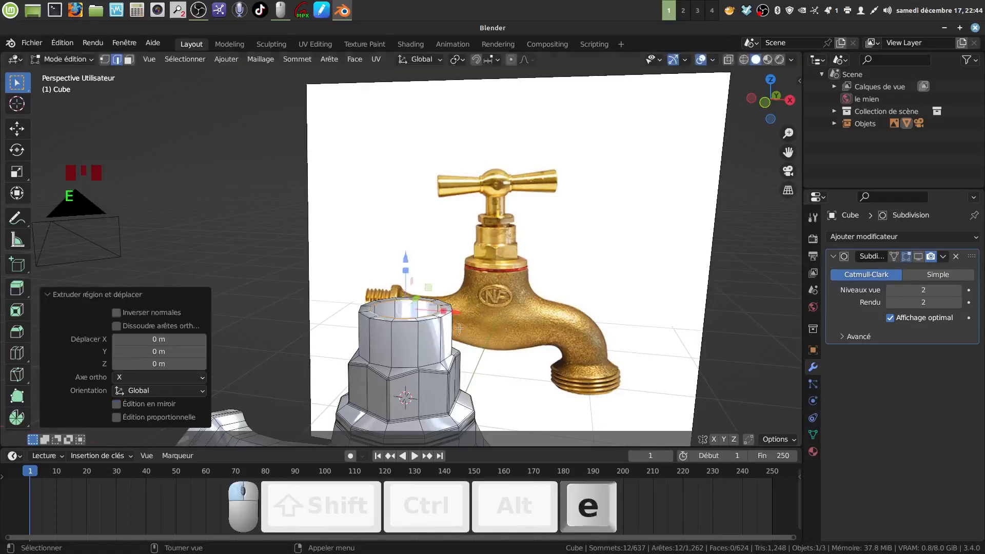
{"action": "left_click_drag", "start_coordinate": [407, 257], "coordinate": [412, 272]}
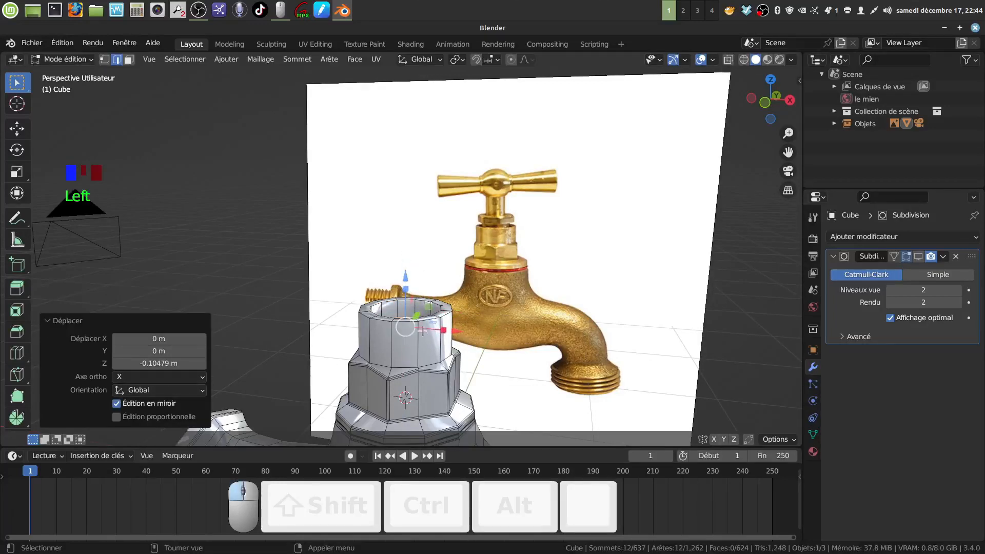
Bevel the edge loop where the neck meets the nut at 0.013 m with 3 segments and raise it 0.009279 m along Z
{"action": "middle_click_drag", "start_coordinate": [412, 272], "coordinate": [450, 313], "text": "shift"}
{"action": "scroll", "coordinate": [442, 322], "scroll_direction": "up", "scroll_amount": 5}
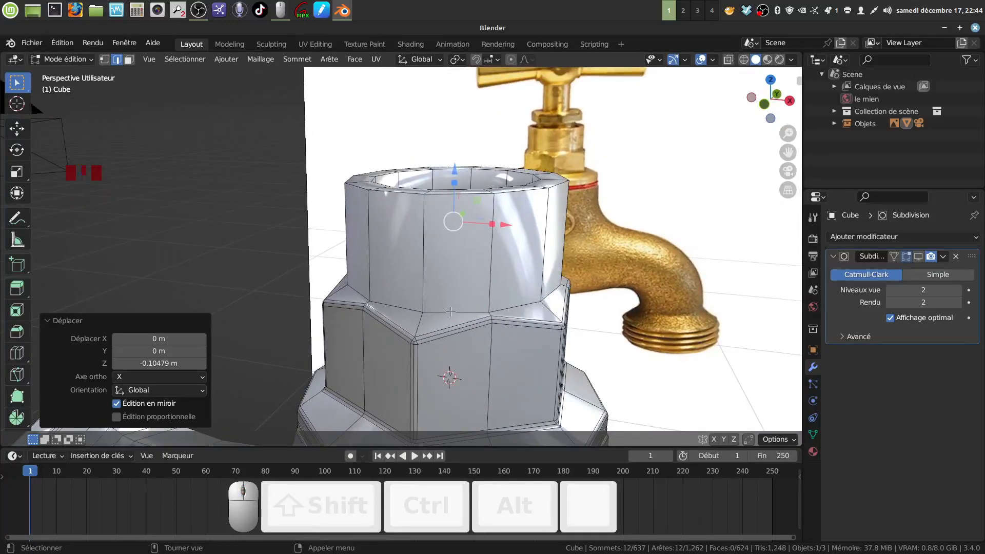
{"action": "left_click", "coordinate": [450, 312], "text": "alt"}
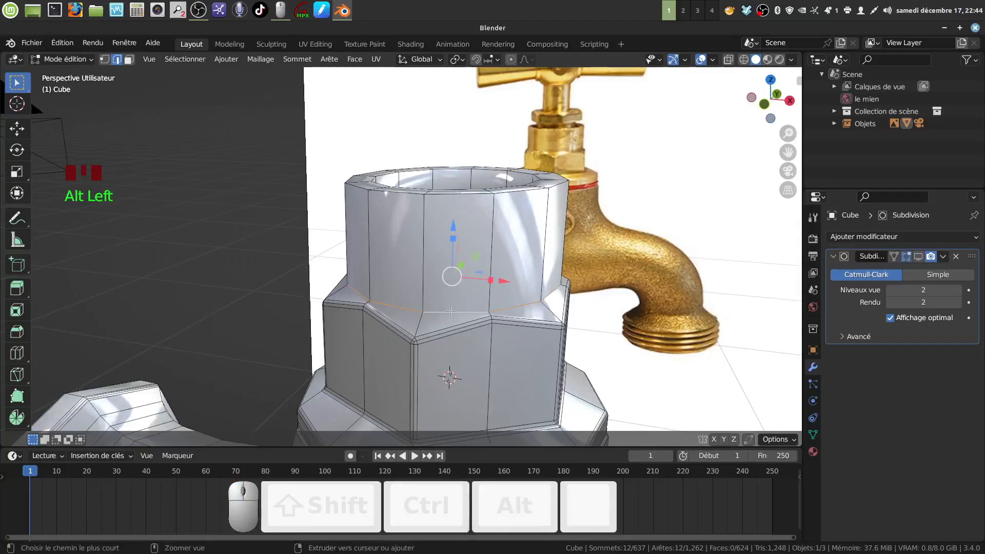
{"action": "key", "text": "ctrl+b"}
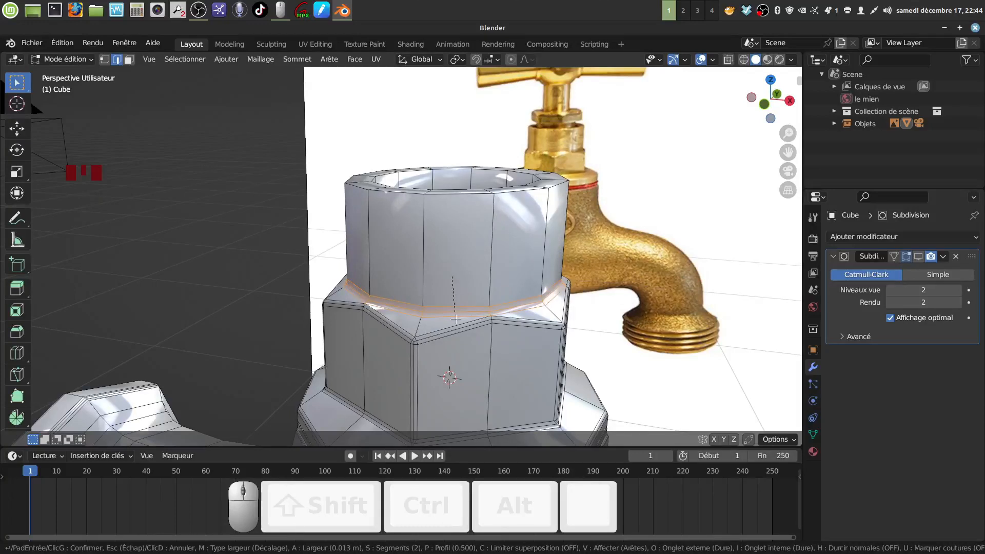
{"action": "scroll", "coordinate": [456, 319], "scroll_direction": "up", "scroll_amount": 1}
{"action": "left_click", "coordinate": [456, 319]}
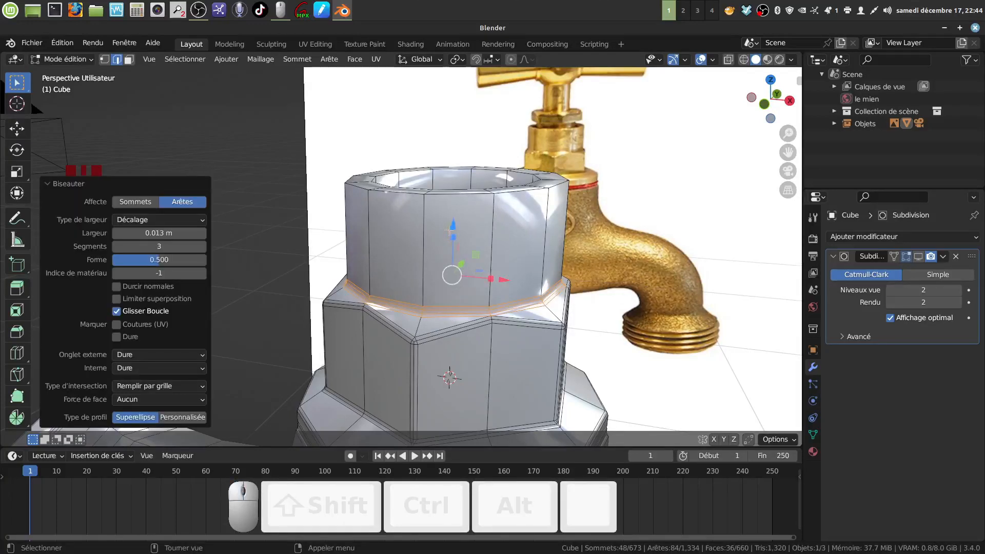
{"action": "left_click_drag", "start_coordinate": [452, 228], "coordinate": [452, 222]}
Bevel the inner and outer edge loops of the neck's top rim at 0.0106 m with 2 segments
{"action": "middle_click_drag", "start_coordinate": [500, 285], "coordinate": [522, 299]}
{"action": "middle_click_drag", "start_coordinate": [472, 257], "coordinate": [462, 318], "text": "shift"}
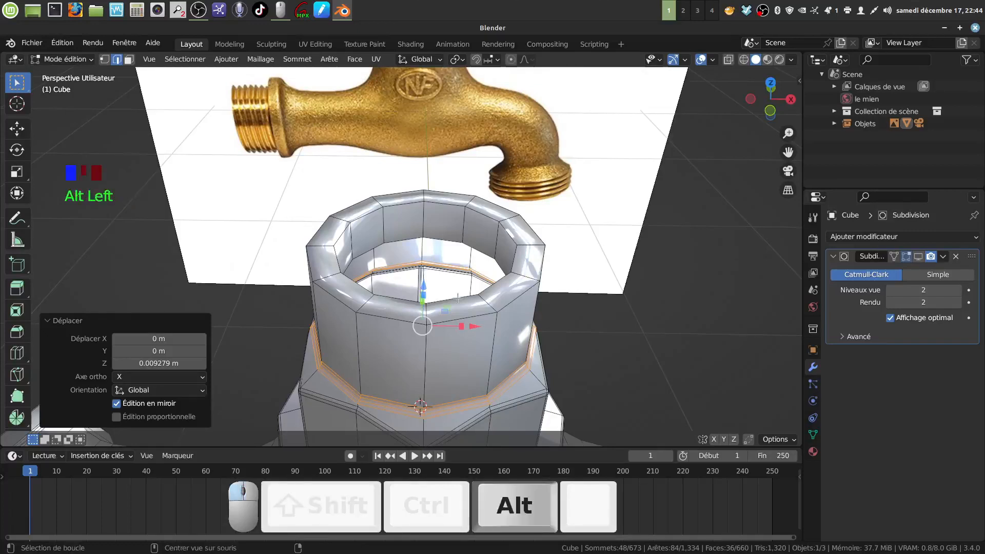
{"action": "left_click", "coordinate": [458, 299], "text": "alt"}
{"action": "left_click", "coordinate": [463, 319], "text": "alt+shift"}
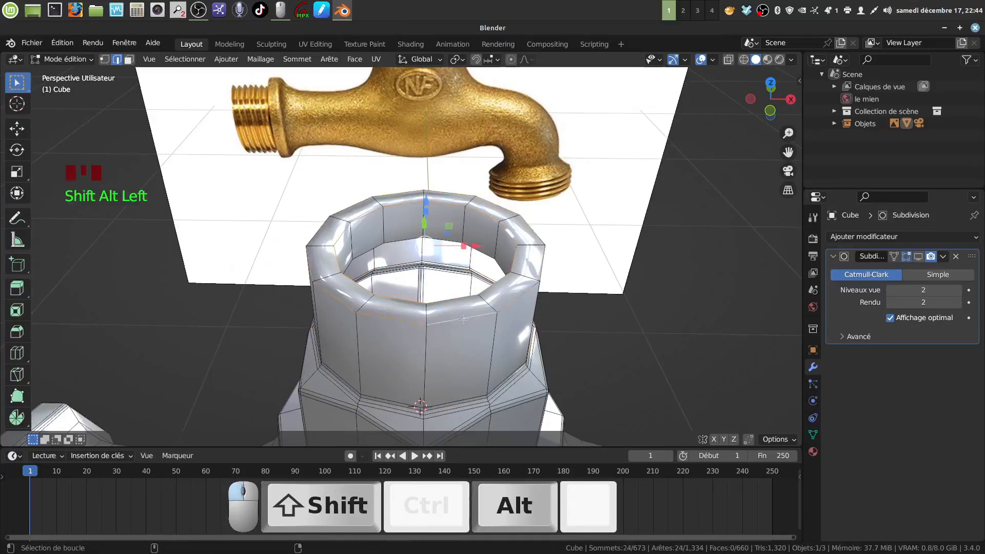
{"action": "middle_click_drag", "start_coordinate": [463, 320], "coordinate": [481, 317]}
{"action": "key", "text": "ctrl+b"}
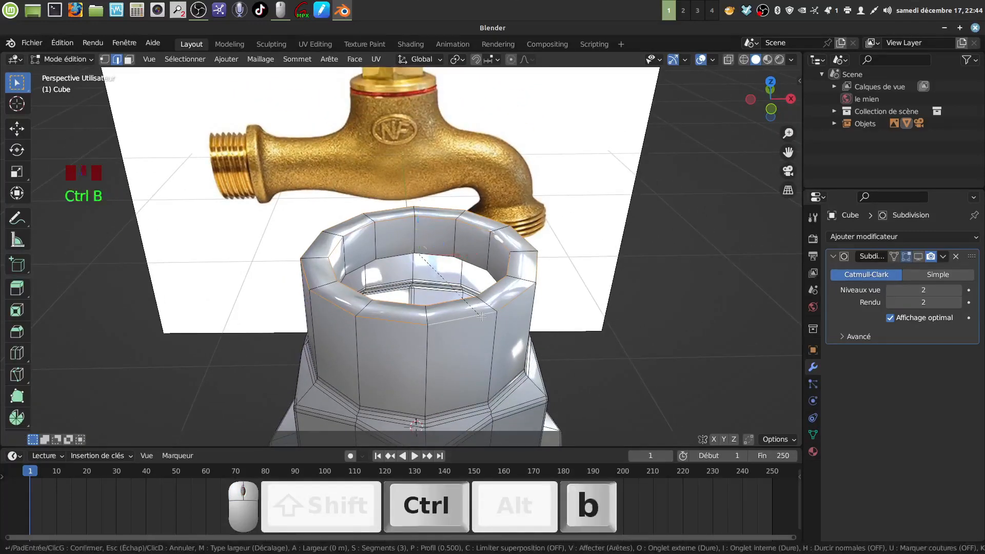
{"action": "scroll", "coordinate": [483, 317], "scroll_direction": "down", "scroll_amount": 2}
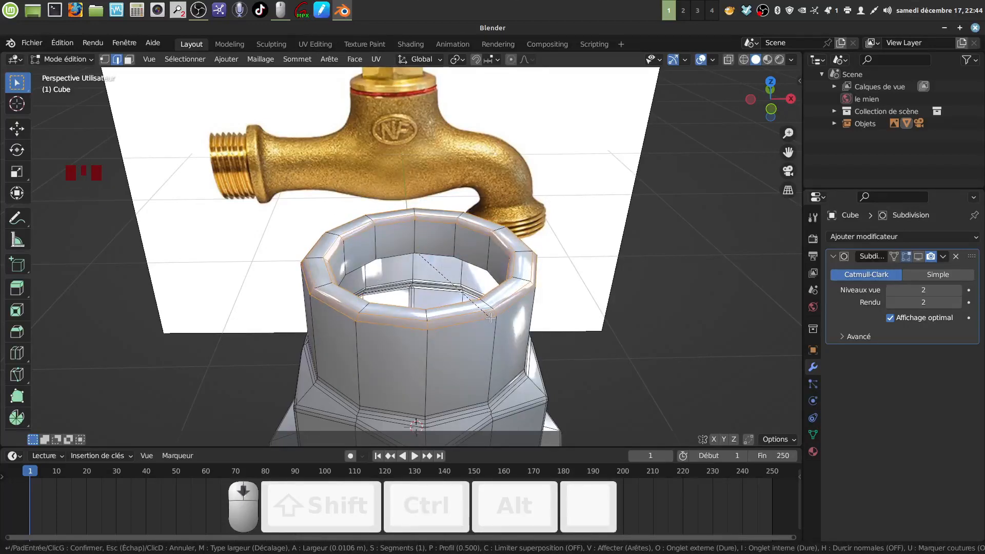
{"action": "scroll", "coordinate": [491, 318], "scroll_direction": "up", "scroll_amount": 1}
{"action": "left_click", "coordinate": [490, 319]}
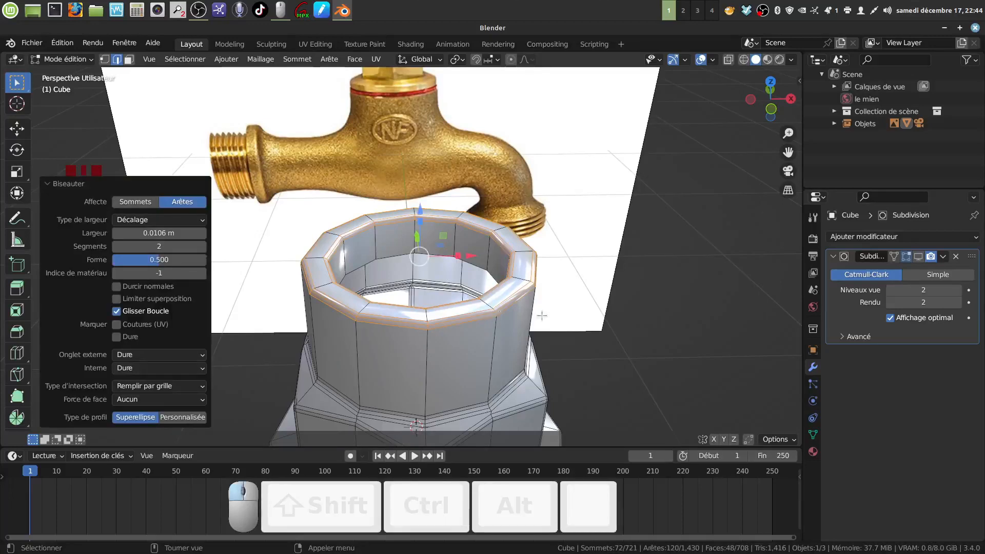
Return to Object Mode and show the Subdivision modifier's effect in the viewport to check the whole tap
{"action": "scroll", "coordinate": [544, 315], "scroll_direction": "down", "scroll_amount": 7}
{"action": "middle_click_drag", "start_coordinate": [544, 315], "coordinate": [523, 195]}
{"action": "key", "text": "Tab"}
{"action": "left_click", "coordinate": [918, 257]}
{"action": "scroll", "coordinate": [485, 301], "scroll_direction": "up", "scroll_amount": 3}
{"action": "scroll", "coordinate": [466, 307], "scroll_direction": "down", "scroll_amount": 3}
{"action": "scroll", "coordinate": [456, 346], "scroll_direction": "up", "scroll_amount": 2}
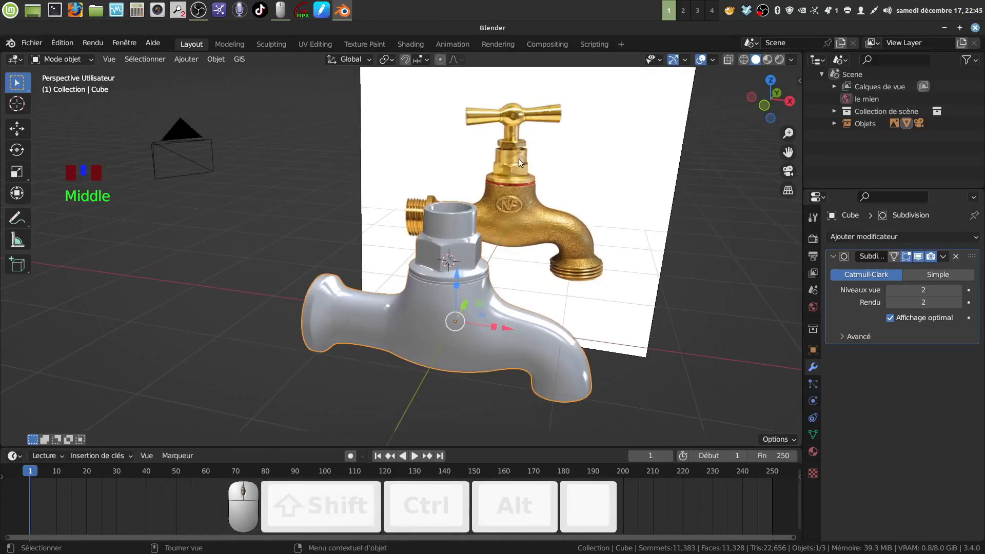
{"action": "middle_click_drag", "start_coordinate": [475, 217], "coordinate": [483, 193]}
{"action": "left_click", "coordinate": [464, 251]}
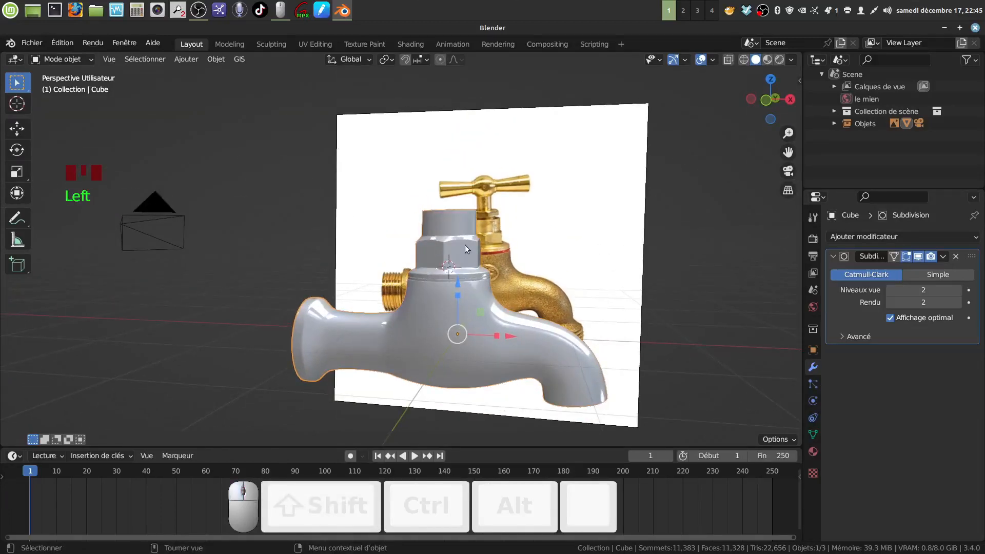
{"action": "key", "text": "Delete"}
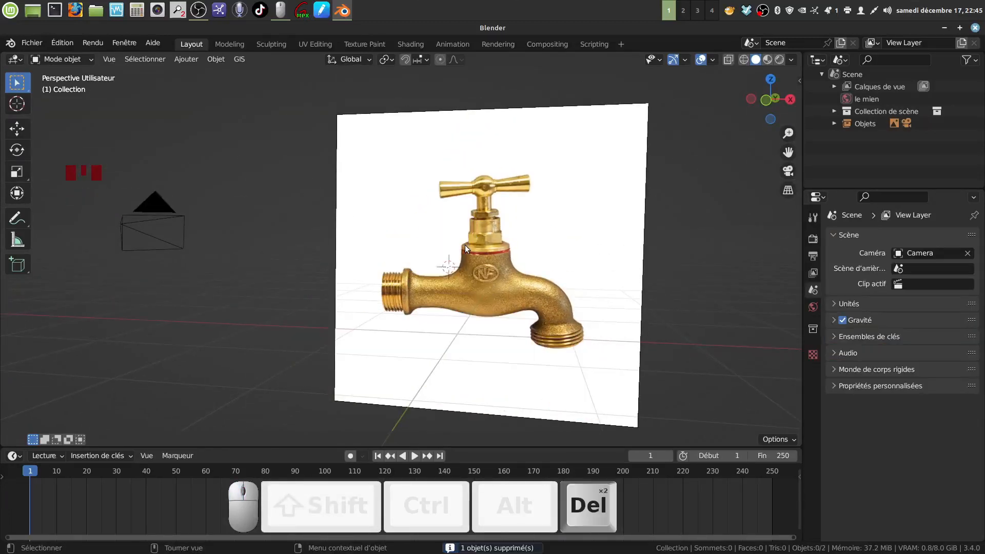
{"action": "key", "text": "KP_1"}
{"action": "scroll", "coordinate": [465, 245], "scroll_direction": "down", "scroll_amount": 4}
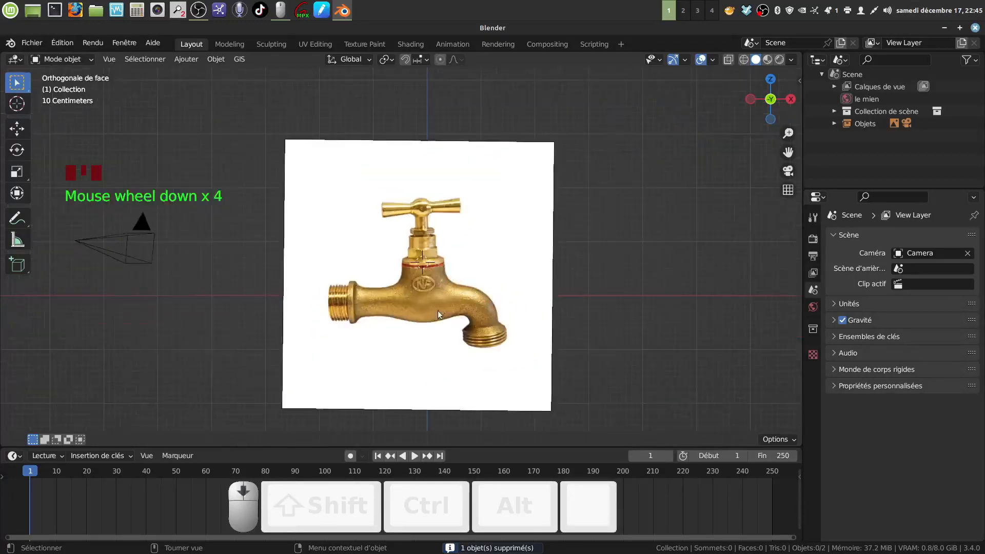
{"action": "middle_click_drag", "start_coordinate": [438, 312], "coordinate": [418, 322]}
{"action": "key", "text": "KP_1"}
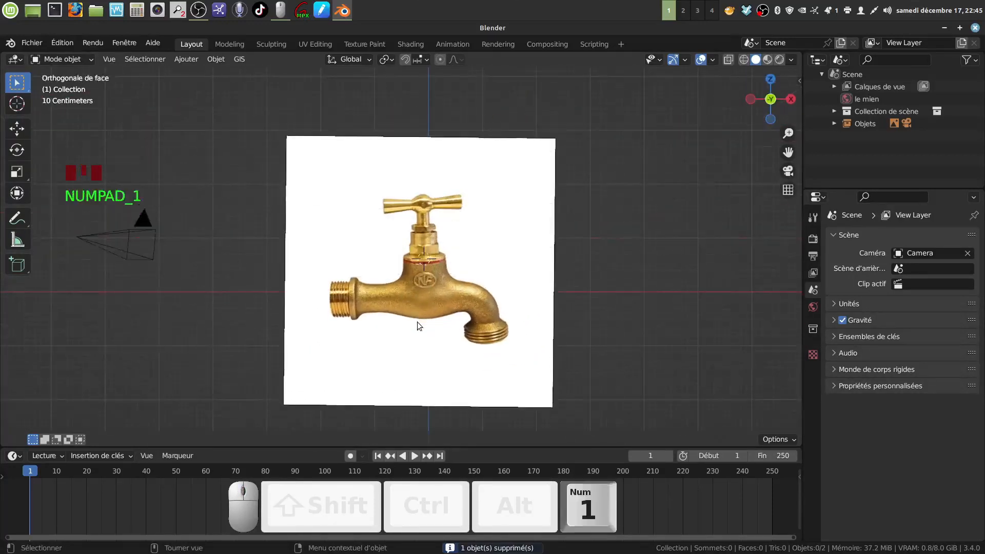
{"action": "scroll", "coordinate": [418, 322], "scroll_direction": "down", "scroll_amount": 14}
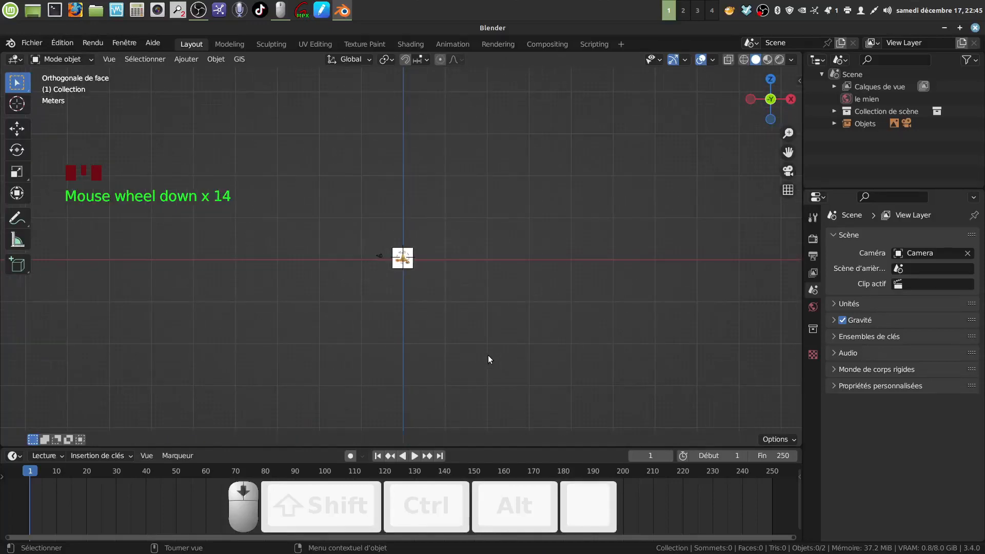
{"action": "scroll", "coordinate": [479, 355], "scroll_direction": "up", "scroll_amount": 11}
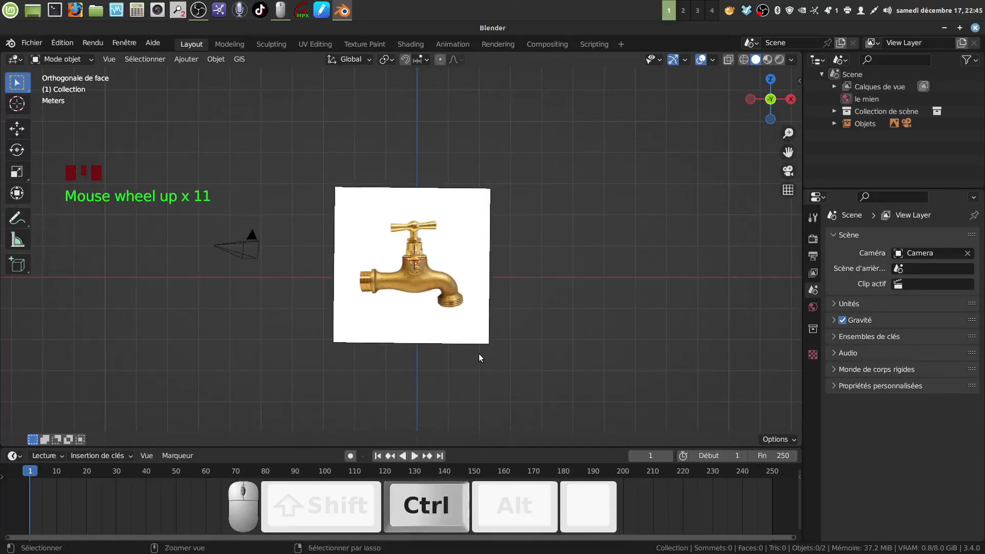
{"action": "key", "text": "ctrl+z"}
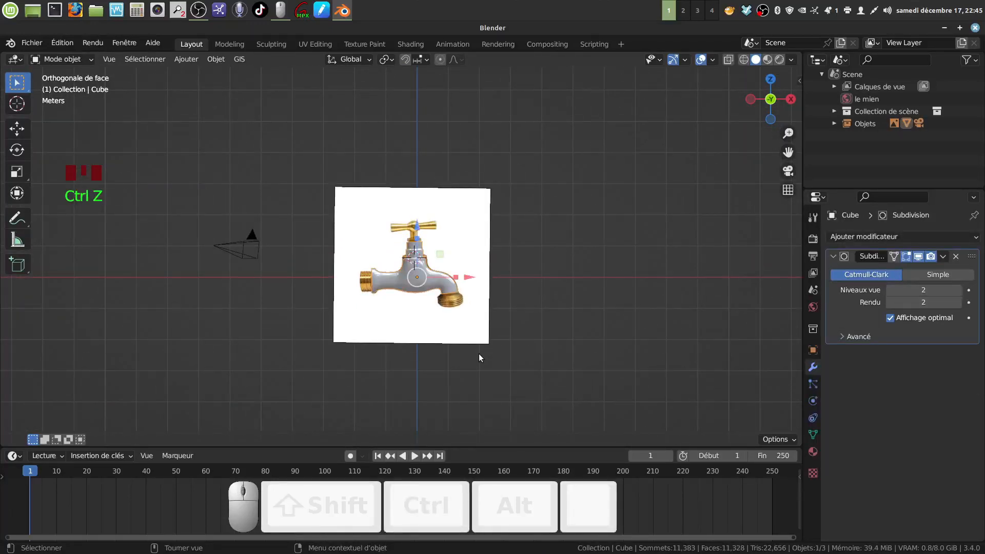
Enter Edit Mode on the tap and hide the Subdivision modifier's effect in the viewport
{"action": "scroll", "coordinate": [479, 358], "scroll_direction": "up", "scroll_amount": 6}
{"action": "mouse_move", "coordinate": [478, 358]}
{"action": "middle_mouse_down", "text": "shift"}
{"action": "mouse_move", "coordinate": [463, 275]}
{"action": "mouse_move", "coordinate": [478, 359]}
{"action": "middle_mouse_up", "text": "shift"}
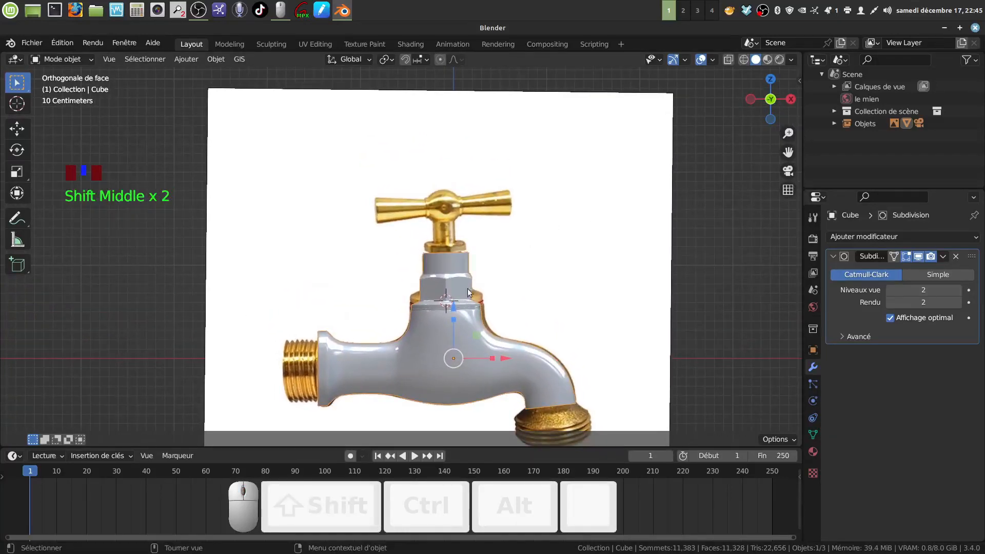
{"action": "key", "text": "Tab"}
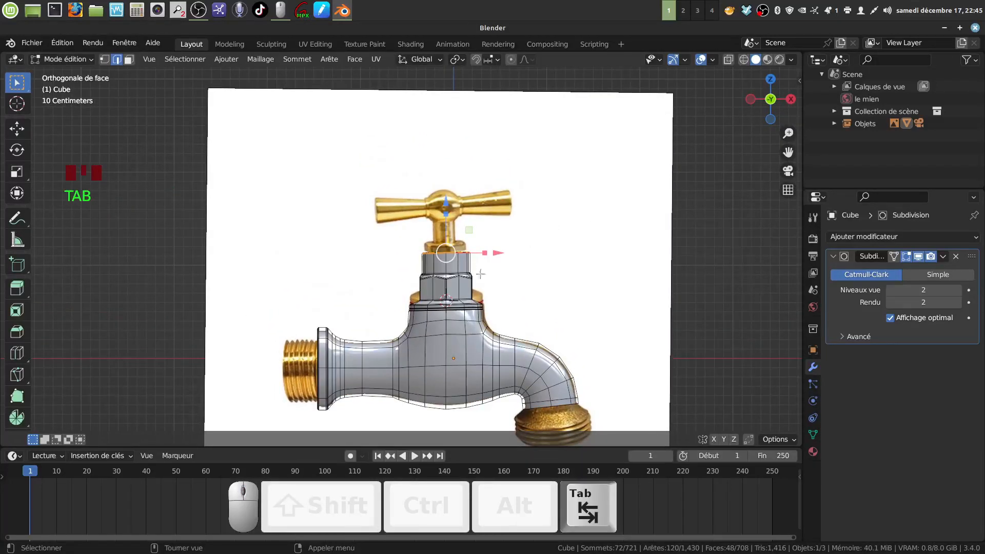
{"action": "scroll", "coordinate": [451, 258], "scroll_direction": "up", "scroll_amount": 3}
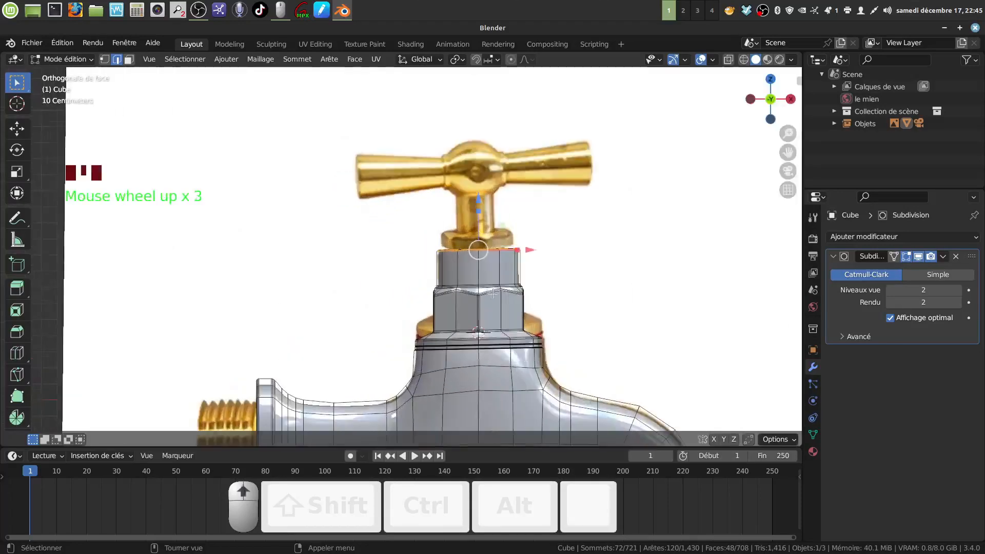
{"action": "left_click", "coordinate": [919, 256]}
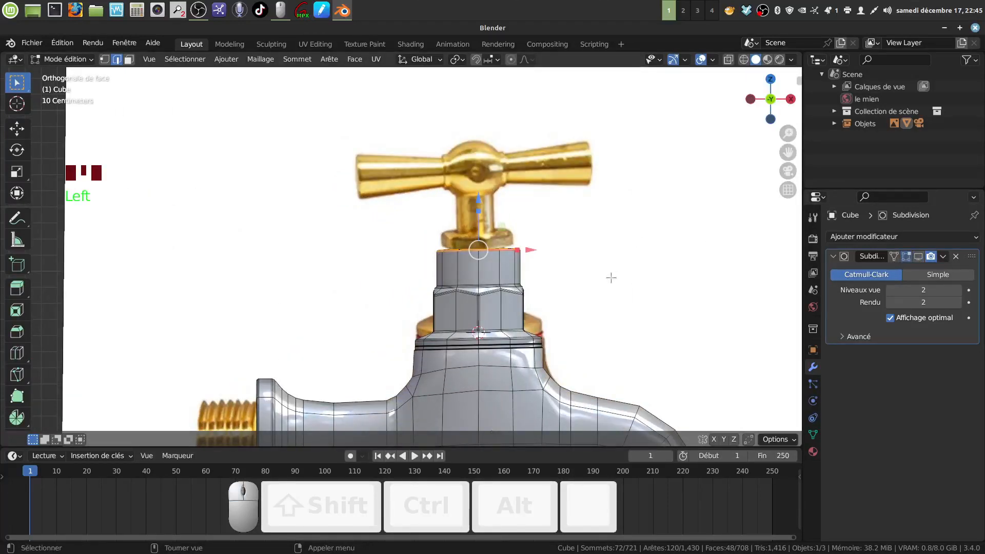
Grow the selection from the neck's top rim down to the base of the hexagonal nut
{"action": "key", "text": "ctrl+KP_Add"}
{"action": "key", "text": "ctrl+KP_Add"}
{"action": "key", "text": "ctrl+KP_Add"}
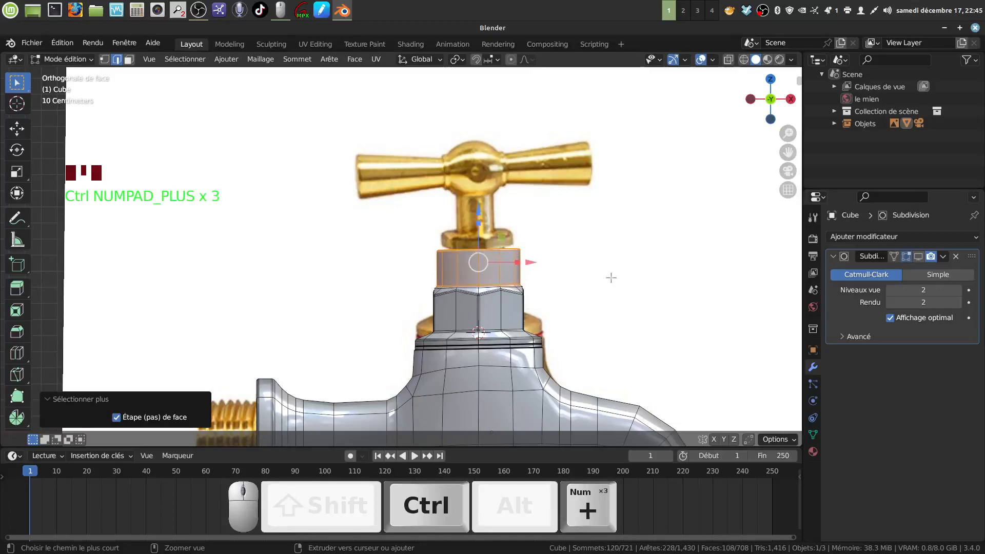
{"action": "key", "text": "ctrl+KP_Add"}
{"action": "key", "text": "ctrl+KP_Add"}
{"action": "key", "text": "ctrl+KP_Add"}
{"action": "key", "text": "ctrl+KP_Add"}
{"action": "key", "text": "ctrl+KP_Add"}
{"action": "key", "text": "ctrl+KP_Add"}
{"action": "key", "text": "ctrl+KP_Add"}
{"action": "key", "text": "ctrl+KP_Add"}
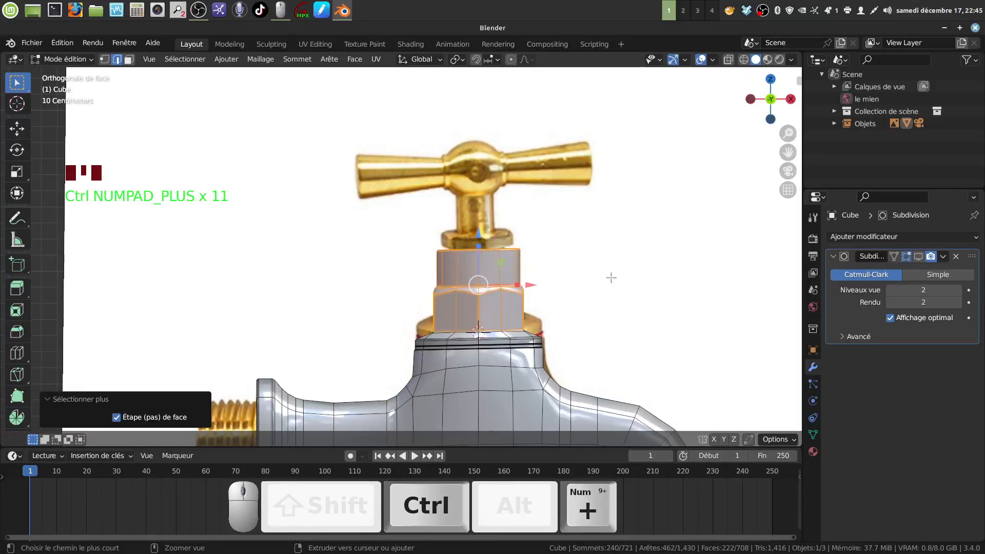
{"action": "key", "text": "ctrl+KP_Add"}
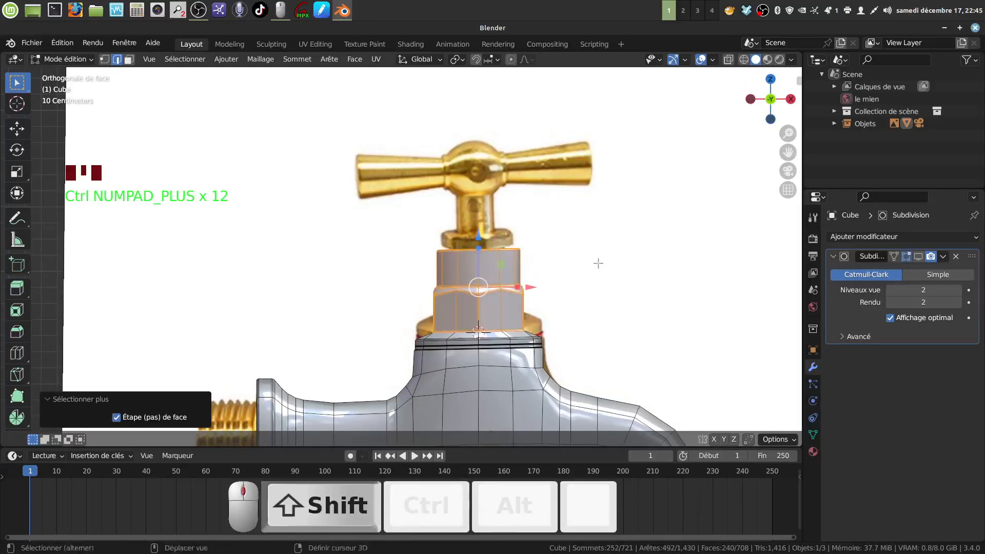
{"action": "middle_click_drag", "start_coordinate": [598, 263], "coordinate": [435, 252], "text": "shift"}
{"action": "scroll", "coordinate": [530, 186], "scroll_direction": "up", "scroll_amount": 3}
{"action": "scroll", "coordinate": [434, 249], "scroll_direction": "down", "scroll_amount": 3}
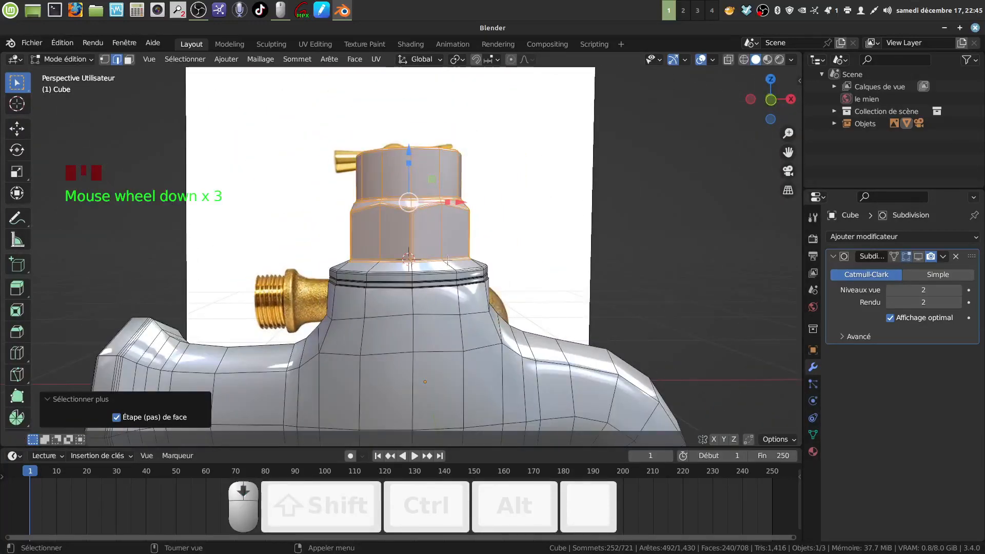
In front view, scale the selected nut and neck to about 0.92 and lower them 0.019648 m along Z
{"action": "key", "text": "KP_1"}
{"action": "scroll", "coordinate": [435, 300], "scroll_direction": "down", "scroll_amount": 2}
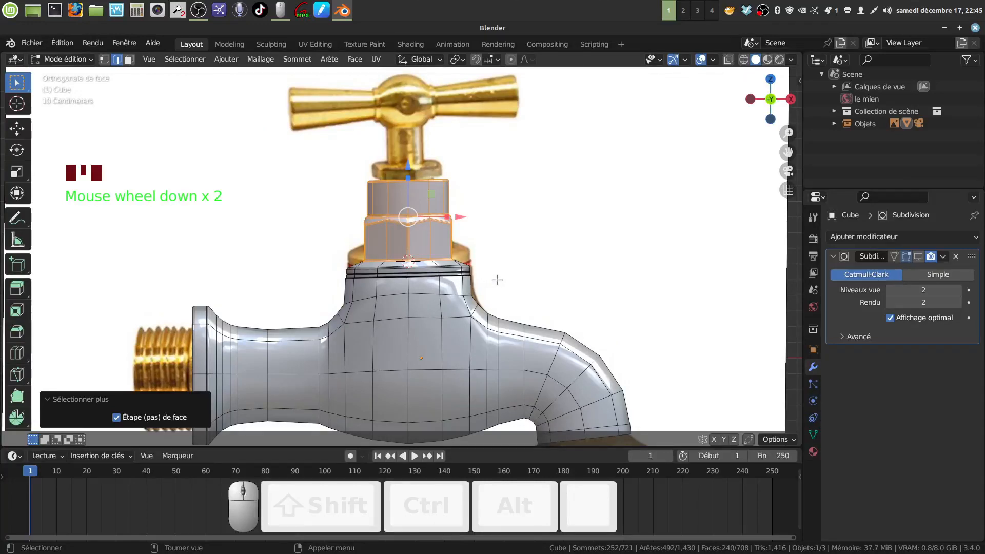
{"action": "key", "text": "s"}
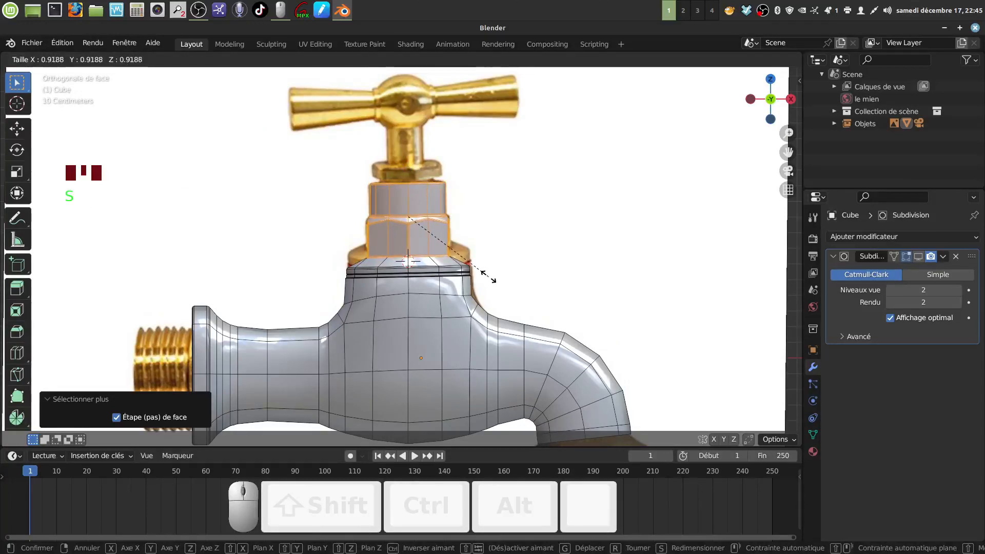
{"action": "left_click", "coordinate": [494, 281]}
{"action": "left_click_drag", "start_coordinate": [409, 170], "coordinate": [409, 167]}
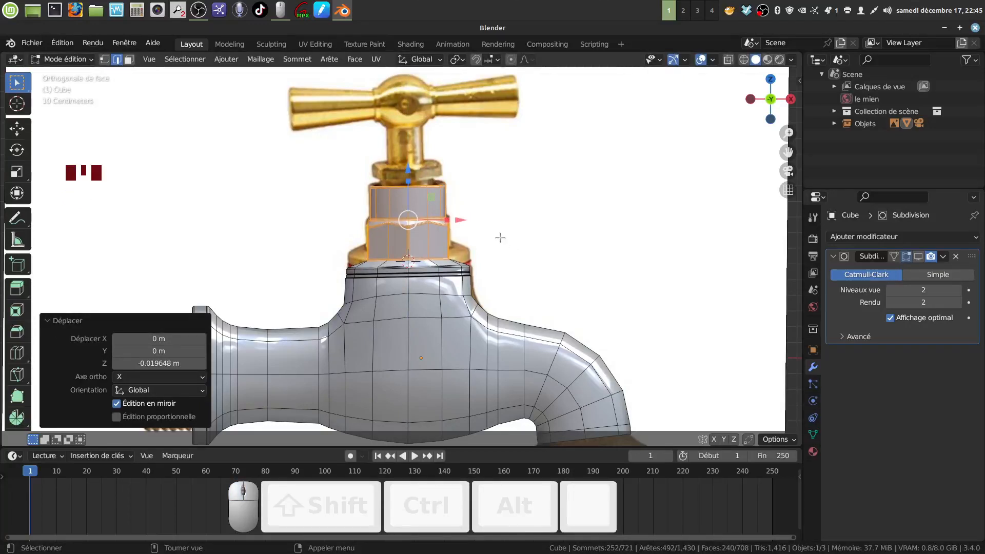
Leave Edit Mode and examine the collar beneath the hexagonal nut against the reference photo
{"action": "key", "text": "Tab"}
{"action": "scroll", "coordinate": [529, 263], "scroll_direction": "down", "scroll_amount": 1}
{"action": "key", "text": "z"}
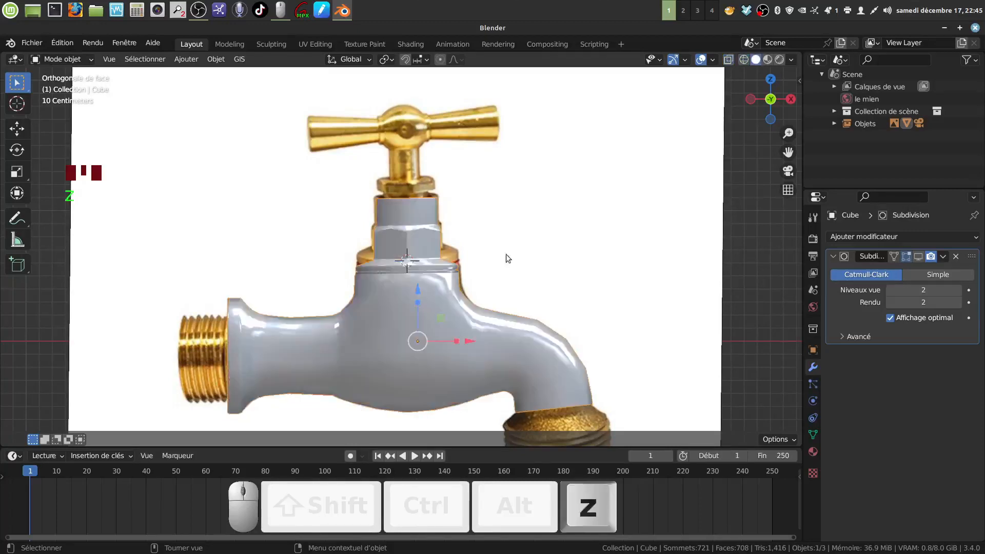
{"action": "scroll", "coordinate": [443, 322], "scroll_direction": "down", "scroll_amount": 3}
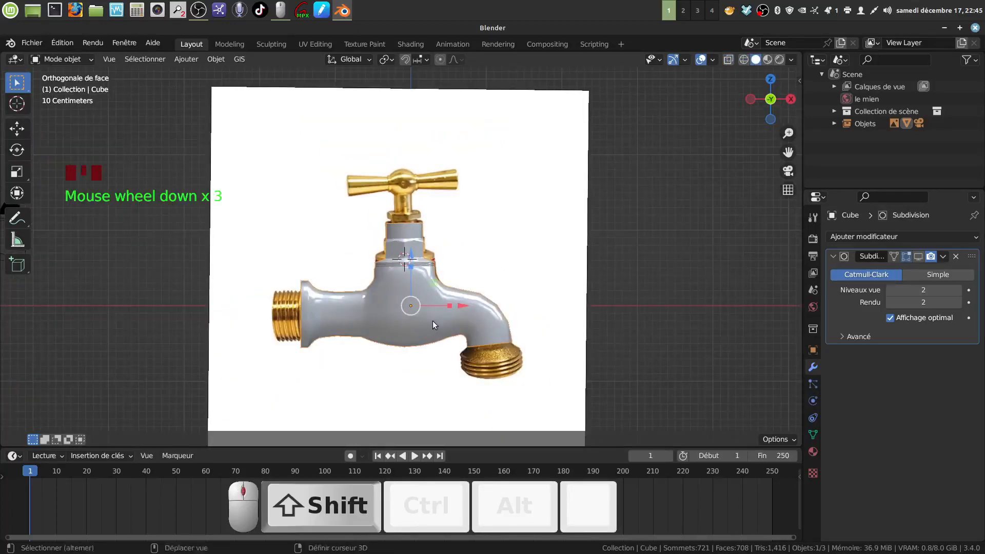
{"action": "middle_click_drag", "start_coordinate": [432, 321], "coordinate": [423, 279], "text": "shift"}
{"action": "scroll", "coordinate": [445, 285], "scroll_direction": "up", "scroll_amount": 1}
{"action": "scroll", "coordinate": [424, 291], "scroll_direction": "up", "scroll_amount": 4}
{"action": "scroll", "coordinate": [454, 328], "scroll_direction": "up", "scroll_amount": 4}
{"action": "middle_click_drag", "start_coordinate": [453, 328], "coordinate": [418, 312], "text": "shift"}
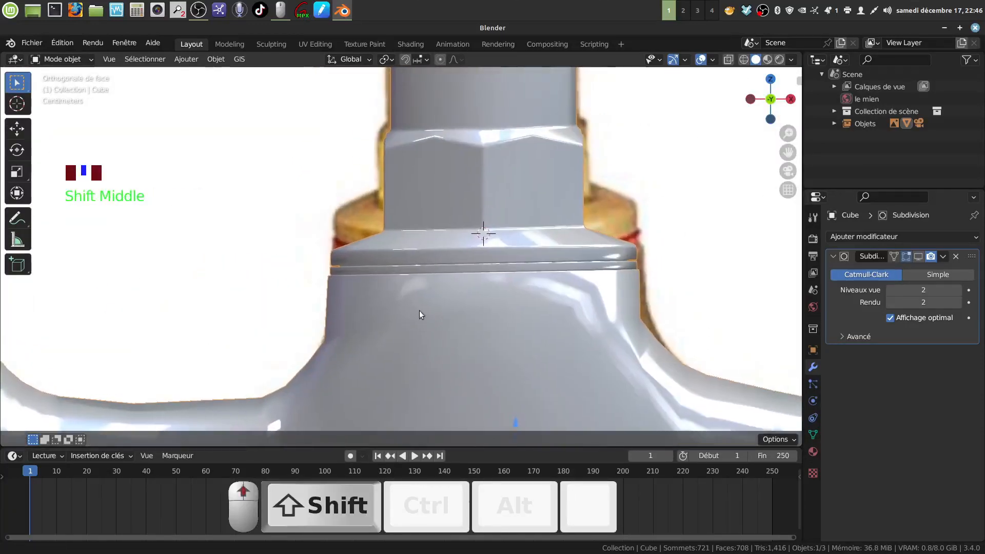
{"action": "scroll", "coordinate": [502, 362], "scroll_direction": "up", "scroll_amount": 4}
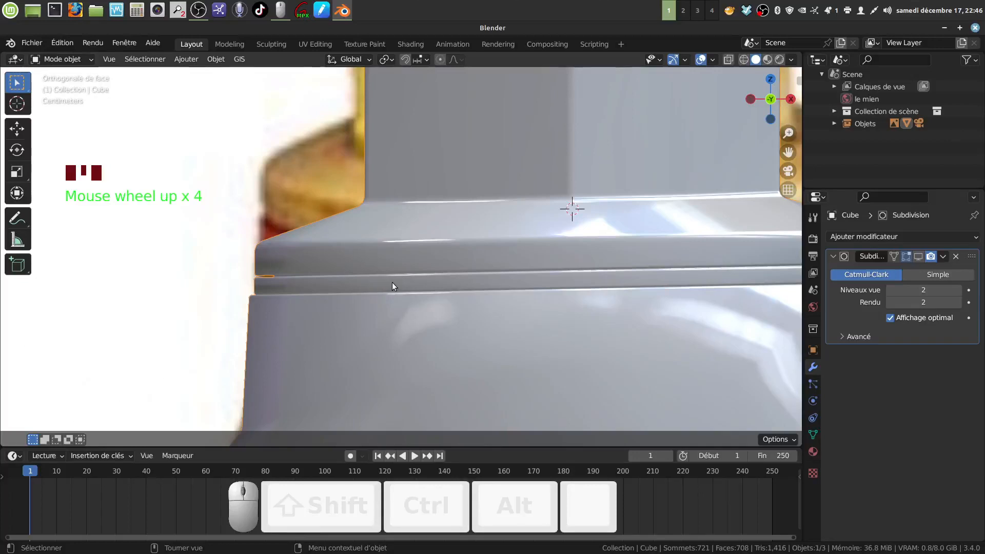
Turn the Subdivision modifier's viewport display back on for the tap
{"action": "scroll", "coordinate": [445, 335], "scroll_direction": "down", "scroll_amount": 12}
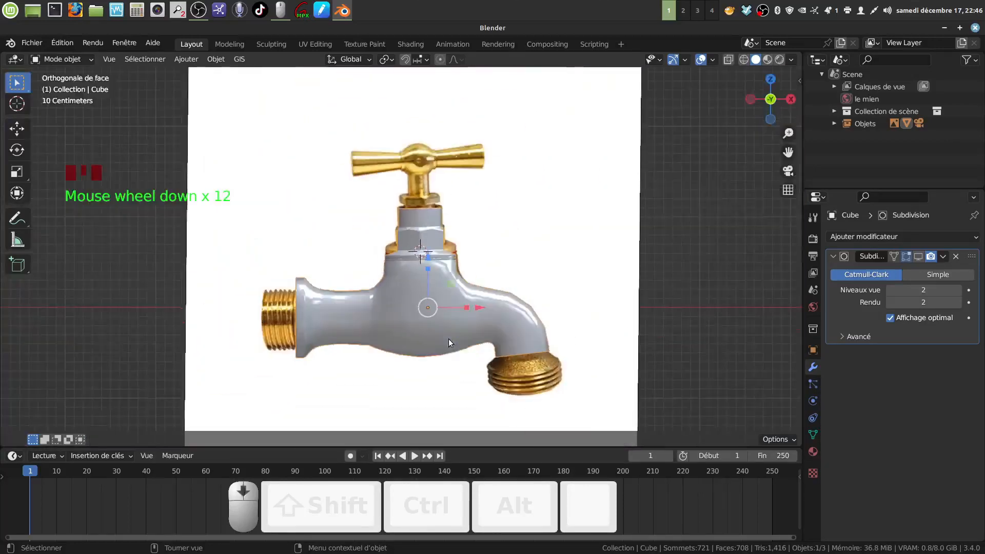
{"action": "middle_click_drag", "start_coordinate": [365, 342], "coordinate": [387, 303], "text": "shift"}
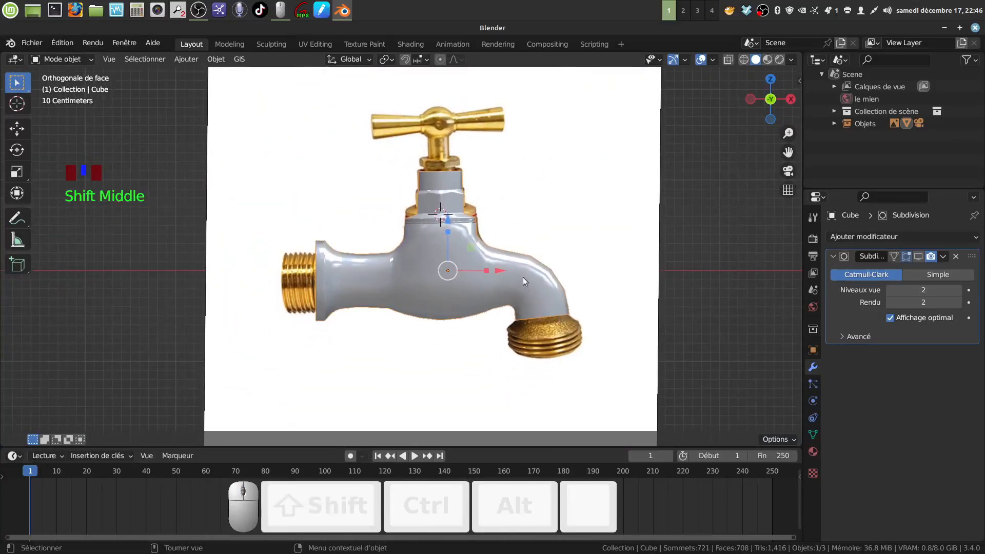
{"action": "left_click", "coordinate": [436, 288]}
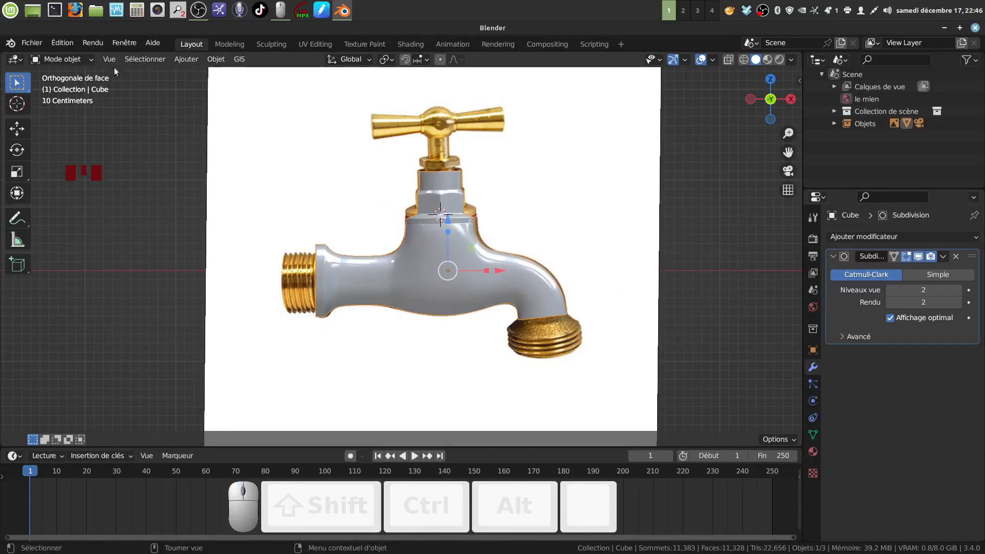
Save the scene as a new Blender file named "robinet tuto" in the téléc folder
{"action": "left_click", "coordinate": [31, 43]}
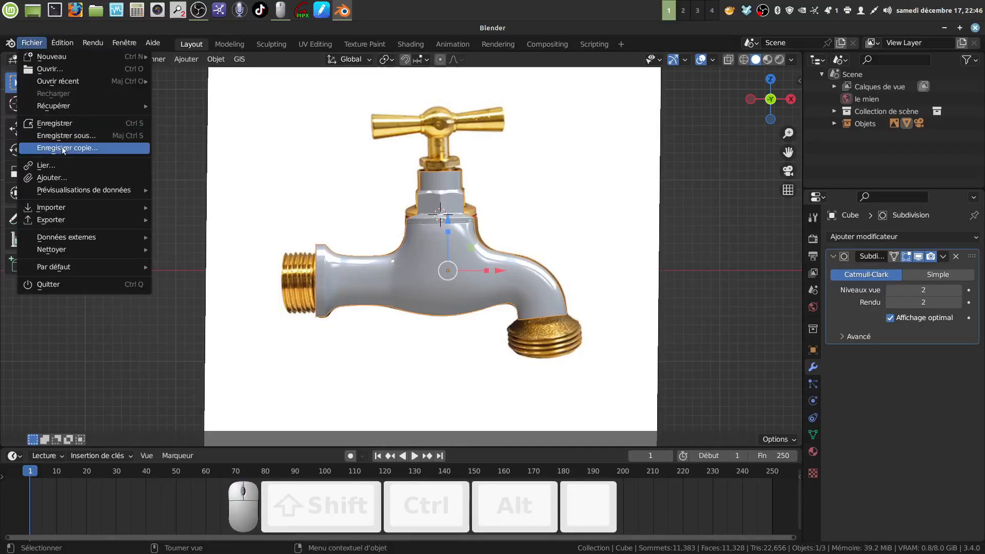
{"action": "left_click", "coordinate": [63, 135]}
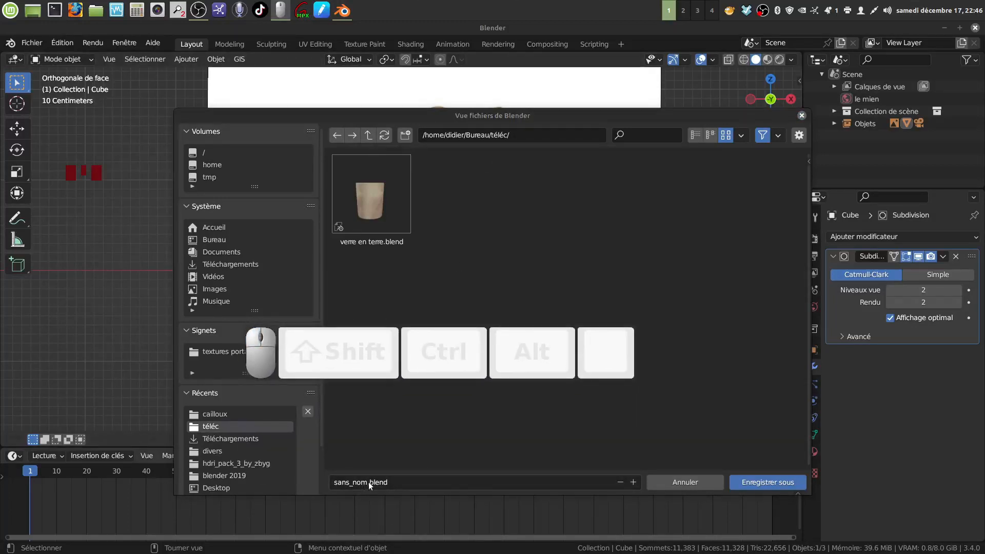
{"action": "left_click", "coordinate": [369, 481]}
{"action": "left_click", "coordinate": [403, 488]}
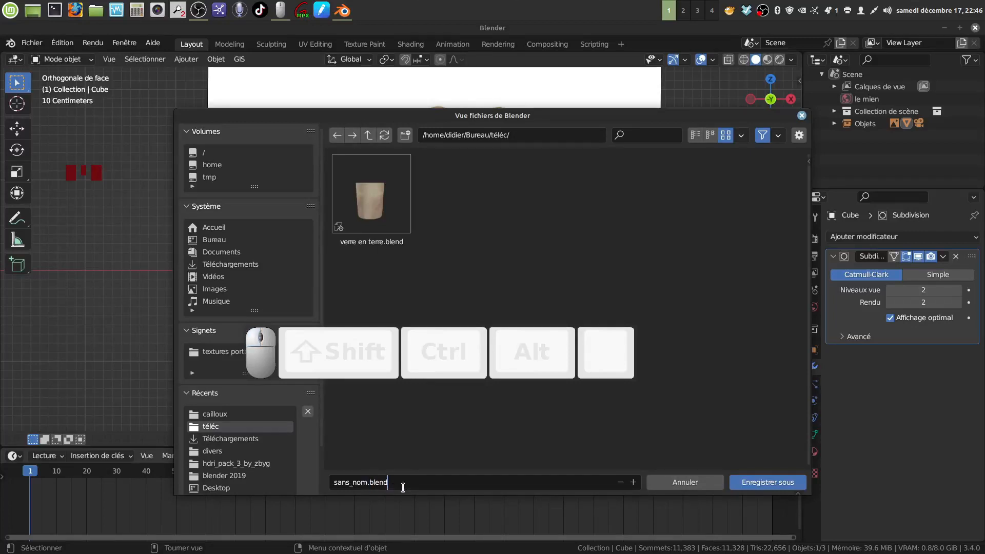
{"action": "key", "text": "BackSpace"}
{"action": "key", "text": "BackSpace"}
{"action": "key", "text": "BackSpace"}
{"action": "key", "text": "BackSpace"}
{"action": "type", "text": "robin"}
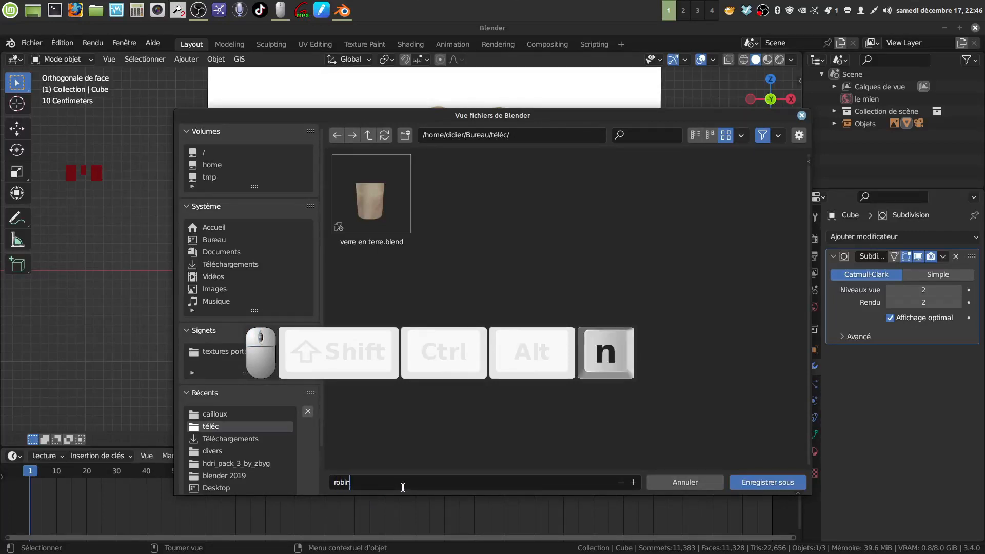
{"action": "type", "text": "et tuto"}
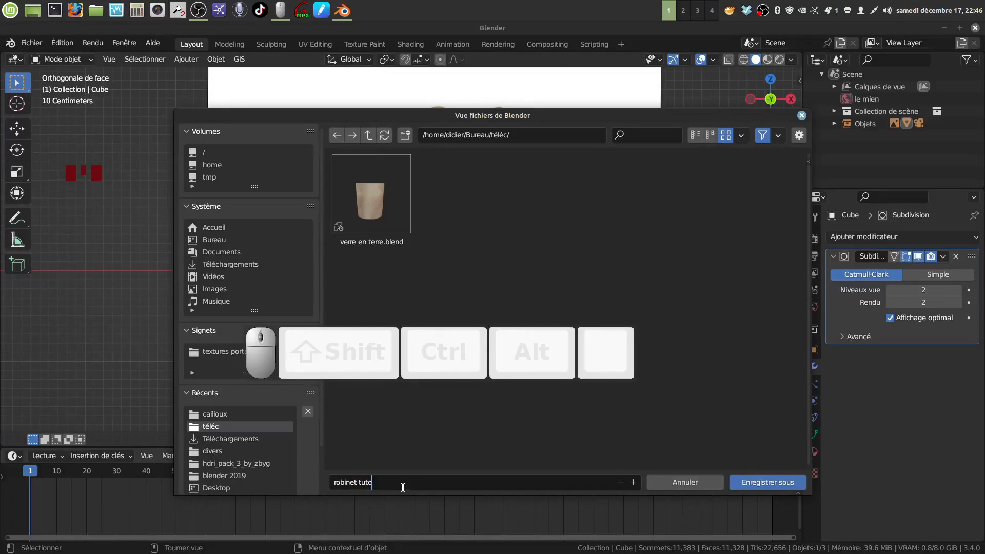
{"action": "left_click", "coordinate": [747, 485]}
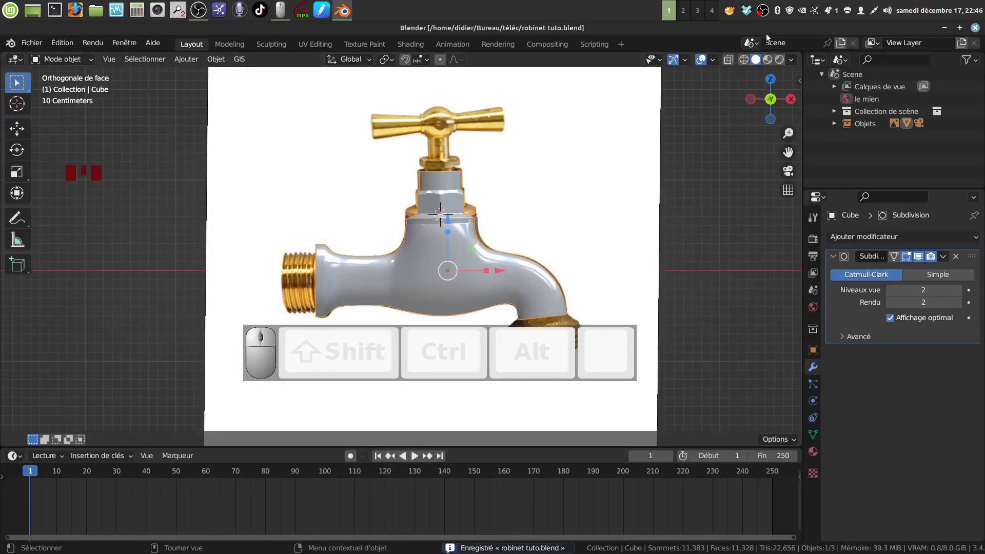
{"action": "right_click", "coordinate": [763, 12]}
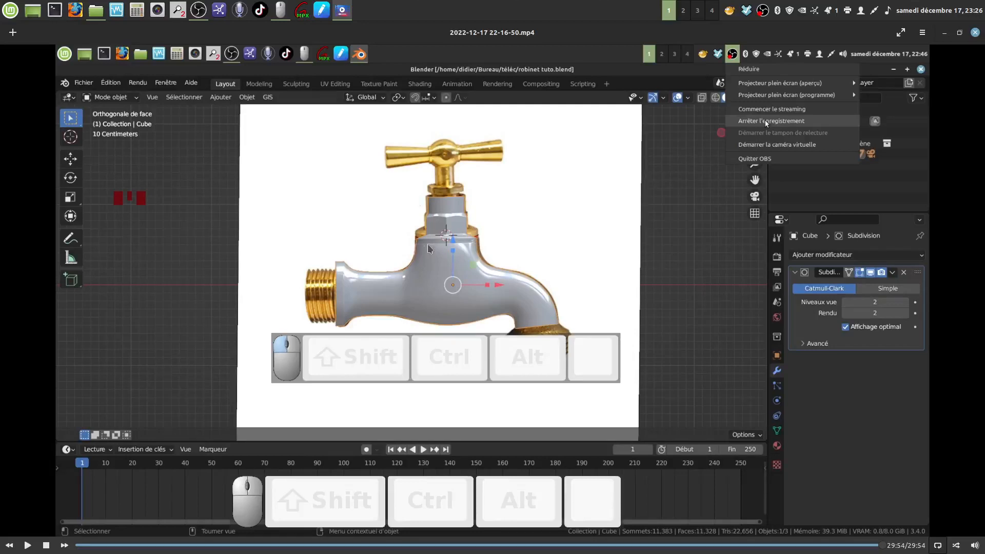
{"action": "left_click", "coordinate": [762, 11]}
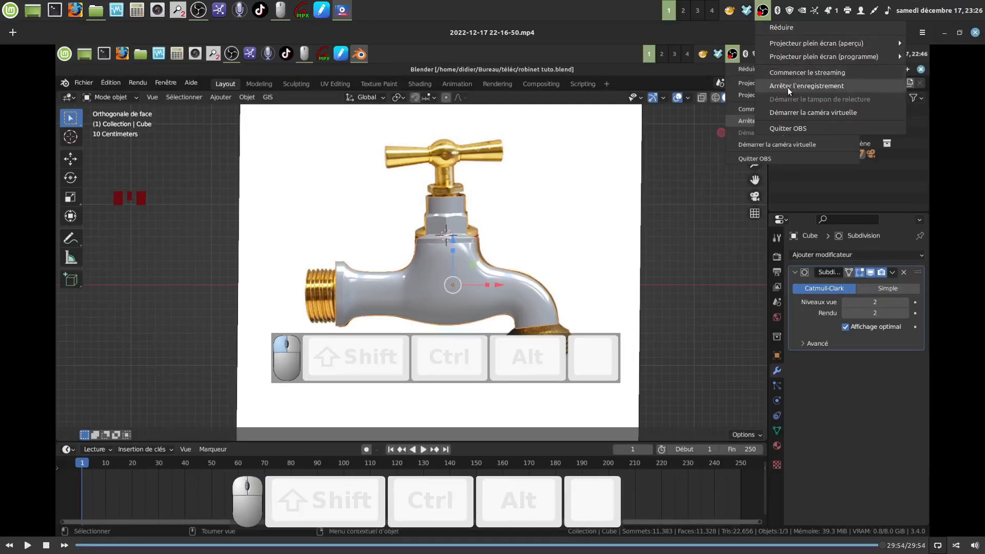